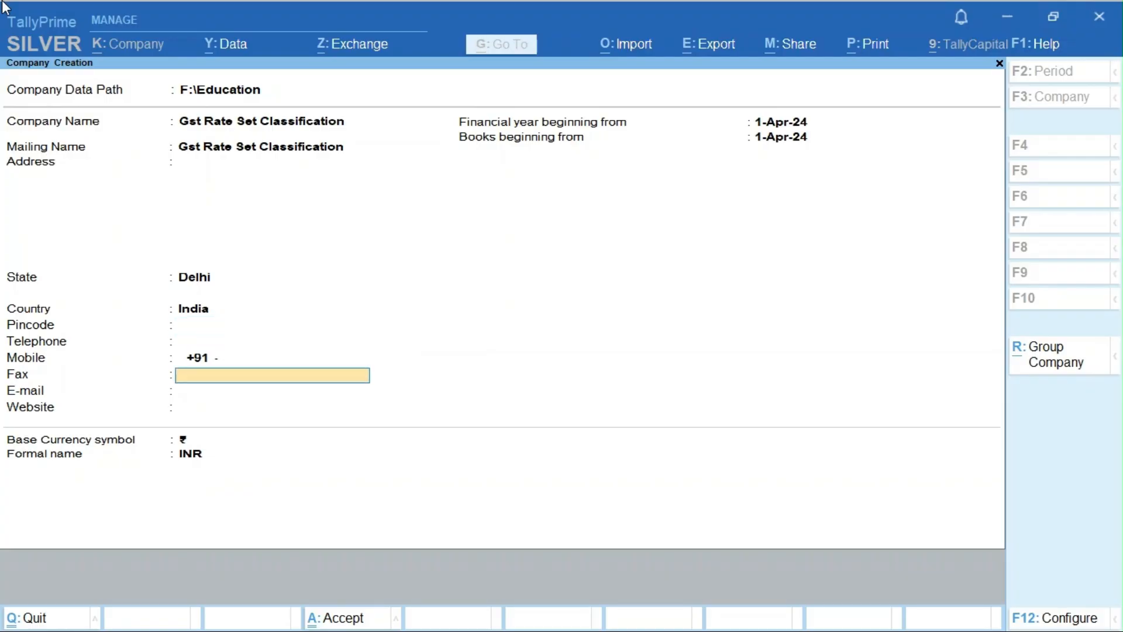
Save the Gst Rate Set Classification company, enable GST and accept Delhi as the state.
key("ctrl")
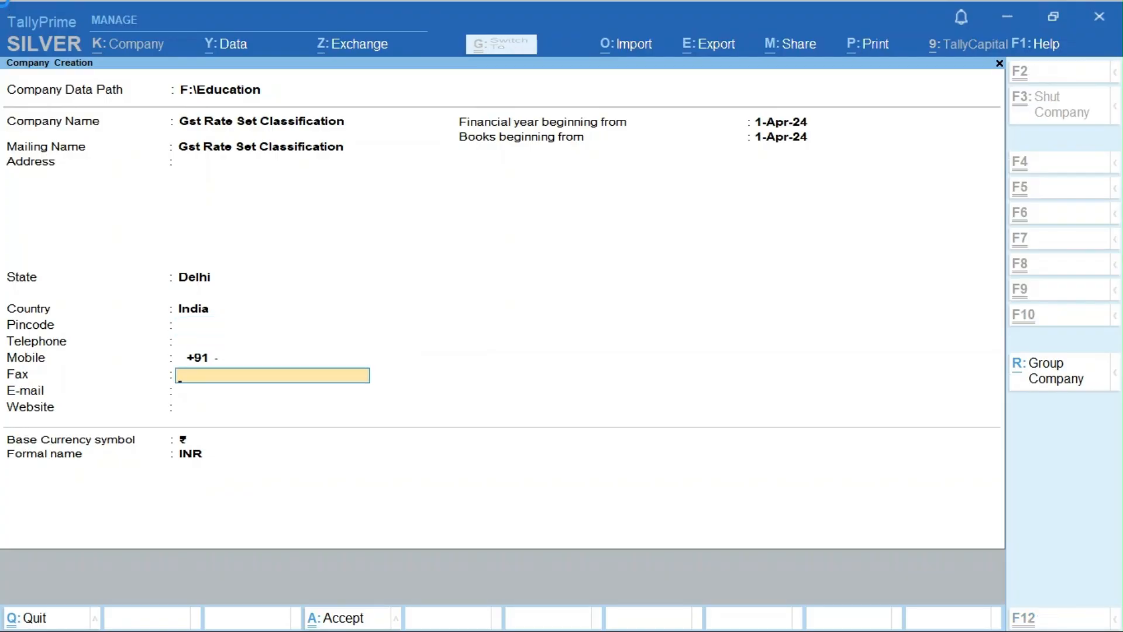
key("ctrl+a")
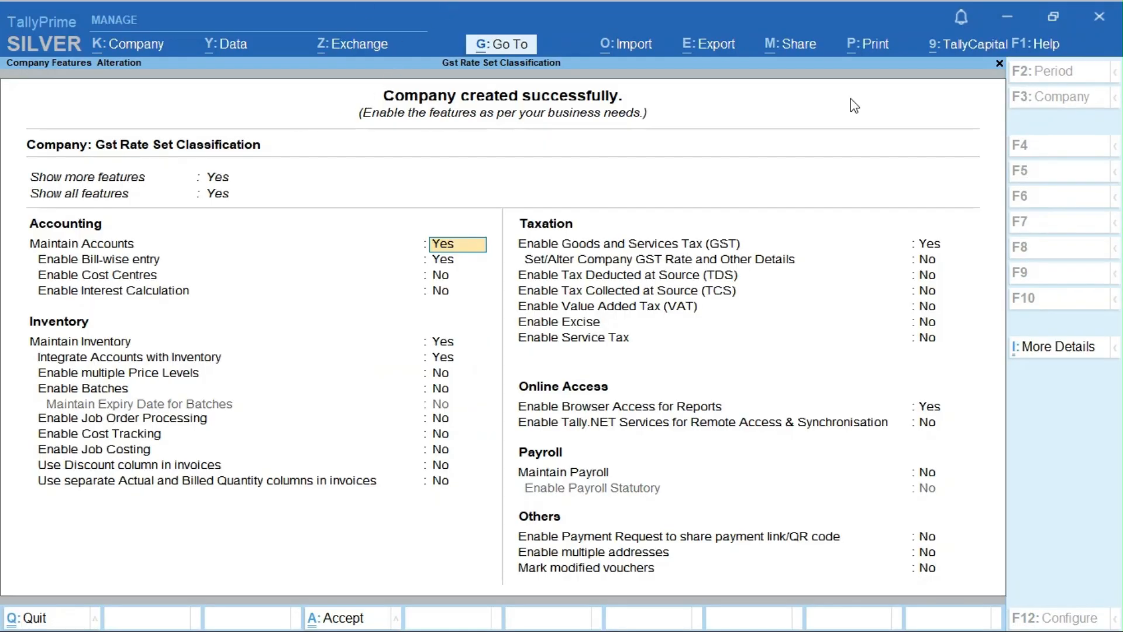
left_click(929, 250)
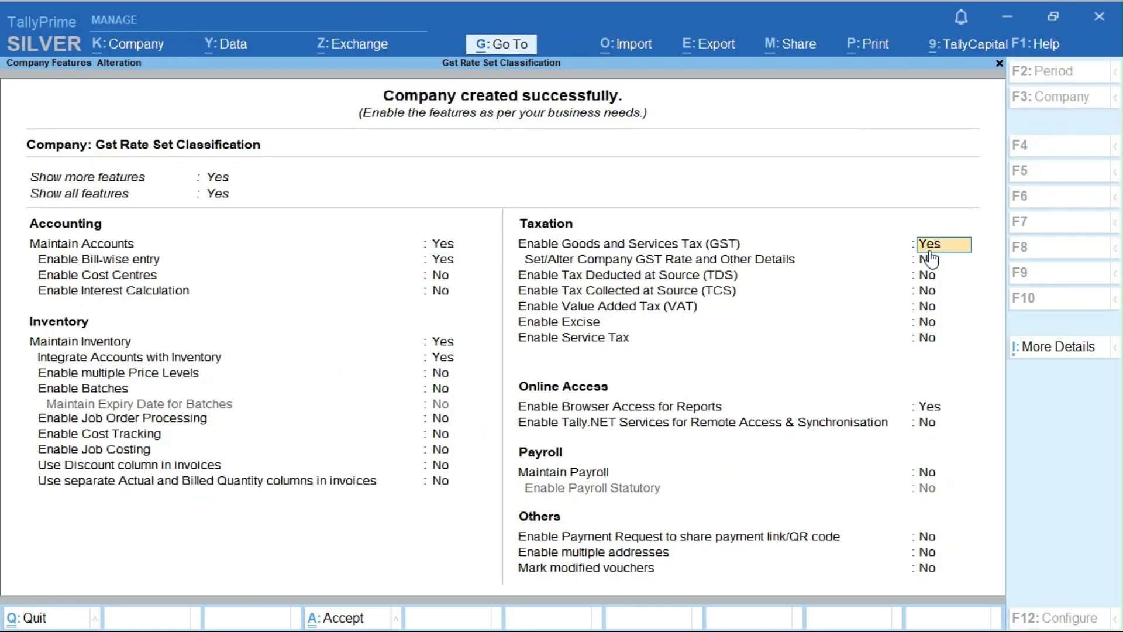
left_click(929, 250)
key("Return")
key("Return")
key("Return")
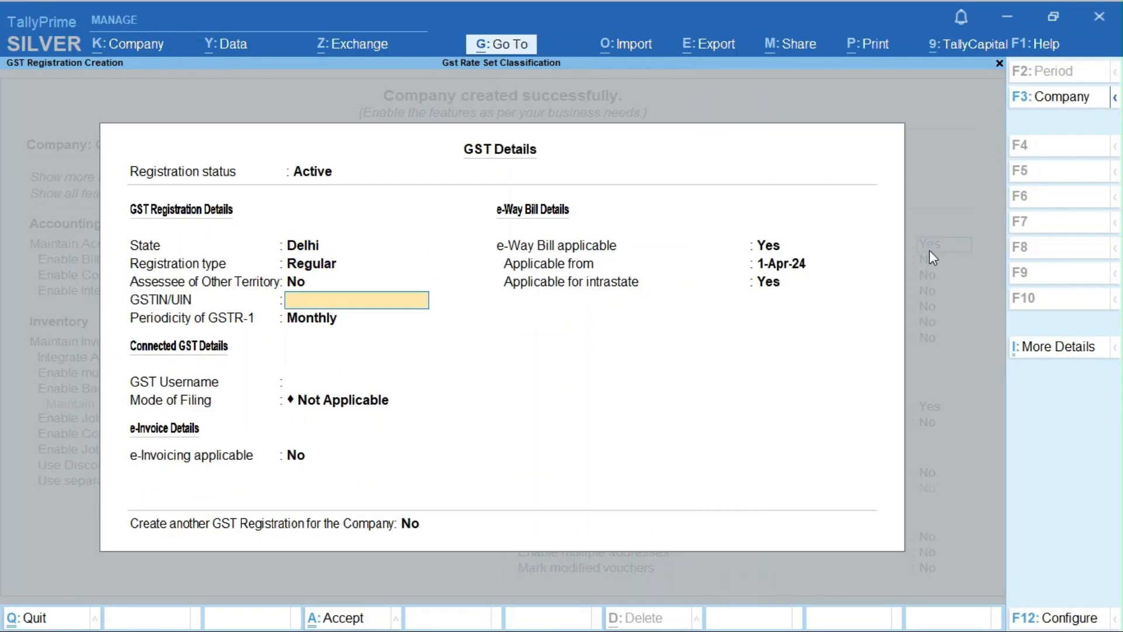
Enter the company's GSTIN and correct it after the invalid-GSTIN warning.
type("07")
type("I")
type("AIUR")
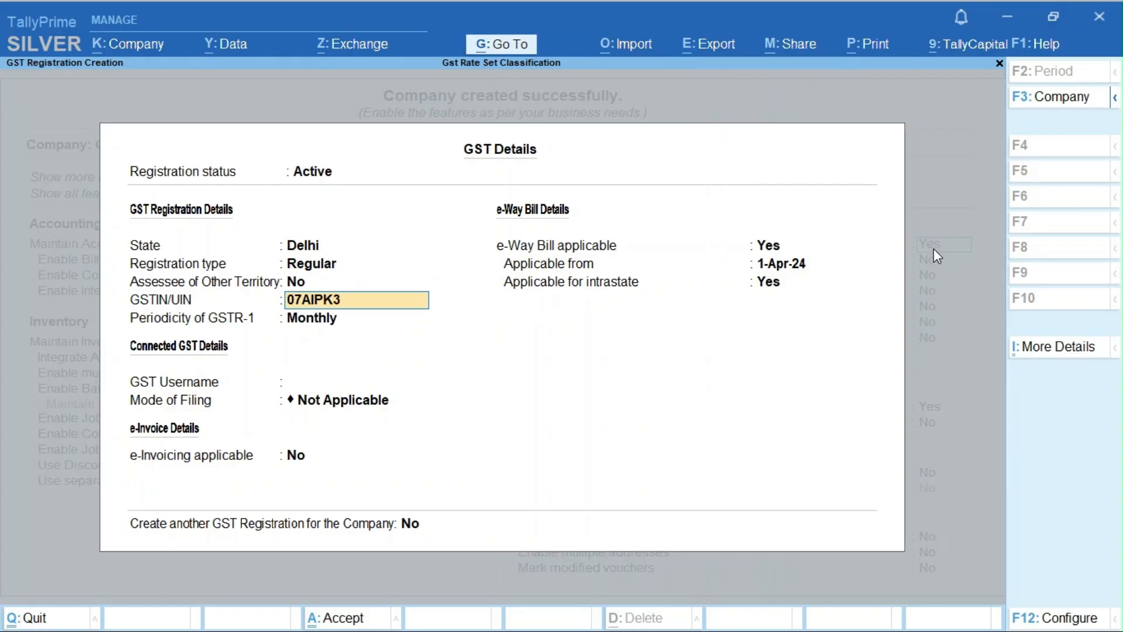
type("6474D1")
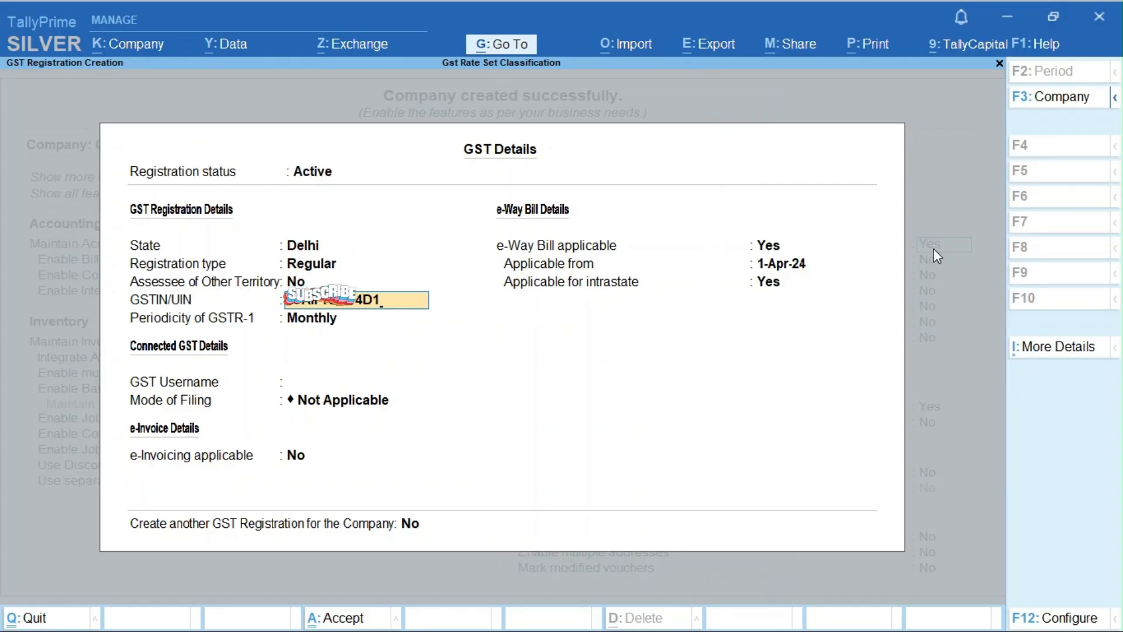
type("Z3")
key("Return")
key("Return")
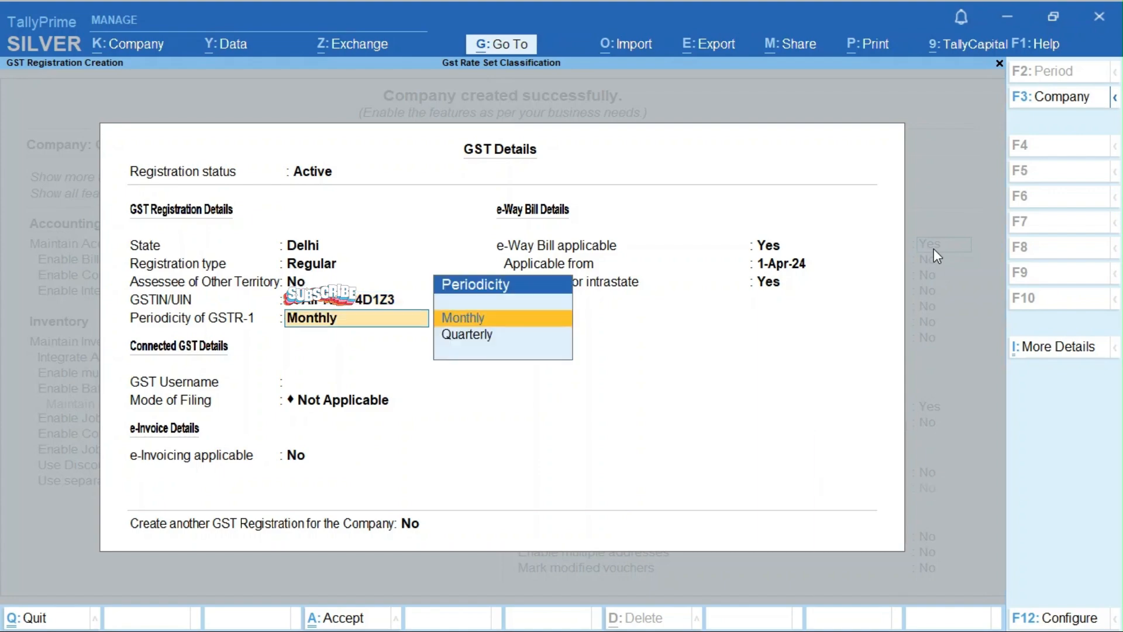
key("BackSpace")
key("BackSpace")
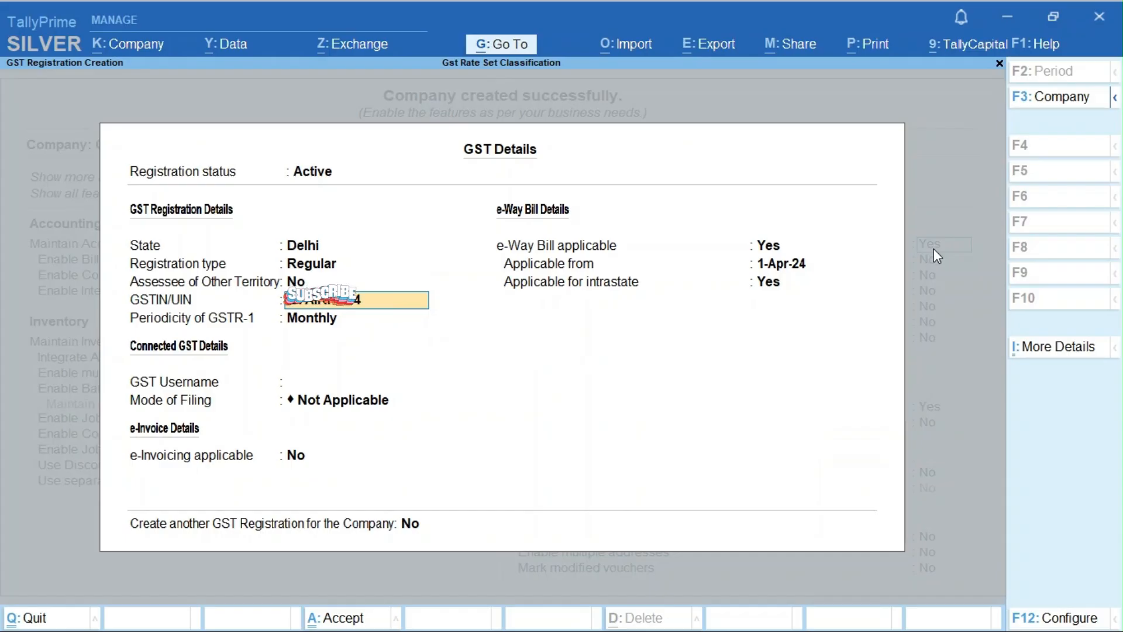
type("74D1Z")
key("Return")
key("Escape")
key("Escape")
Re-enter the GSTIN, keep monthly GSTR-1 periodicity and save the GST details.
type("07A74D1Z")
key("Return")
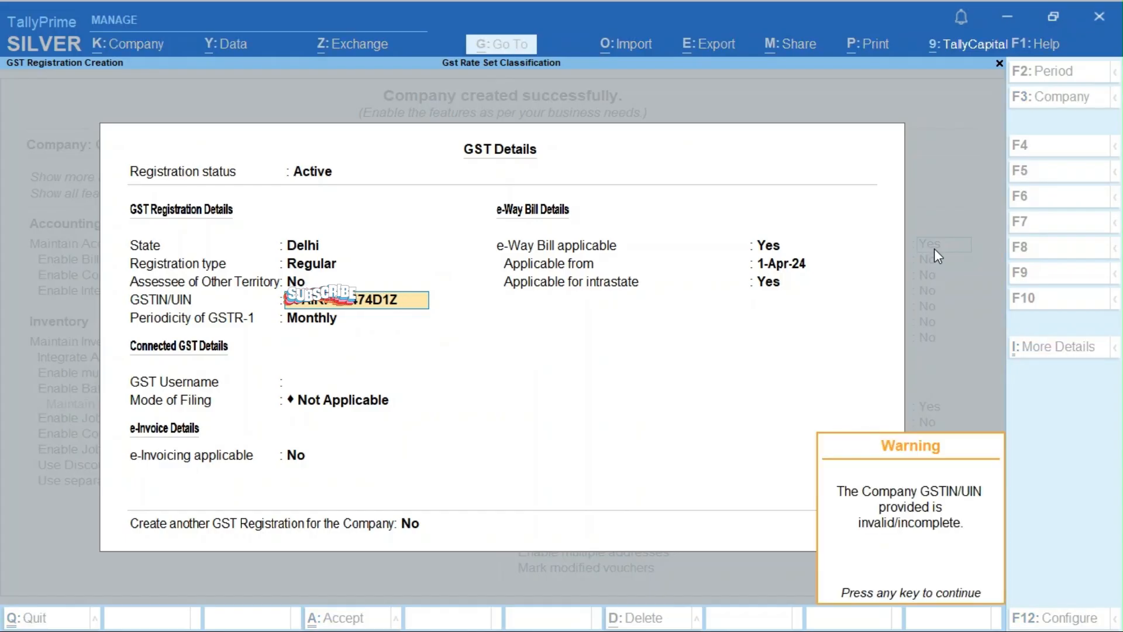
key("Return")
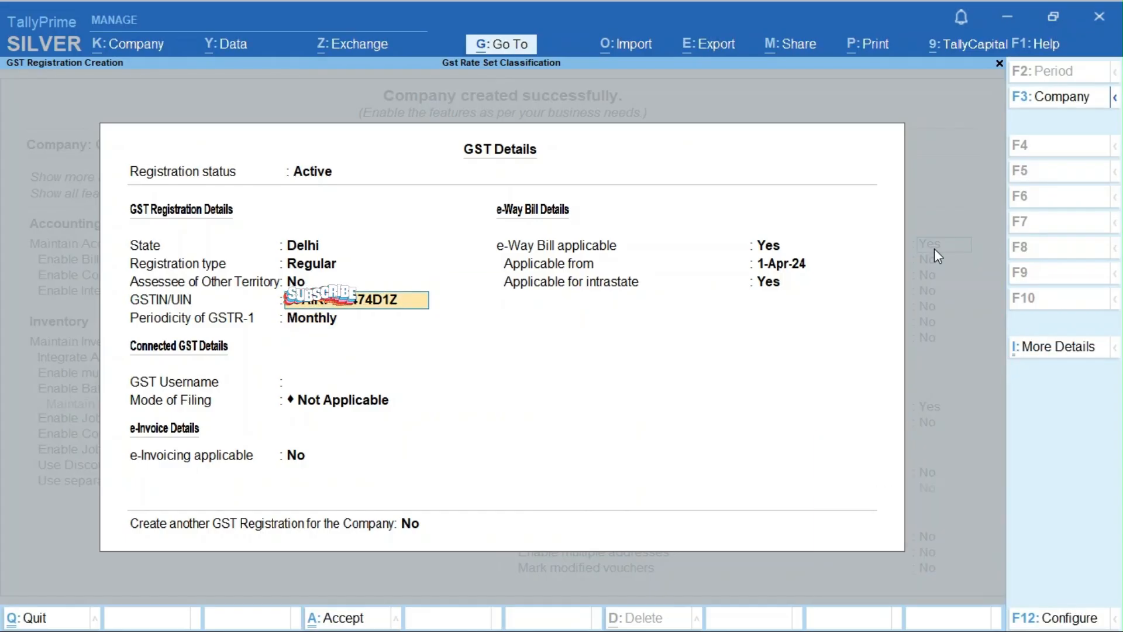
key("BackSpace")
type("07A")
type("4D1Z3")
key("Return")
key("Return")
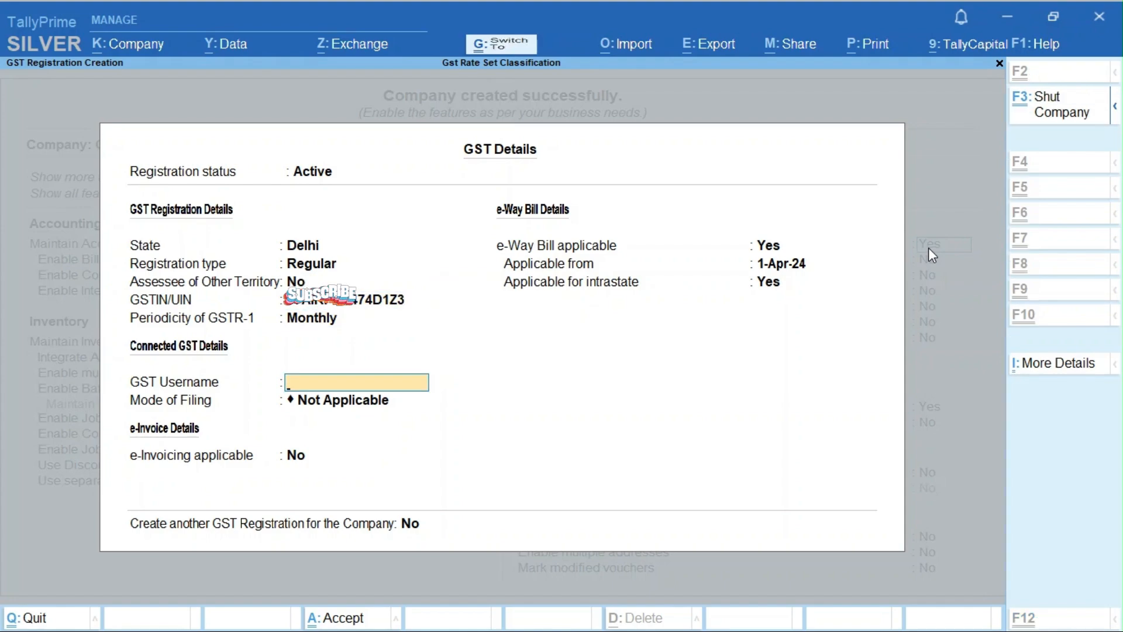
key("ctrl+a")
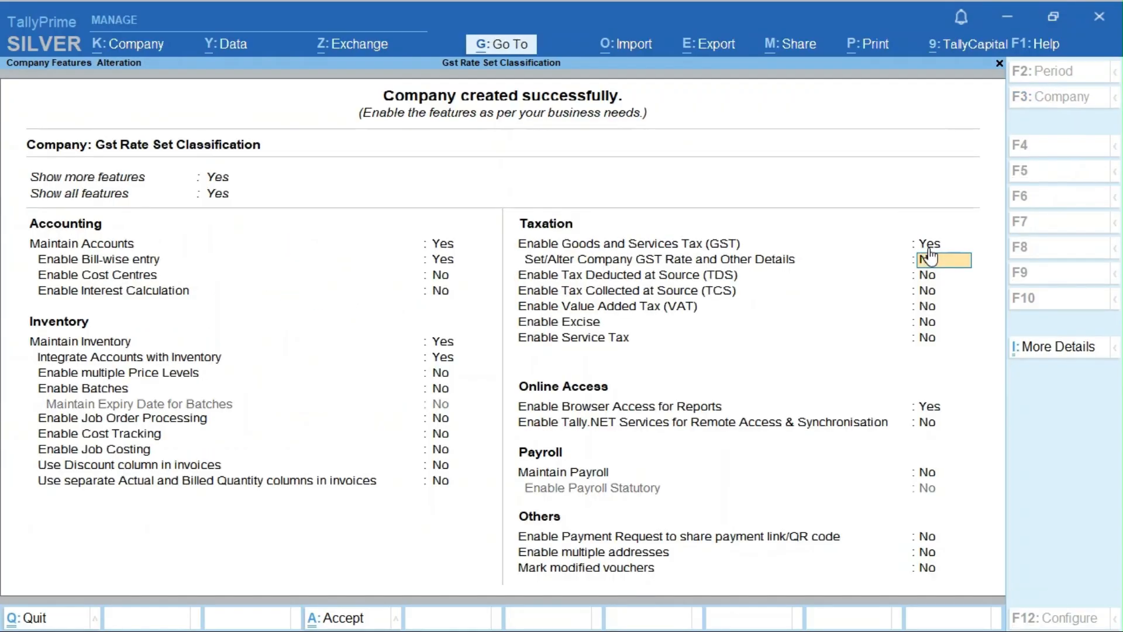
Save the company features and start a new GST Classification master from the List of Masters.
key("ctrl+a")
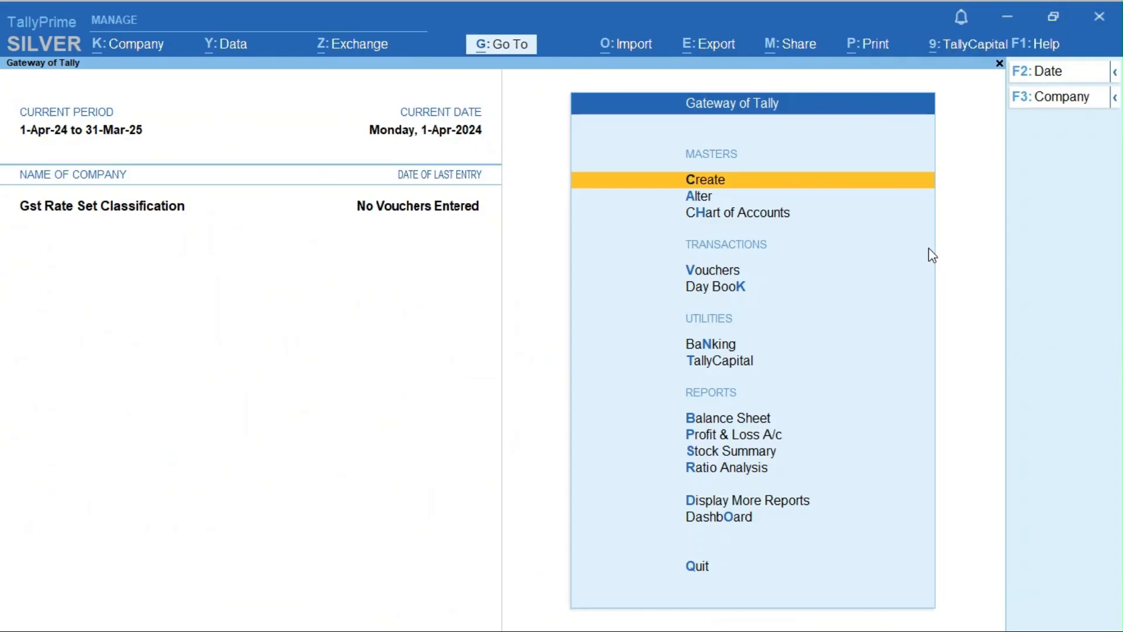
key("Escape")
key("Escape")
key("Return")
key("Down")
key("Down")
key("Down")
key("Down")
key("Down")
key("Down")
key("Down")
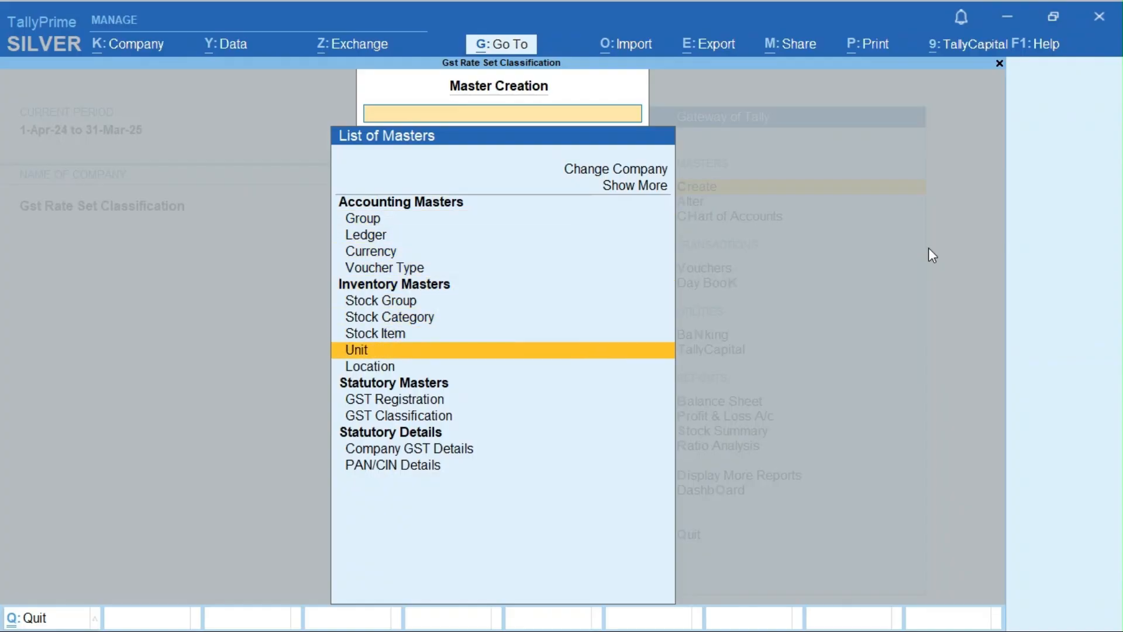
key("Down")
key("Down")
key("Down")
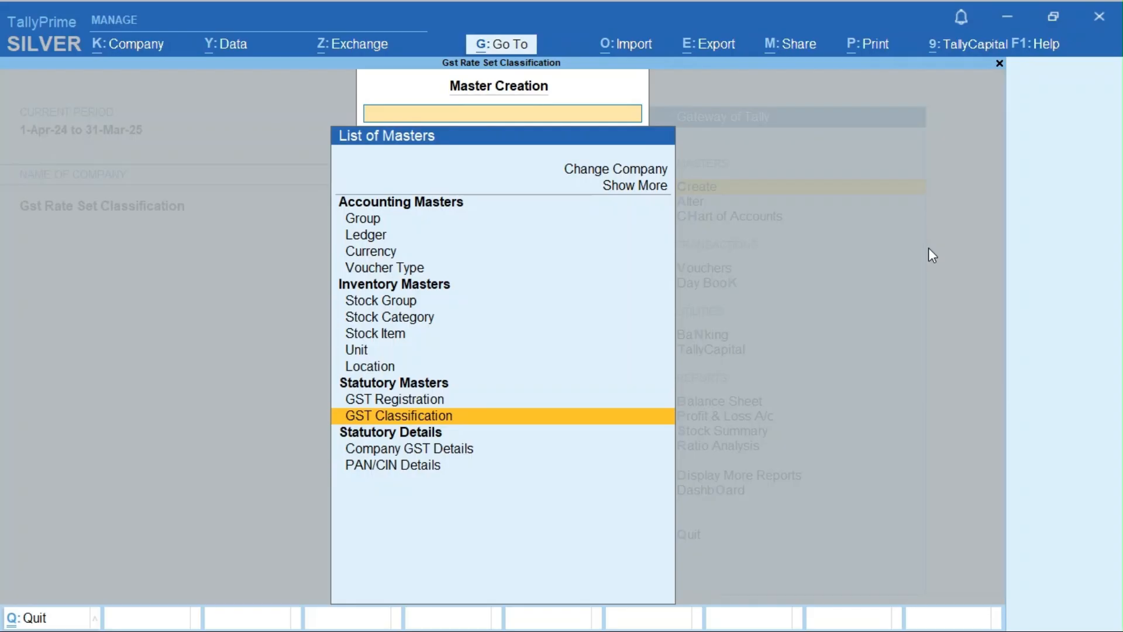
key("Up")
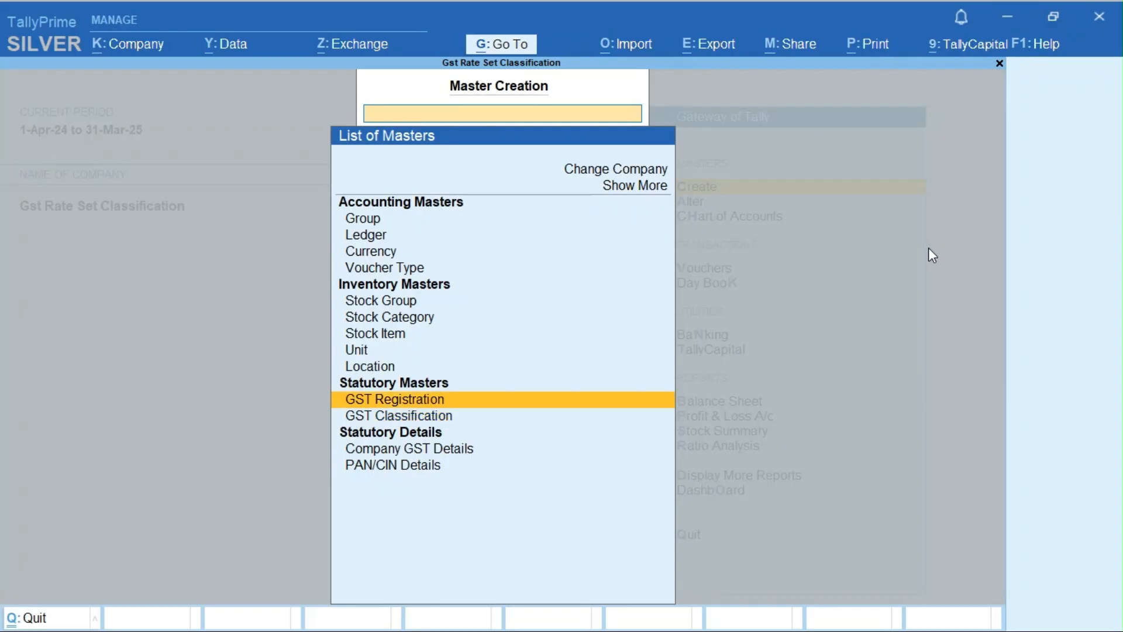
key("Down")
key("Up")
key("Down")
key("Return")
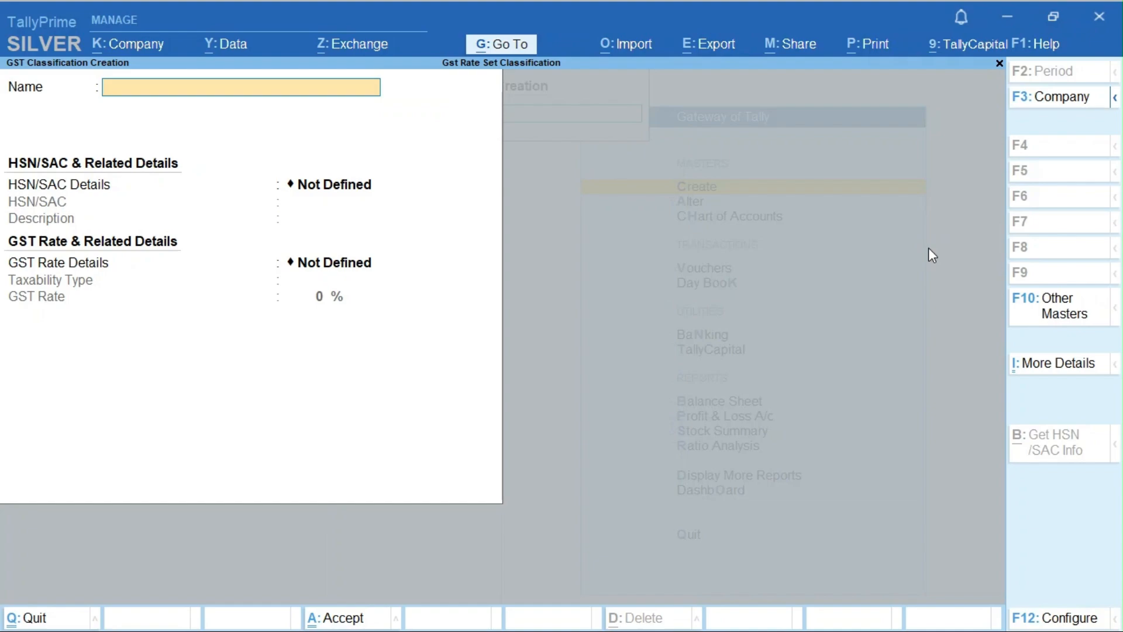
Name the classification 'Gst Rate-5%' with HSN/SAC code 251710.
type("Gst Rate-5%")
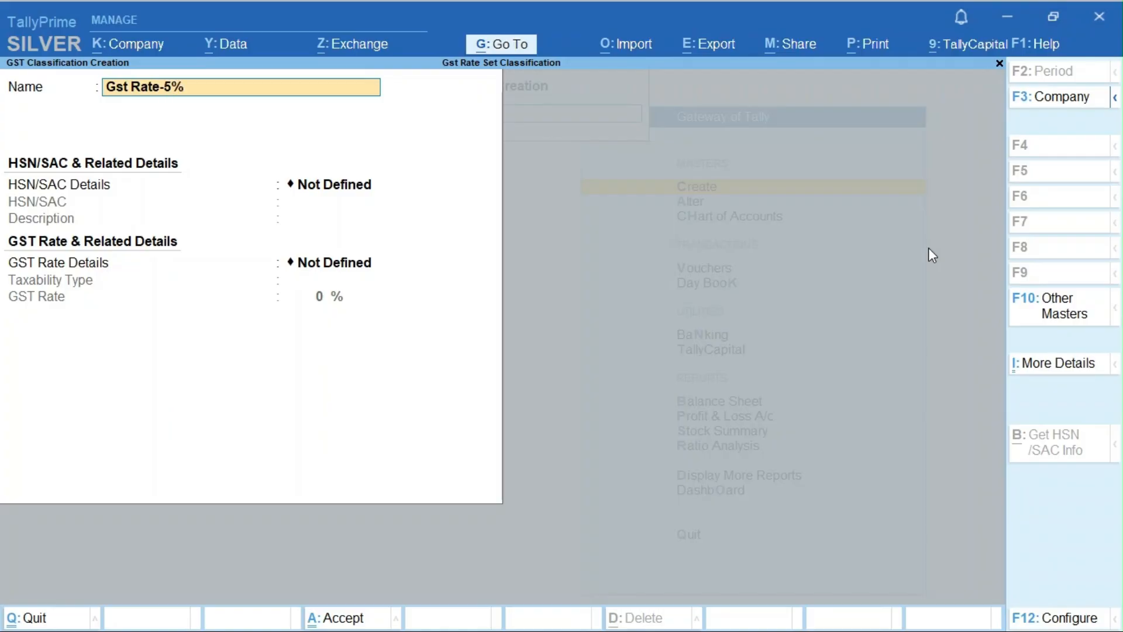
key("Return")
key("Return")
key("BackSpace")
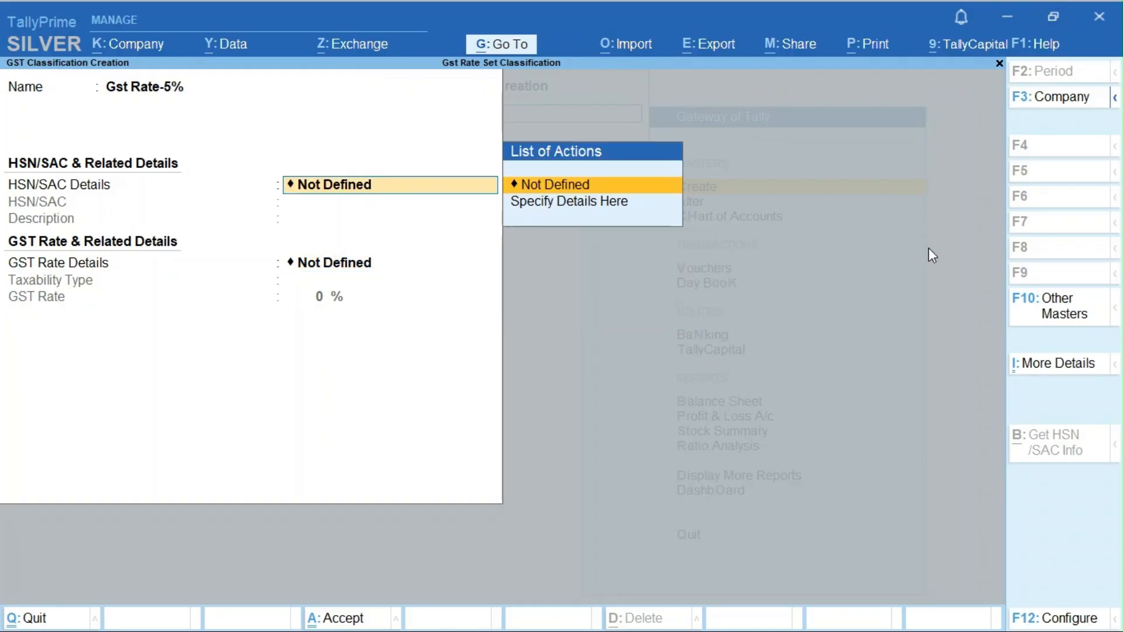
key("Down")
key("Return")
type("2")
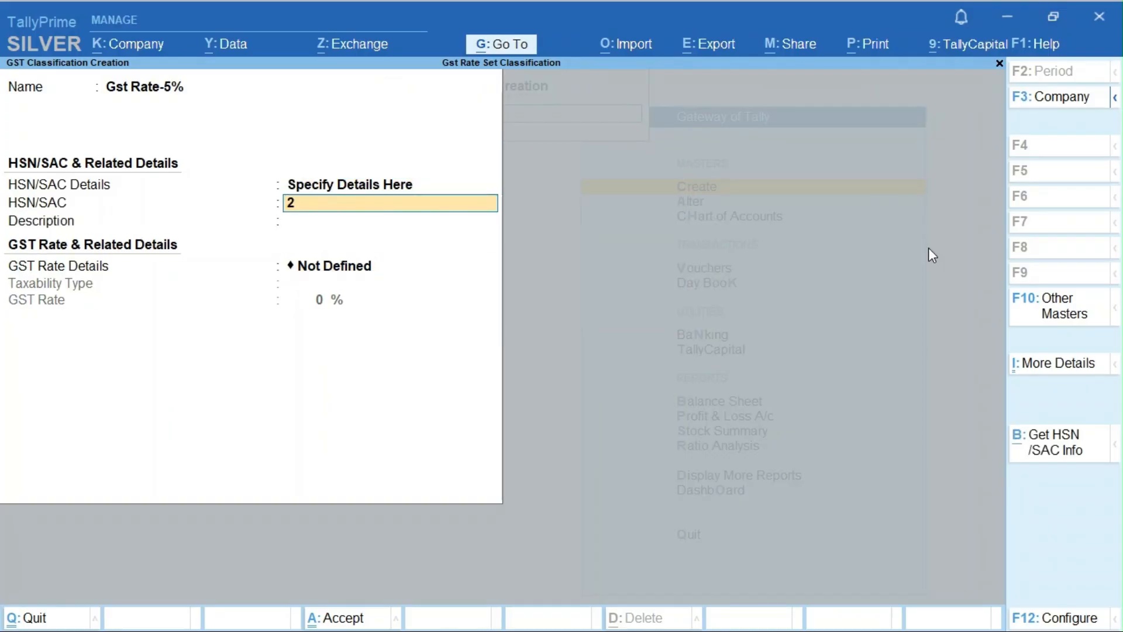
type("51710")
key("Return")
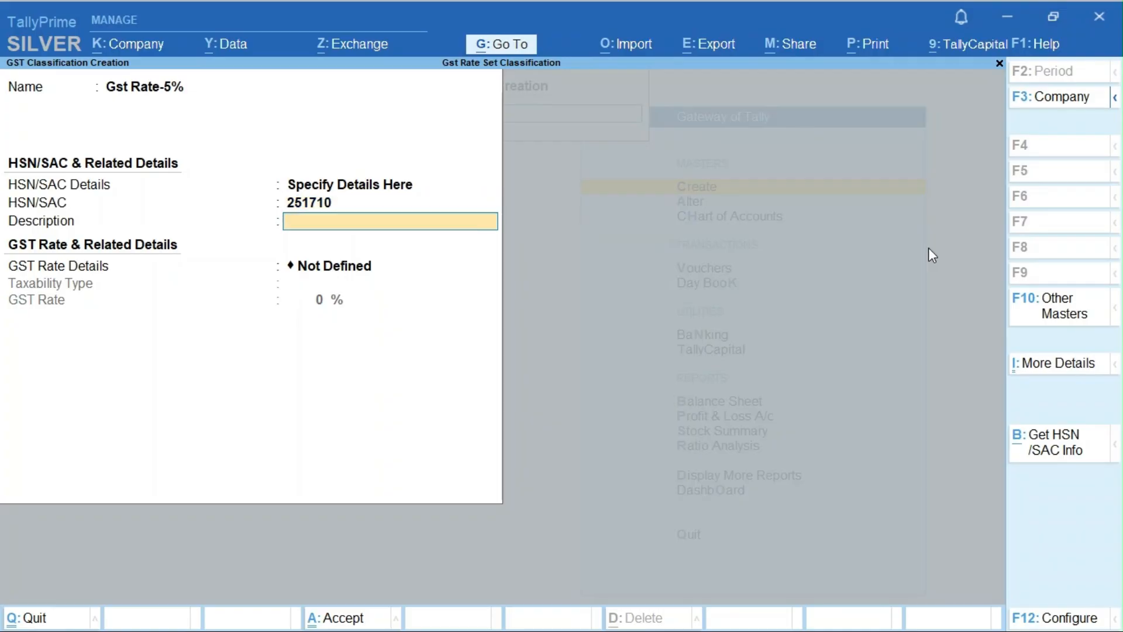
Add the description Kitchen, set it Taxable at 5% GST, and save.
type("S")
key("BackSpace")
type("Kitchen")
key("Return")
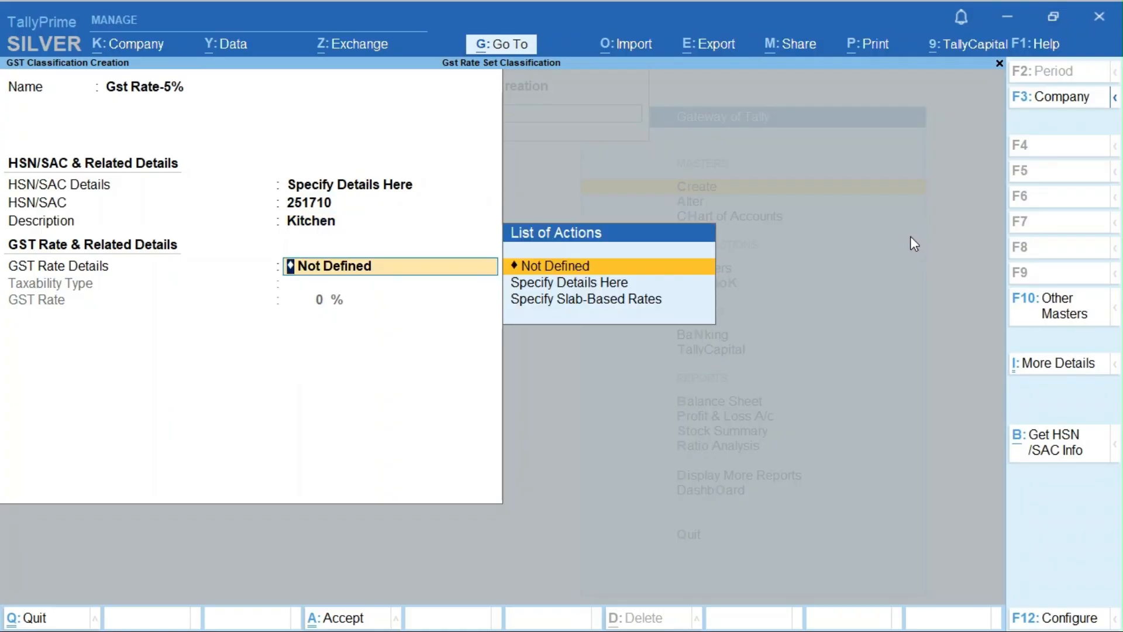
key("Down")
key("Return")
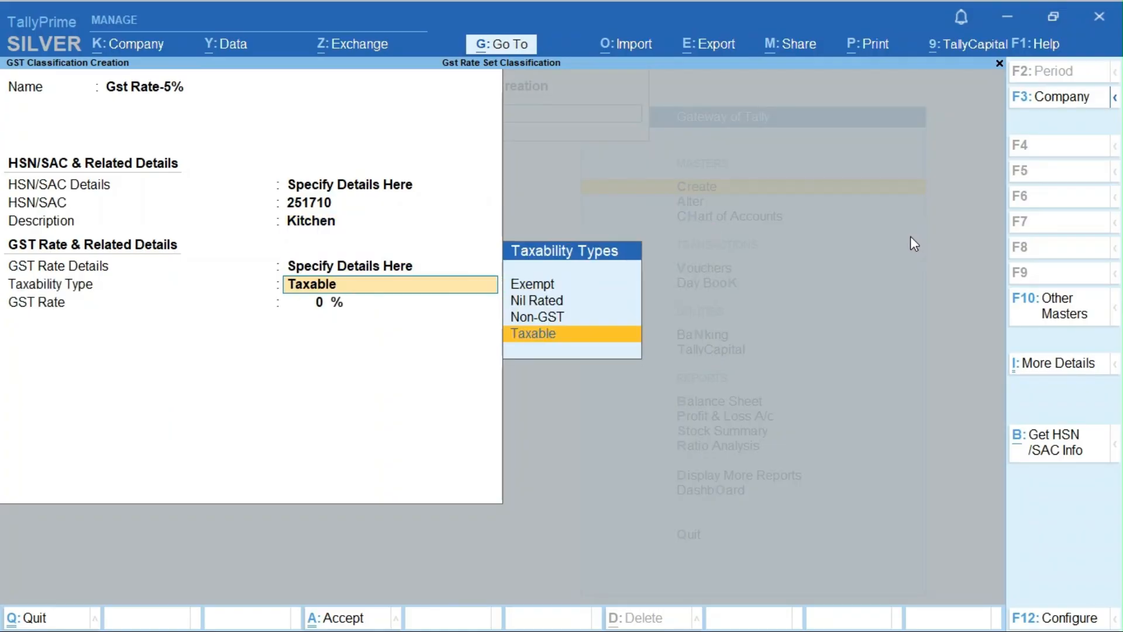
key("Return")
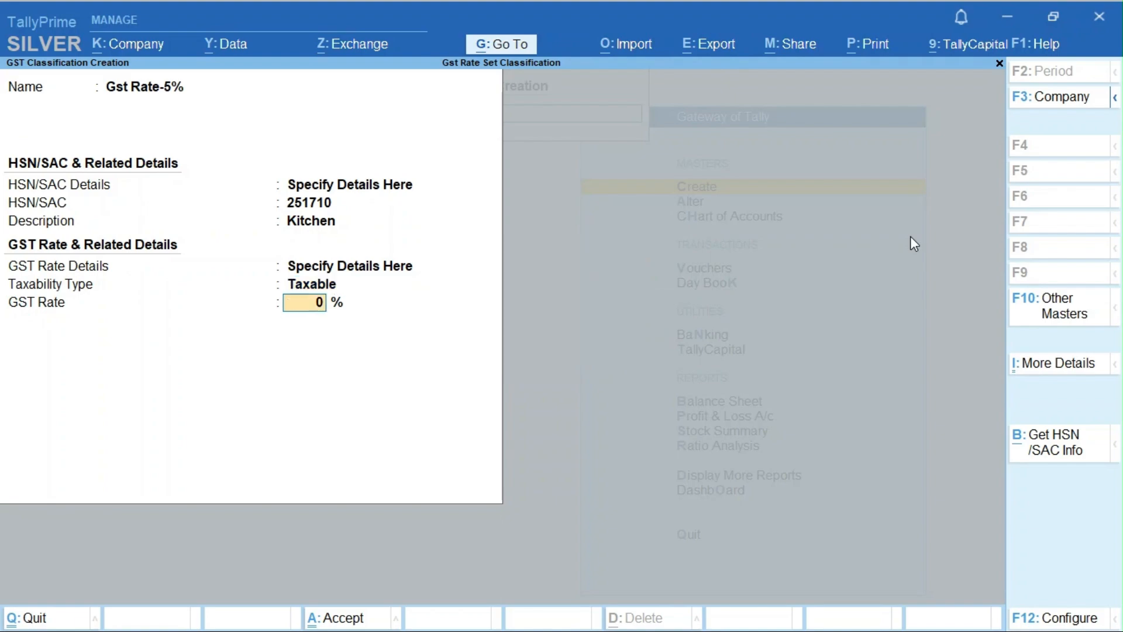
type("5")
key("Return")
key("Return")
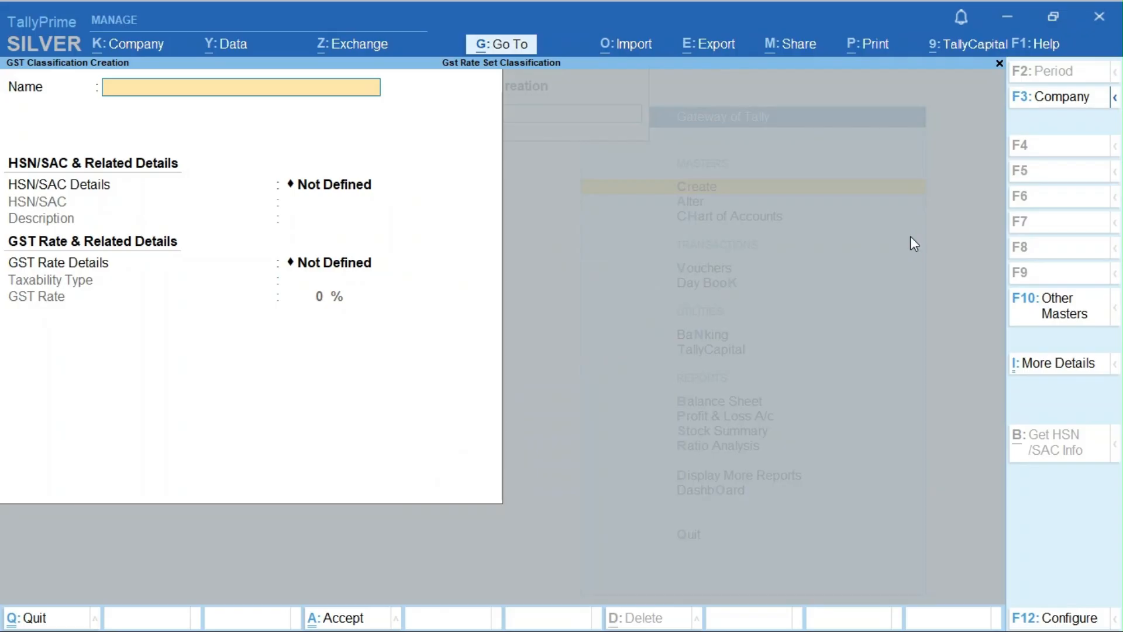
Name the next classification 'Gst Rate 12%' with HSN/SAC code 251710.
type("Gst Rate 12")
type("%")
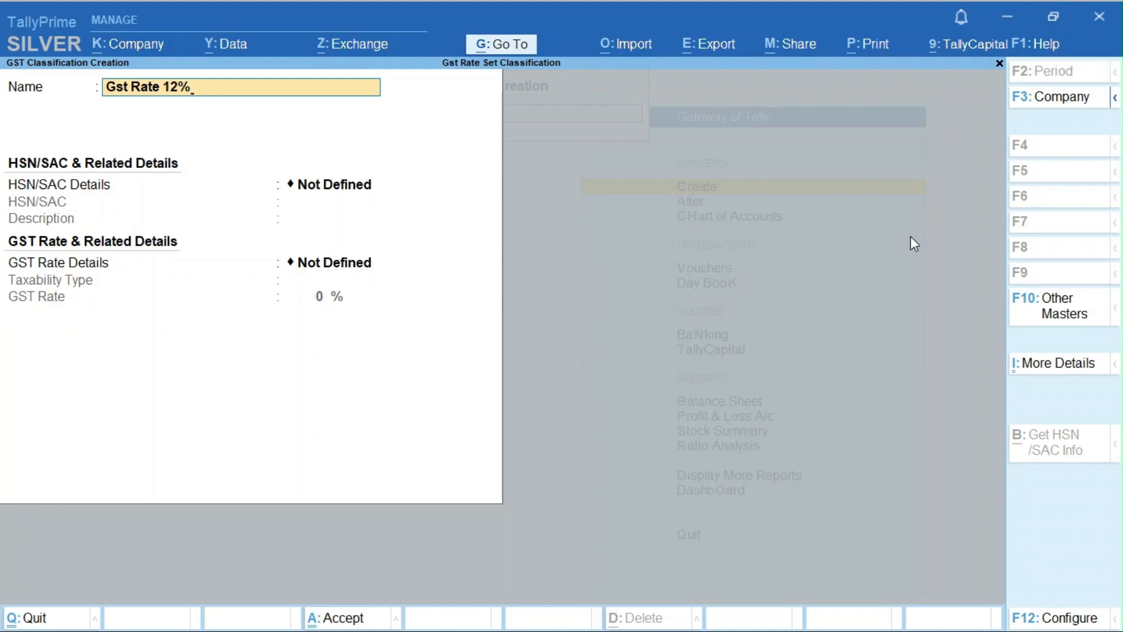
key("Return")
key("BackSpace")
key("Down")
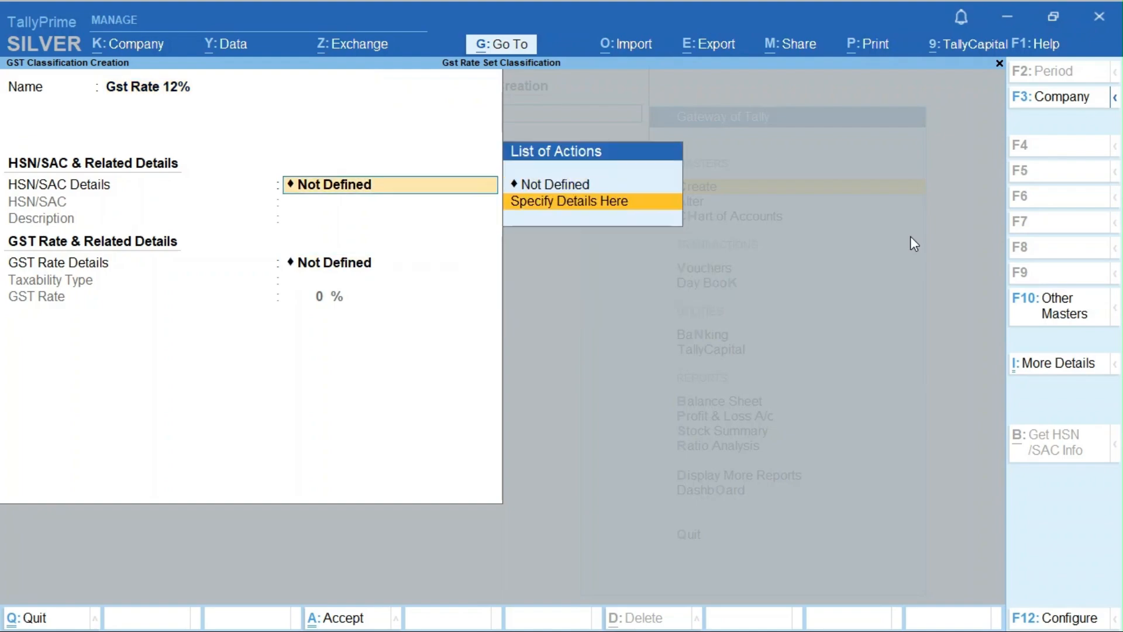
key("Return")
type("251")
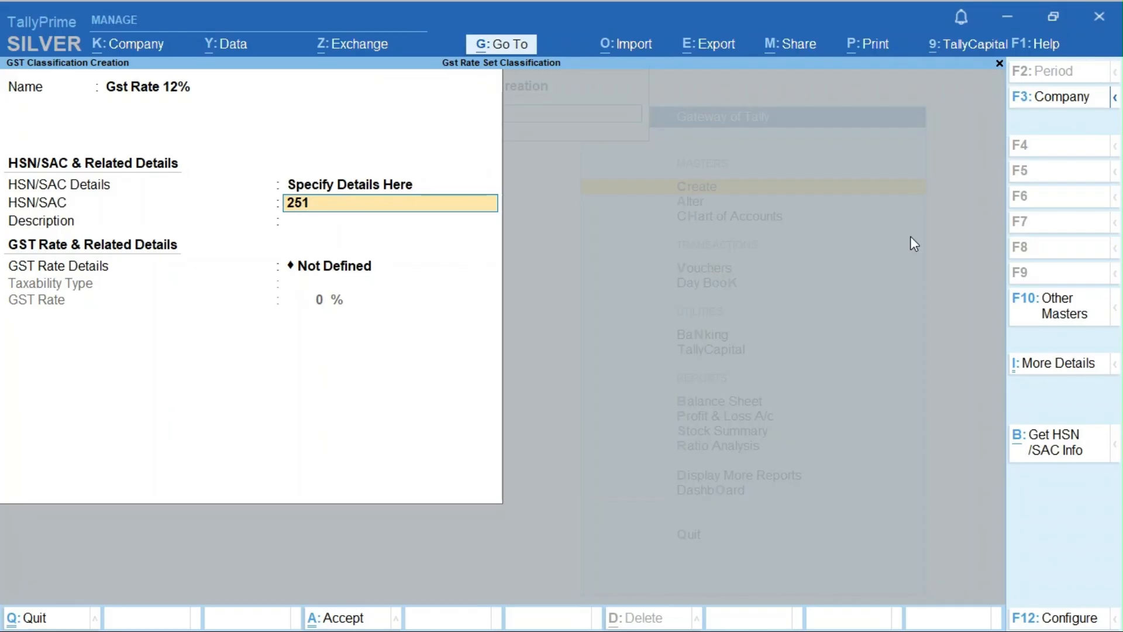
type("710")
key("Return")
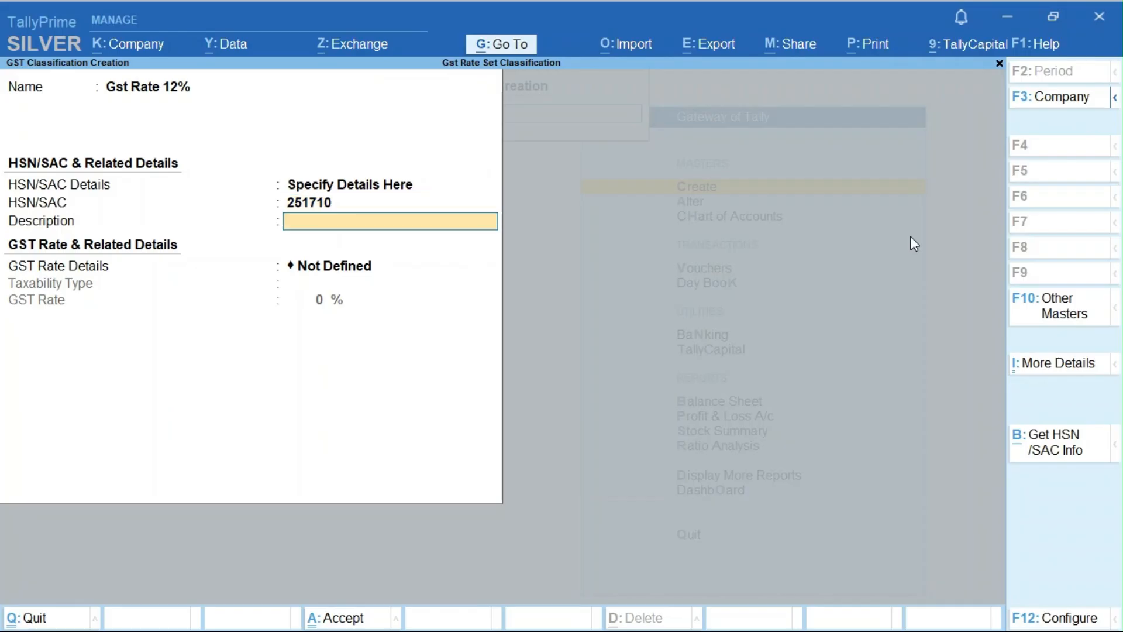
Add the description Kitchet and set it Taxable at a 12% GST rate.
type("Kitchet")
key("Return")
key("Down")
key("Return")
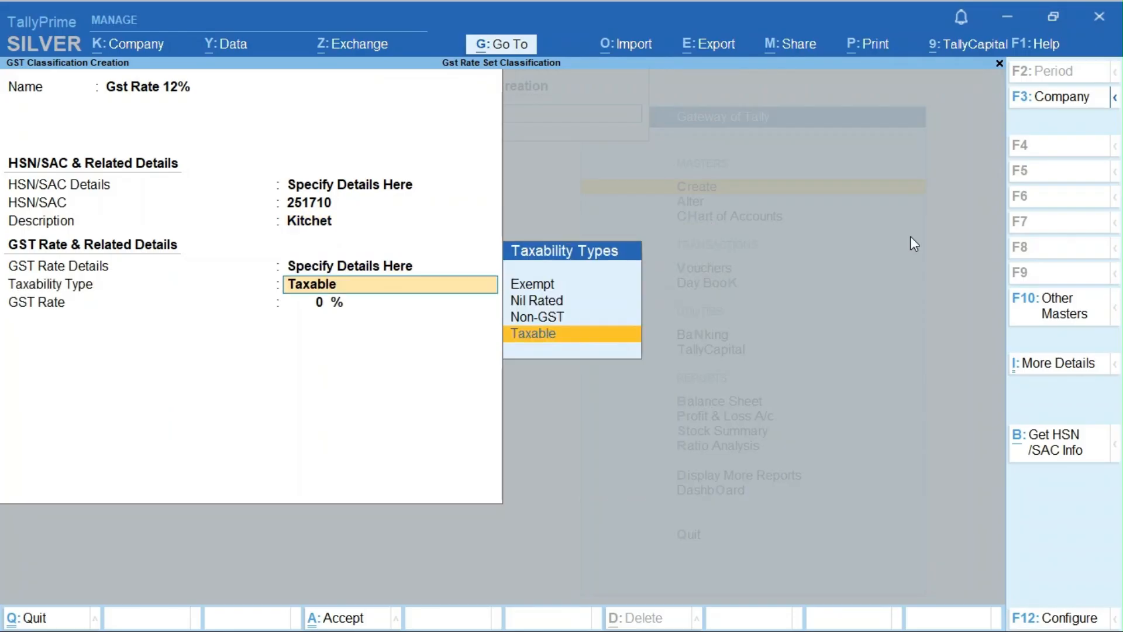
key("Return")
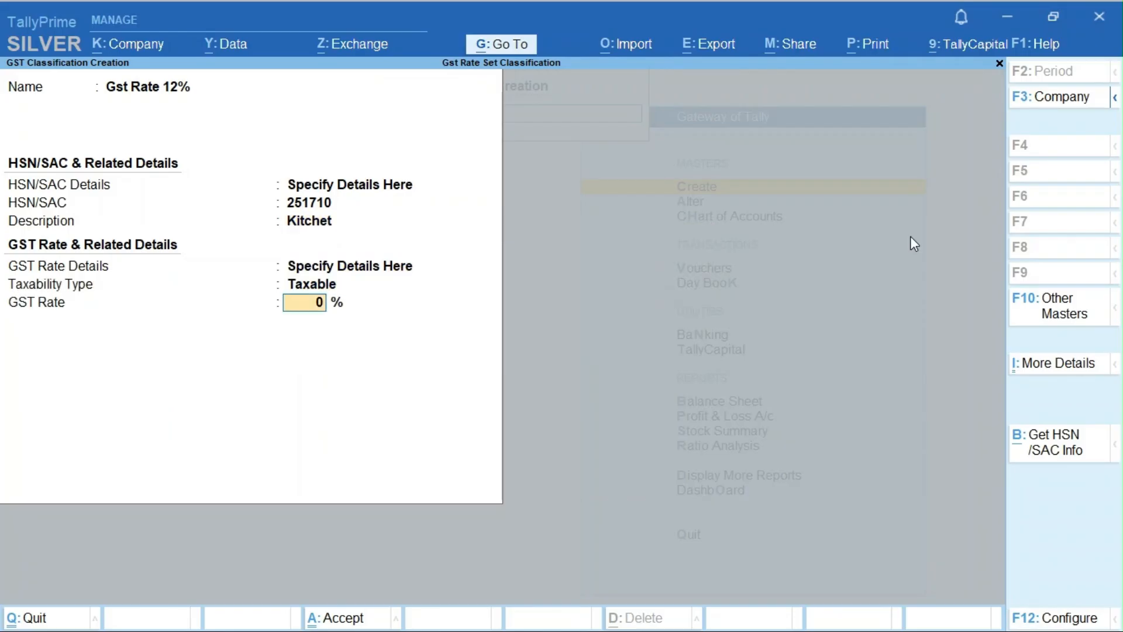
type("12")
key("Return")
Name the next classification 'Gst Rate 18%' with HSN/SAC code 251710.
key("Return")
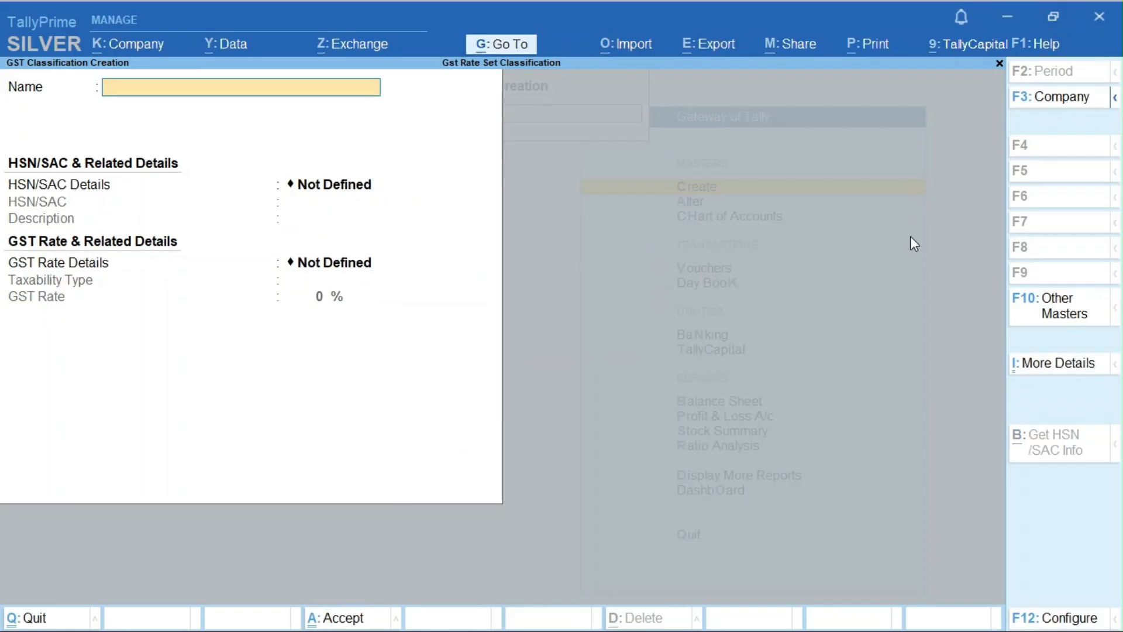
type("Gst Rate 18%")
key("Return")
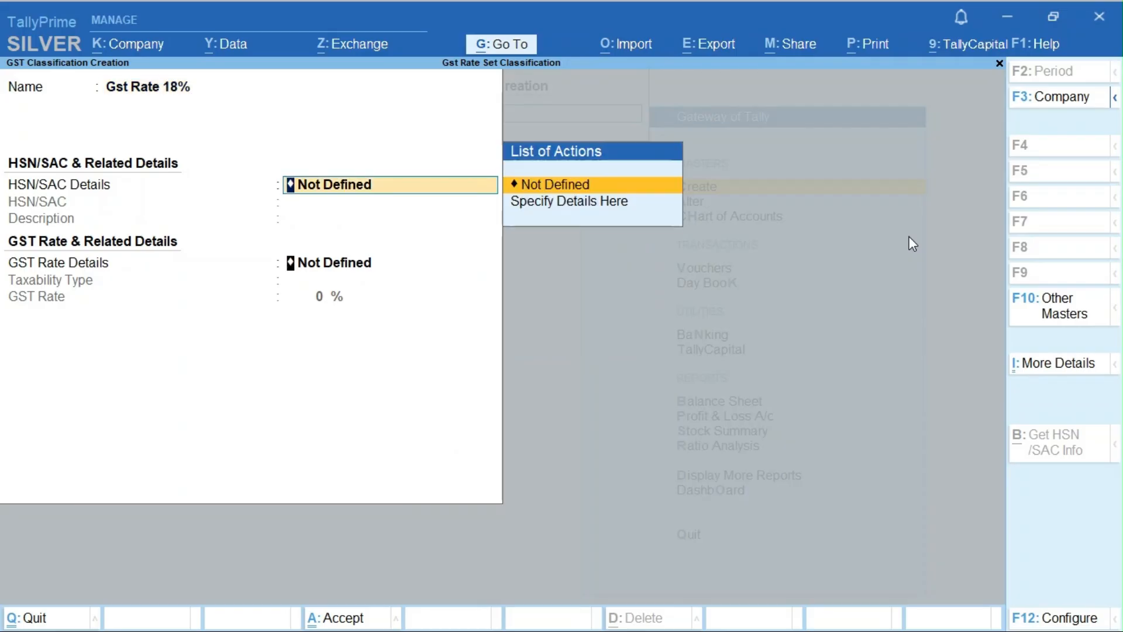
key("Return")
key("BackSpace")
key("Down")
key("Return")
type("2")
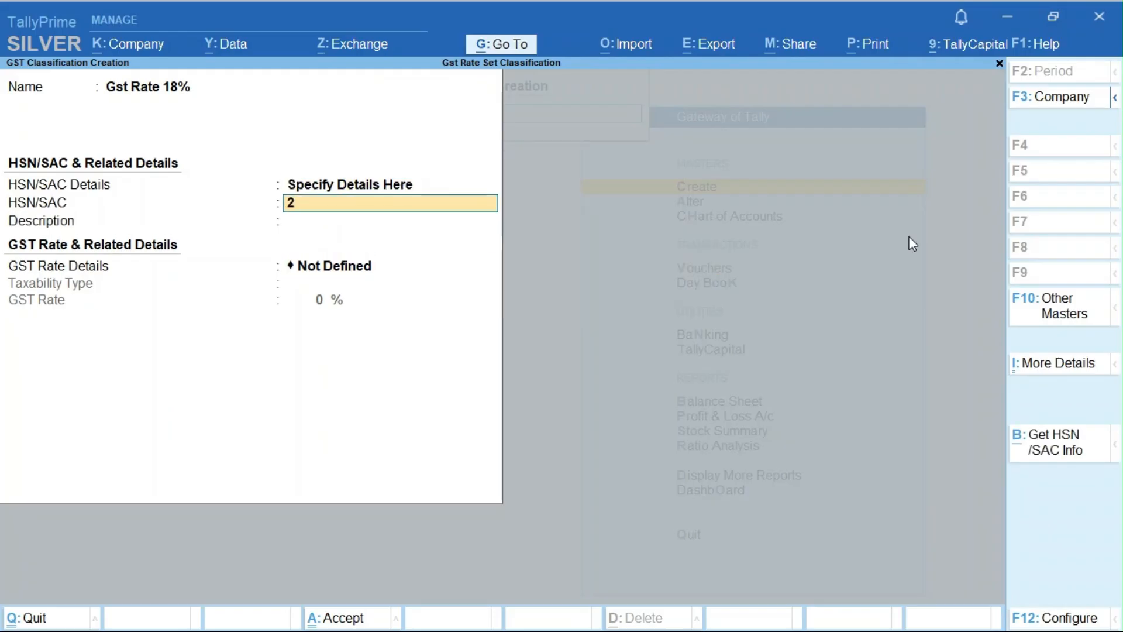
type("51710")
key("Return")
Add description Kitchen, set Taxable at 18% and save; enter 'Gst Rate-28%' as the next name.
type("Kitchen")
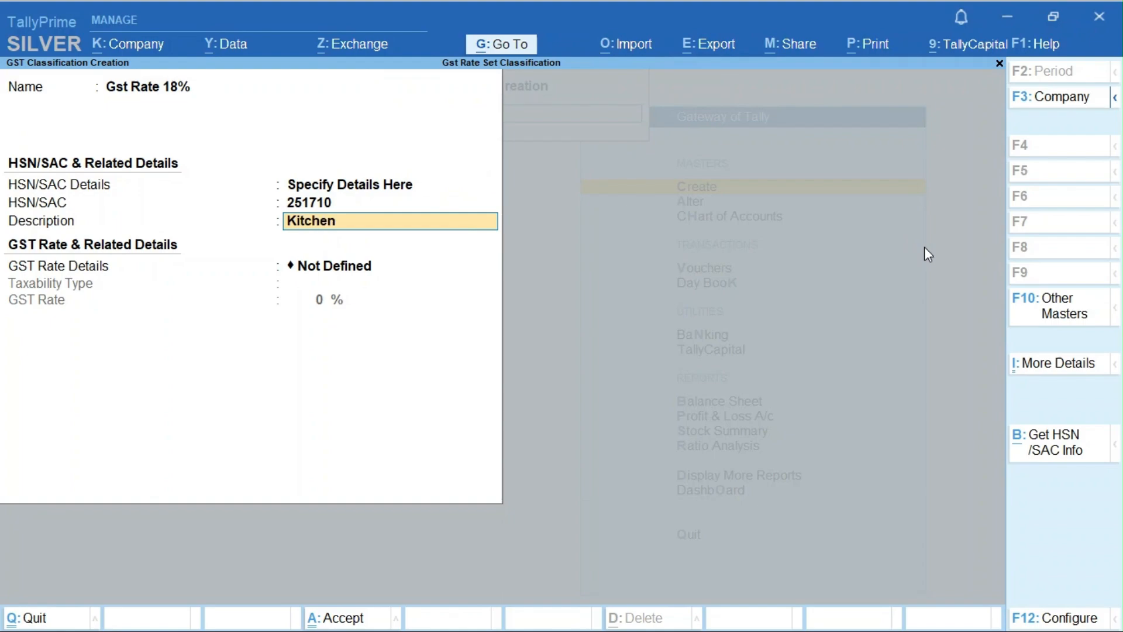
key("Return")
key("Down")
key("Return")
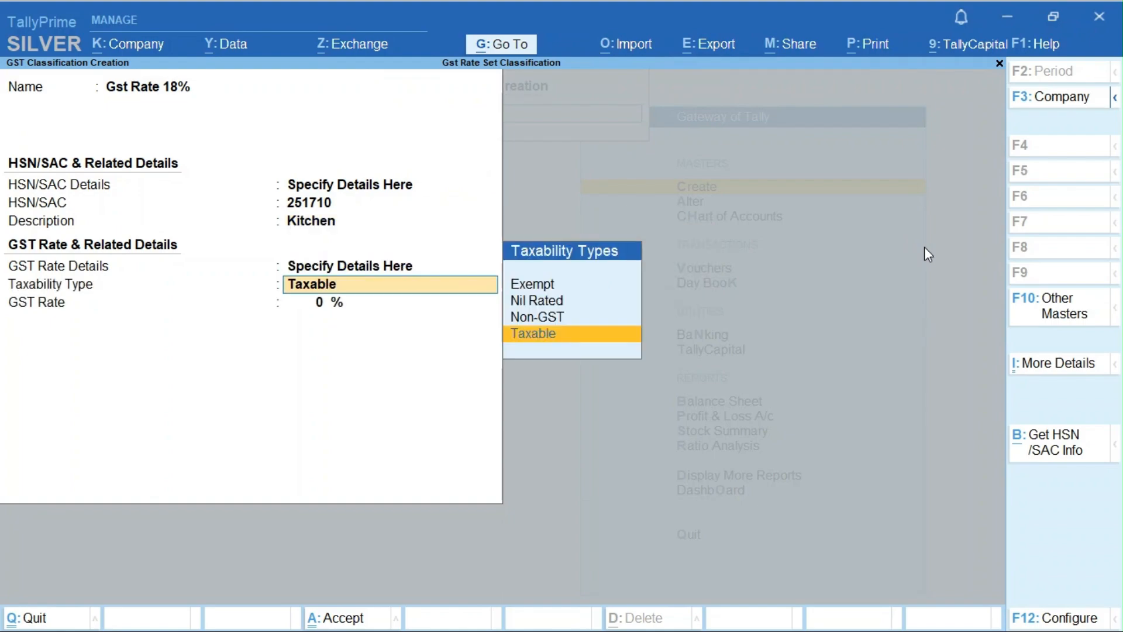
key("Return")
type("18")
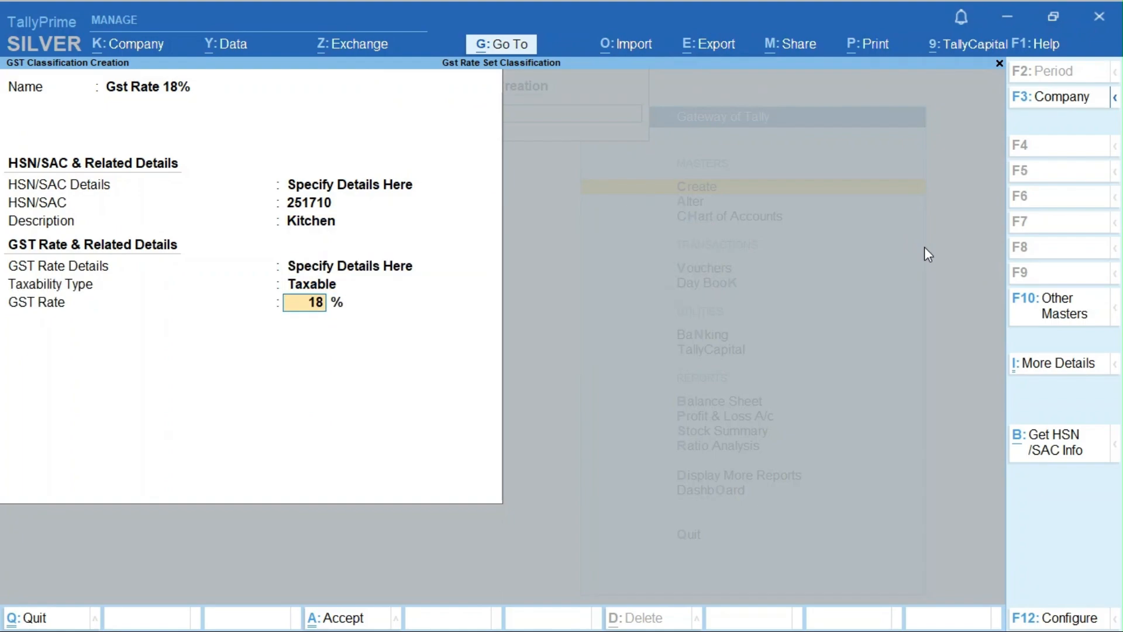
key("Return")
key("Return")
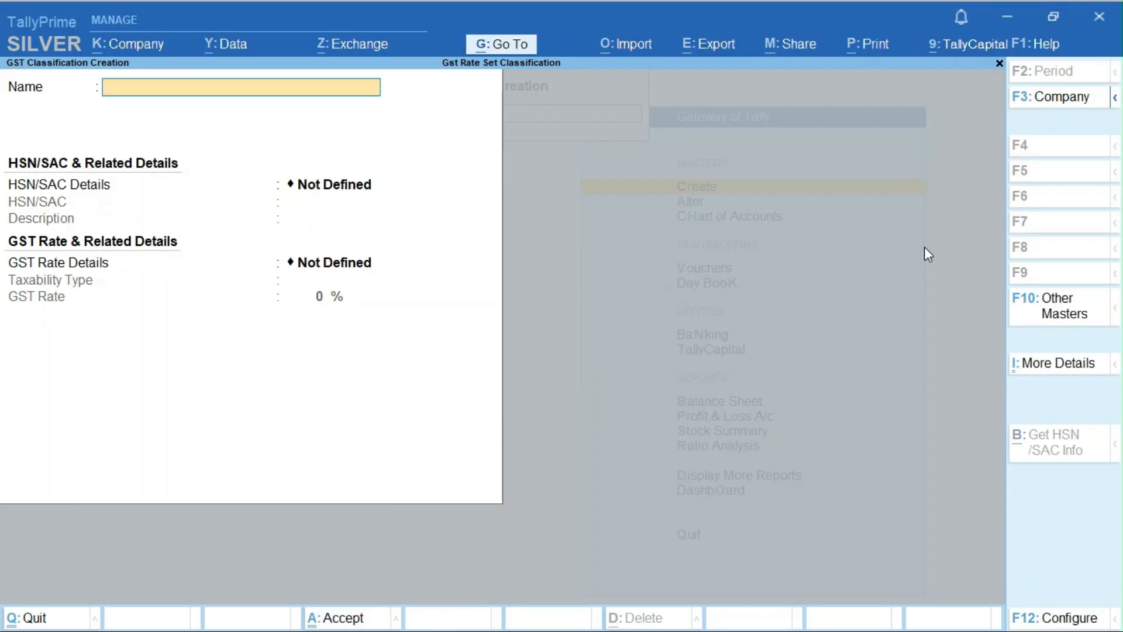
type("Gst Rate-28%")
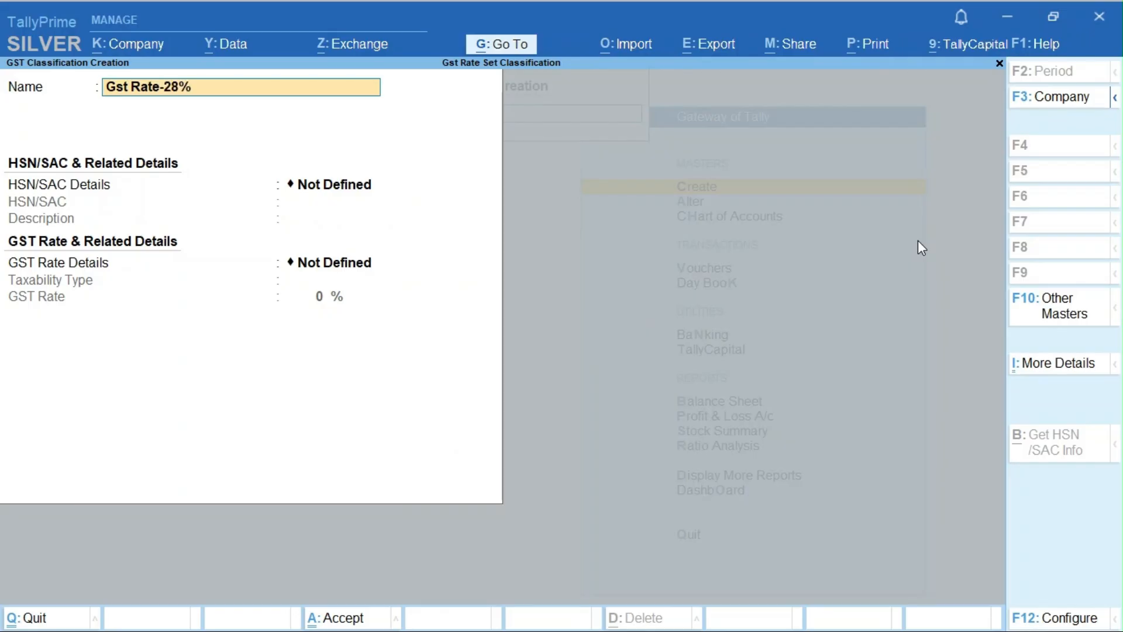
Give the Gst Rate-28% classification HSN/SAC code 2811710.
key("Return")
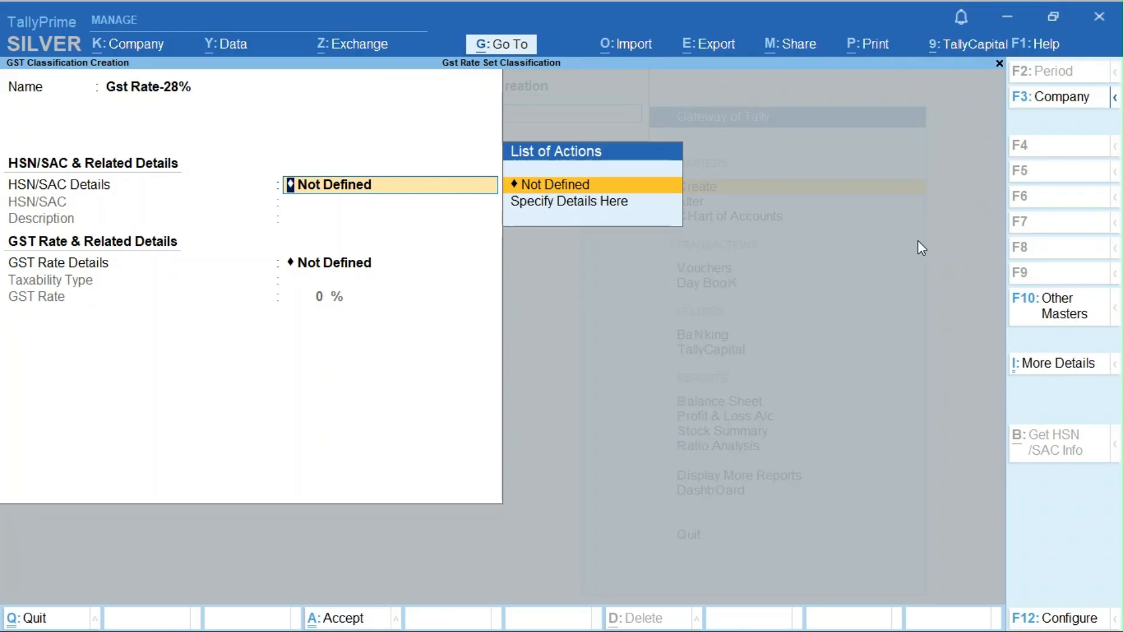
key("Down")
key("Return")
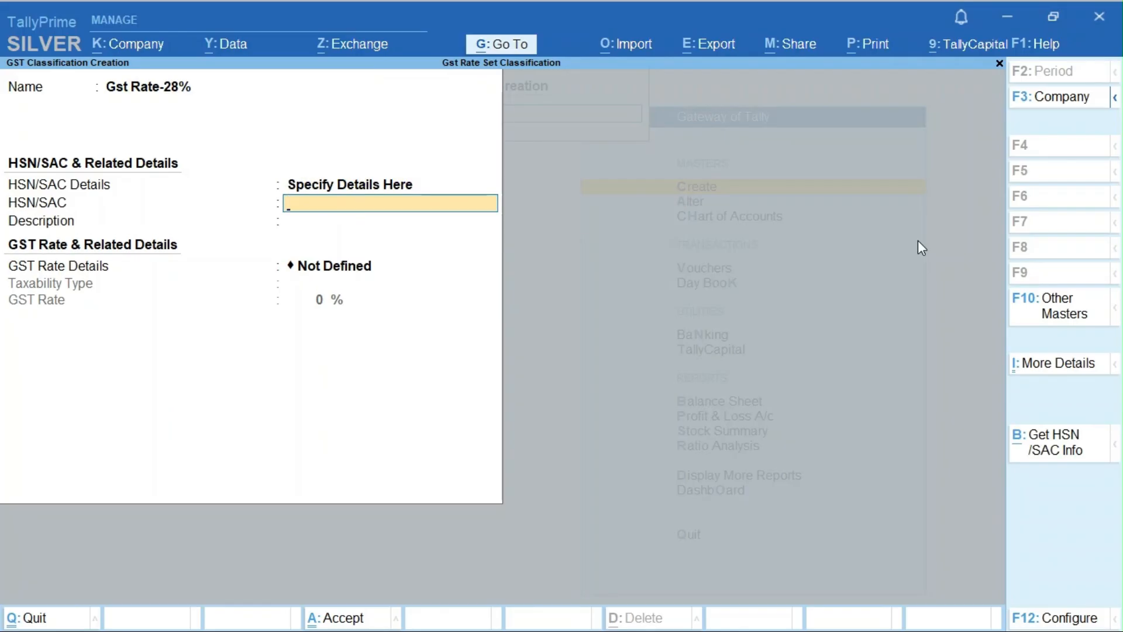
type("811710")
key("Return")
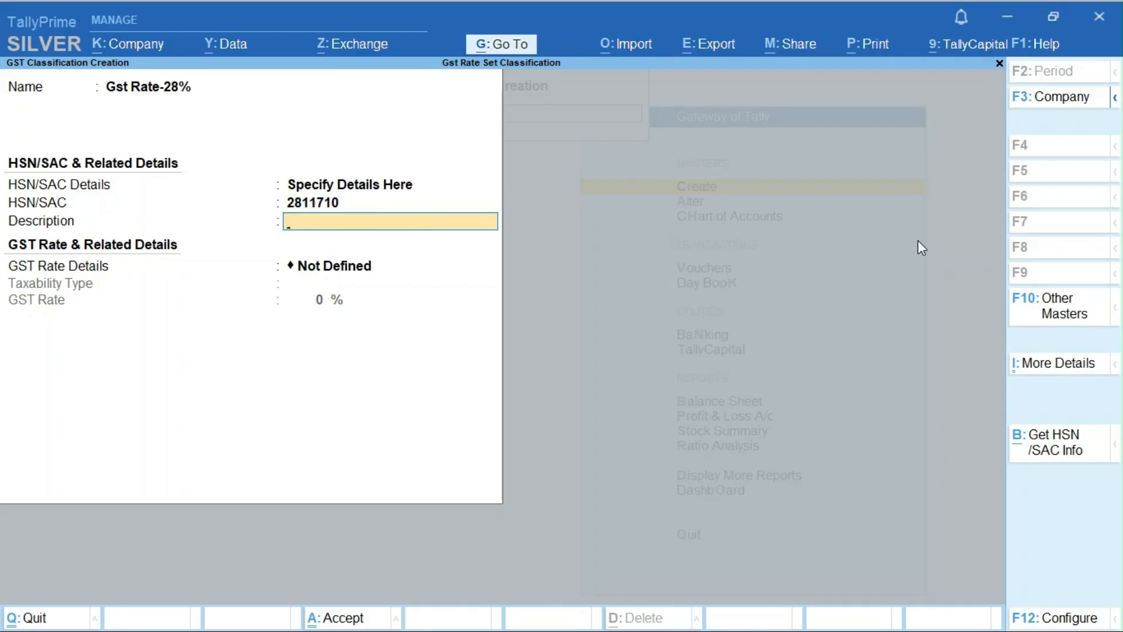
Add description Kitchen, set Taxable at 28%, save, and return to the Gateway of Tally.
type("Kitchen")
key("Return")
key("Down")
key("Return")
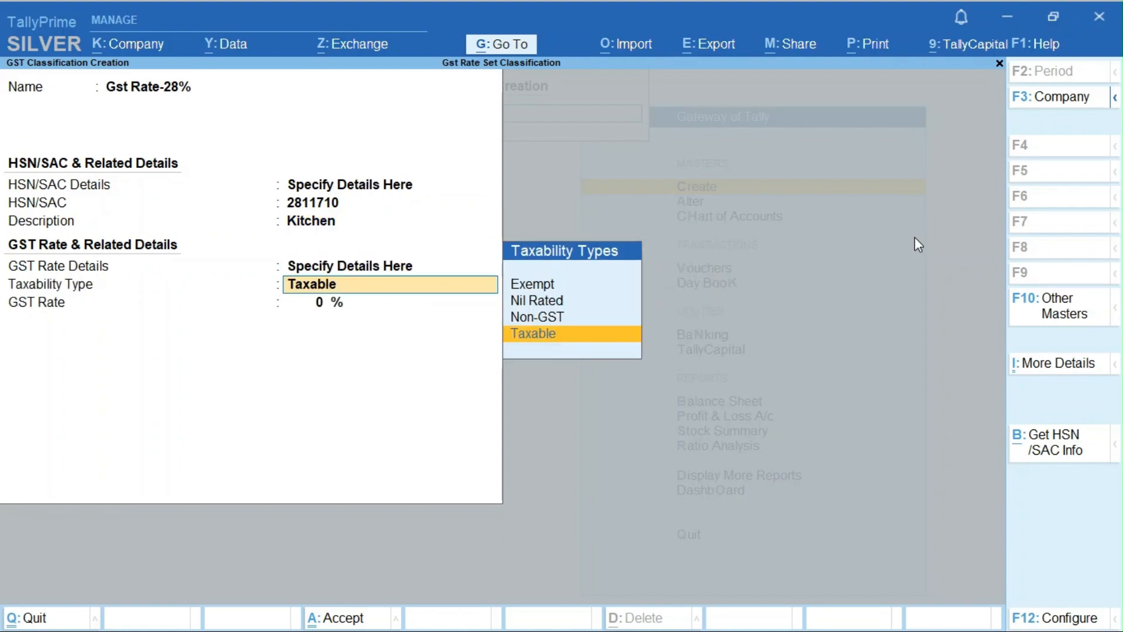
key("Return")
type("28")
key("Return")
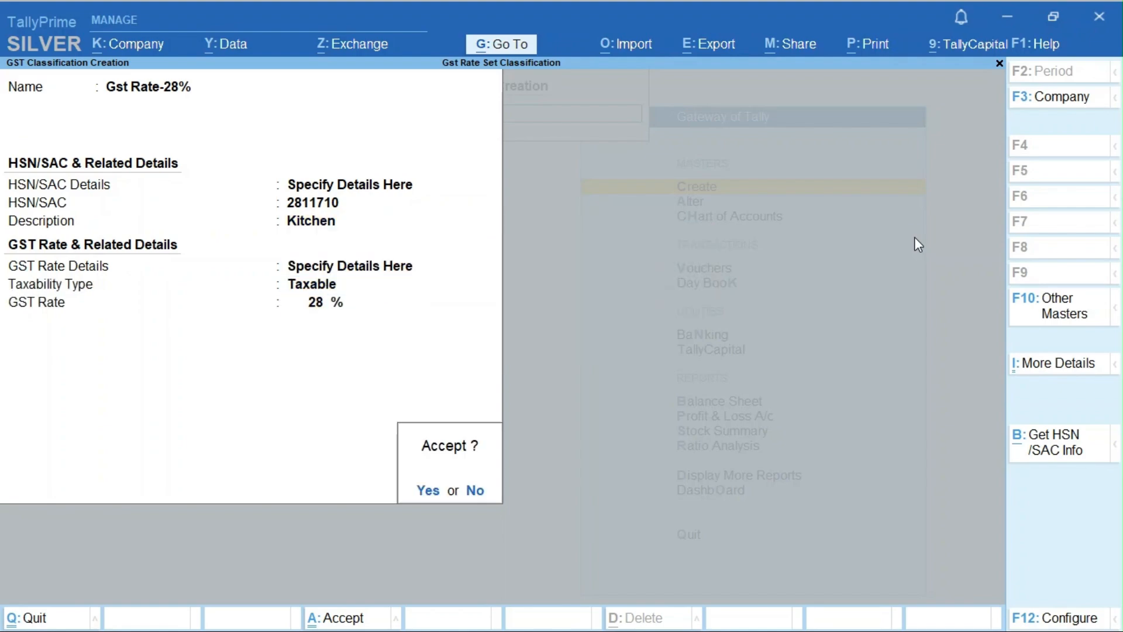
key("Return")
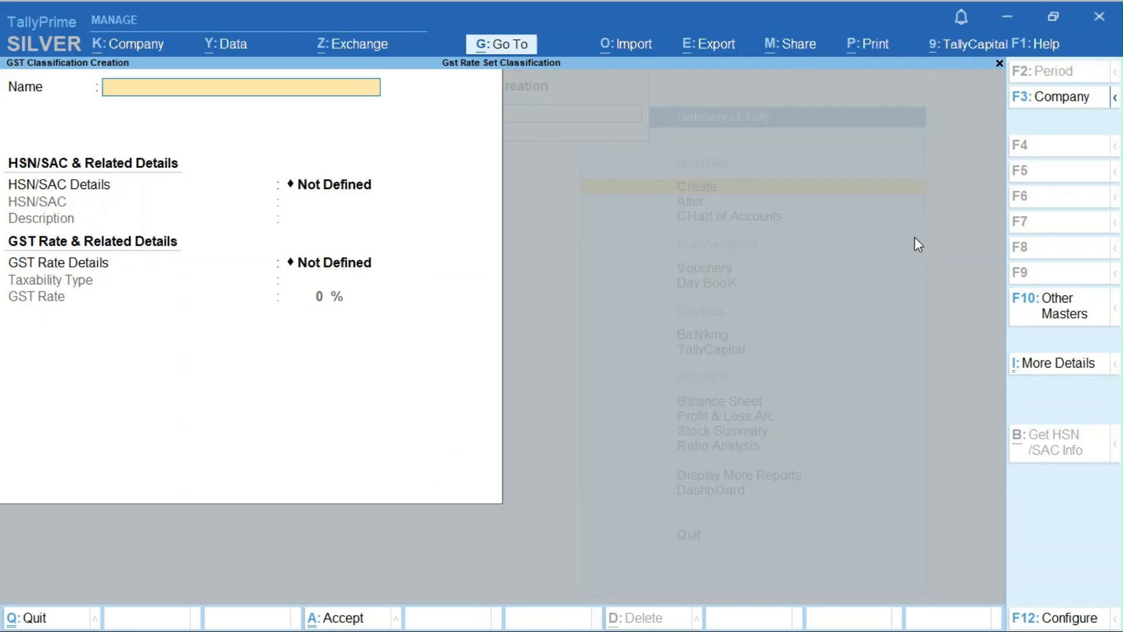
key("Escape")
key("Escape")
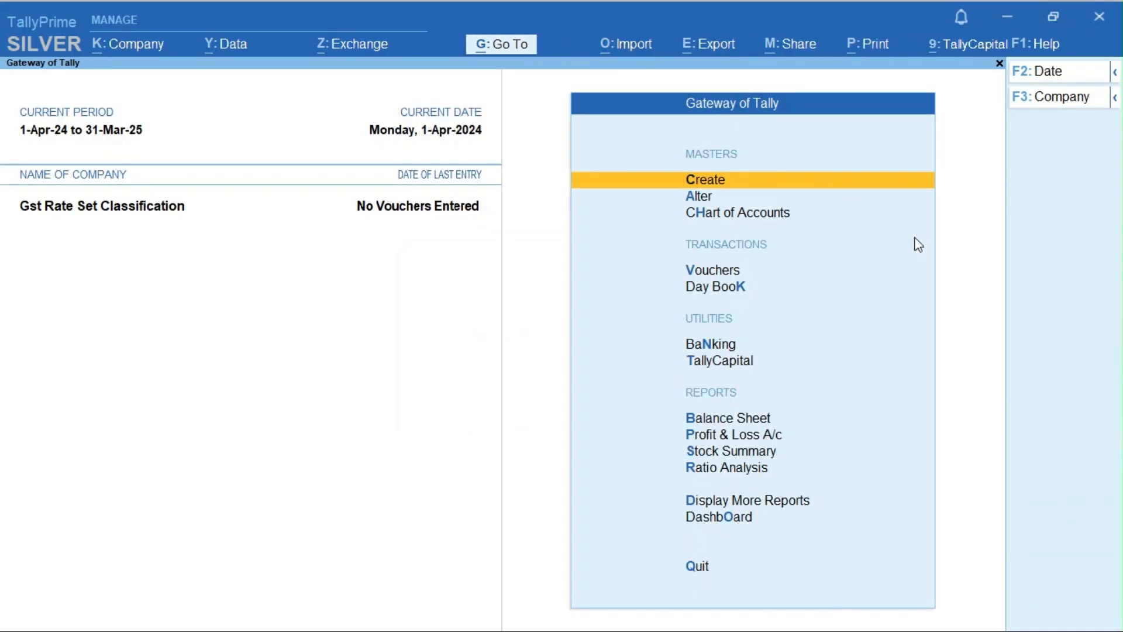
Start a Purchase voucher with supplier invoice number 1.
key("v")
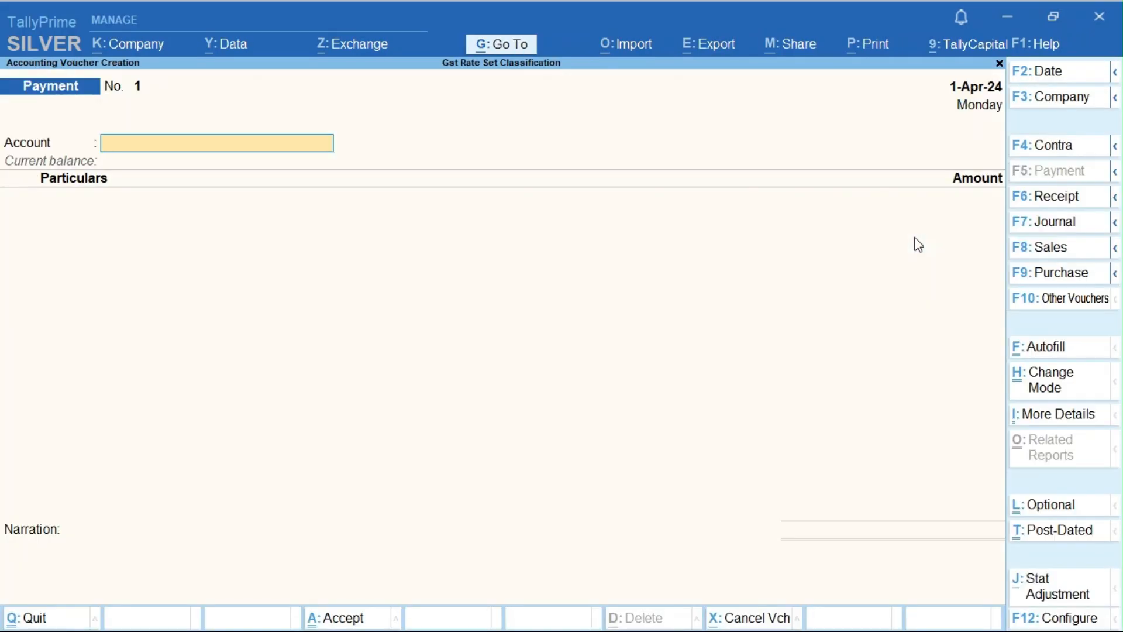
key("F9")
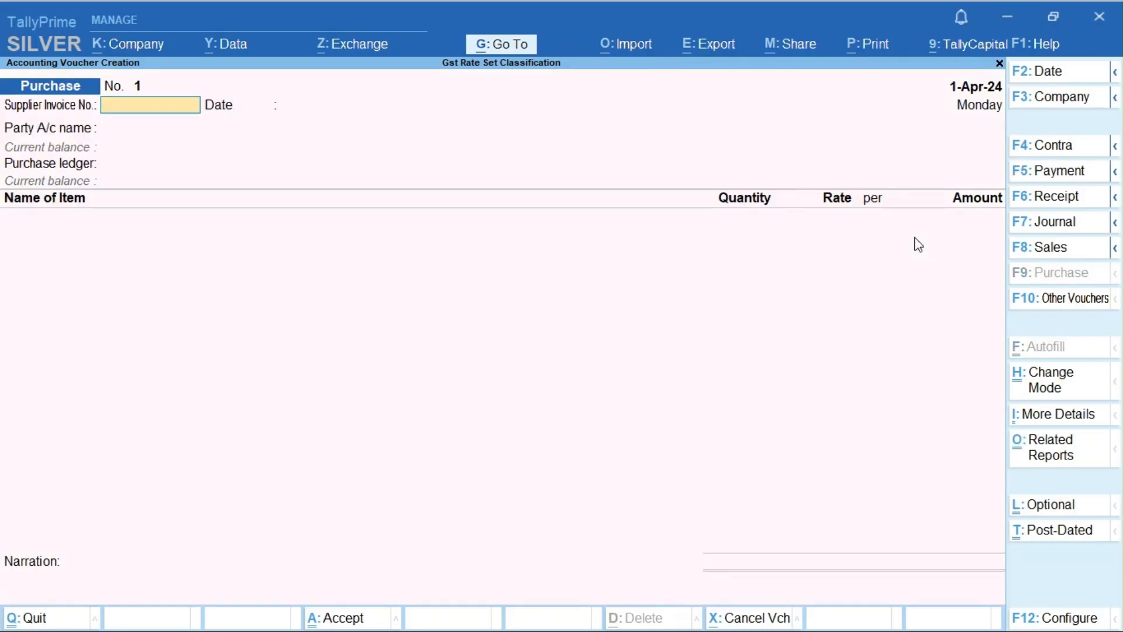
type("1")
key("Return")
key("Return")
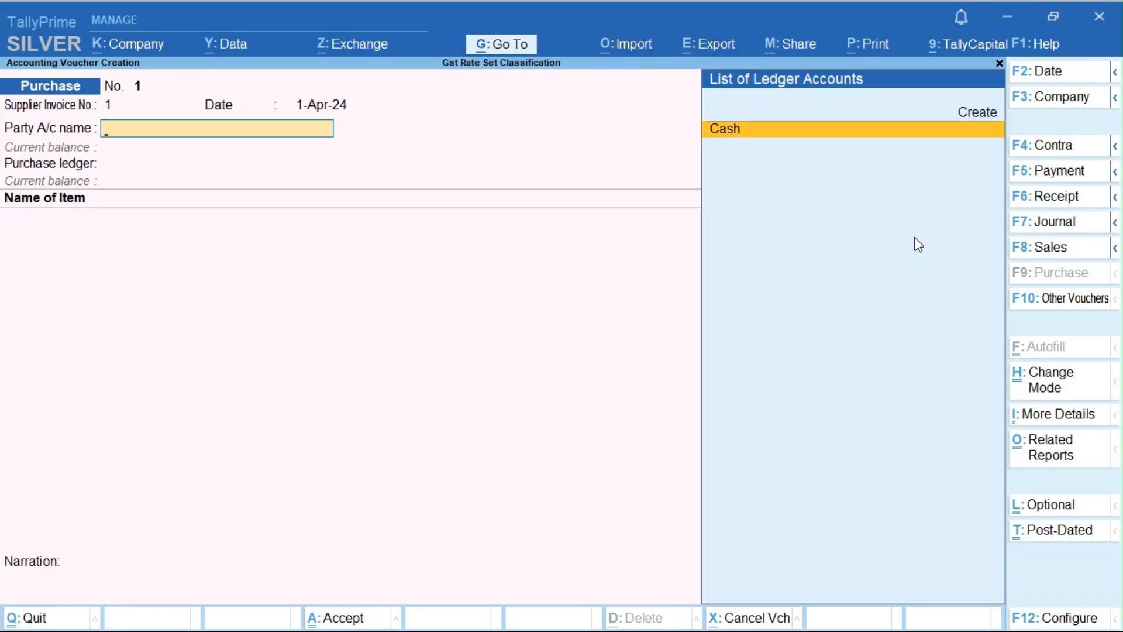
key("Up")
Create party ledger Abcd under Sundry Creditors with Regular registration.
key("Return")
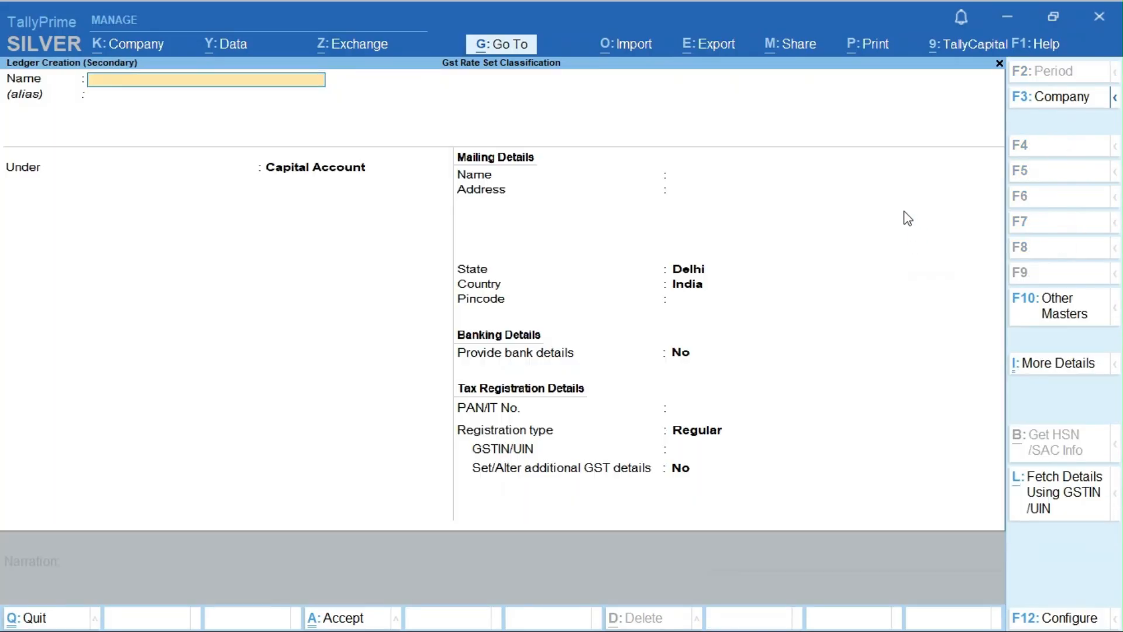
type("Abcd")
key("Return")
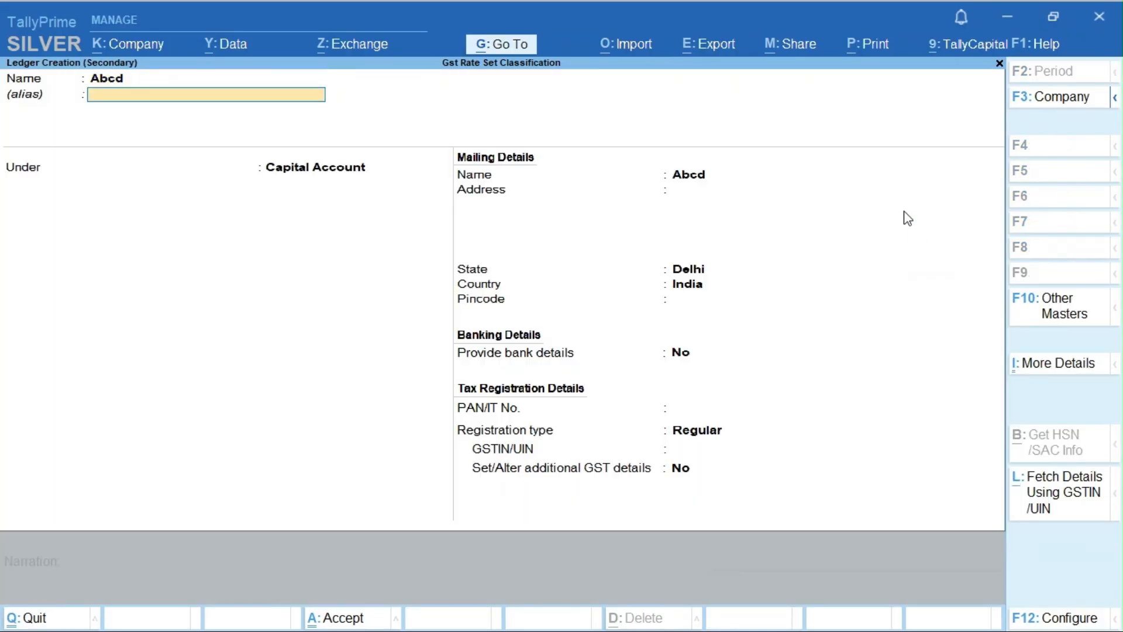
key("Return")
type("Su")
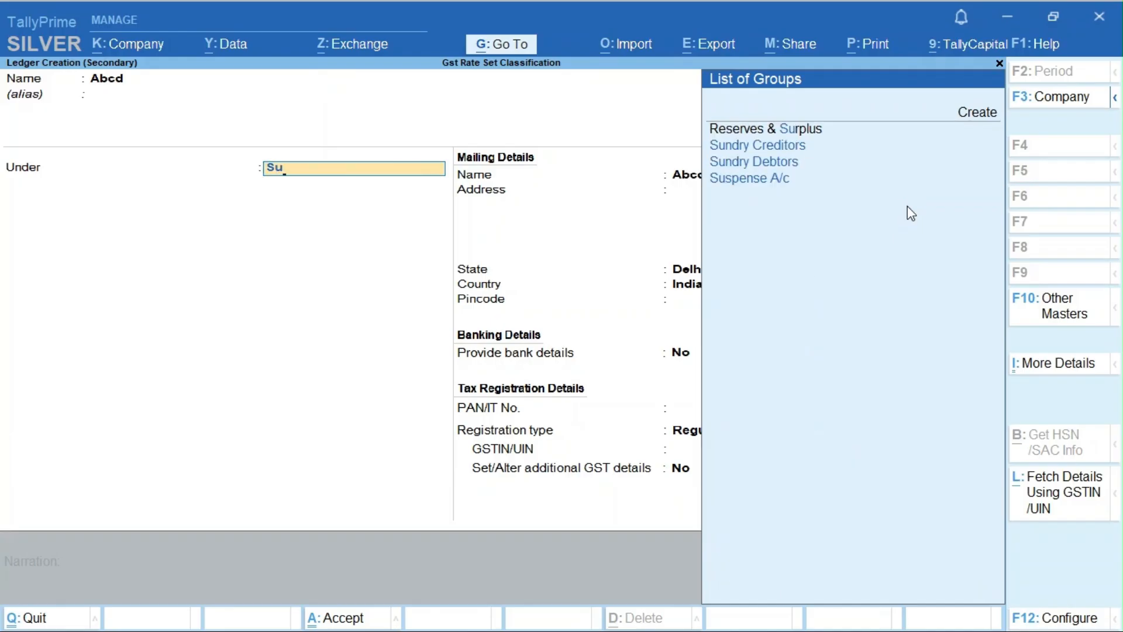
key("Down")
key("Down")
key("Up")
key("Return")
key("Return")
key("Return")
key("Return")
key("Return")
key("Return")
key("Return")
key("Return")
key("Return")
key("Return")
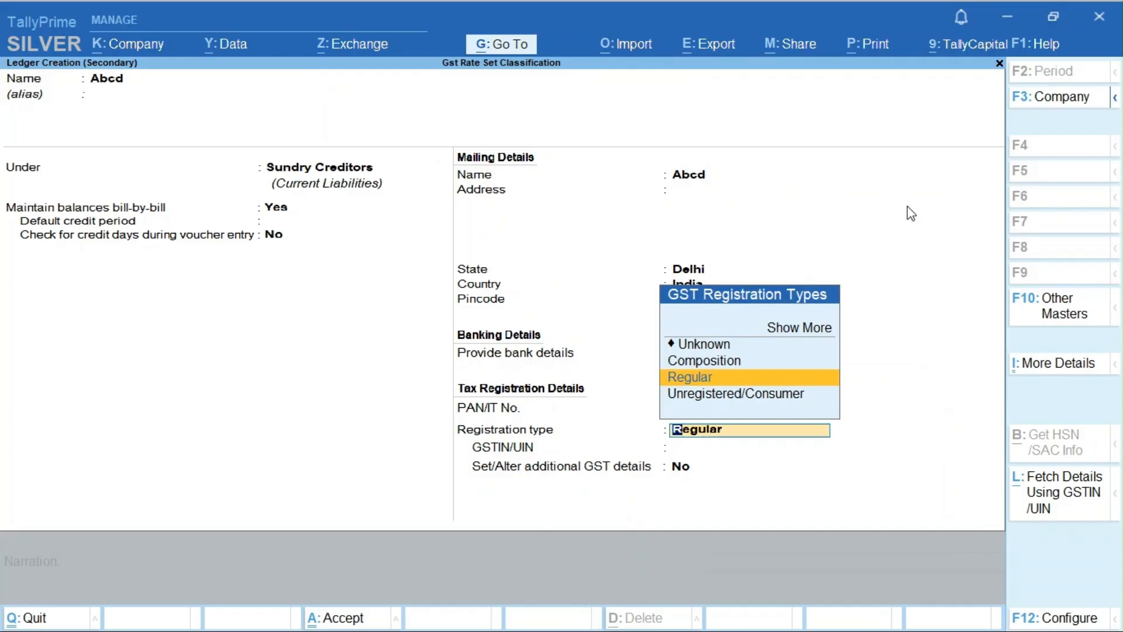
key("Return")
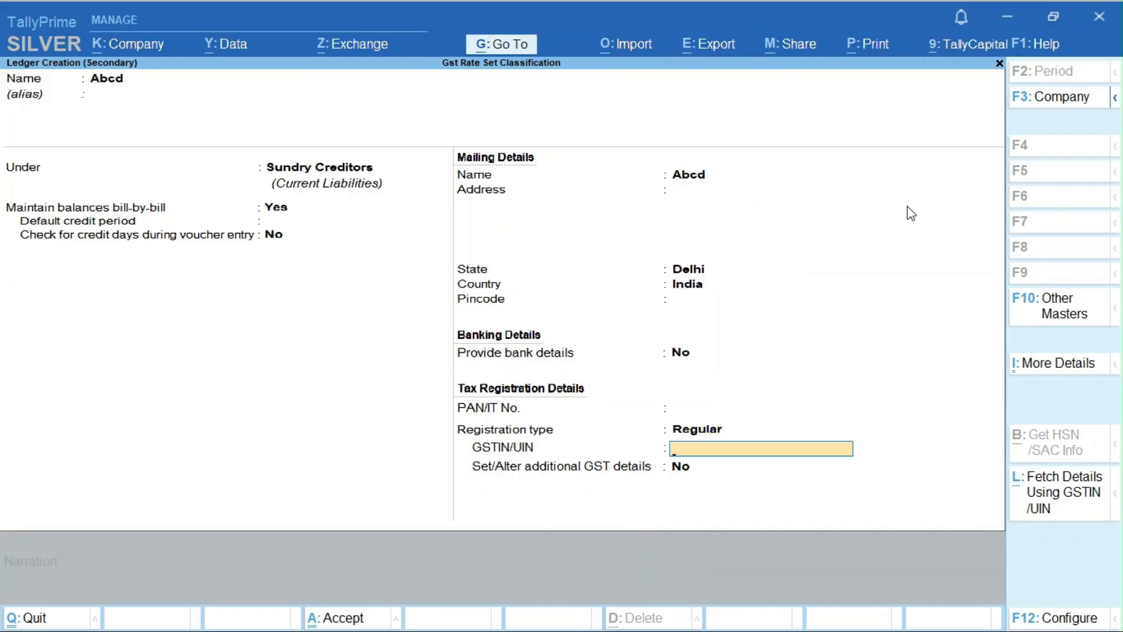
Paste the supplier's GSTIN, save the Abcd ledger and skip the receipt details.
key("super+v")
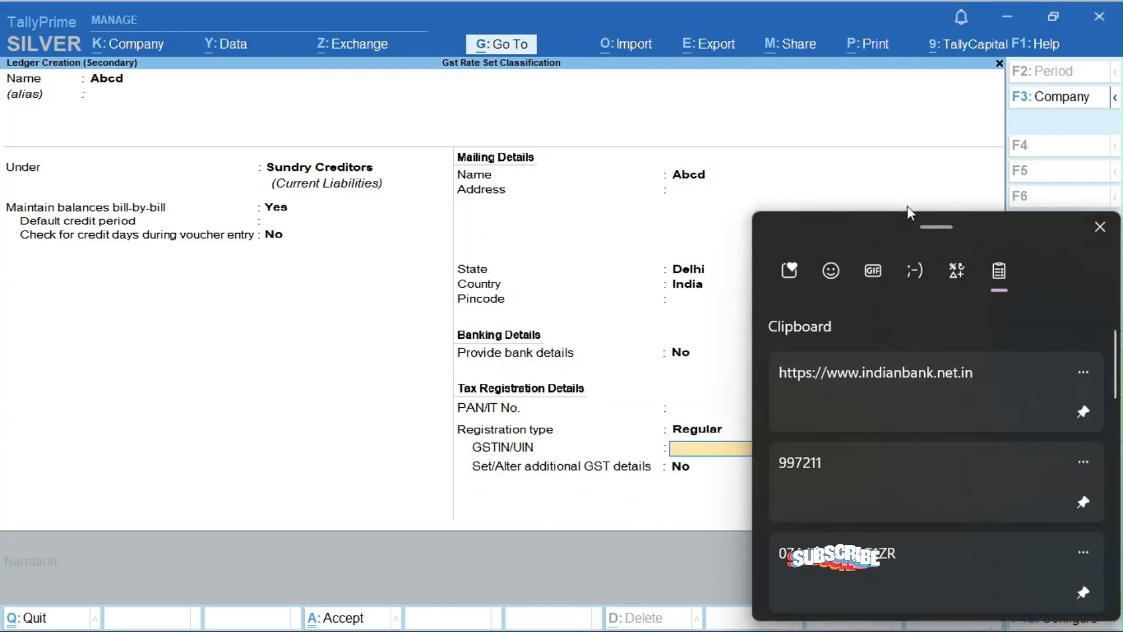
key("Down")
key("Down")
key("Return")
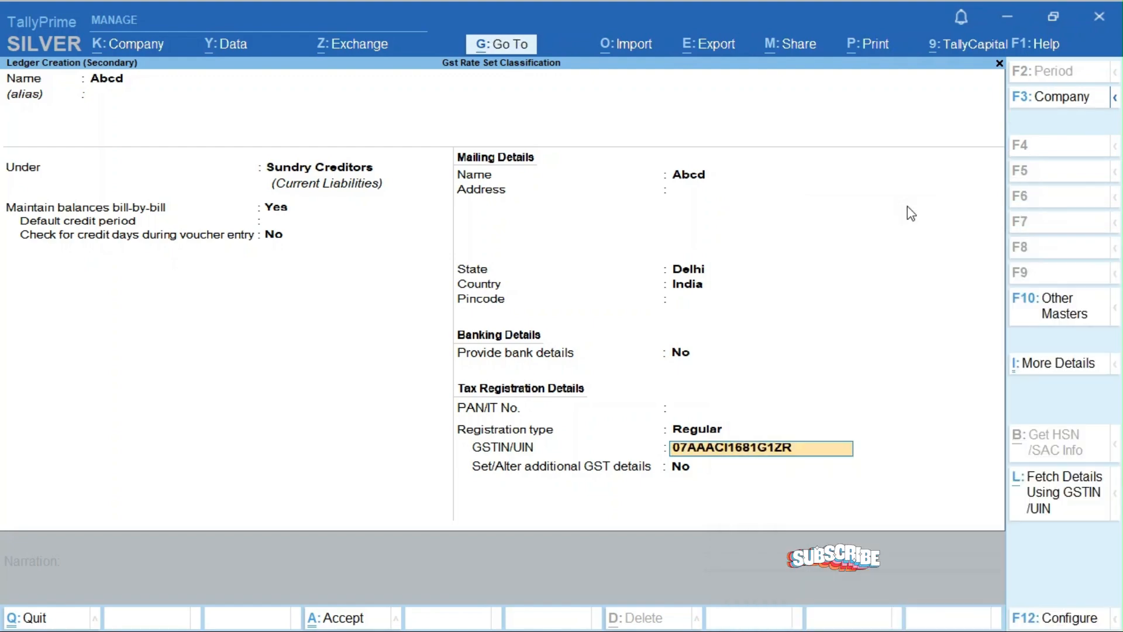
key("Return")
key("ctrl")
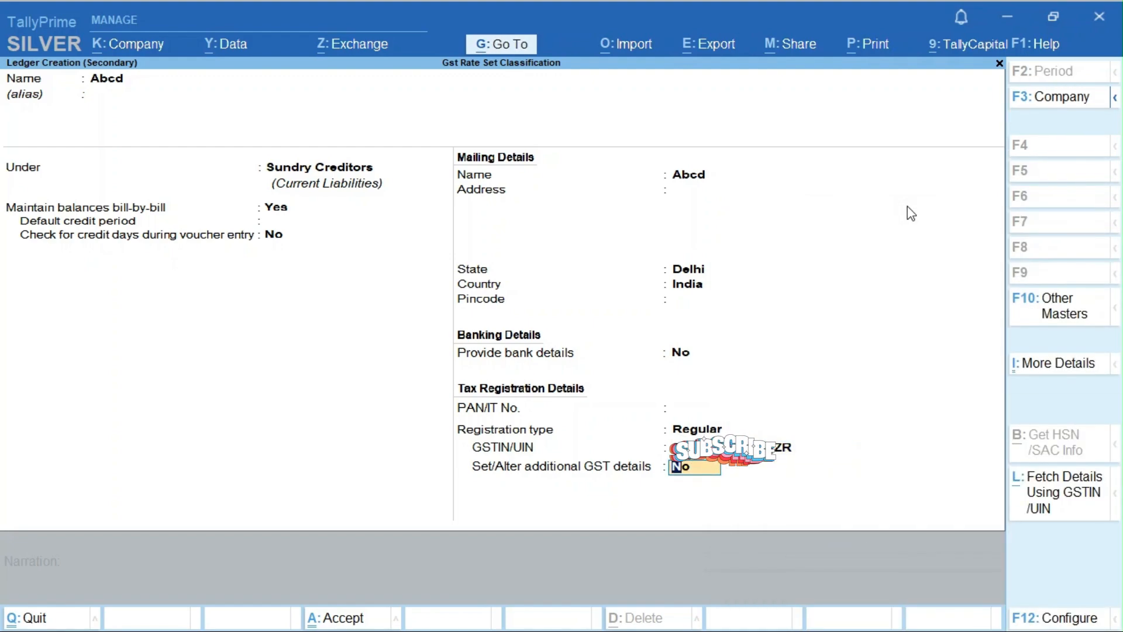
key("ctrl+a")
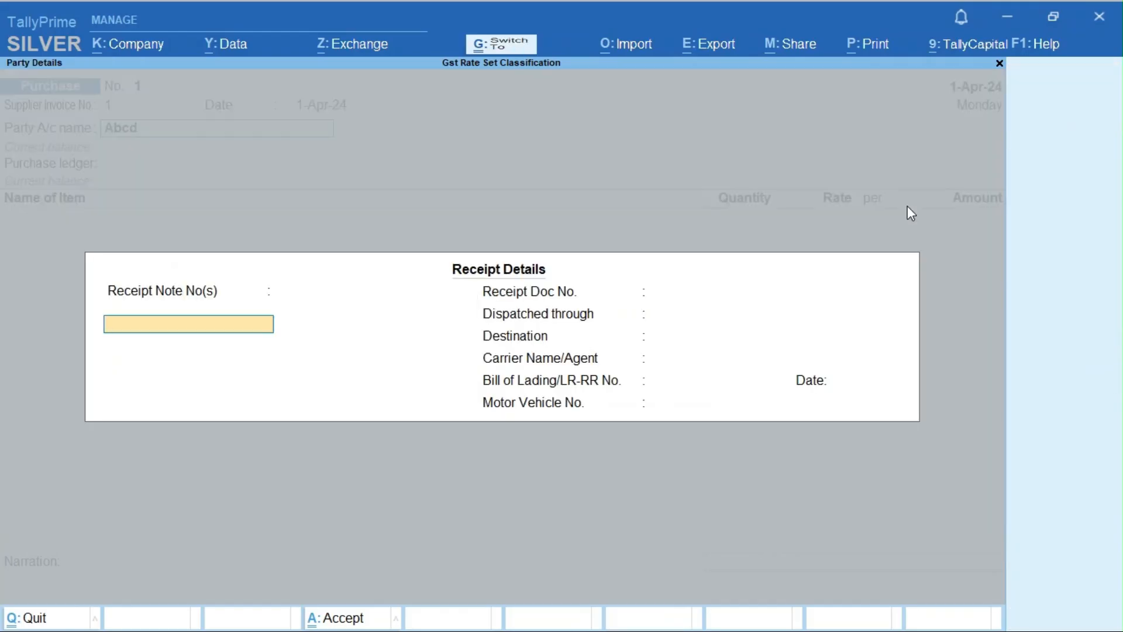
key("ctrl+a")
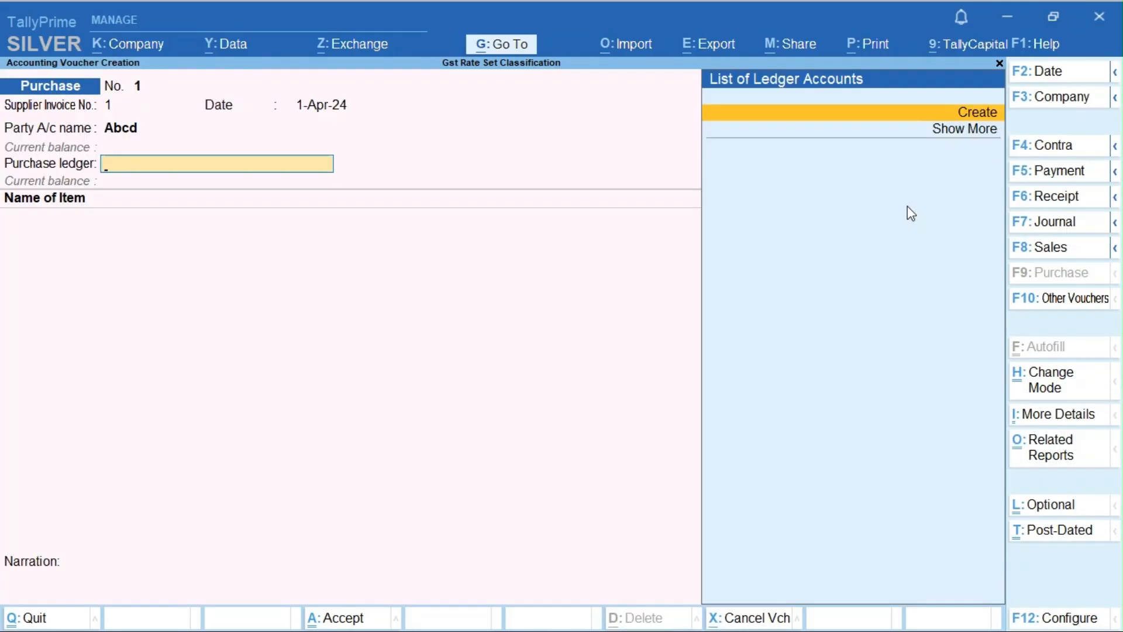
Create a 'Purchase Accounts' ledger under the Purchase Accounts group as the voucher's purchase ledger.
key("alt+c")
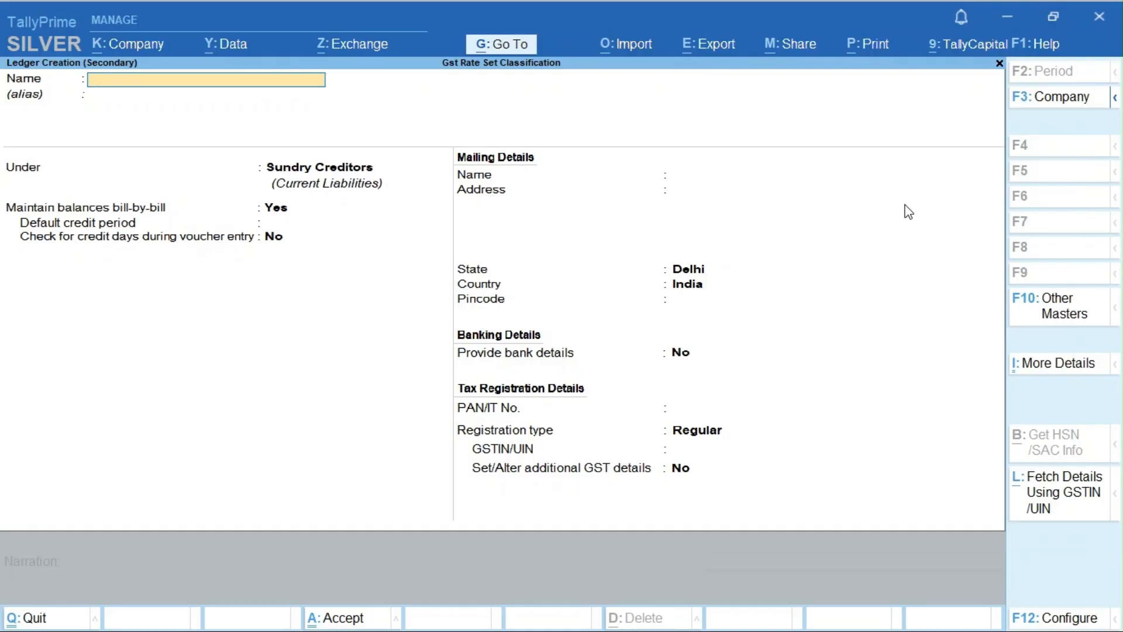
type("Purch")
type("ase Accounts")
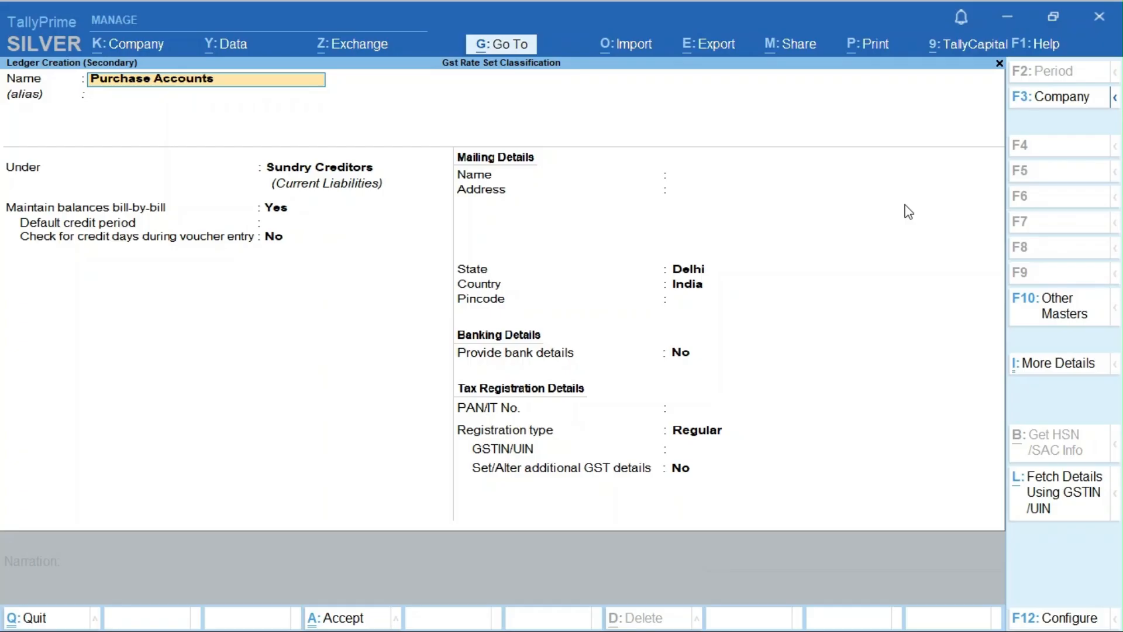
key("Return")
type("Pur")
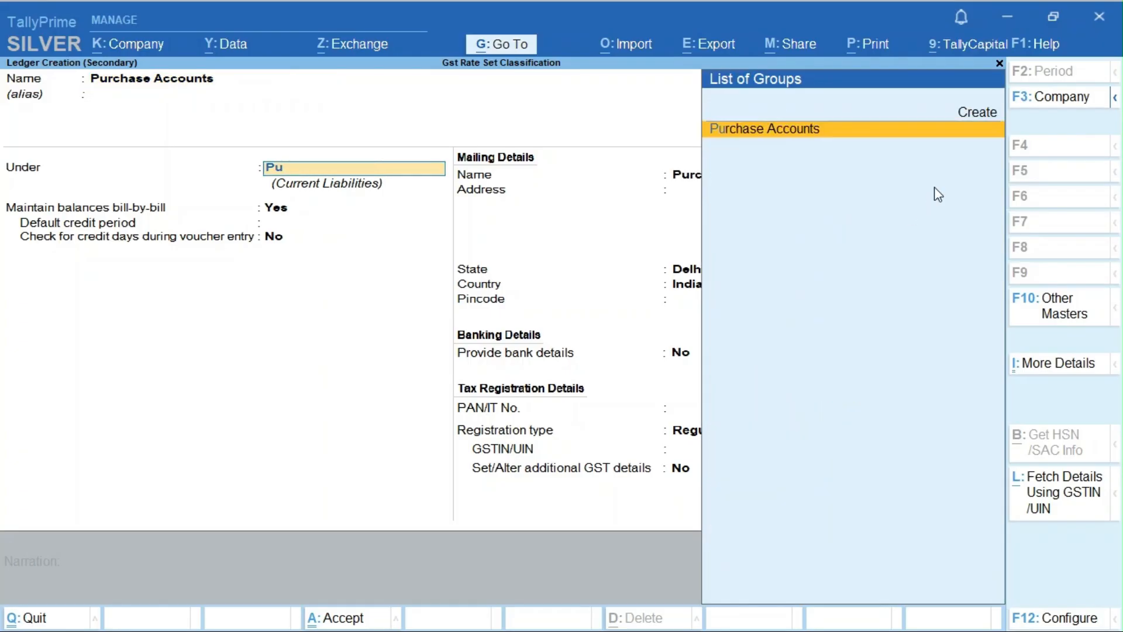
key("Return")
key("Return")
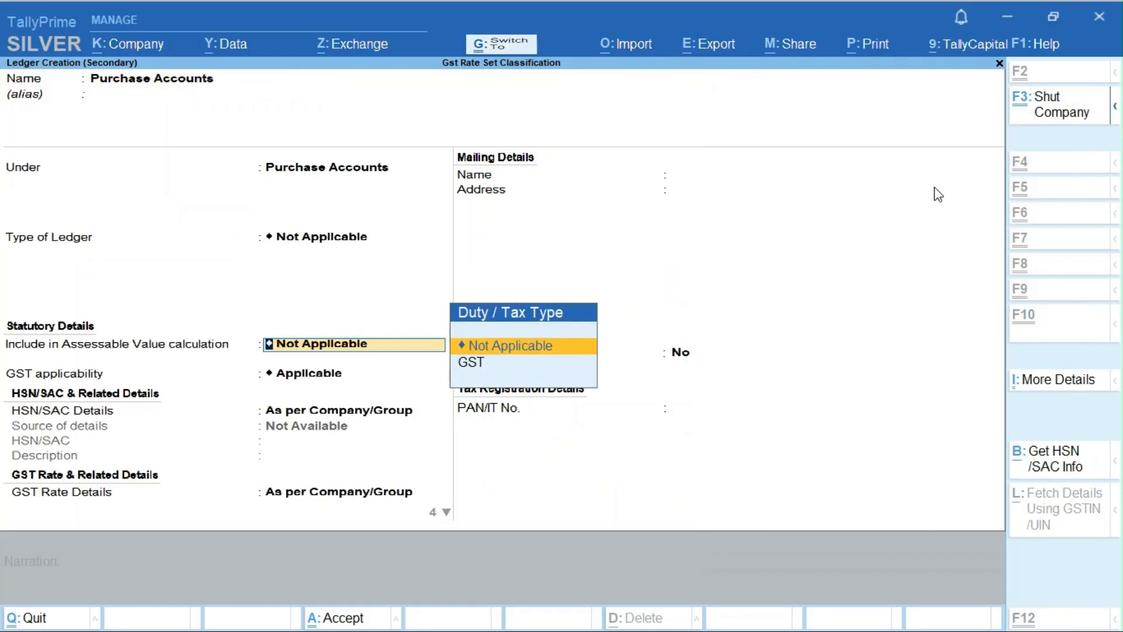
key("ctrl+a")
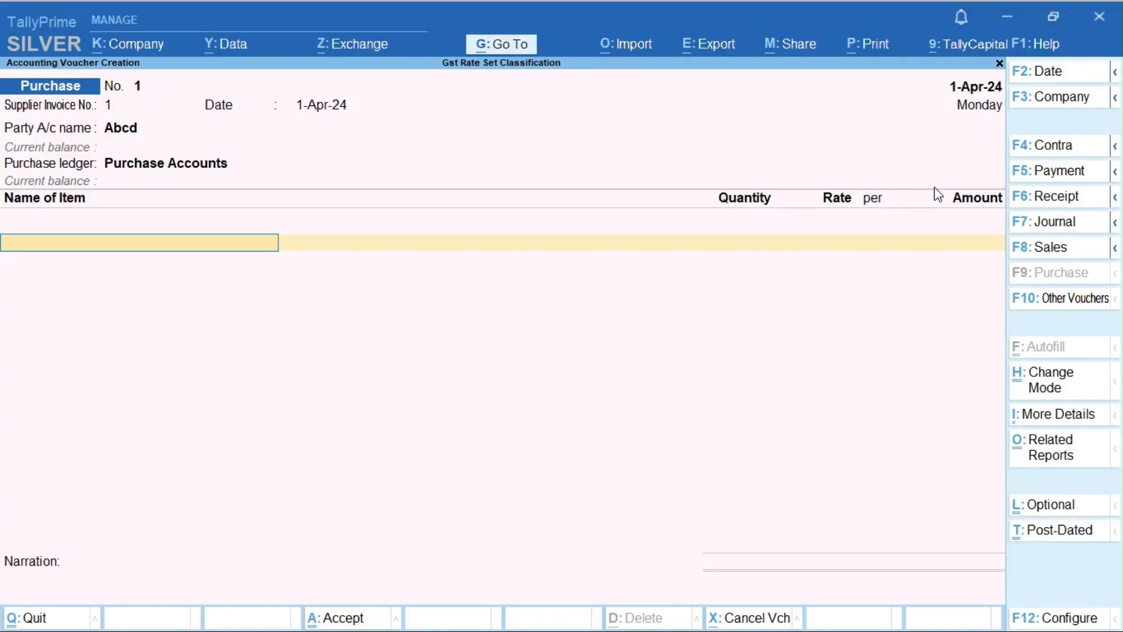
key("super+d")
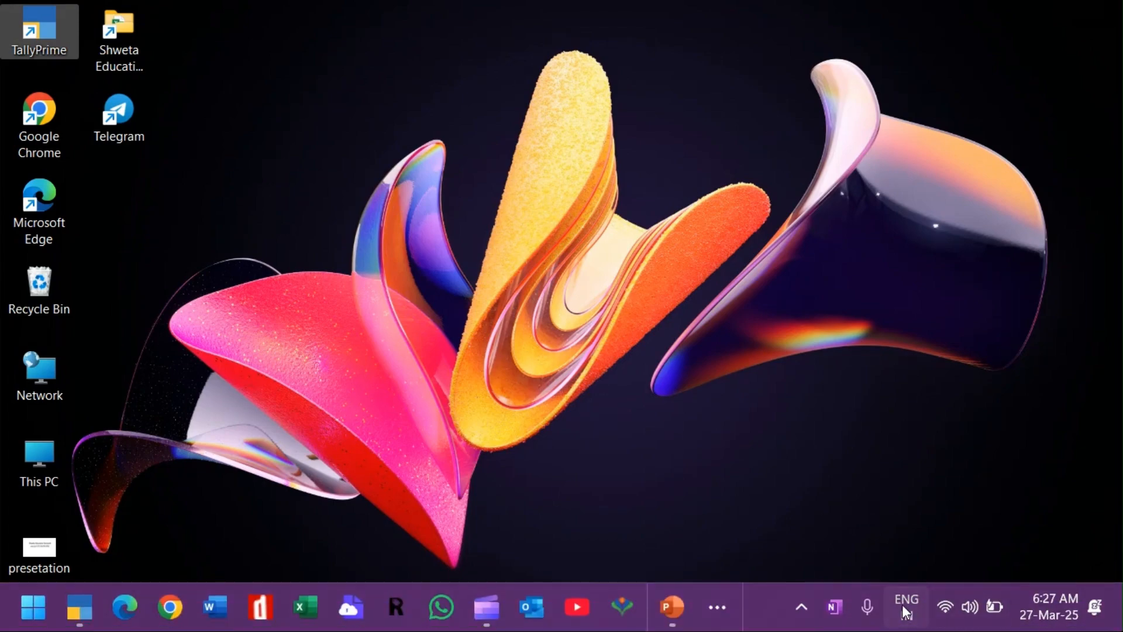
Switch the keyboard layout to English (United States) US and return to the TallyPrime voucher.
left_click(904, 606)
left_click(812, 486)
left_click(906, 606)
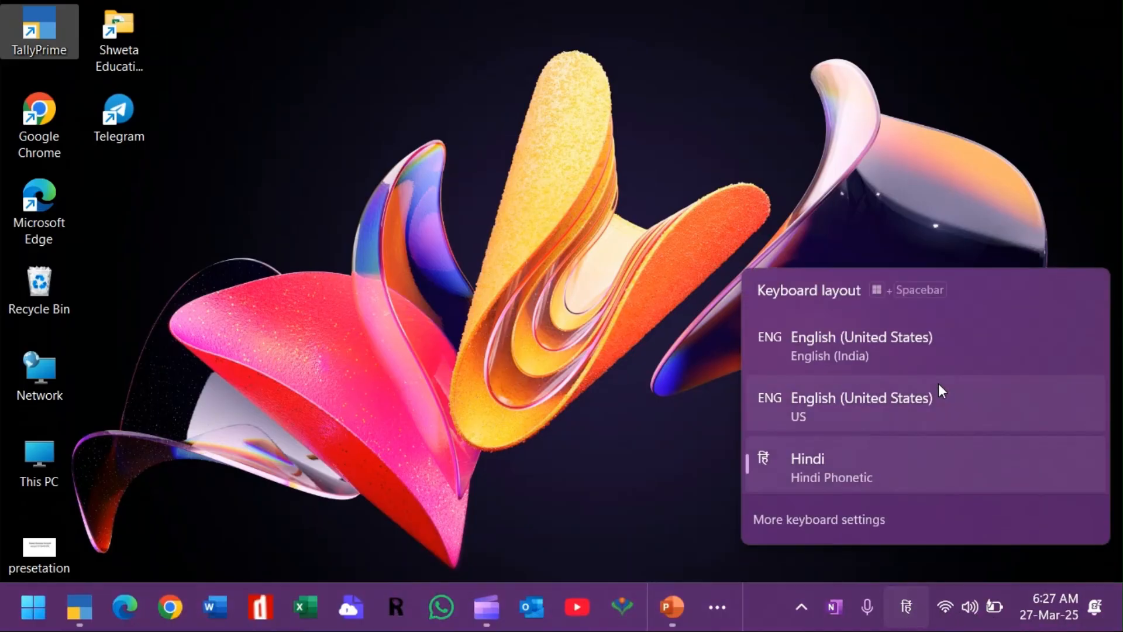
left_click(849, 397)
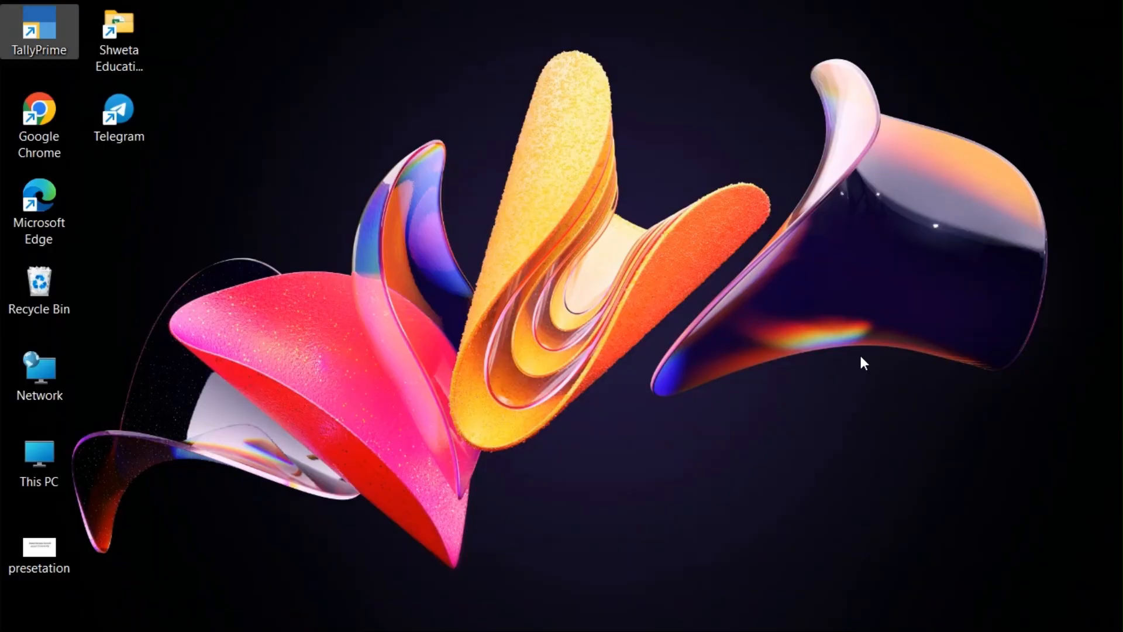
key("alt+Tab")
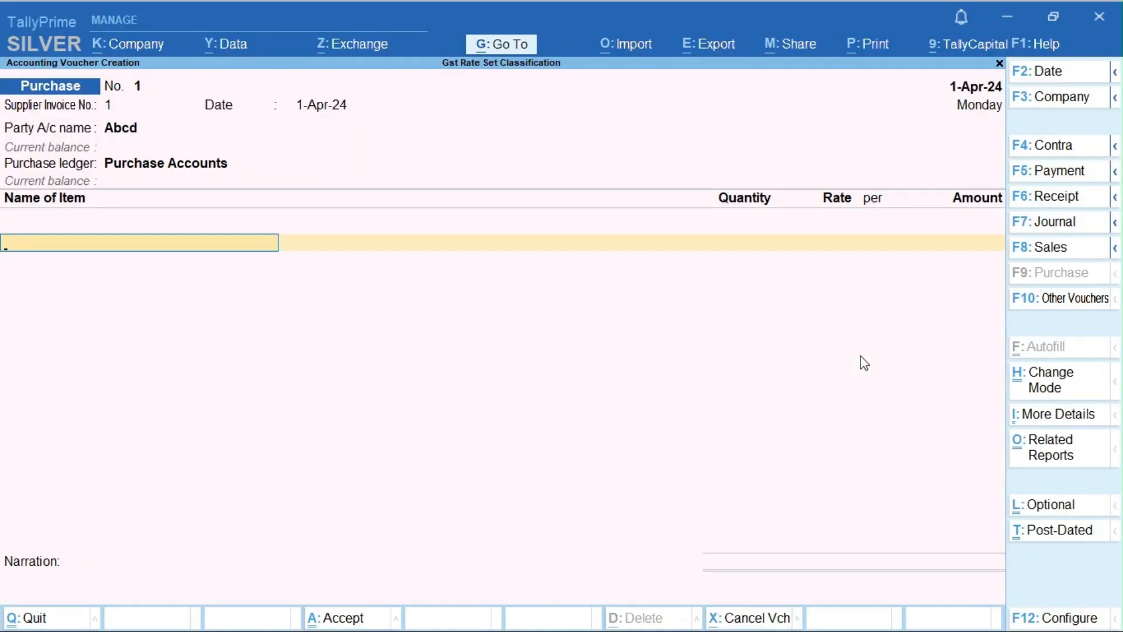
Start a new stock item named Basket 15" under the Primary group.
key("alt+c")
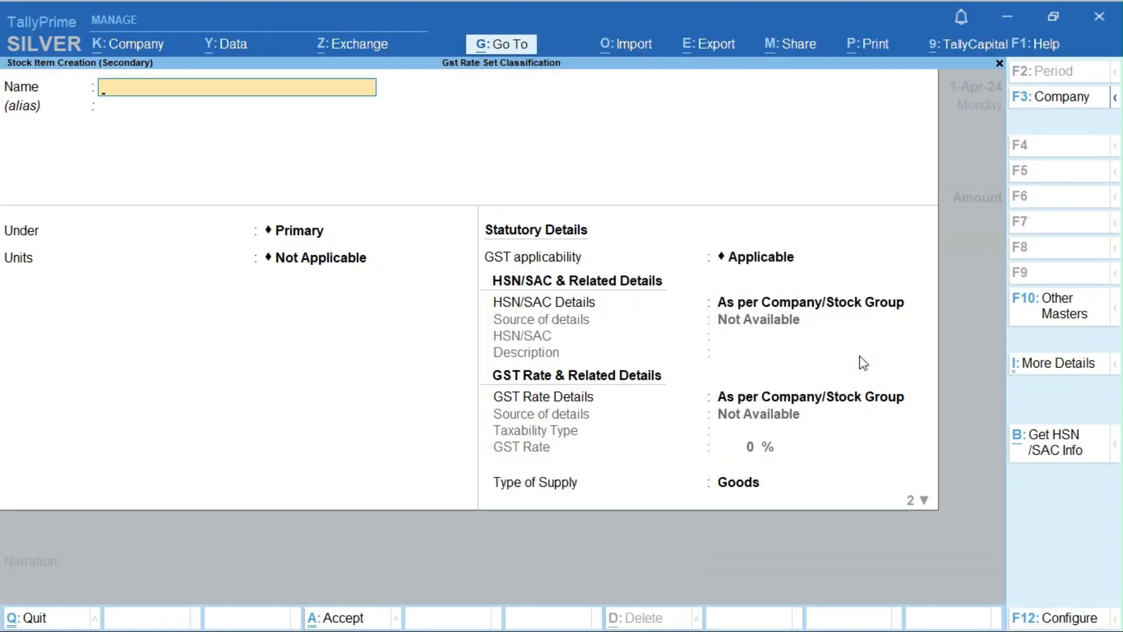
type("Basket 15\"")
key("Return")
key("Return")
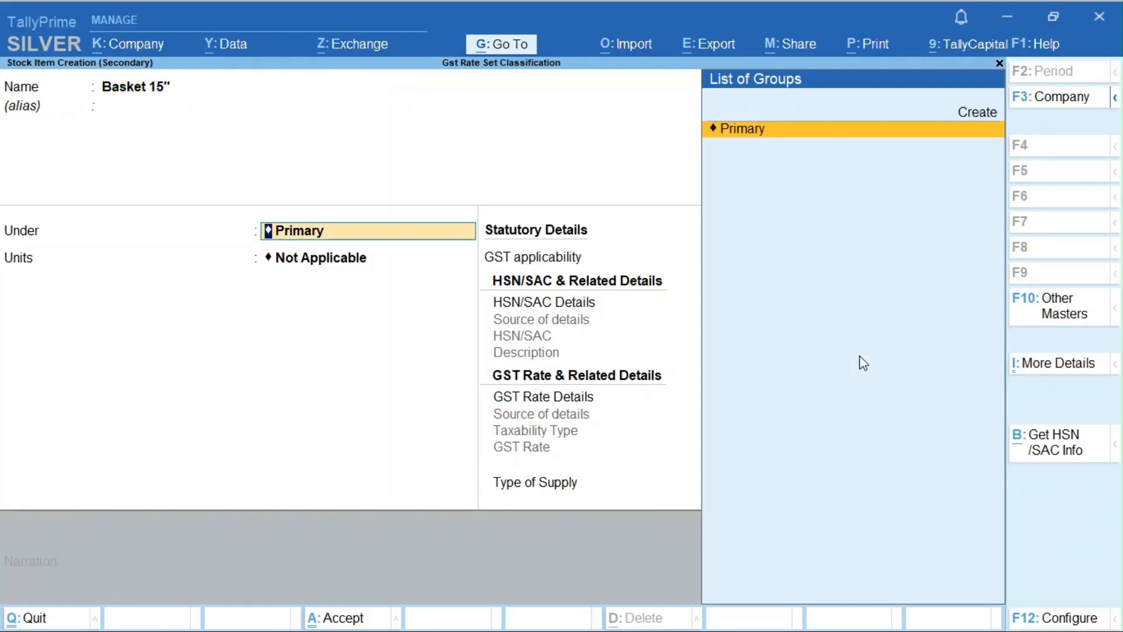
key("Return")
Create the unit Qty. with formal name Quantity and unit quantity code PCS-PIECES.
key("alt+c")
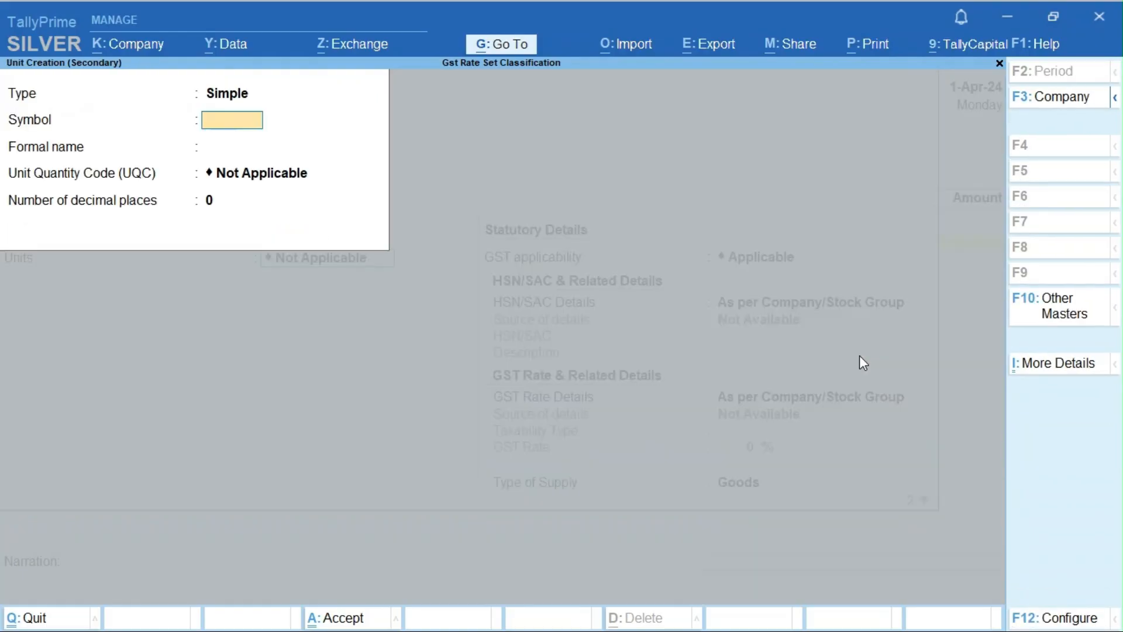
type("Qty.")
key("Return")
type("Qu")
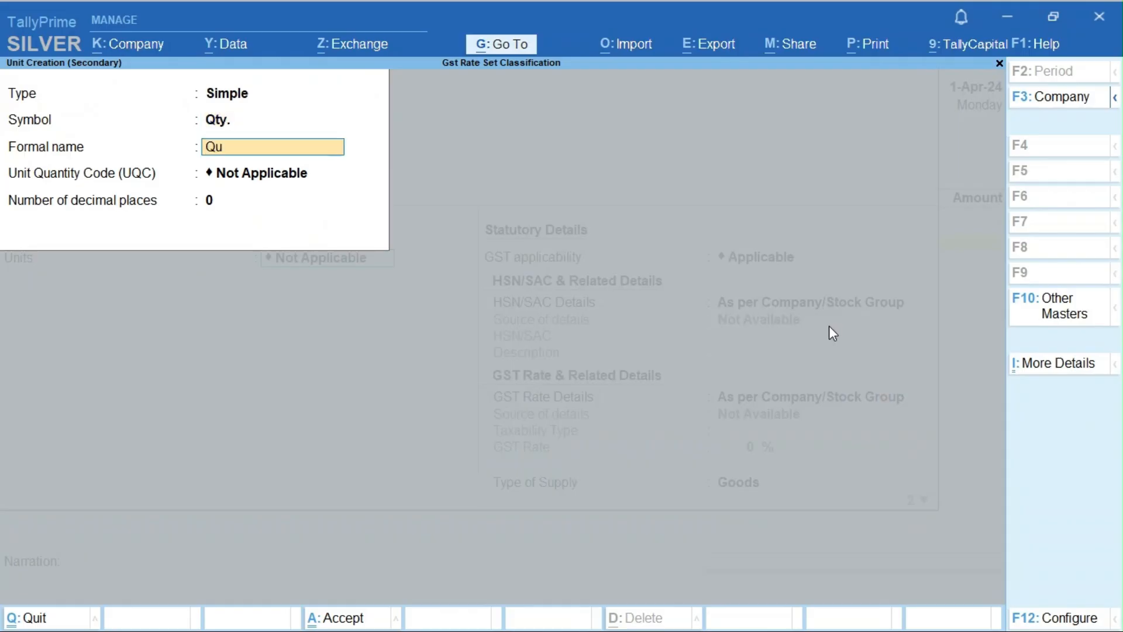
type("antity")
key("Return")
type("pc")
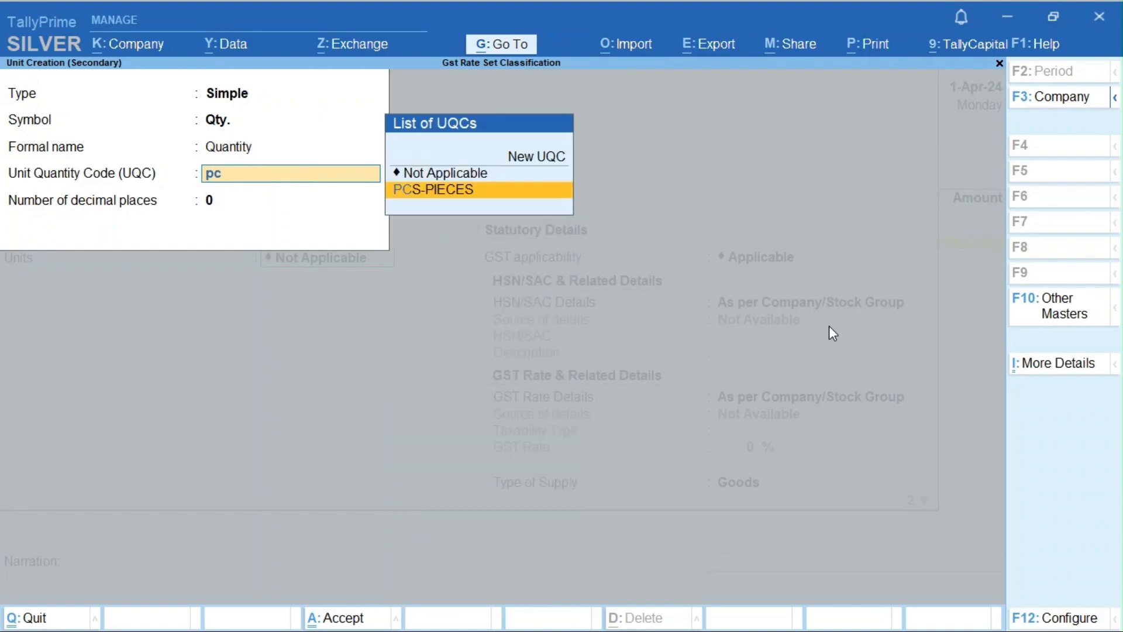
key("Return")
key("Return")
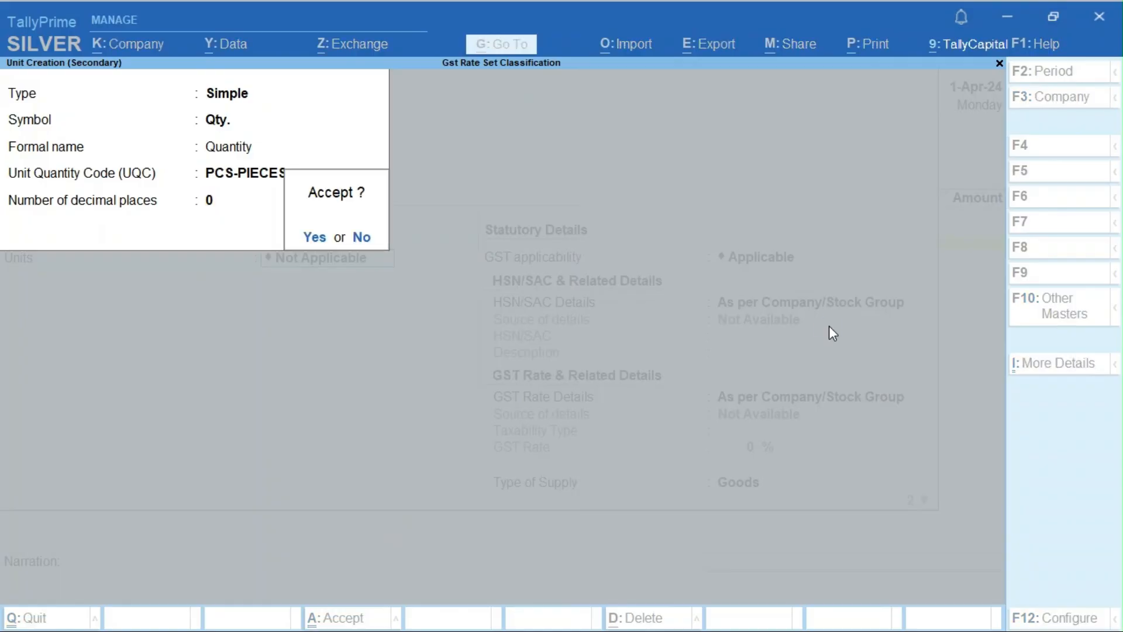
key("Return")
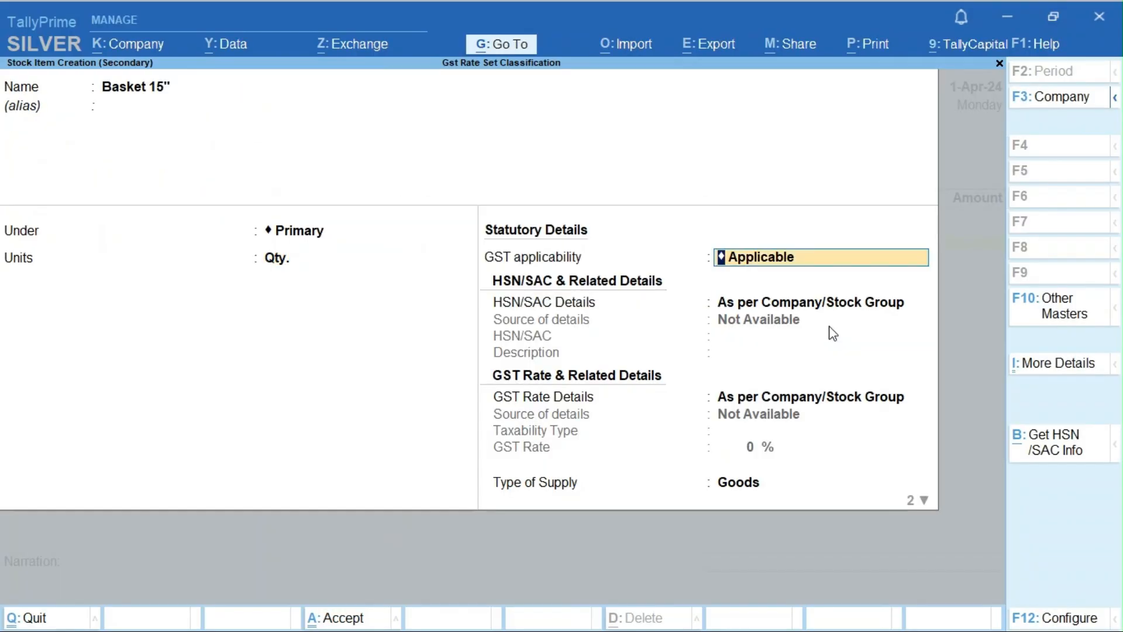
Make GST applicable and take the item's HSN details from the Gst Rate-5% classification.
key("Return")
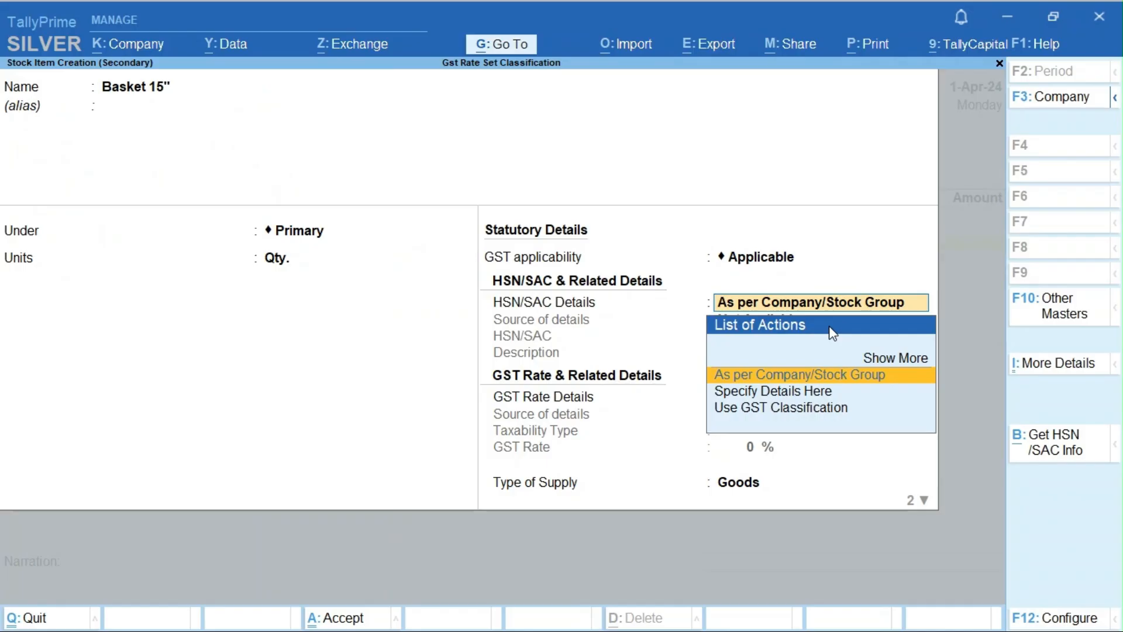
key("Down")
key("Down")
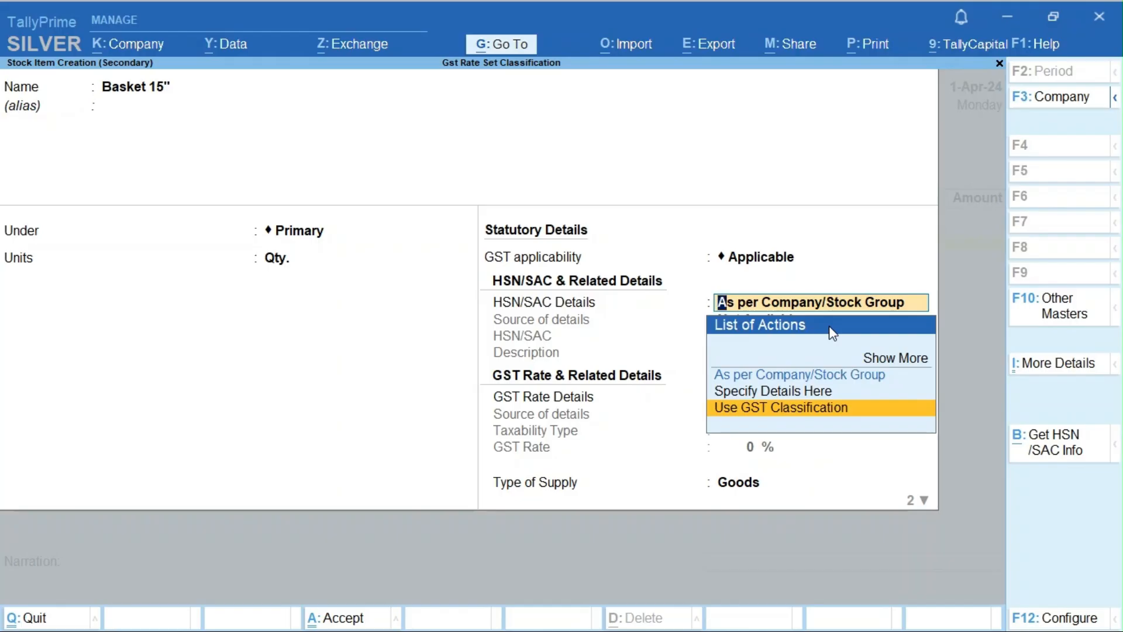
key("Return")
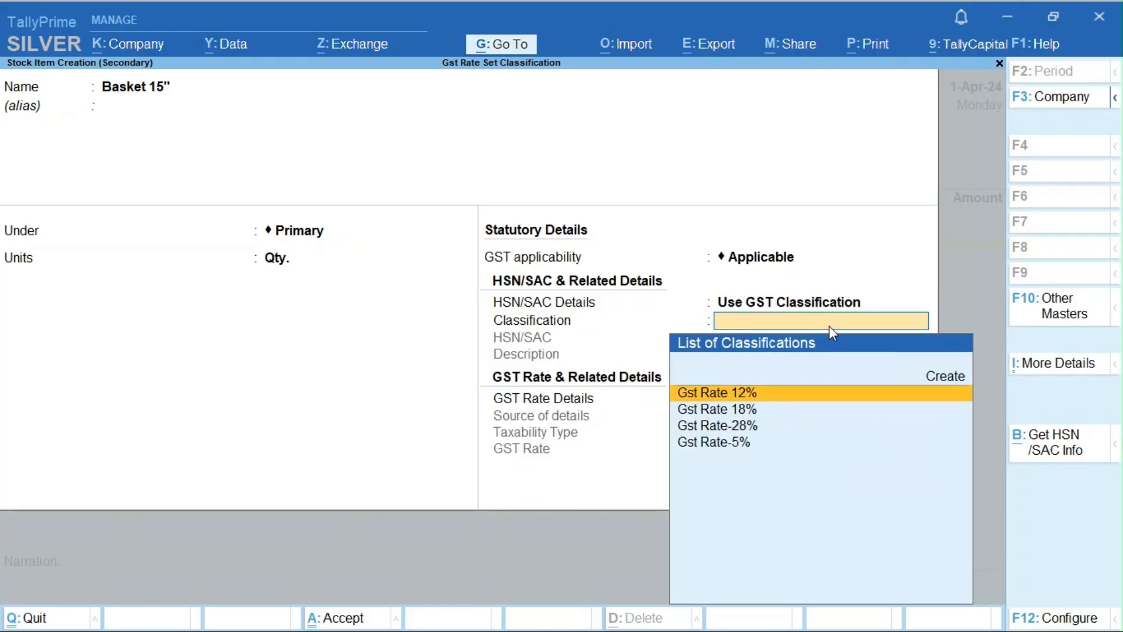
key("Down")
key("Down")
key("Down")
key("Up")
key("Up")
key("Up")
key("Down")
key("Down")
key("Down")
key("Up")
key("Down")
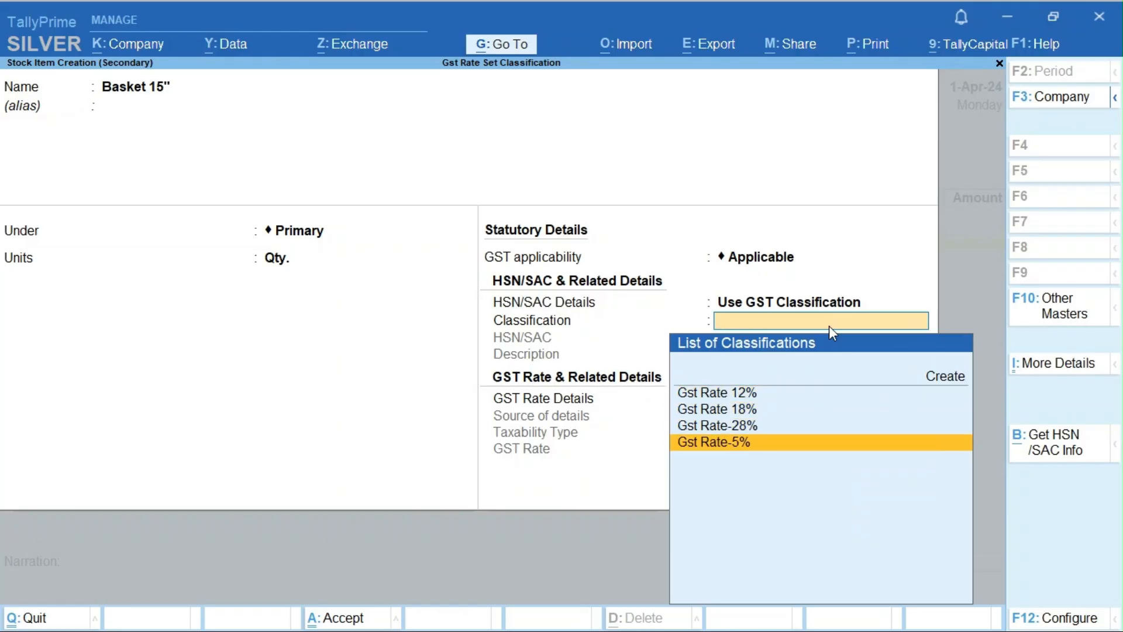
key("Return")
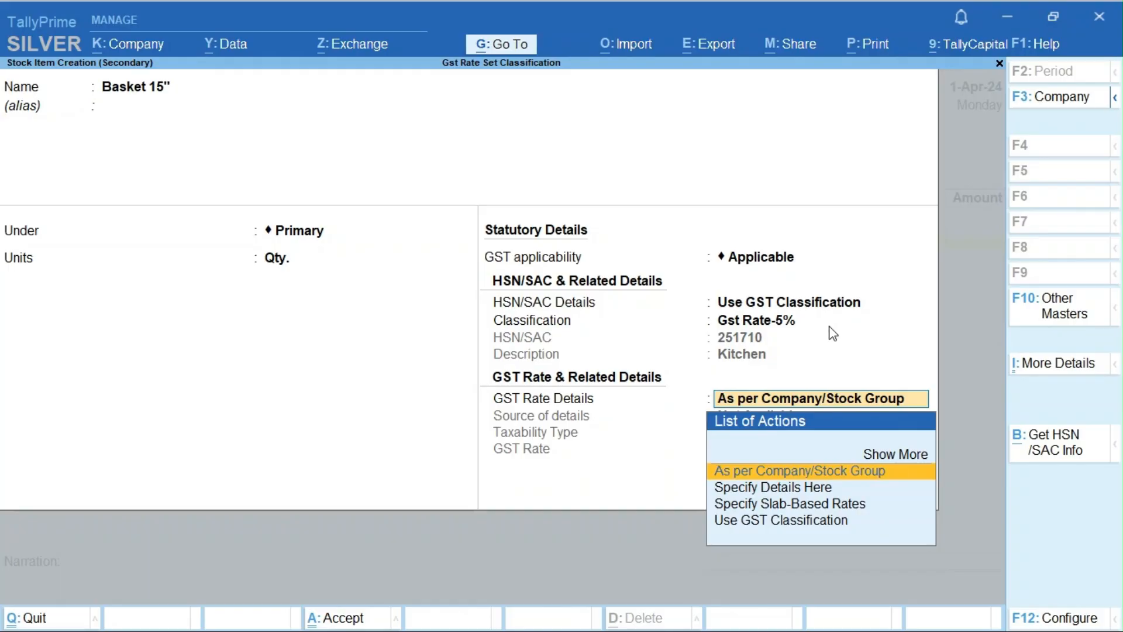
Take the GST rate details from Gst Rate-5% as well and save Basket 15".
key("Down")
key("Down")
key("Down")
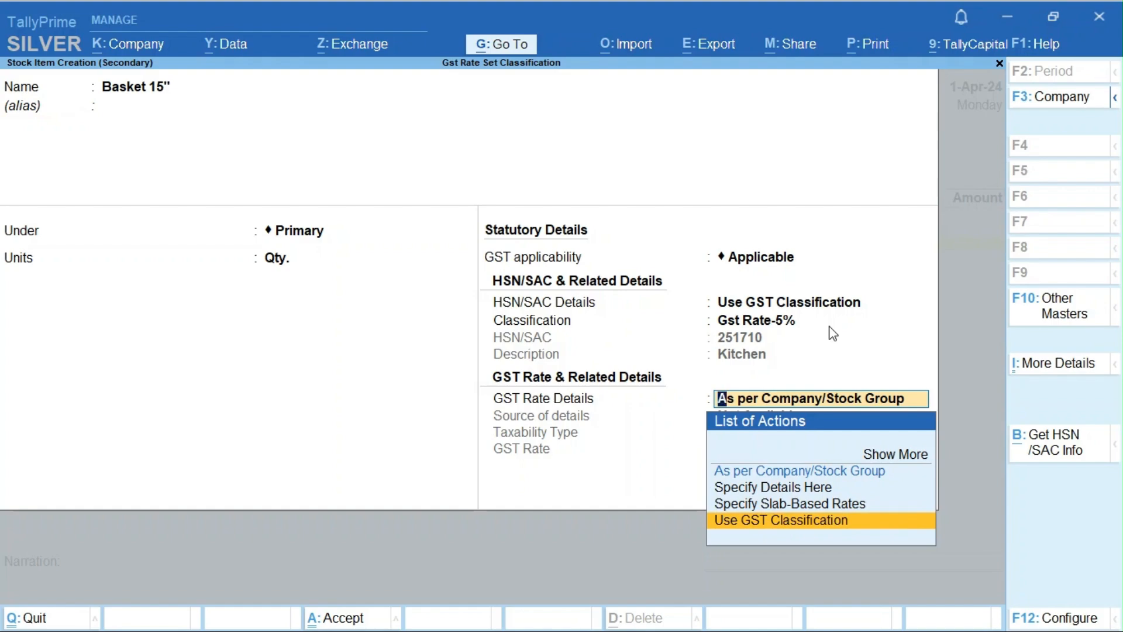
key("Return")
key("Down")
key("Down")
key("Down")
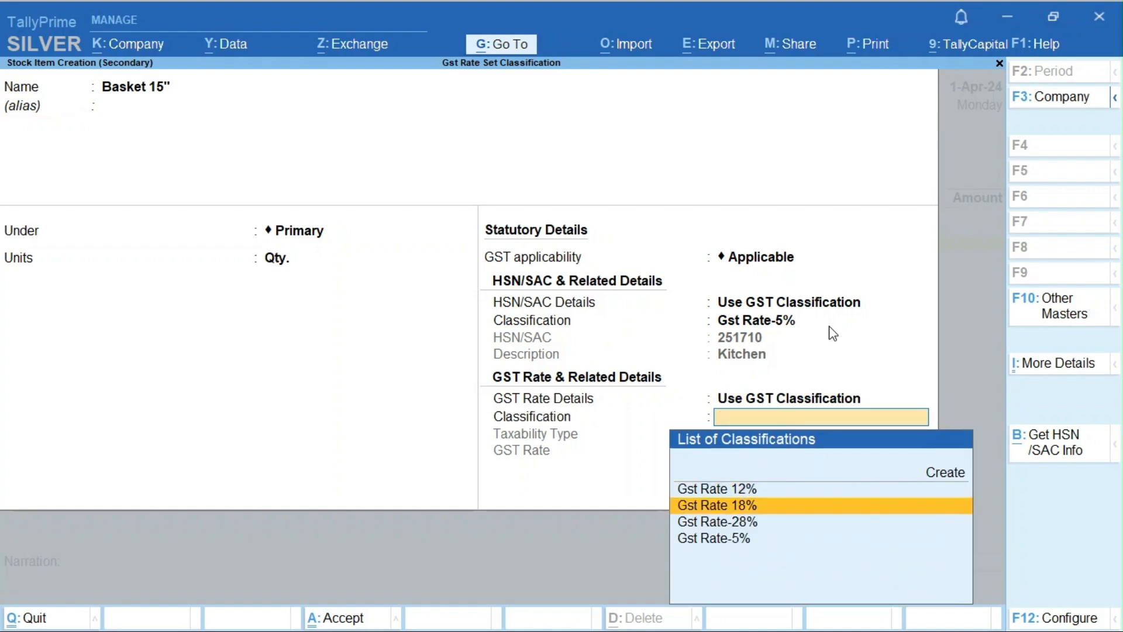
key("Return")
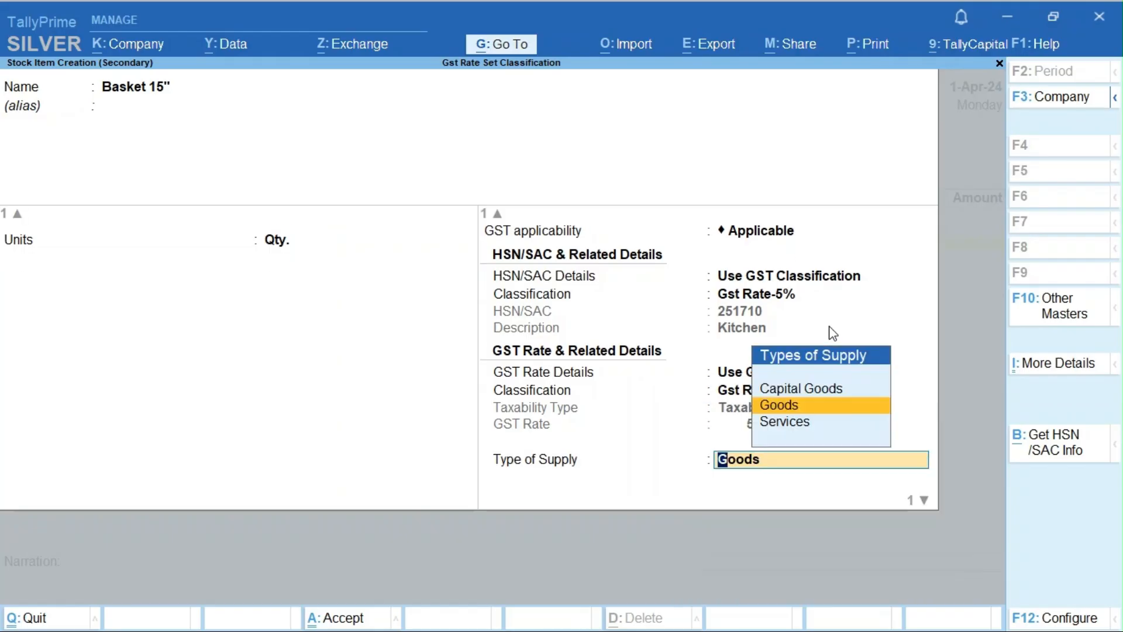
key("Return")
Enter Basket 15" on the purchase at 25 Qty and rate 300.
key("Return")
key("Return")
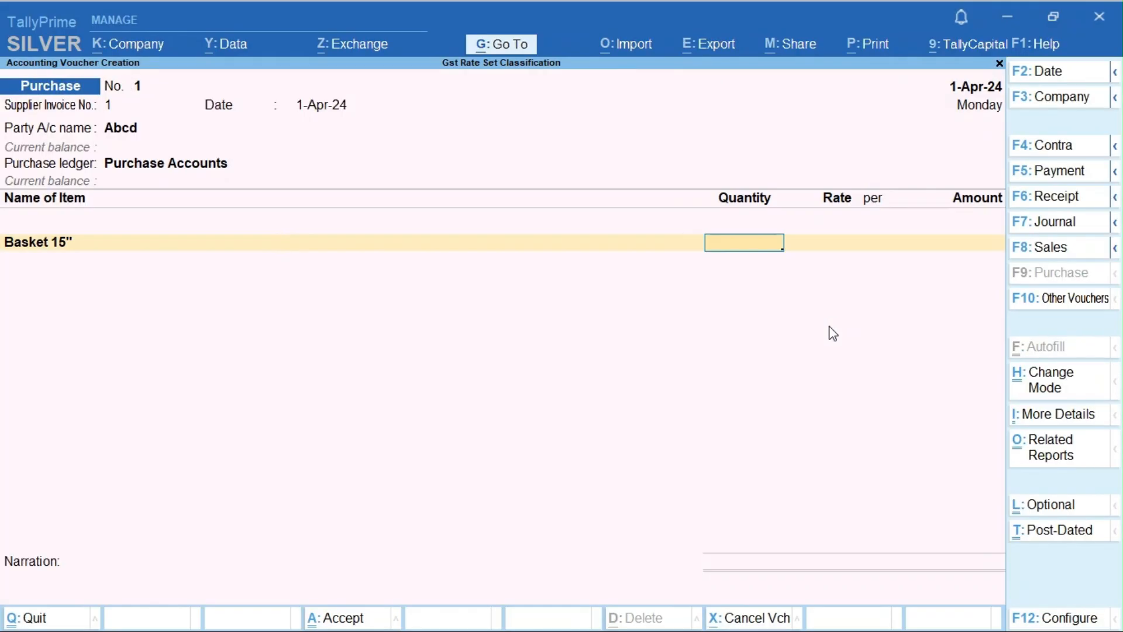
type("25")
key("Return")
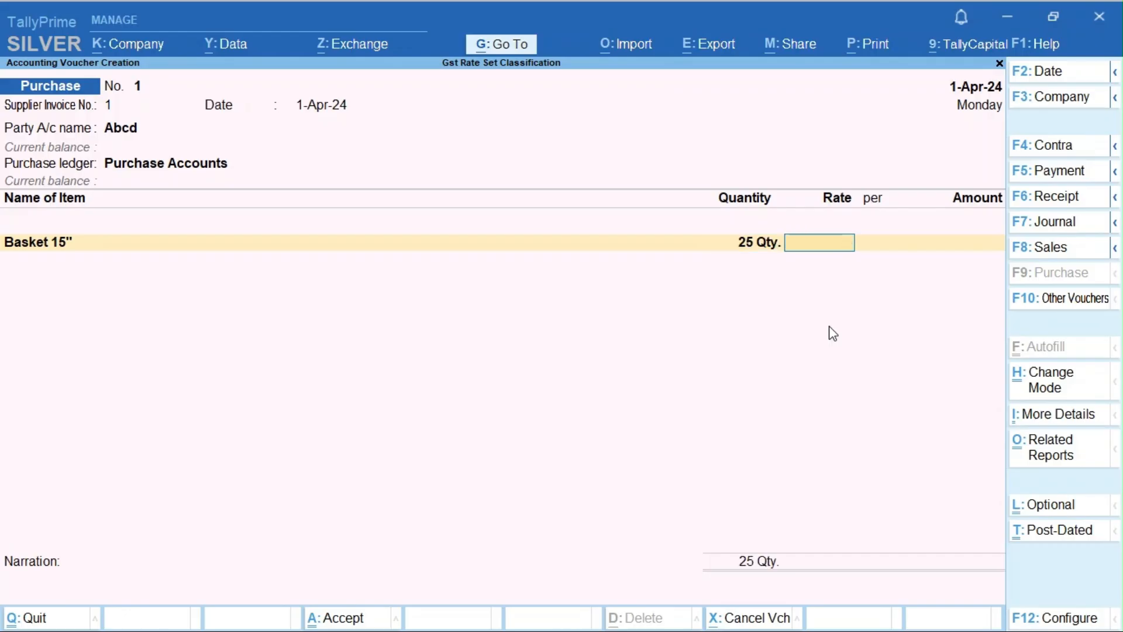
type("300")
key("Return")
key("Return")
key("Return")
Start a new stock item named Basket-17" under Primary with units Qty.
key("alt+c")
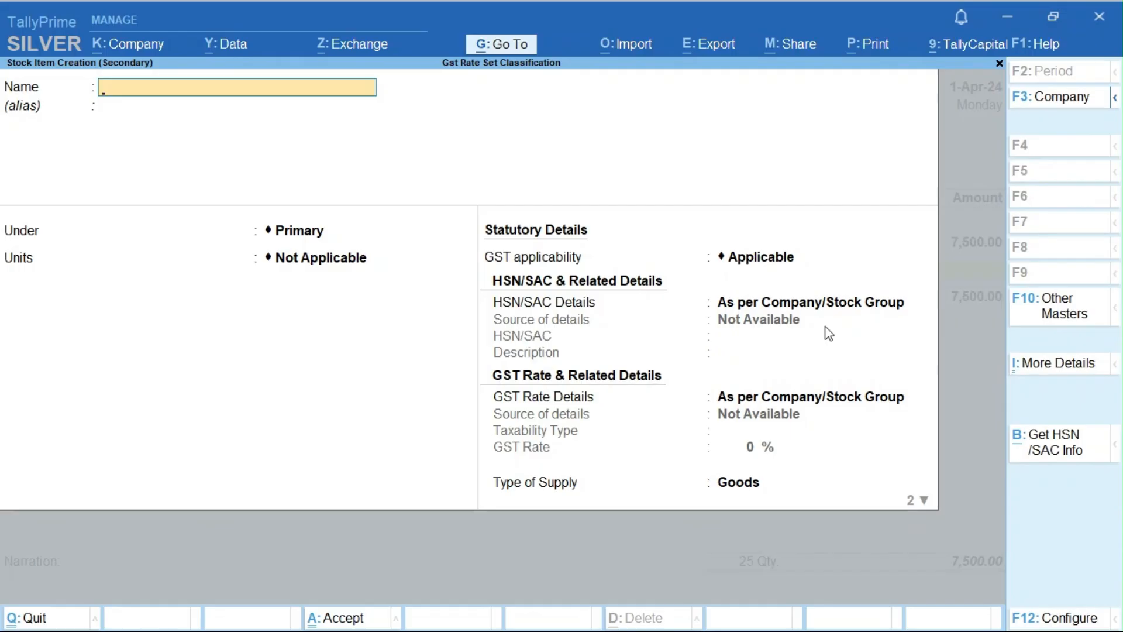
type("Basket-17\"")
key("Return")
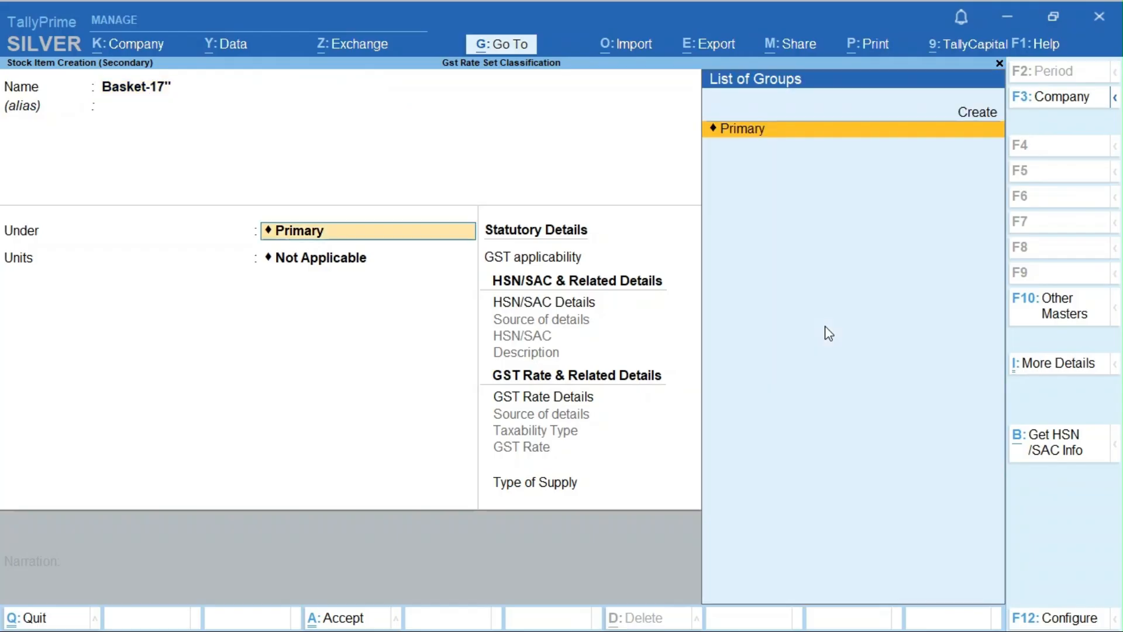
key("Return")
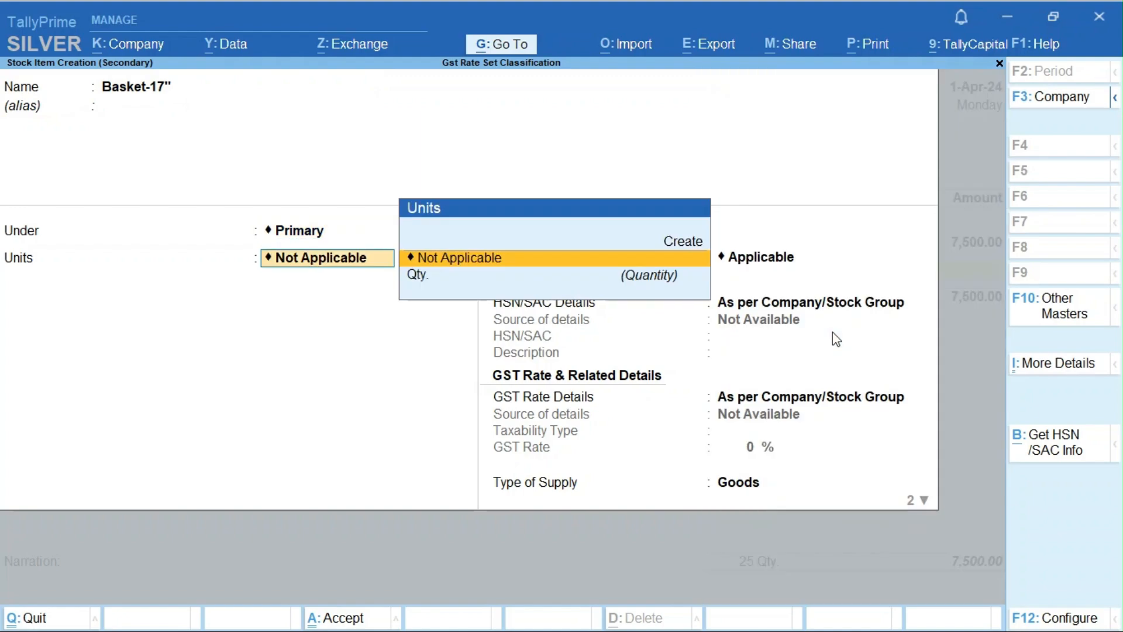
key("Down")
key("Return")
key("Return")
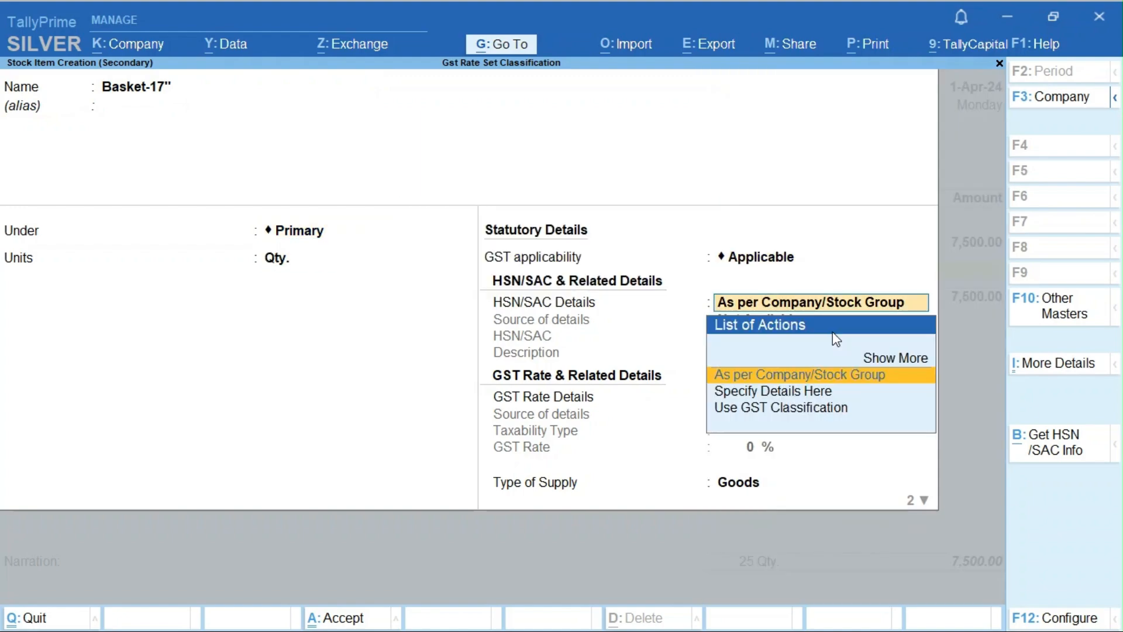
Set both HSN and GST rate details to the Gst Rate 12% classification, Goods, and save.
key("Down")
key("Down")
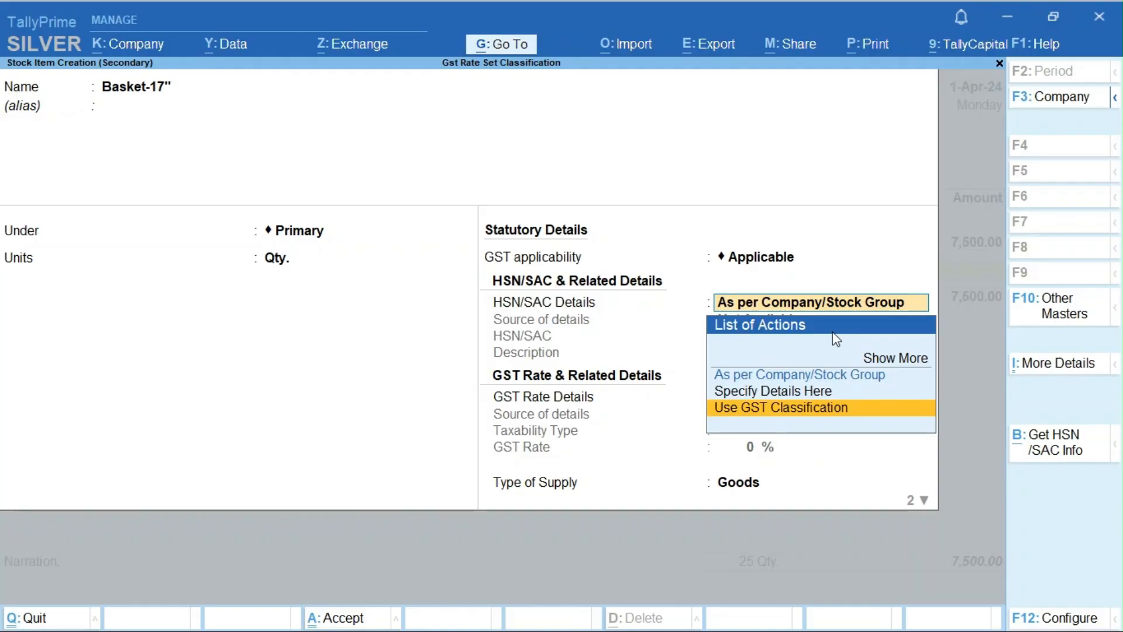
key("Return")
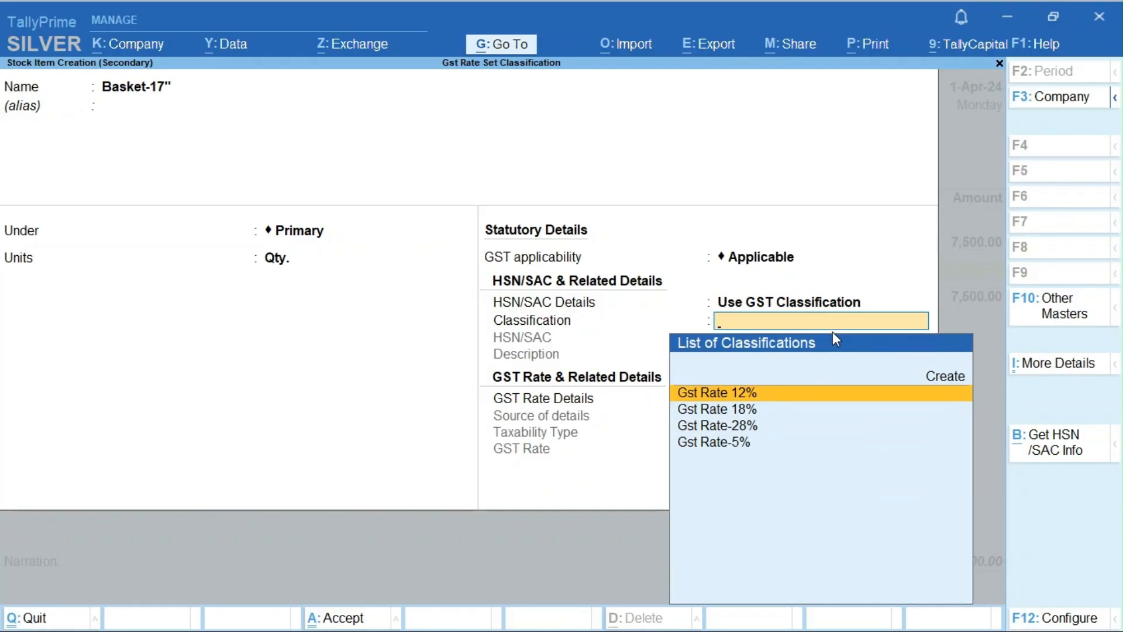
key("Return")
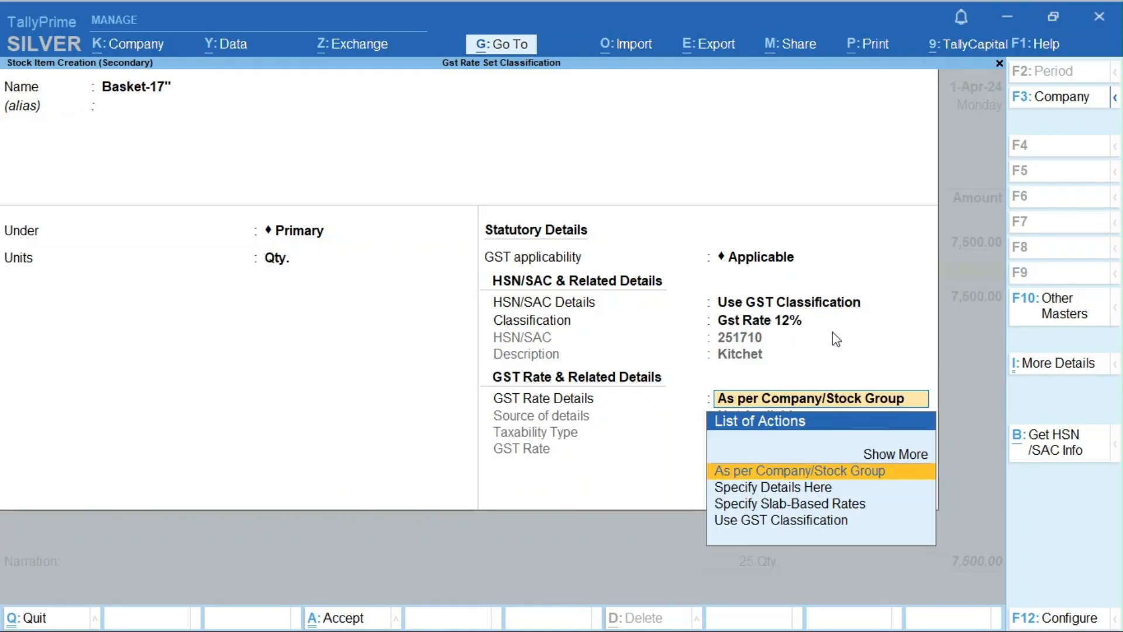
key("Down")
key("Down")
key("Down")
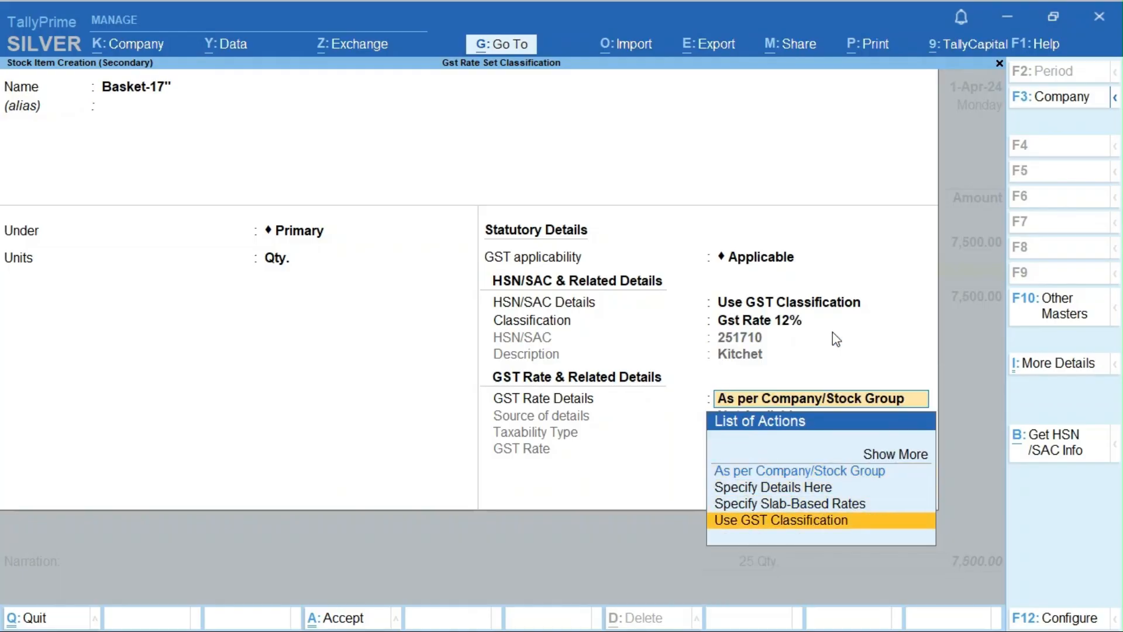
key("Return")
key("Return")
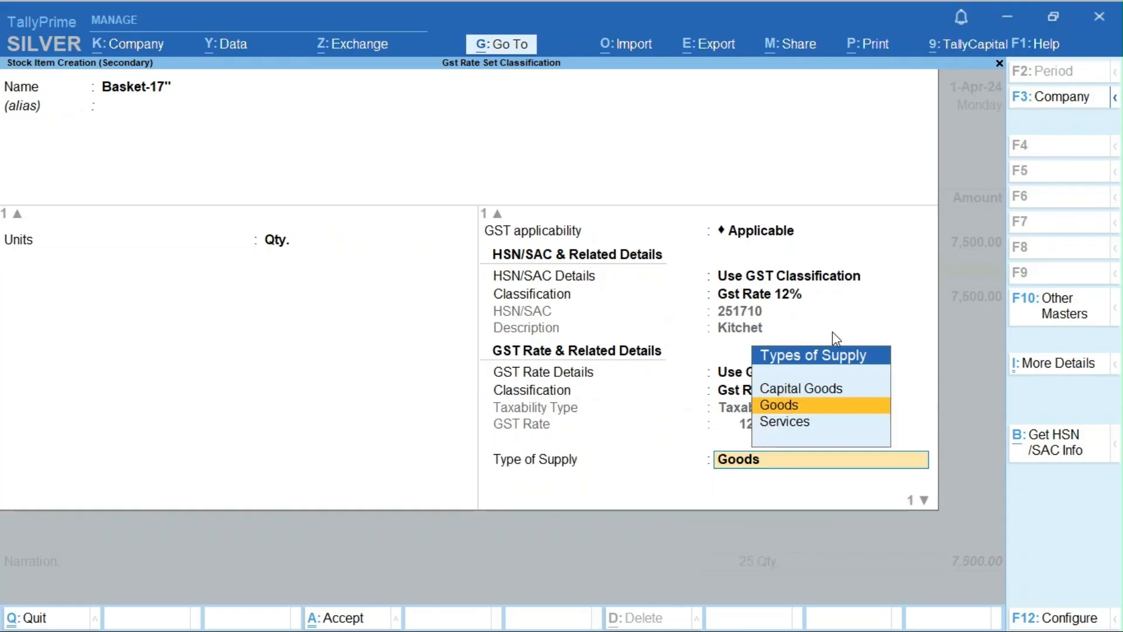
key("Return")
key("Return")
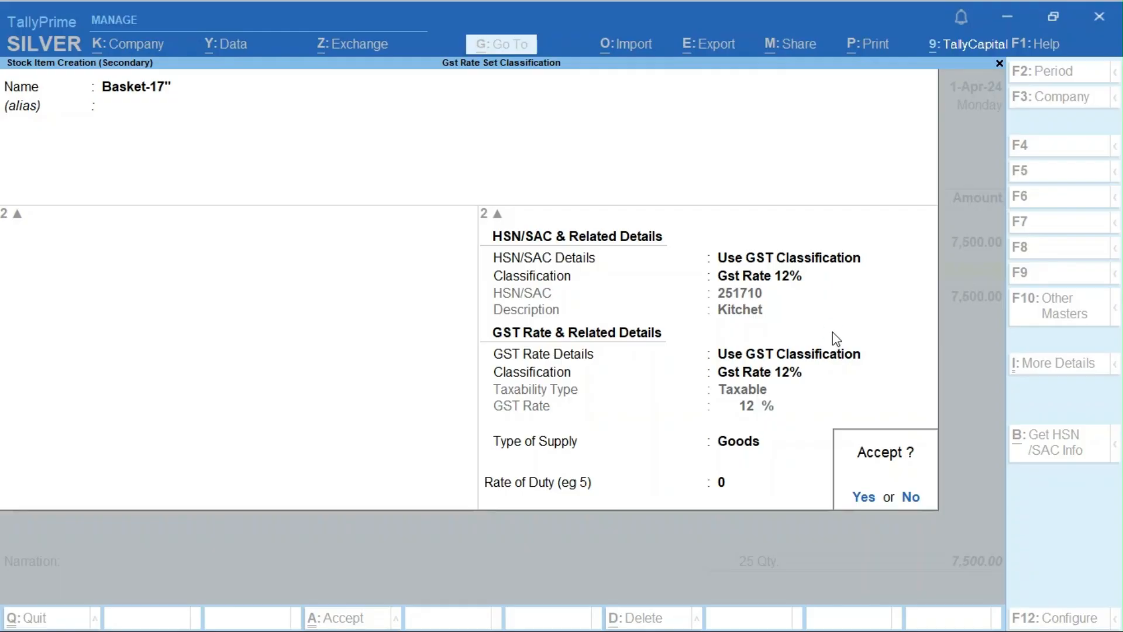
key("Return")
Enter Basket-17" on the purchase at 25 Qty and rate 400.
type("25")
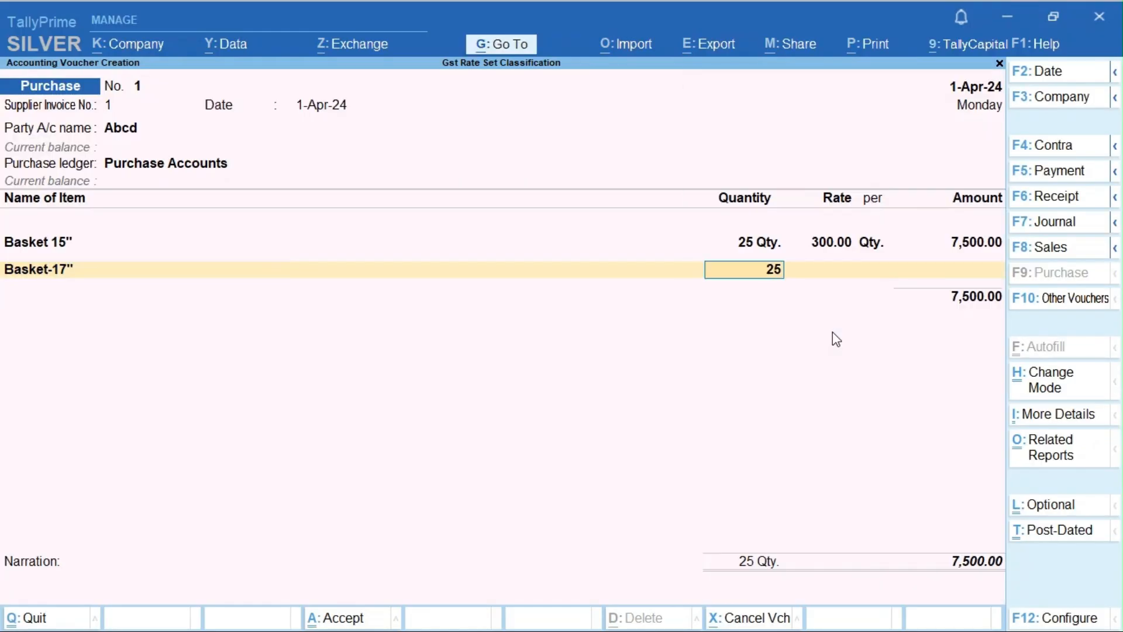
key("Return")
type("400")
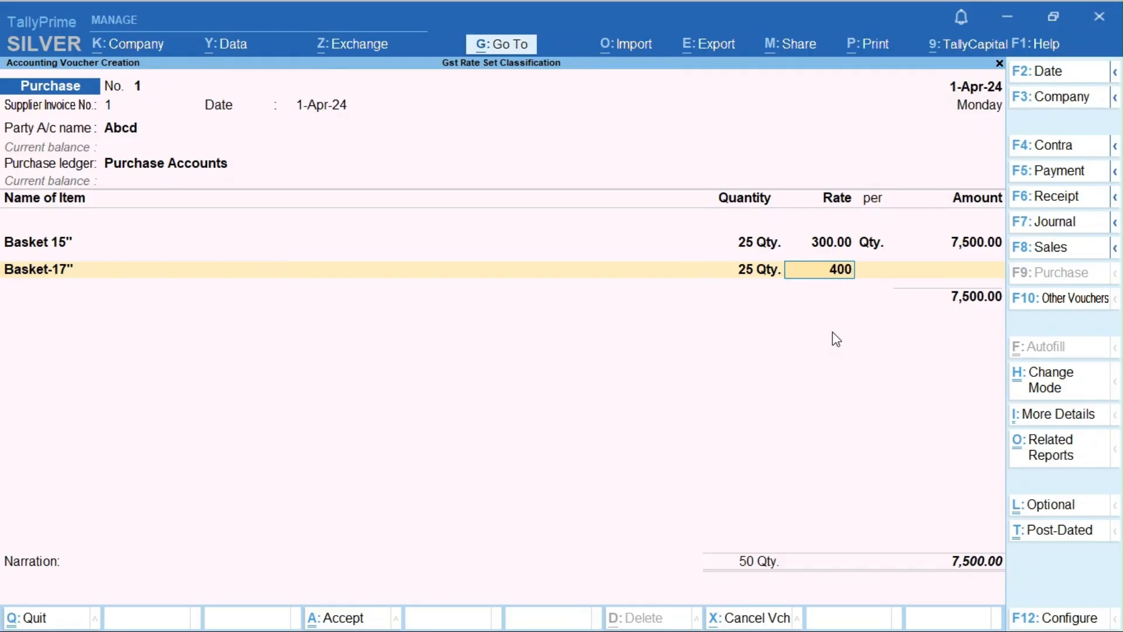
key("Return")
key("Return")
key("Return")
Start a new stock item named Basket-19" under Primary with units Qty.
key("alt+c")
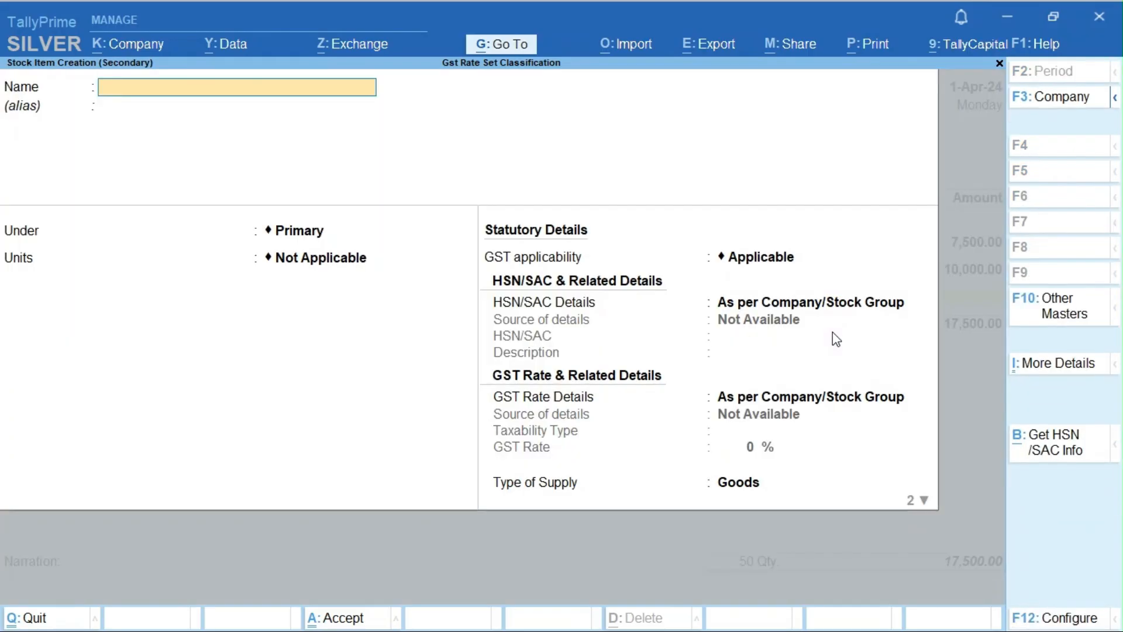
type("Basket-19")
key("Return")
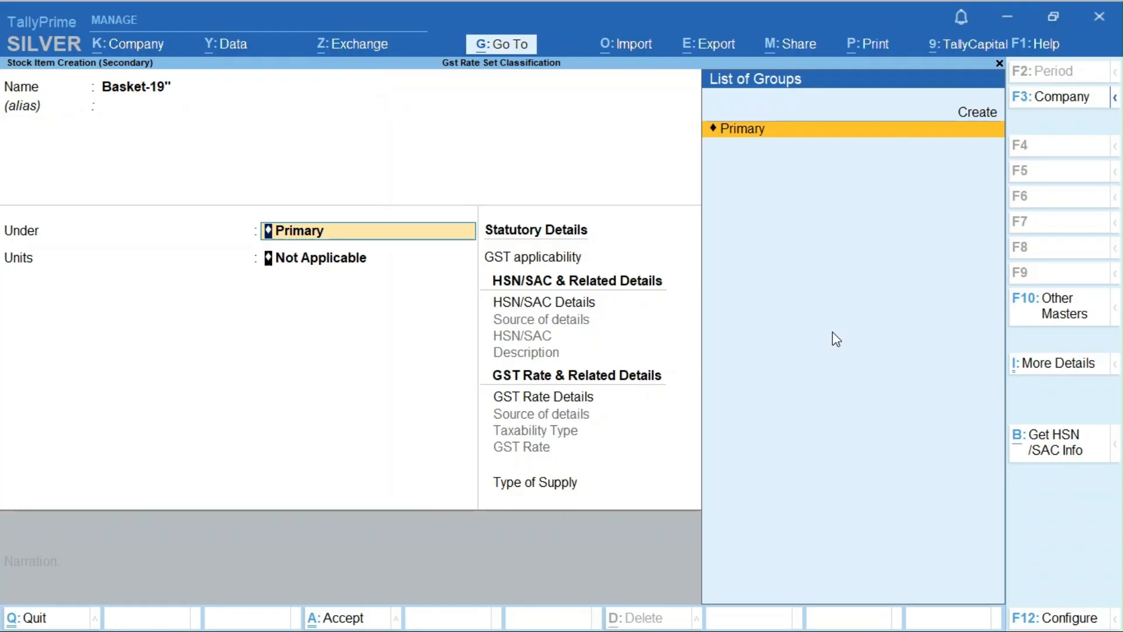
key("Return")
key("Down")
key("Return")
Set HSN and GST rate details to the Gst Rate 18% classification with Goods supply.
key("Return")
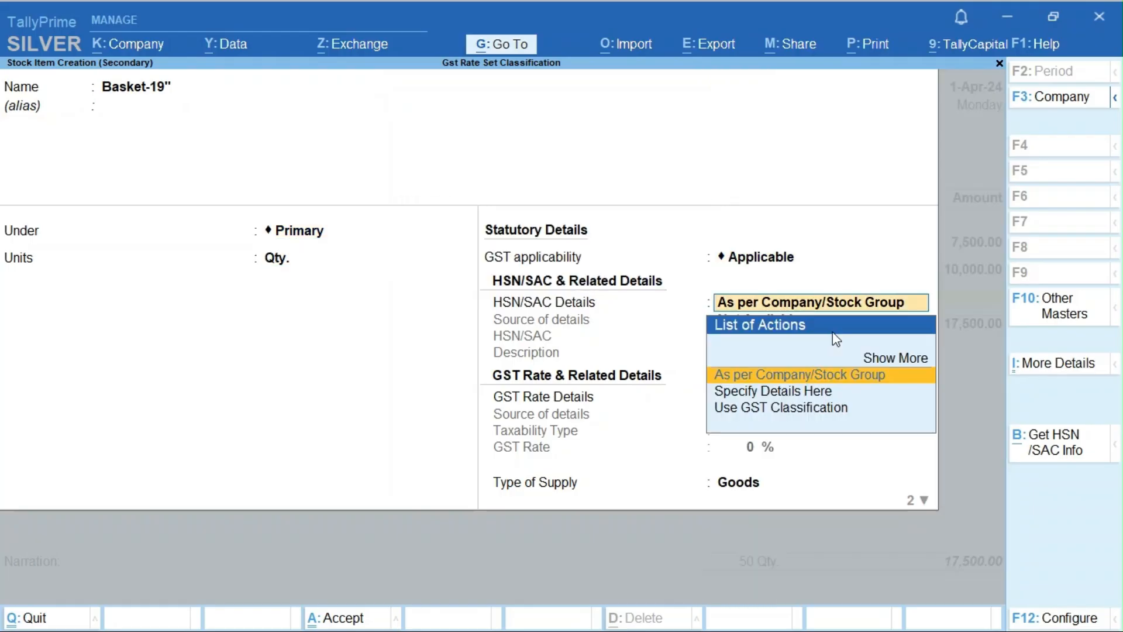
key("Down")
key("Down")
key("Return")
key("Down")
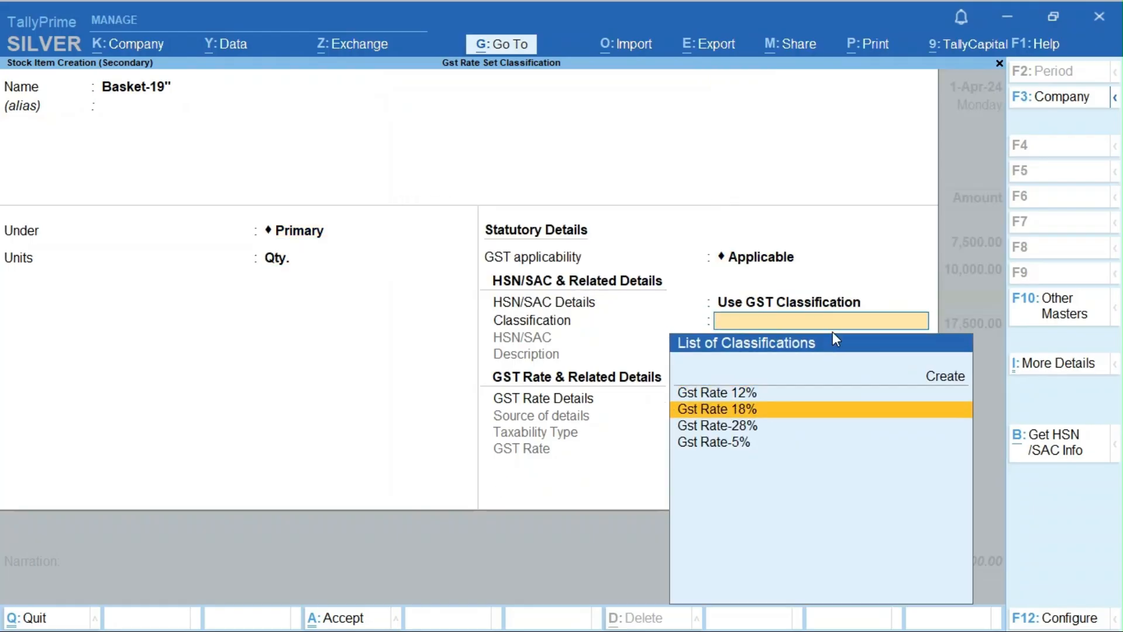
key("Down")
key("Up")
key("Return")
key("Down")
key("Down")
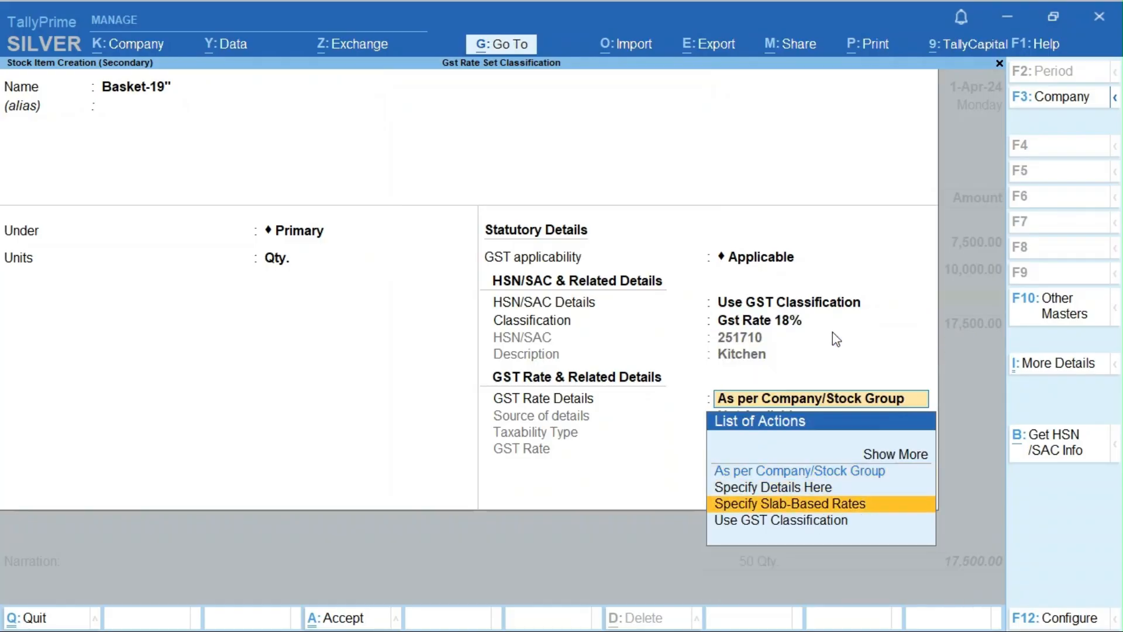
key("Down")
key("Return")
key("Down")
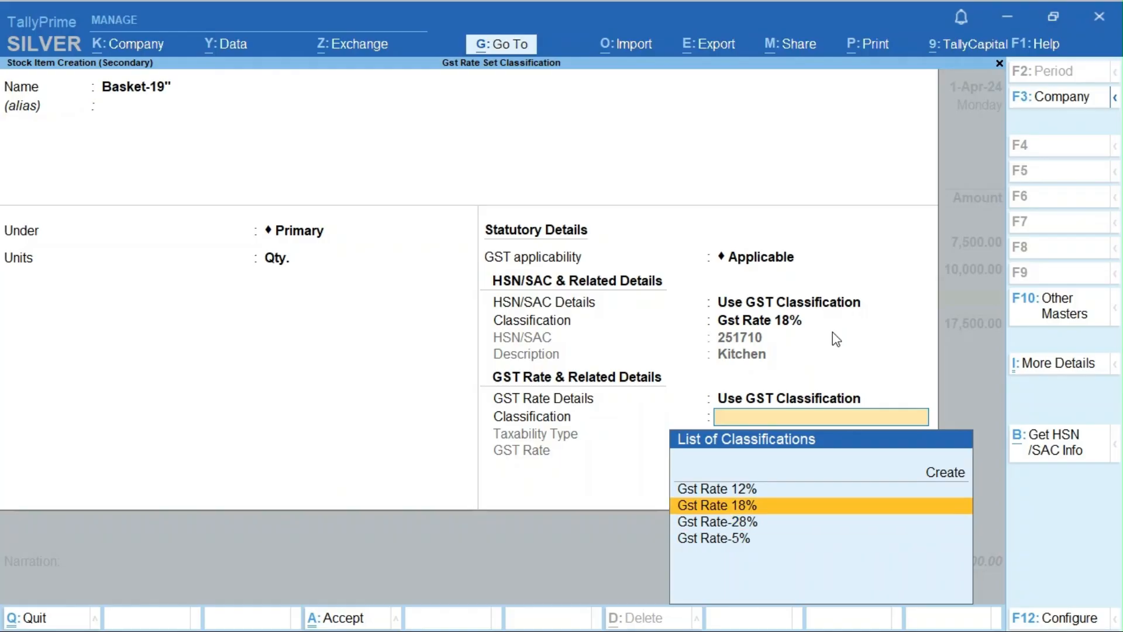
key("Return")
key("Return")
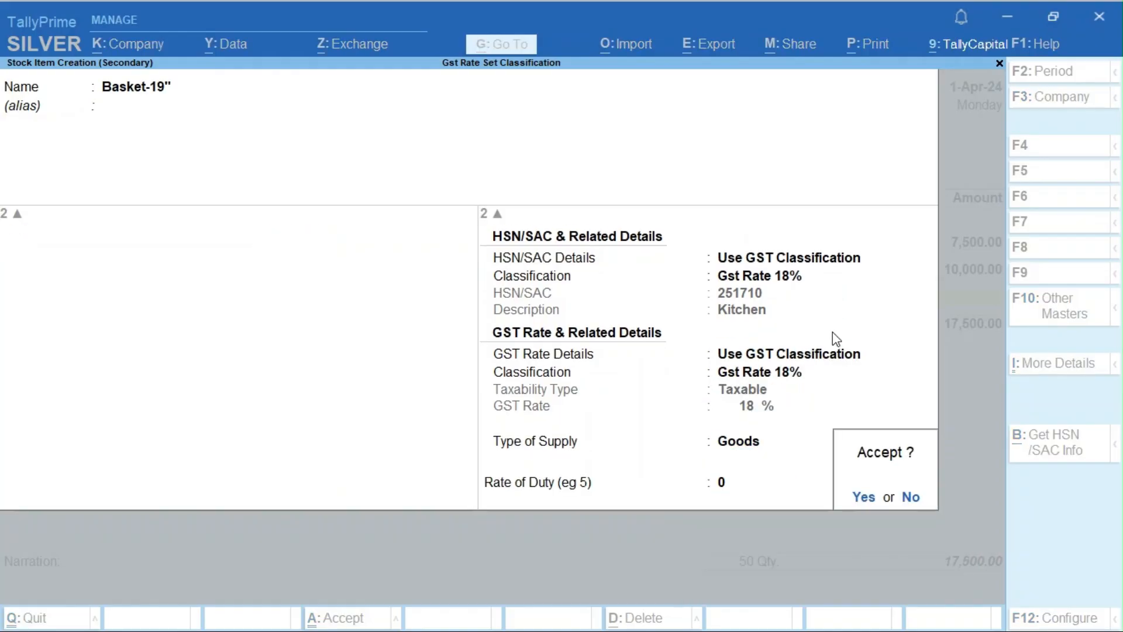
Save Basket-19" and enter it on the purchase at 25 Qty and rate 500.
key("Return")
key("Return")
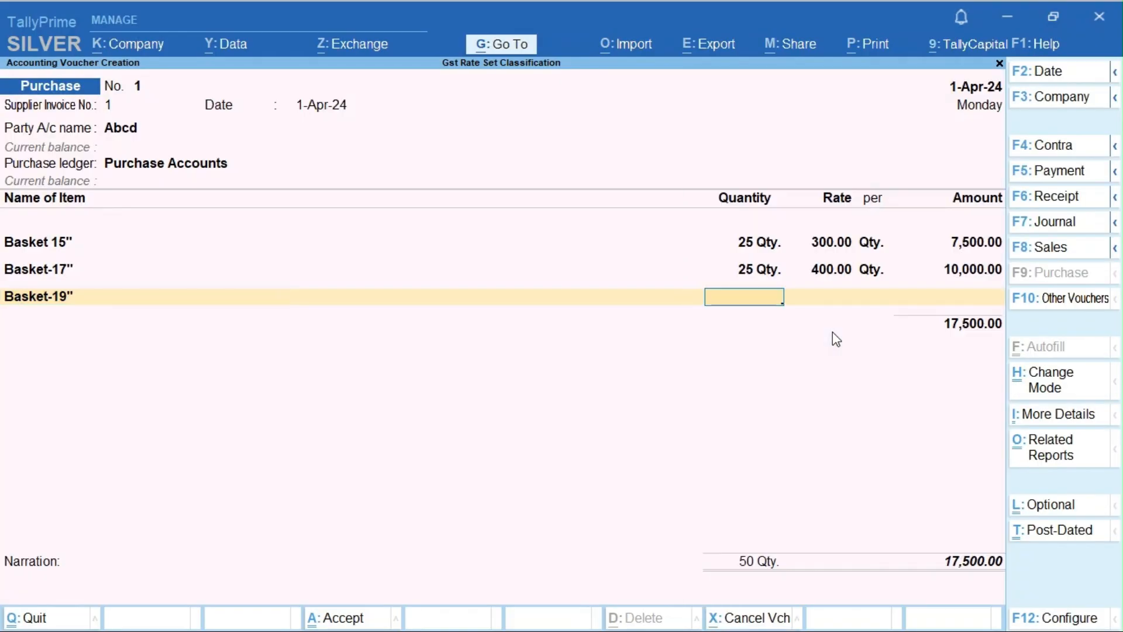
type("25")
key("Return")
type("50")
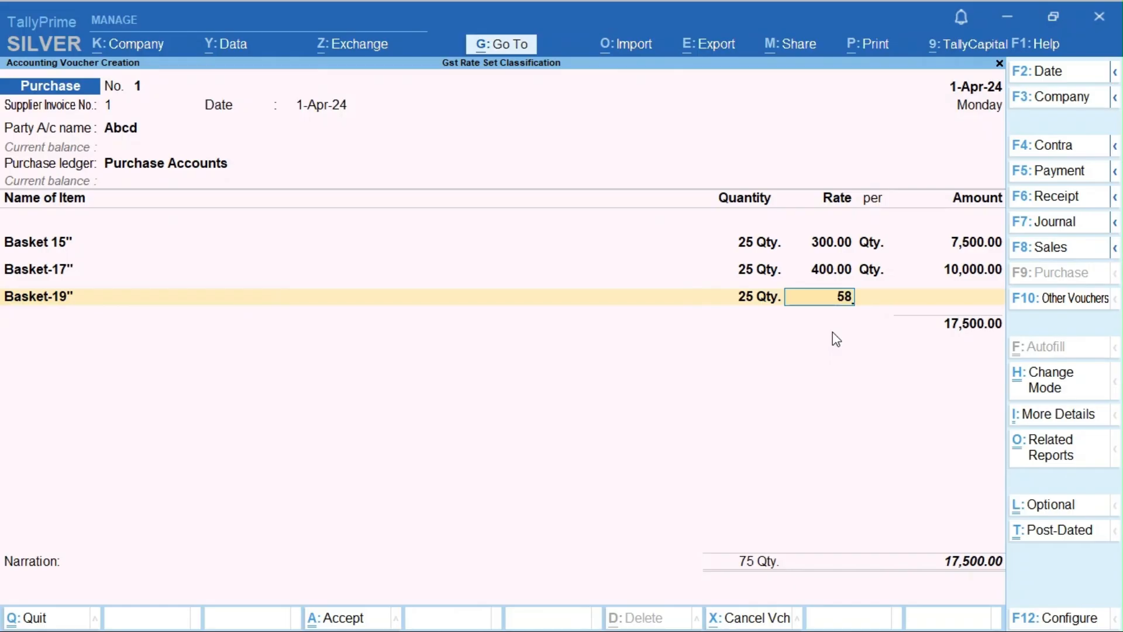
key("BackSpace")
type("00")
key("Return")
key("Return")
key("Return")
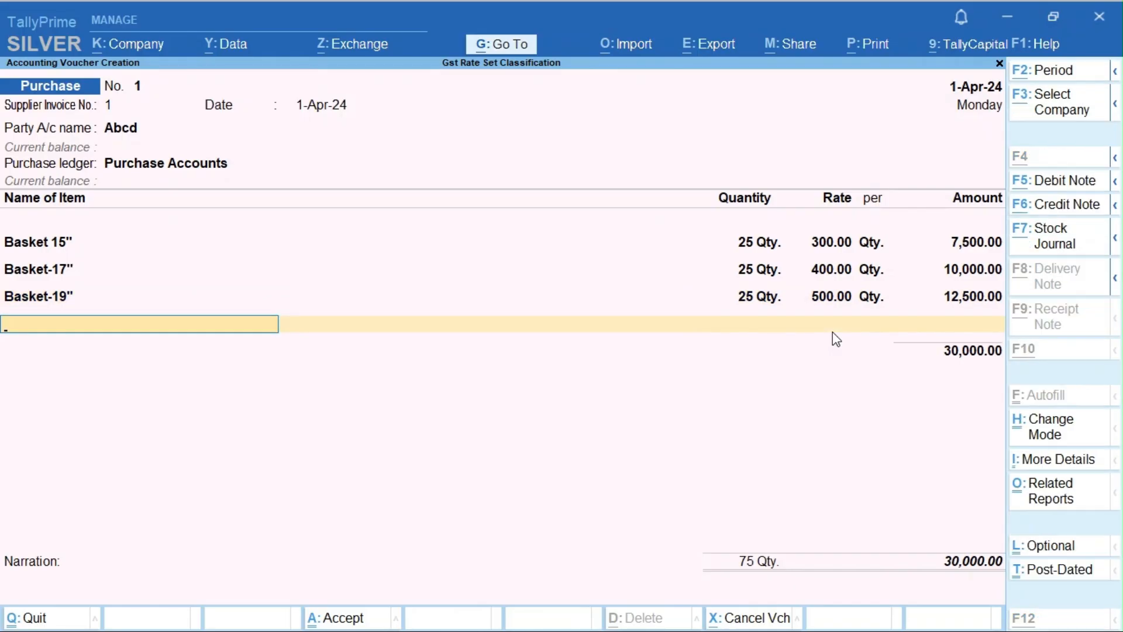
key("alt+c")
Name the new item Basket-21" in Qty. units with HSN details from Gst Rate-28%.
type("Bask")
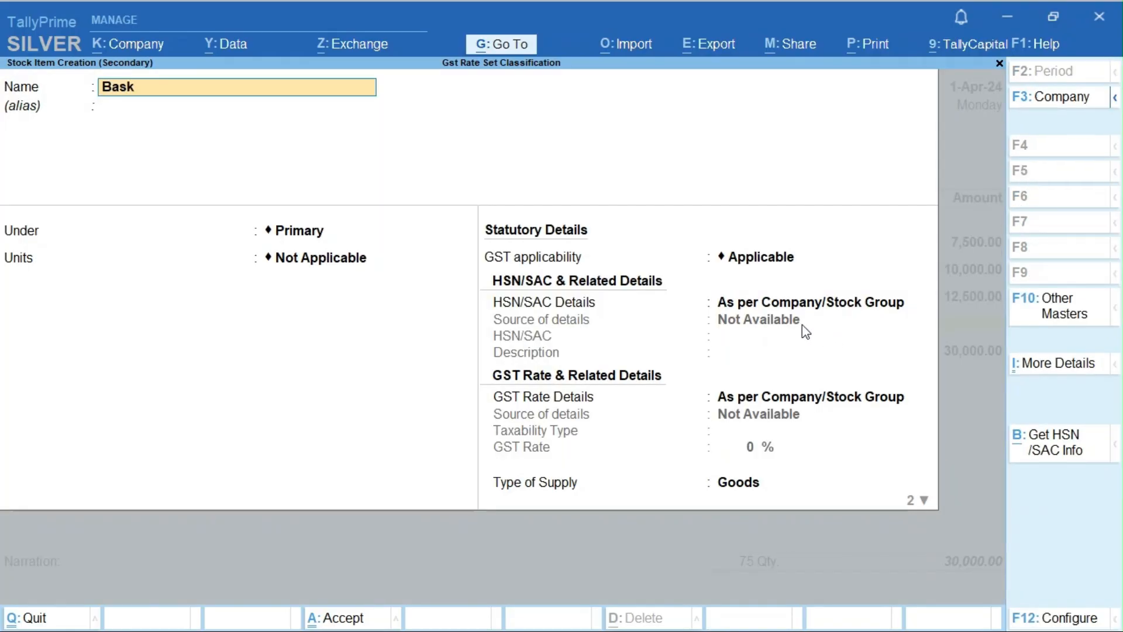
type("et-21")
key("Return")
key("Return")
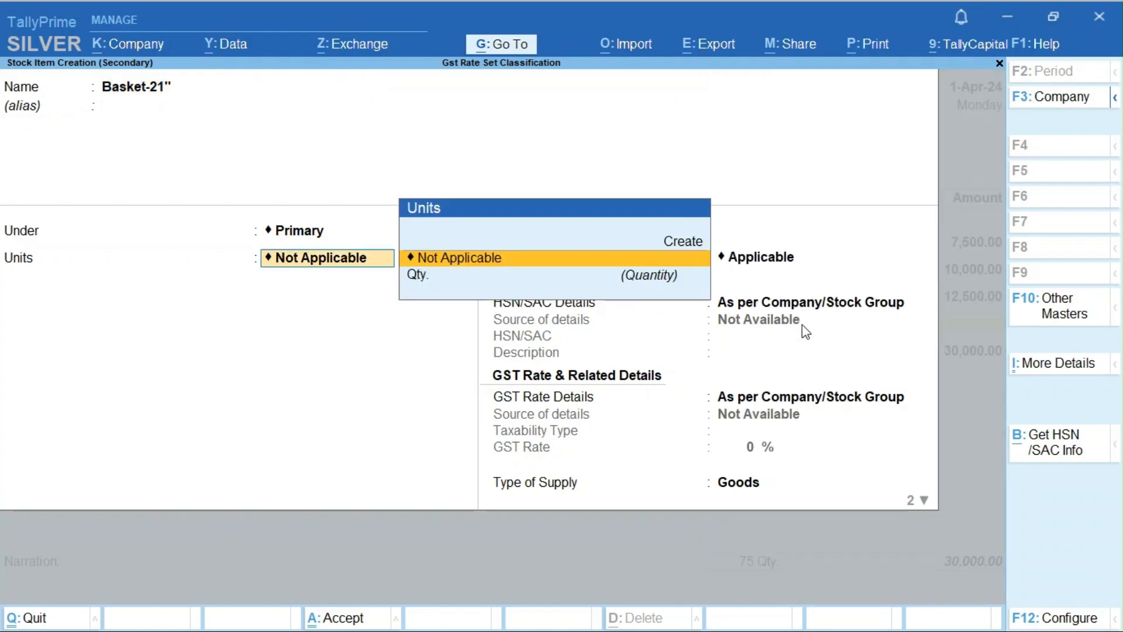
key("Down")
key("Return")
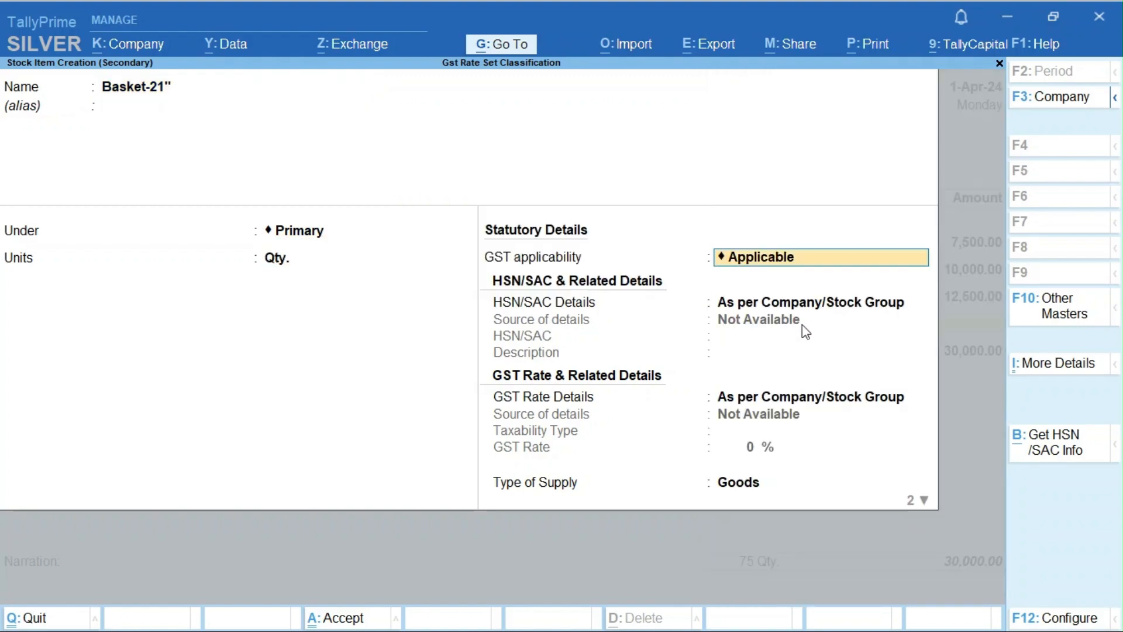
key("Return")
key("Down")
key("Down")
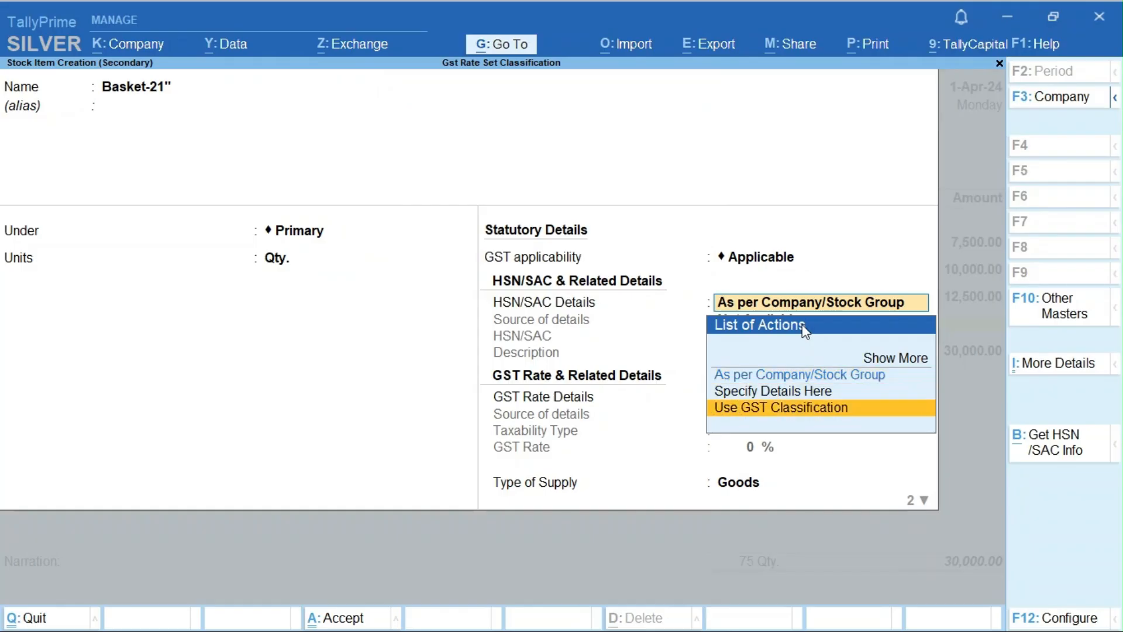
key("Return")
key("Down")
key("Down")
key("Return")
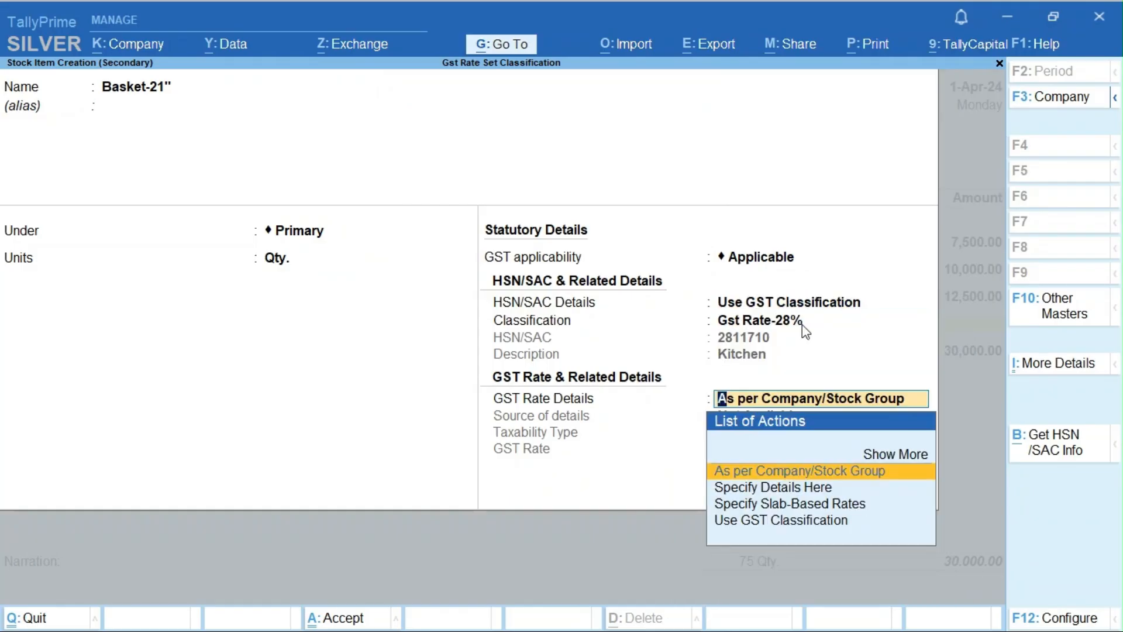
Correct the GST rate details to use the Gst Rate-28% classification.
key("Return")
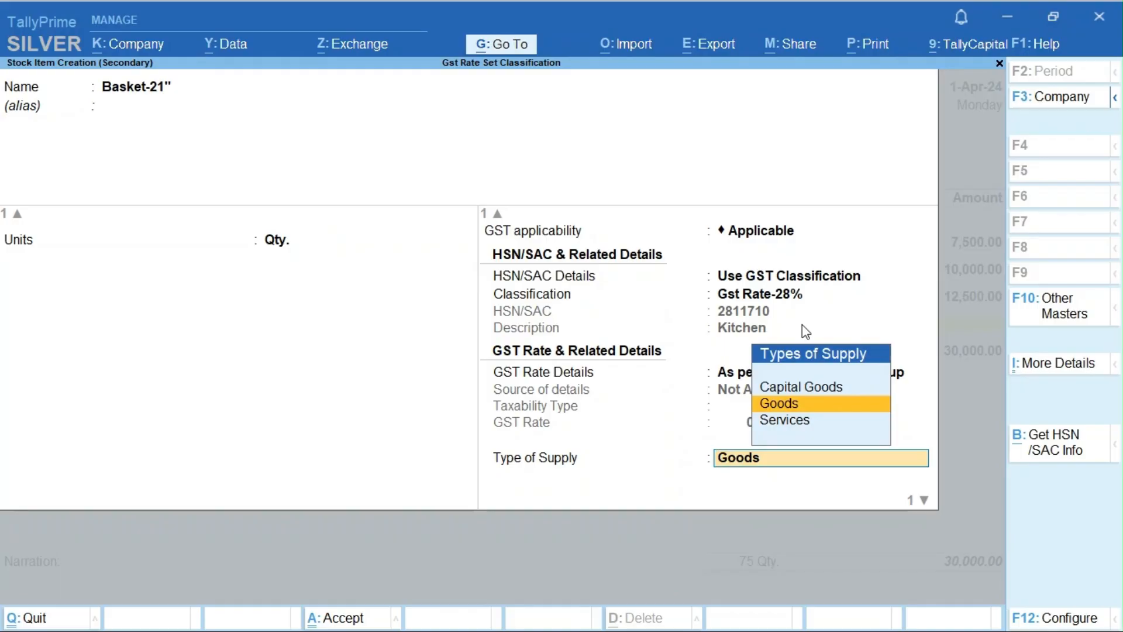
key("Return")
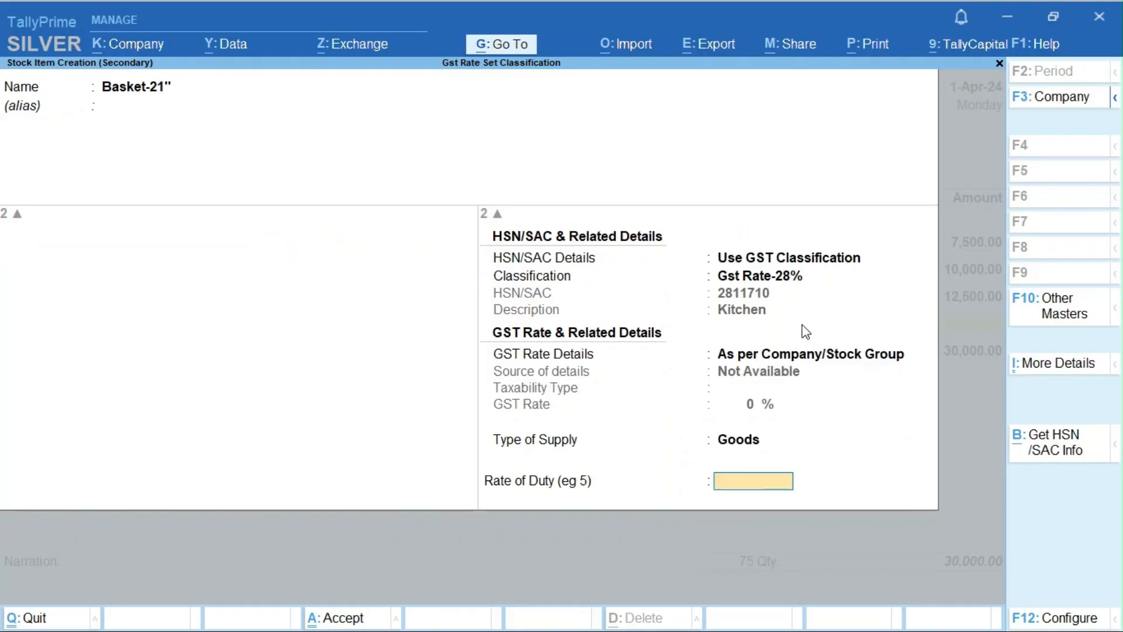
key("BackSpace")
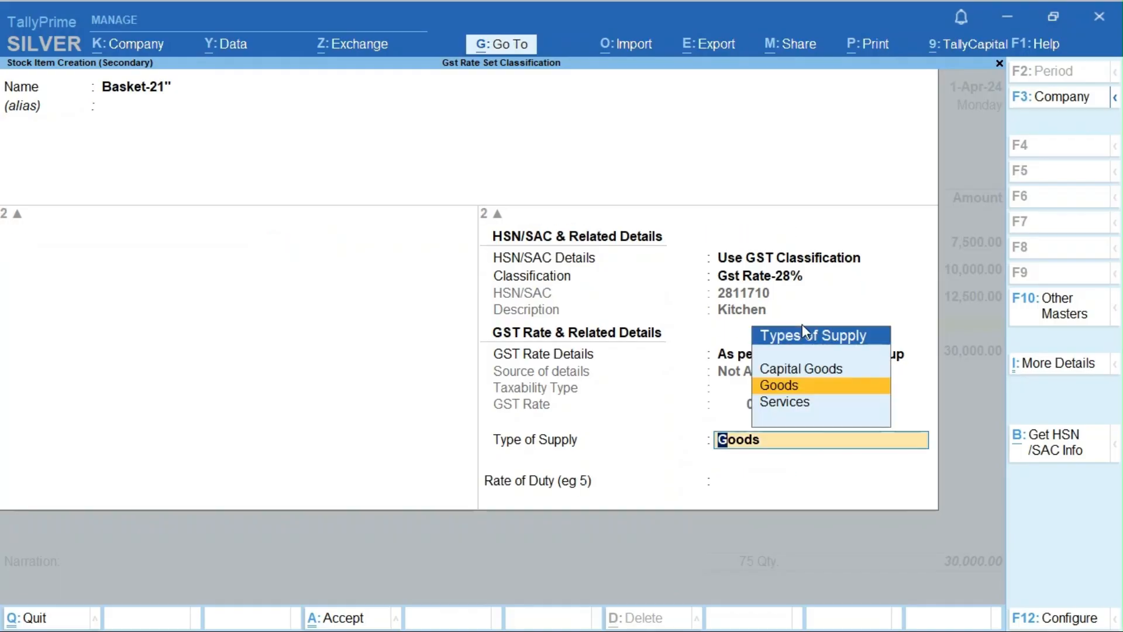
key("BackSpace")
key("Down")
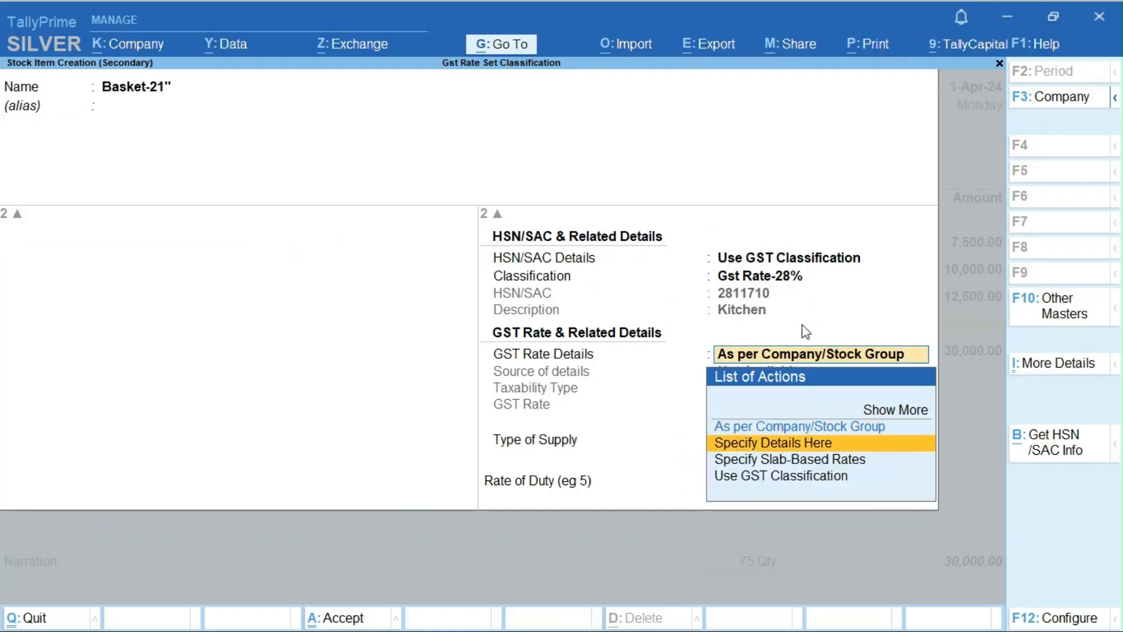
key("Down")
key("Down")
key("Return")
key("Down")
key("Down")
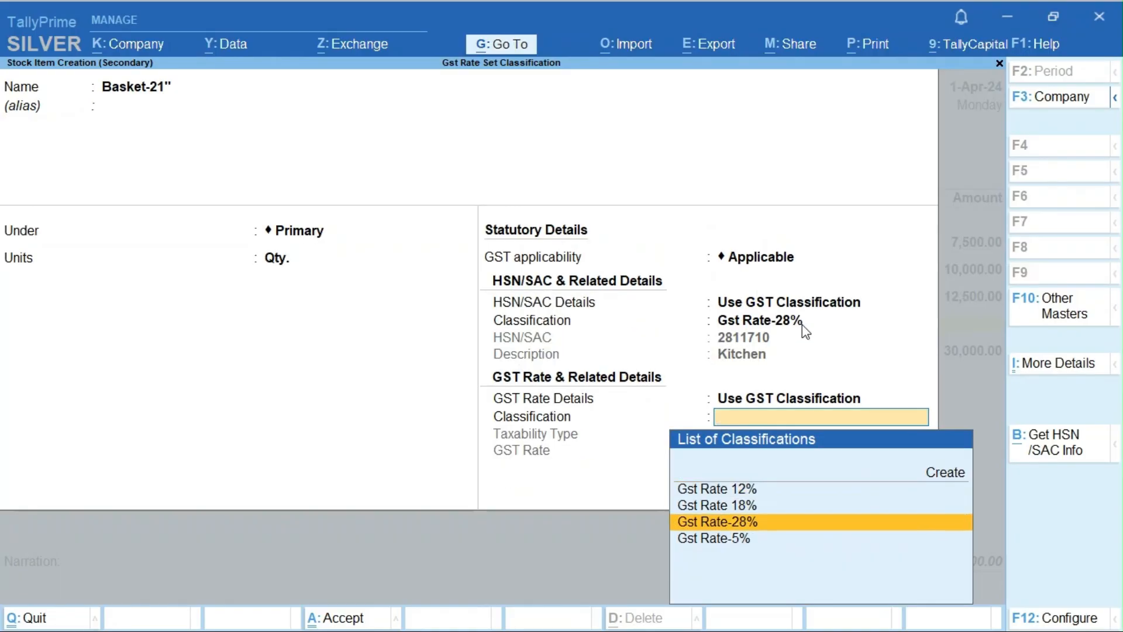
key("Return")
Save Basket-21" and enter it on the purchase at 25 Qty and rate 600.
key("Return")
key("Return")
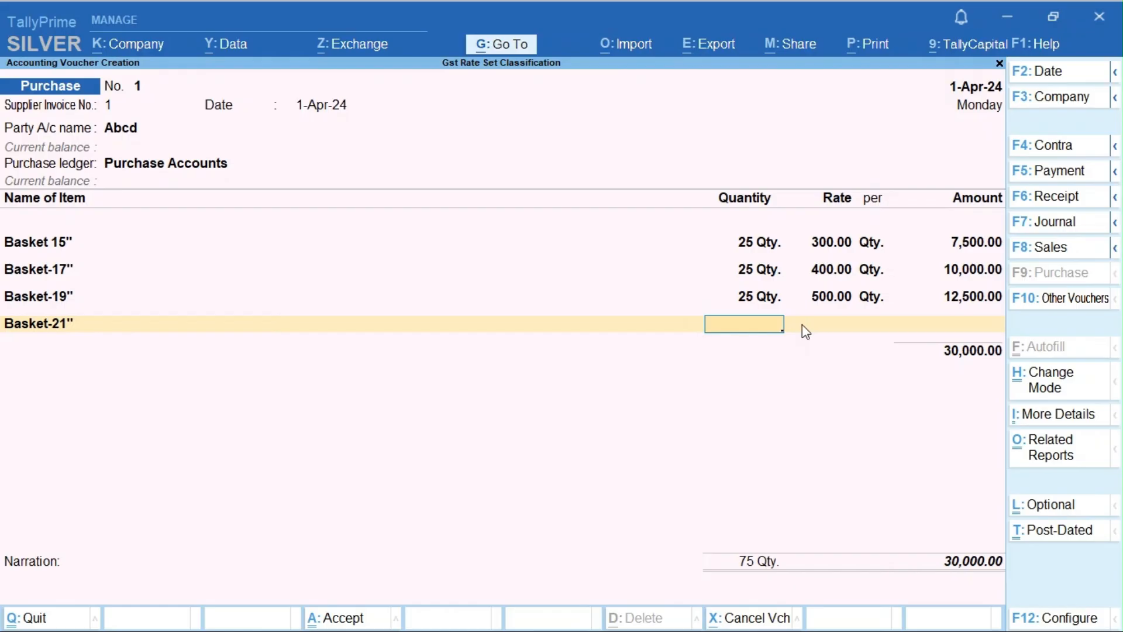
type("25")
key("Return")
type("600")
key("Return")
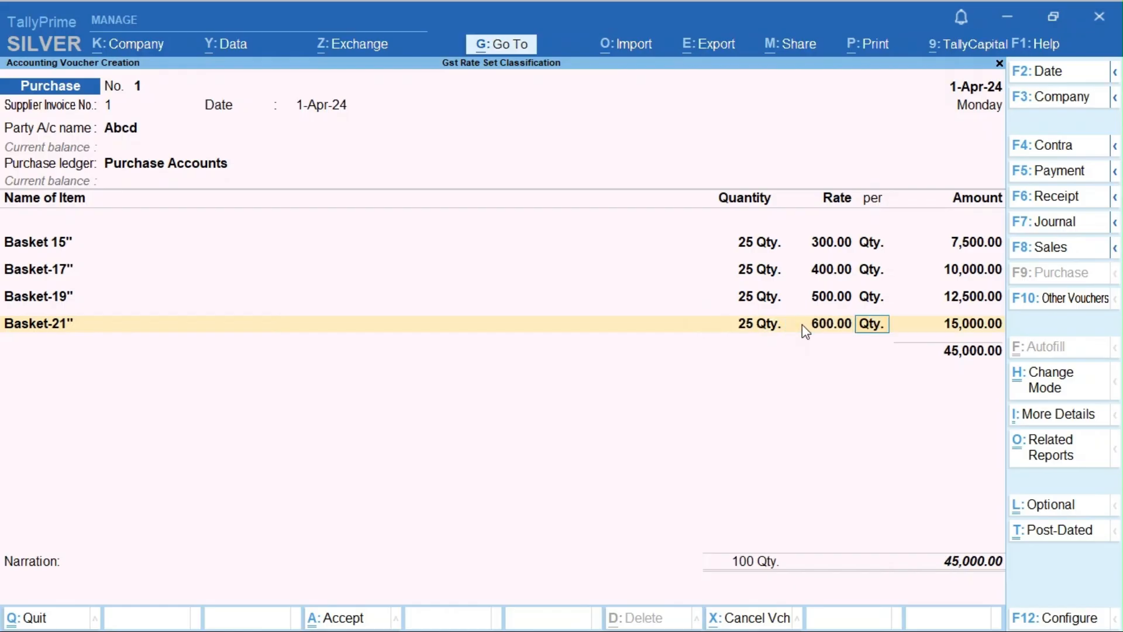
key("Return")
key("Return")
Create a Cgst ledger under Duties & Taxes (GST, CGST) and add it at 4,012.50.
key("alt+c")
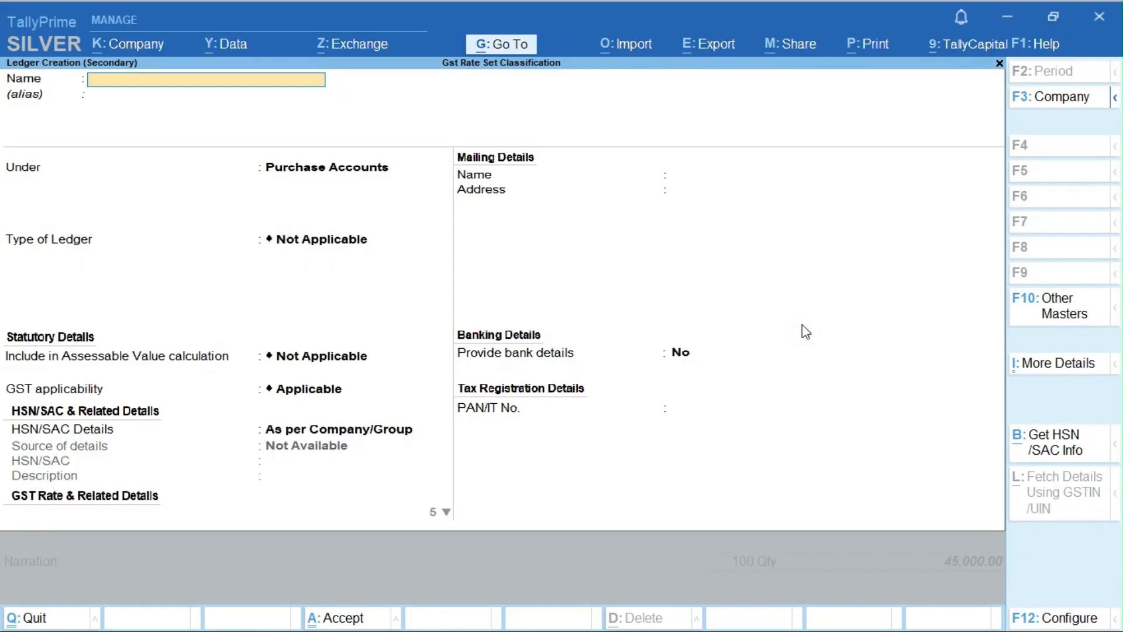
type("Cg")
key("BackSpace")
type("gst")
key("Return")
type("Du")
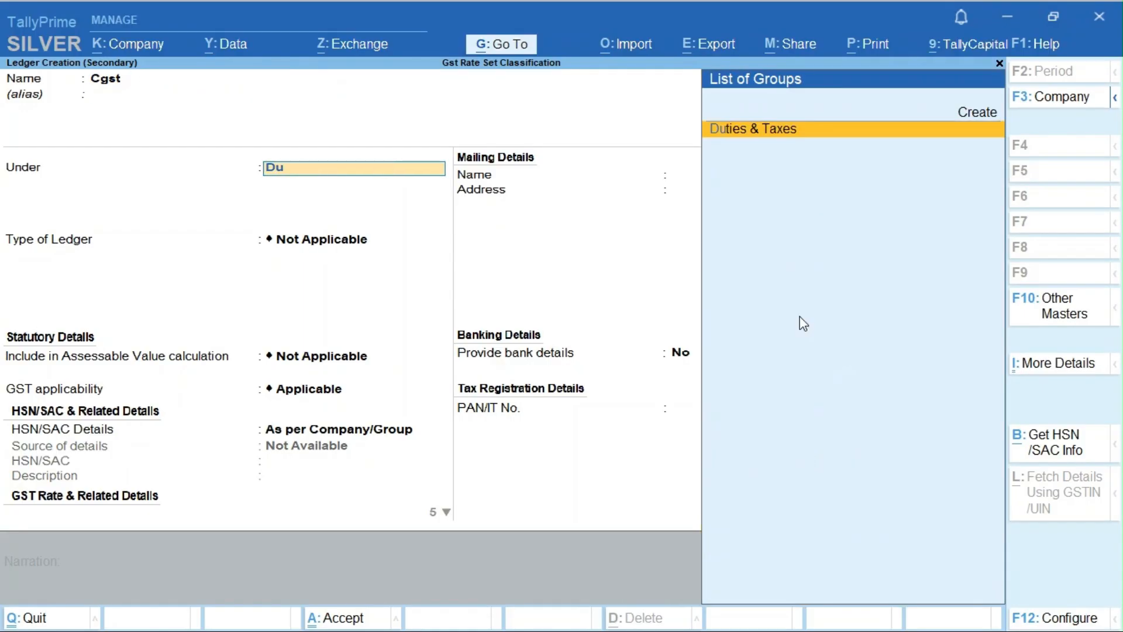
key("Return")
key("Up")
key("Return")
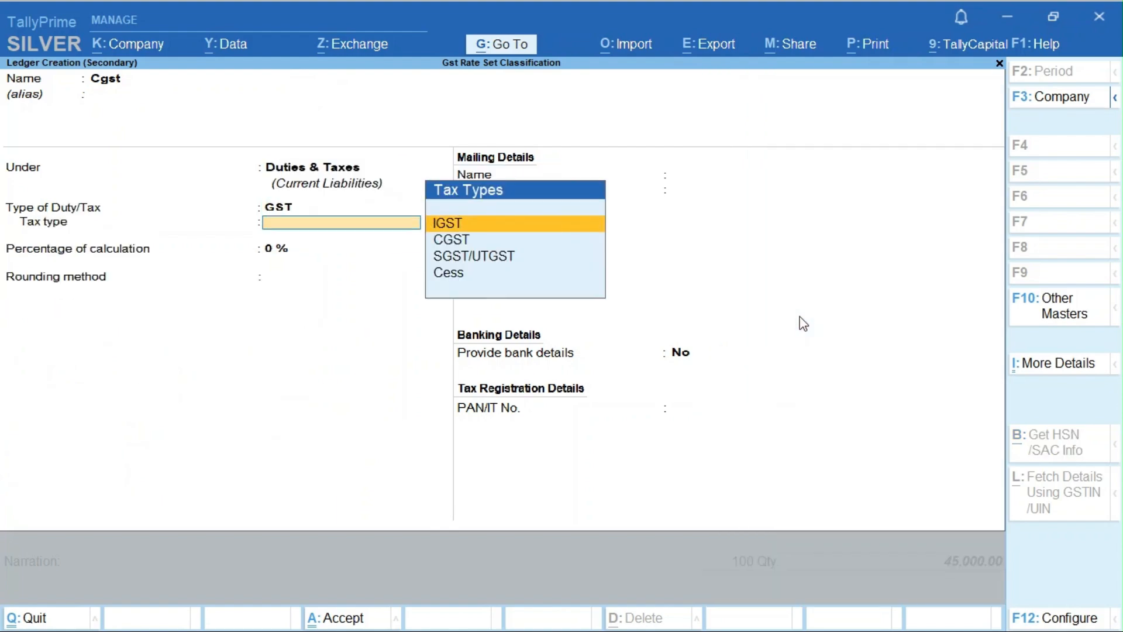
key("Down")
key("Return")
key("Return")
key("ctrl+a")
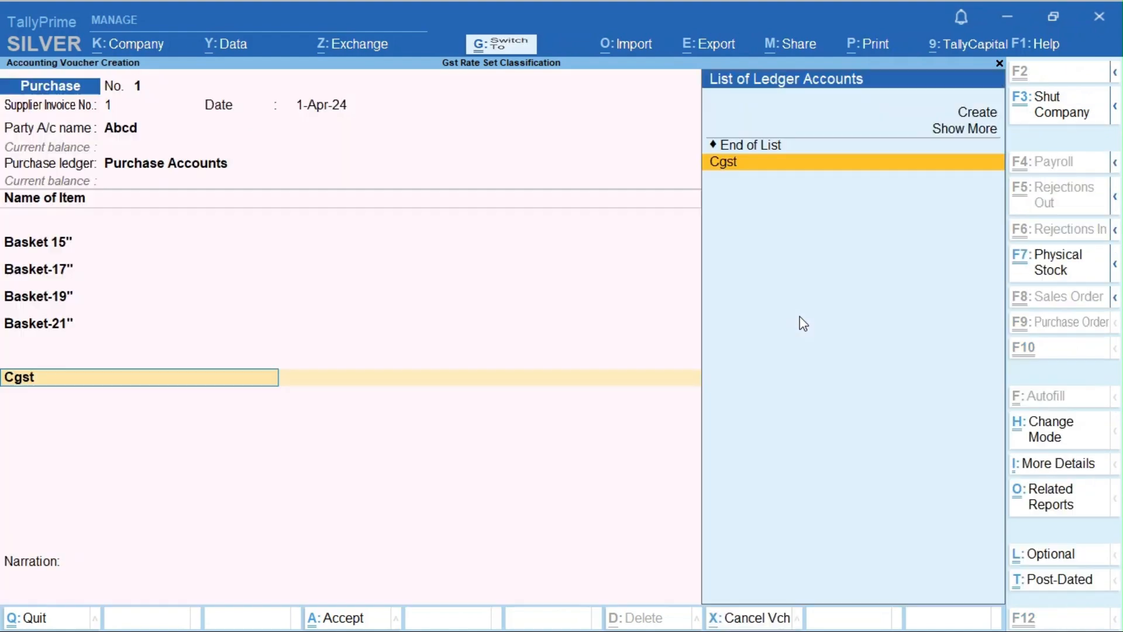
key("Return")
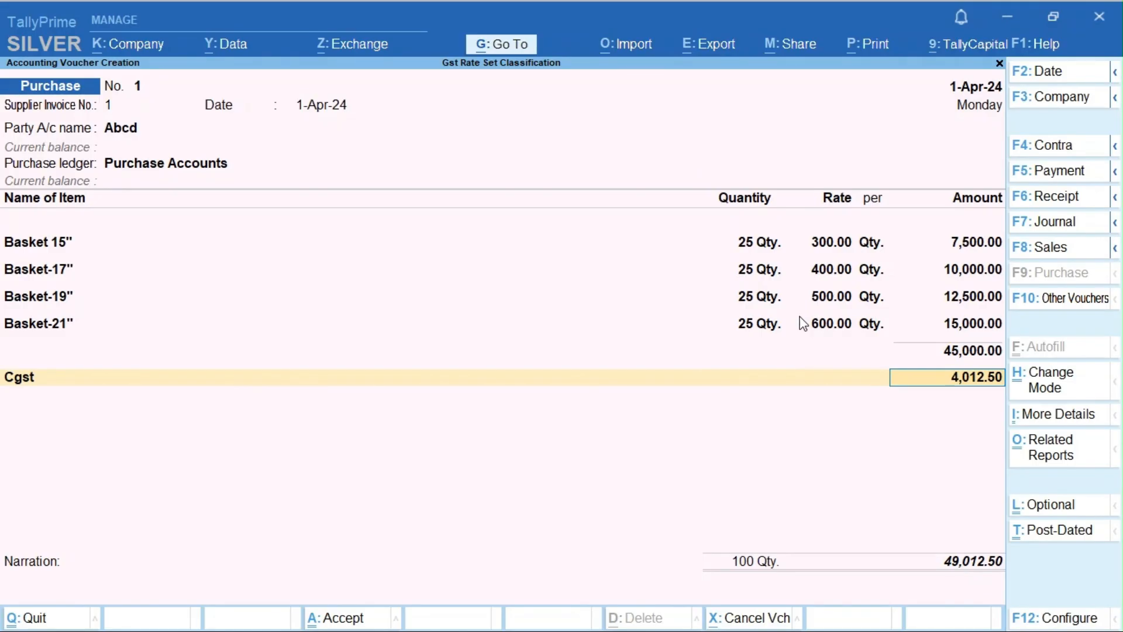
key("Return")
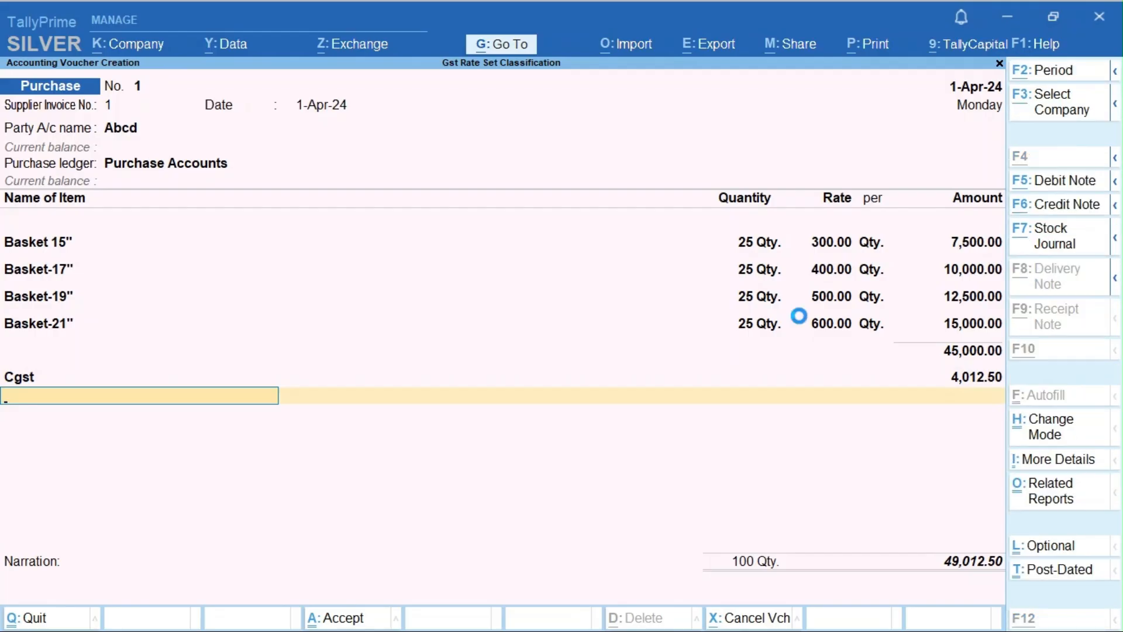
Create an Sgst ledger (GST, SGST/UTGST) and add it to the purchase at 4,012.50.
key("alt+c")
type("Sgst")
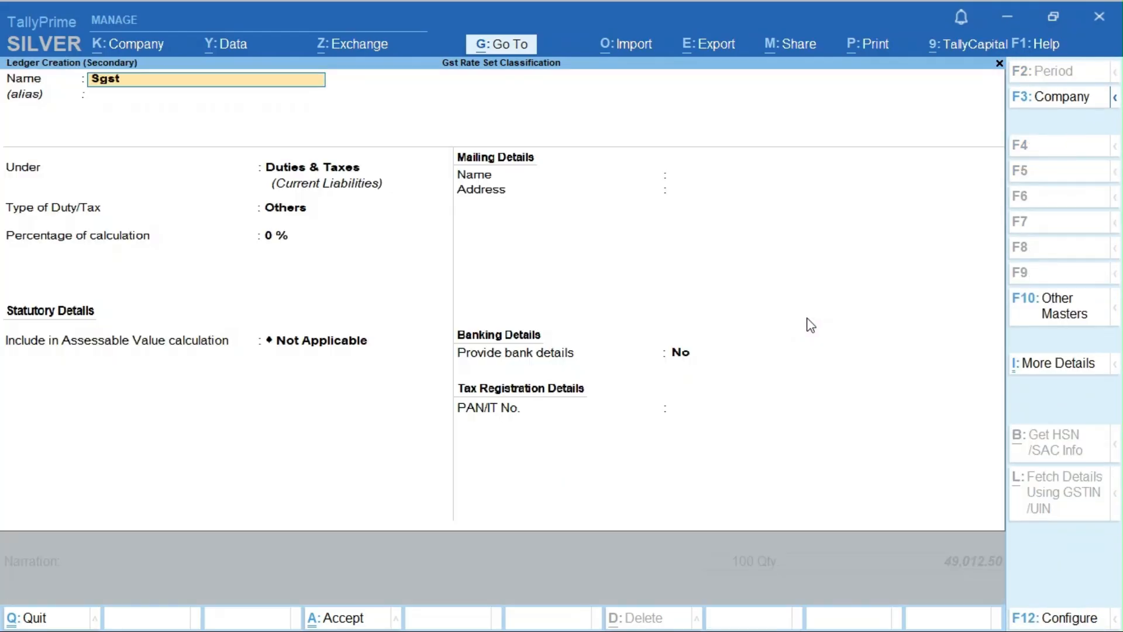
key("Return")
key("Return")
key("Return")
key("Up")
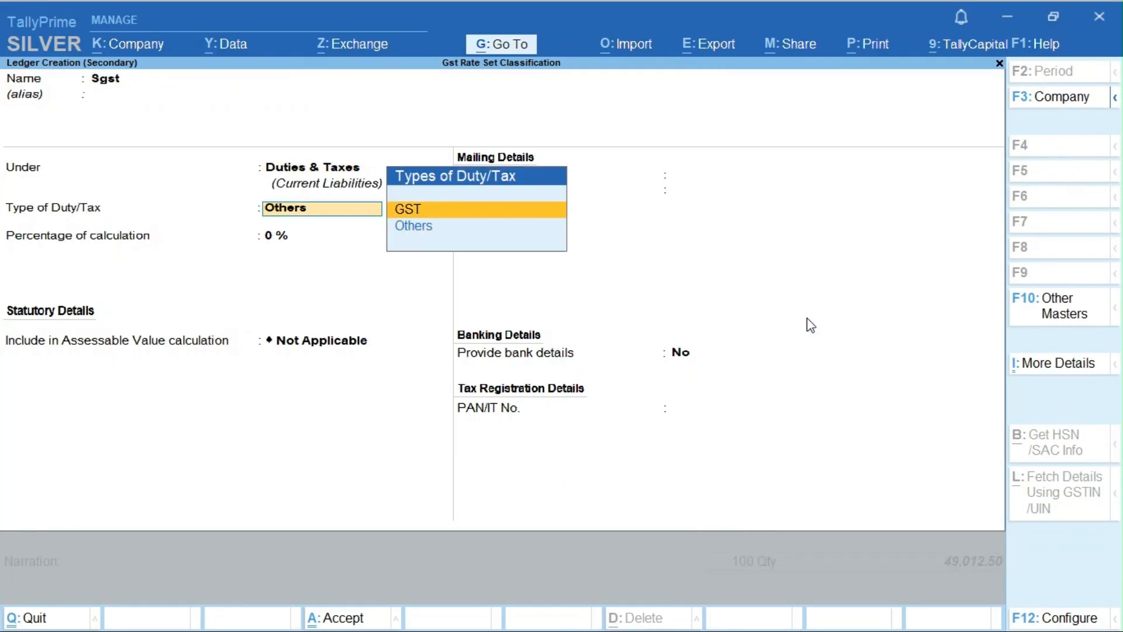
key("Return")
key("Down")
key("Down")
key("Return")
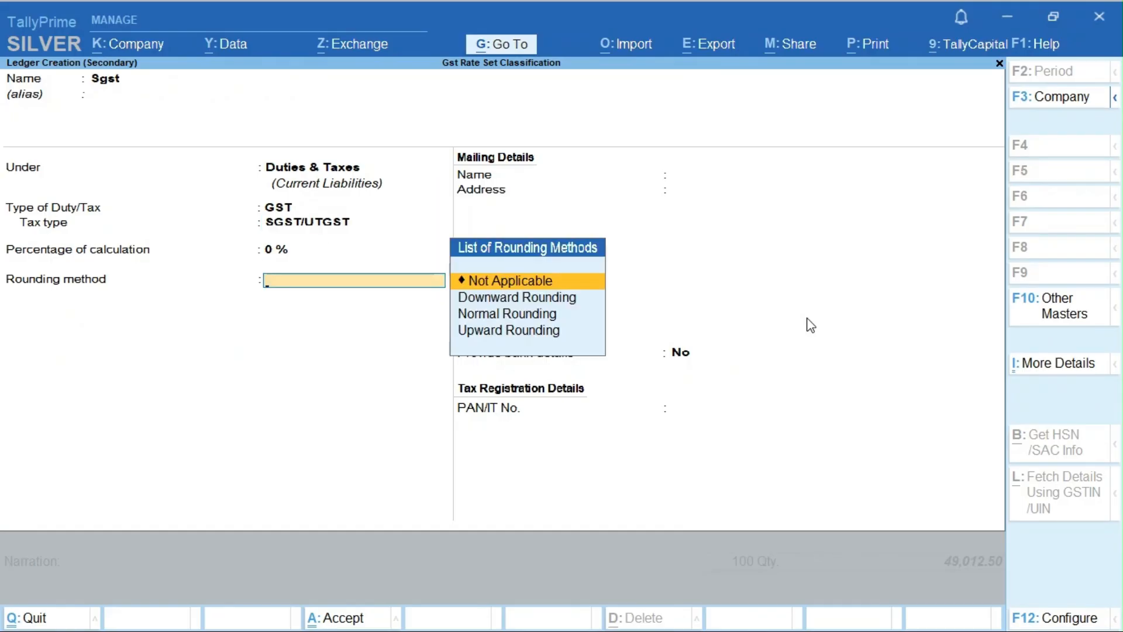
key("ctrl+a")
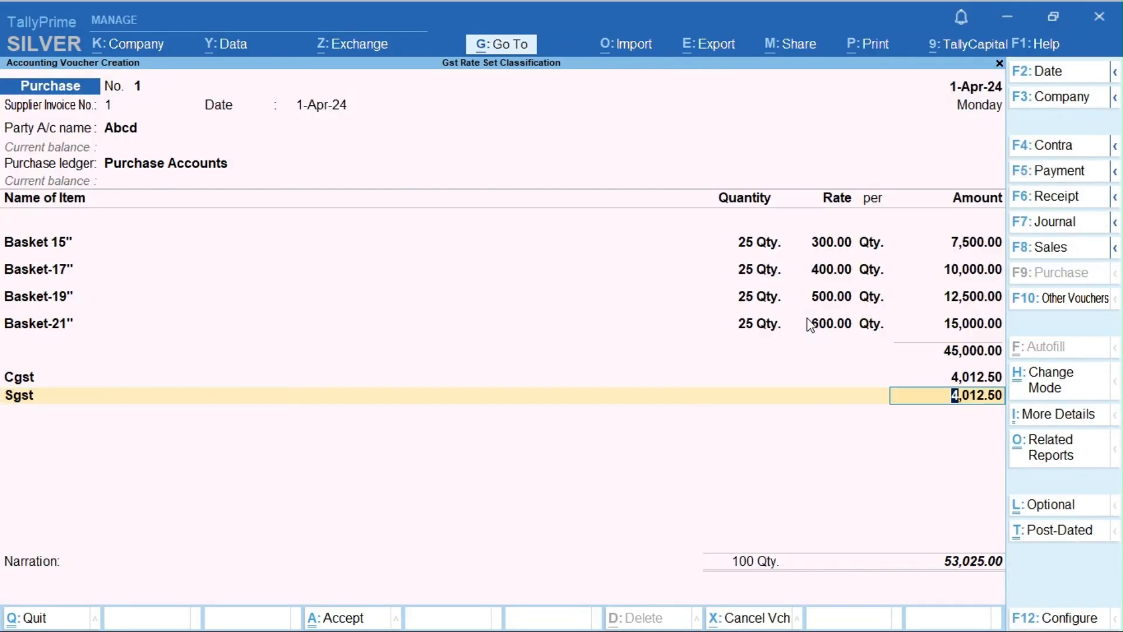
key("ctrl+o")
key("alt+F5")
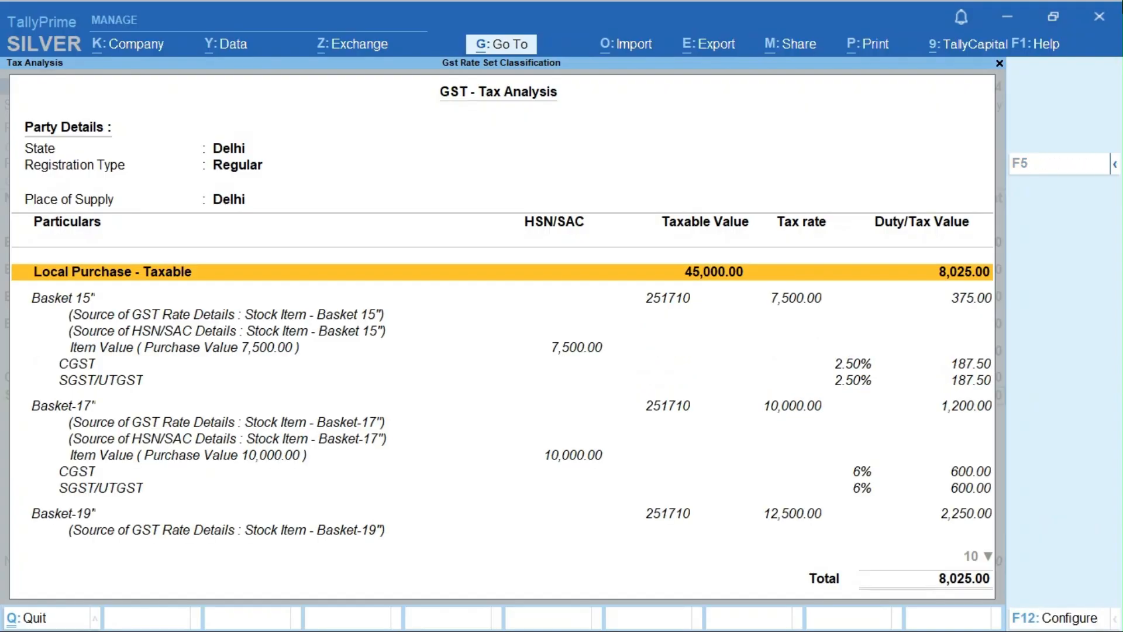
key("Down")
key("Down")
key("Down")
key("Down")
key("Down")
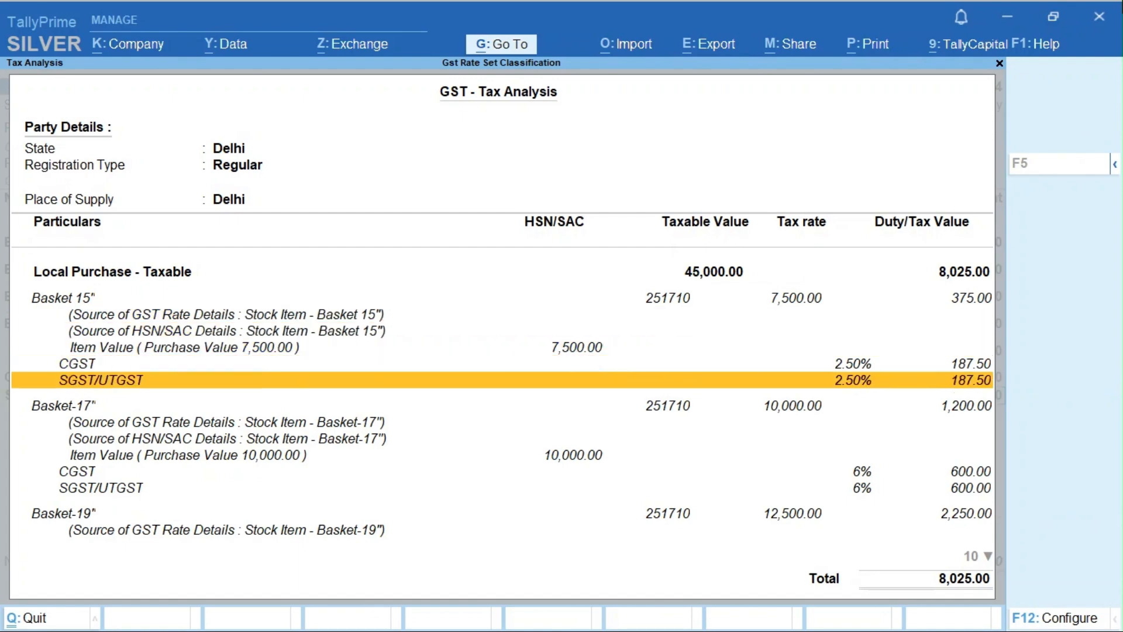
key("Down")
key("Down")
key("Down")
key("Down")
key("Down")
key("Down")
key("Down")
key("Down")
key("Down")
key("Down")
key("Down")
key("Down")
key("Down")
key("Down")
key("Down")
key("Down")
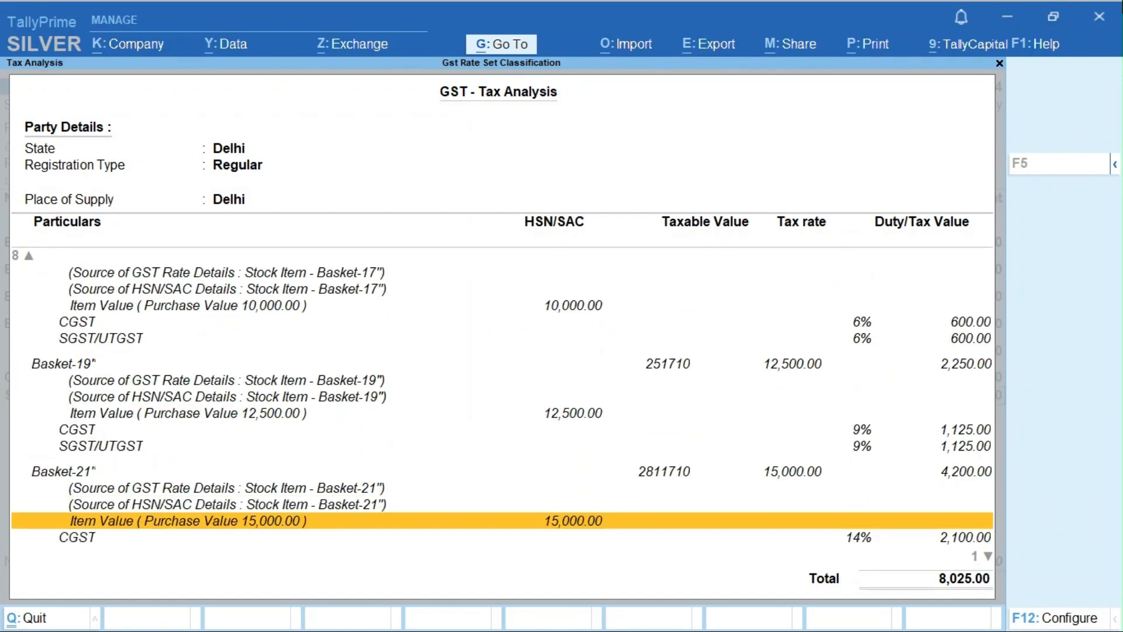
key("Down")
key("Down")
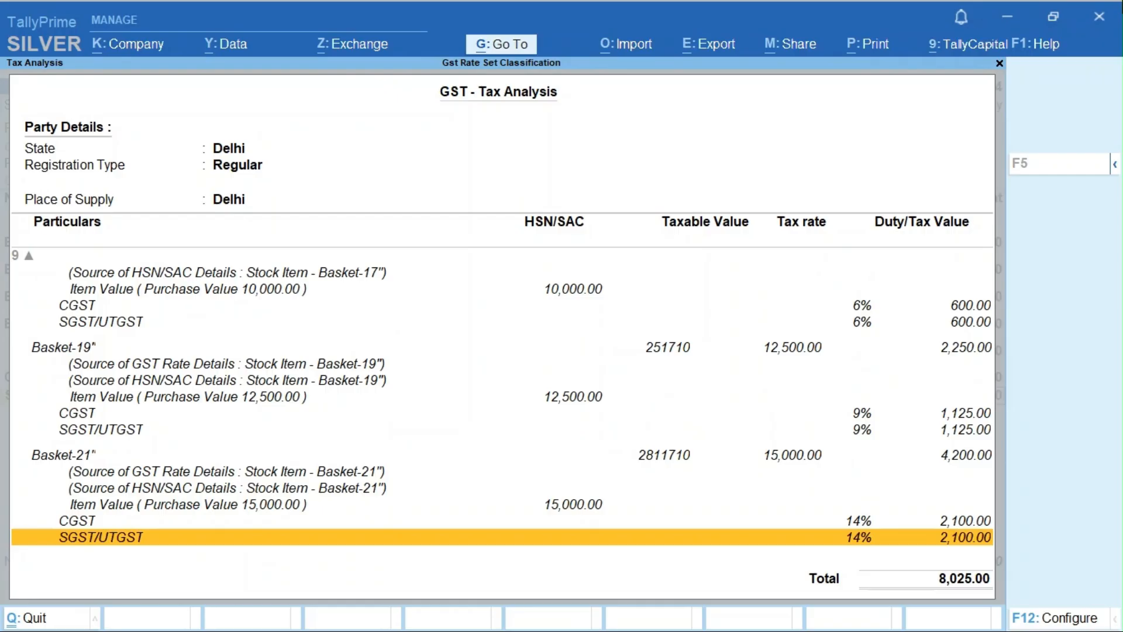
key("Escape")
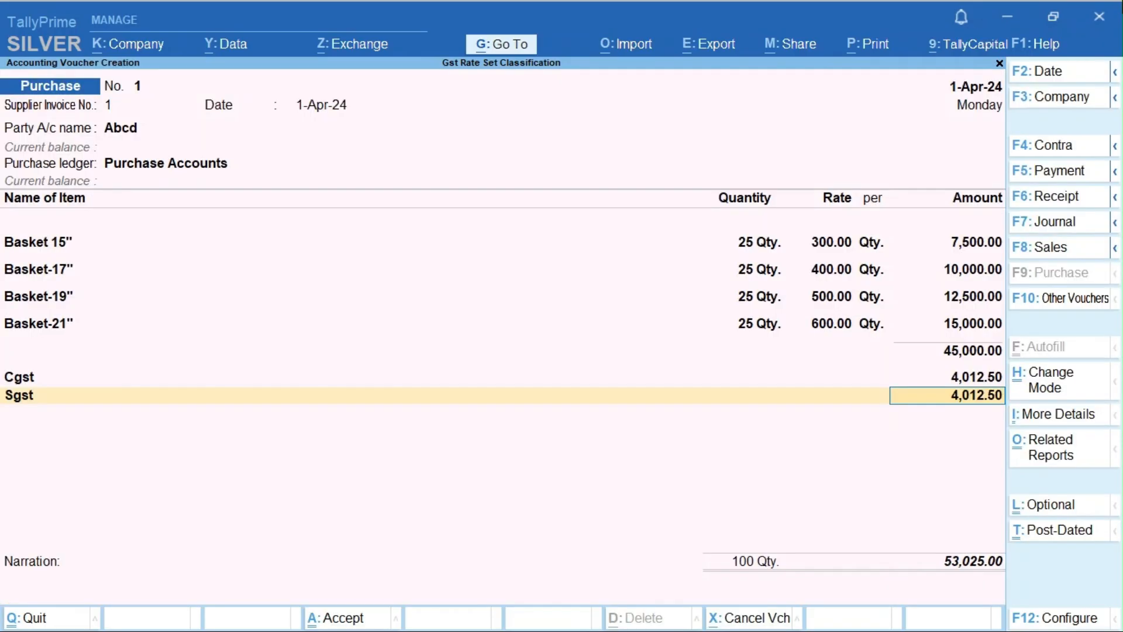
Save purchase voucher No. 1, then leave the blank next voucher while declining to quit.
key("ctrl")
key("ctrl+a")
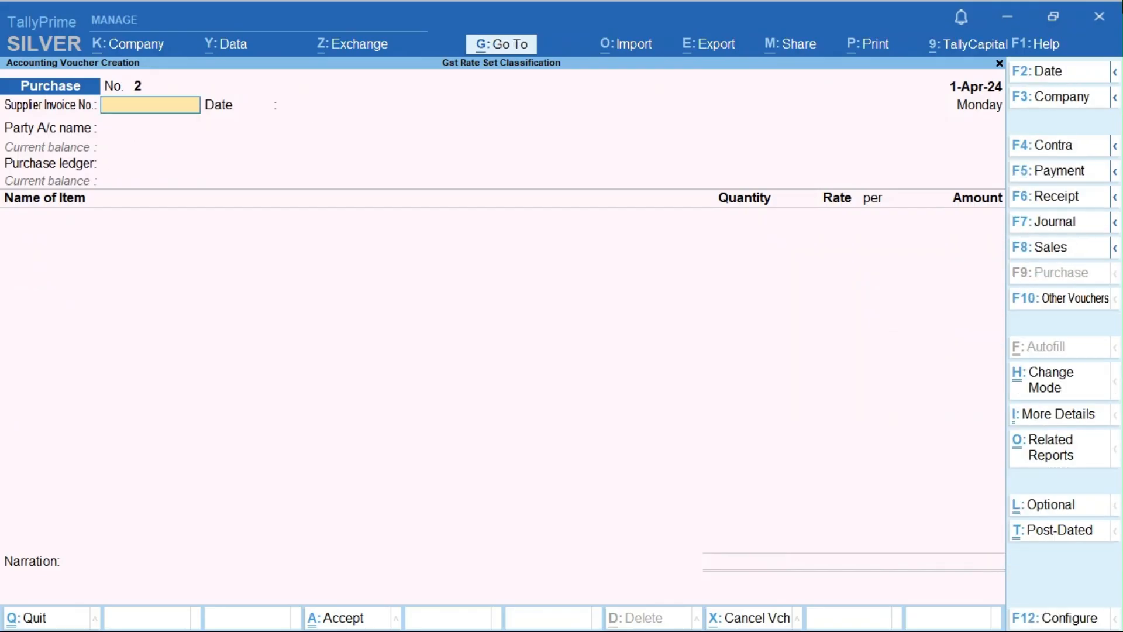
key("Escape")
key("Escape")
key("n")
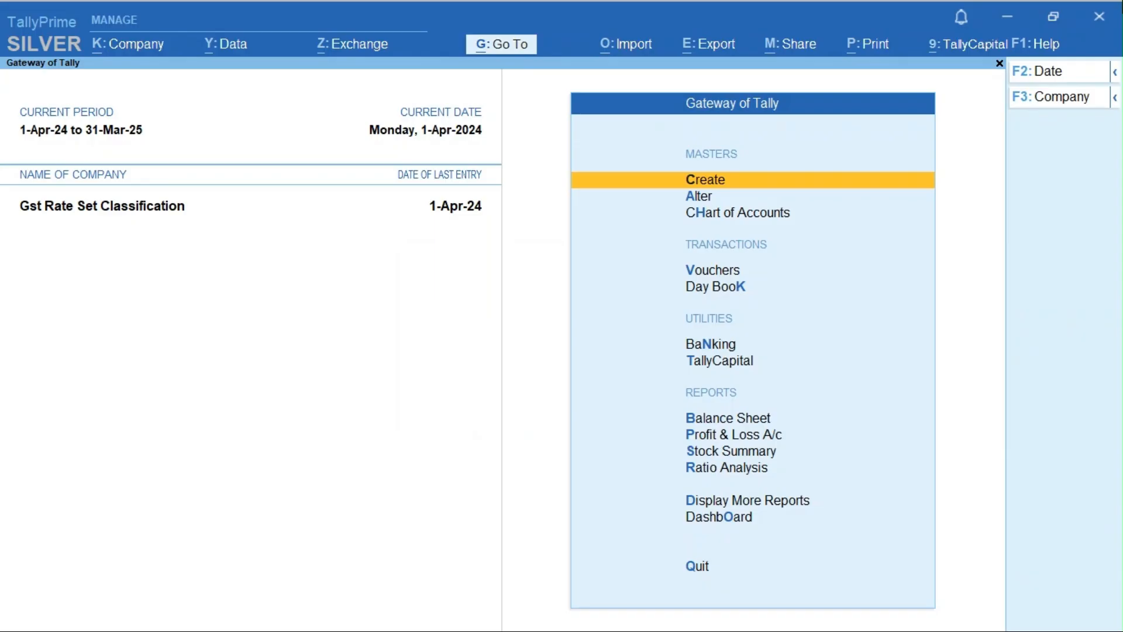
key("Escape")
key("n")
Open the GST Classification list under Alter masters, then close it.
key("Down")
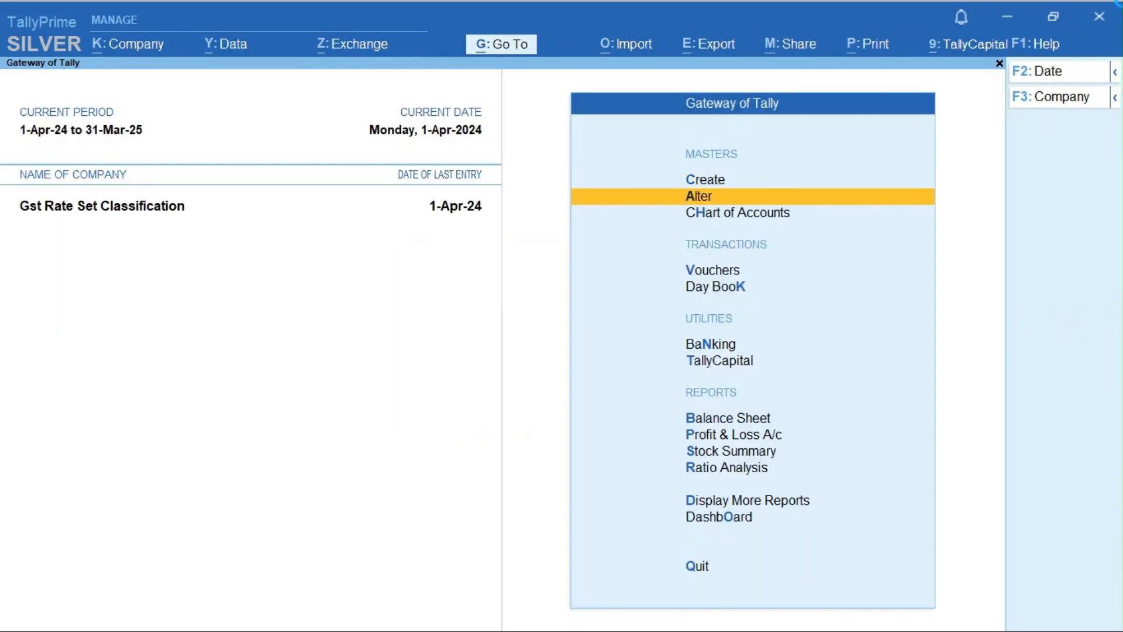
key("Return")
key("Down")
key("Down")
key("Down")
key("Down")
key("Down")
key("Down")
key("Down")
key("Down")
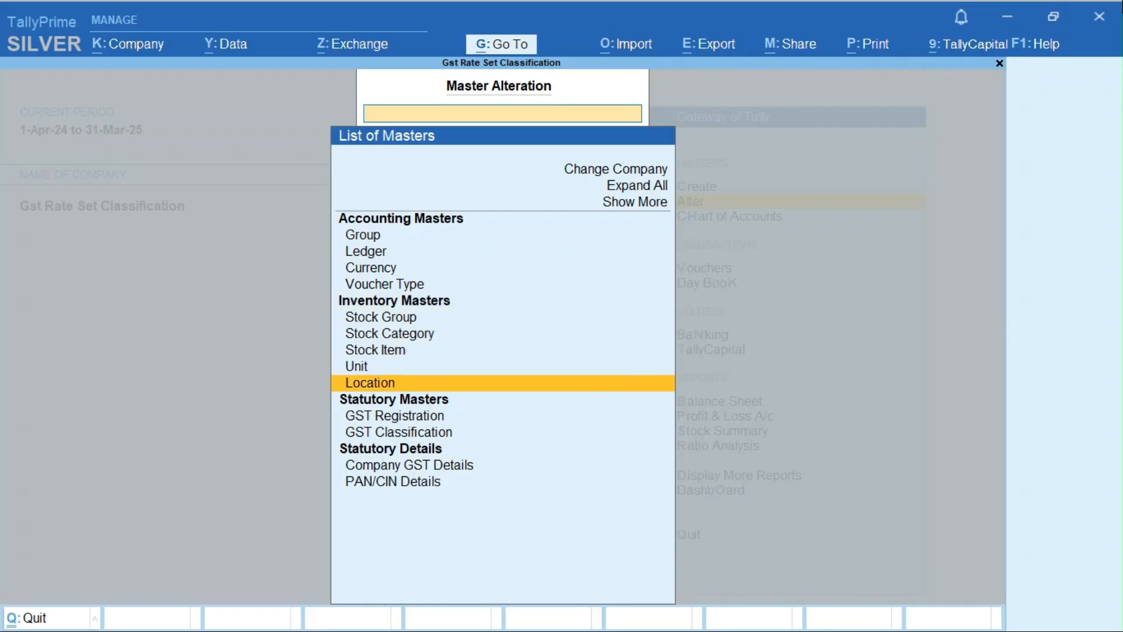
key("Down")
key("Down")
key("Return")
key("Escape")
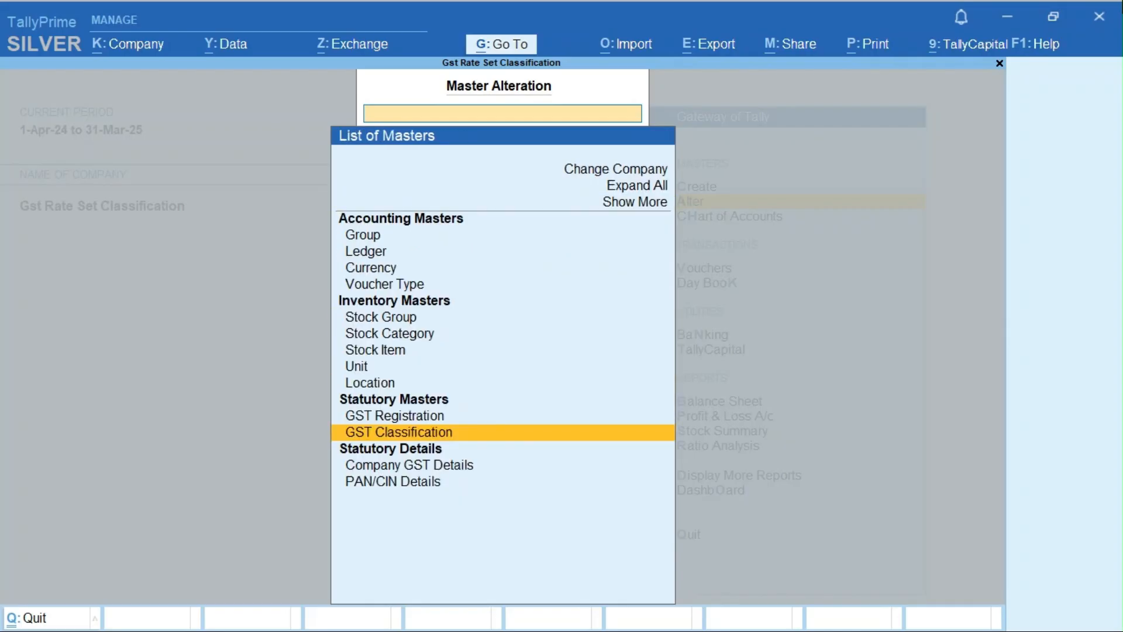
key("Escape")
Reopen the GST Classification masters and scroll through the rate classifications.
key("Return")
key("Down")
key("Down")
key("Down")
key("Down")
key("Down")
key("Down")
key("Down")
key("Down")
key("Down")
key("Down")
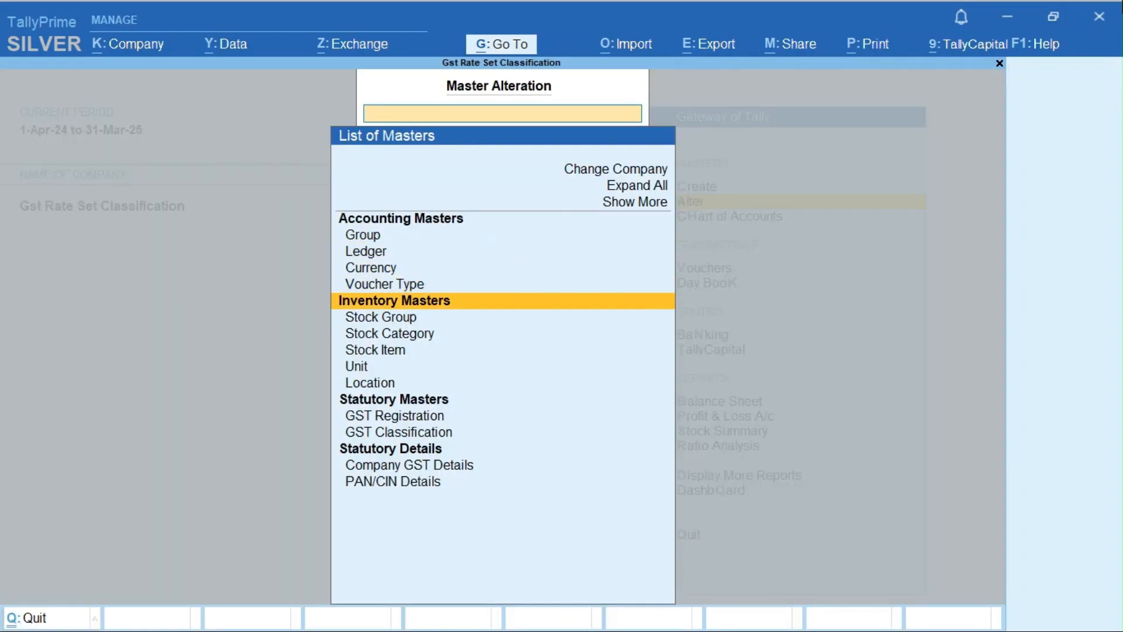
key("Down")
key("Down")
key("Return")
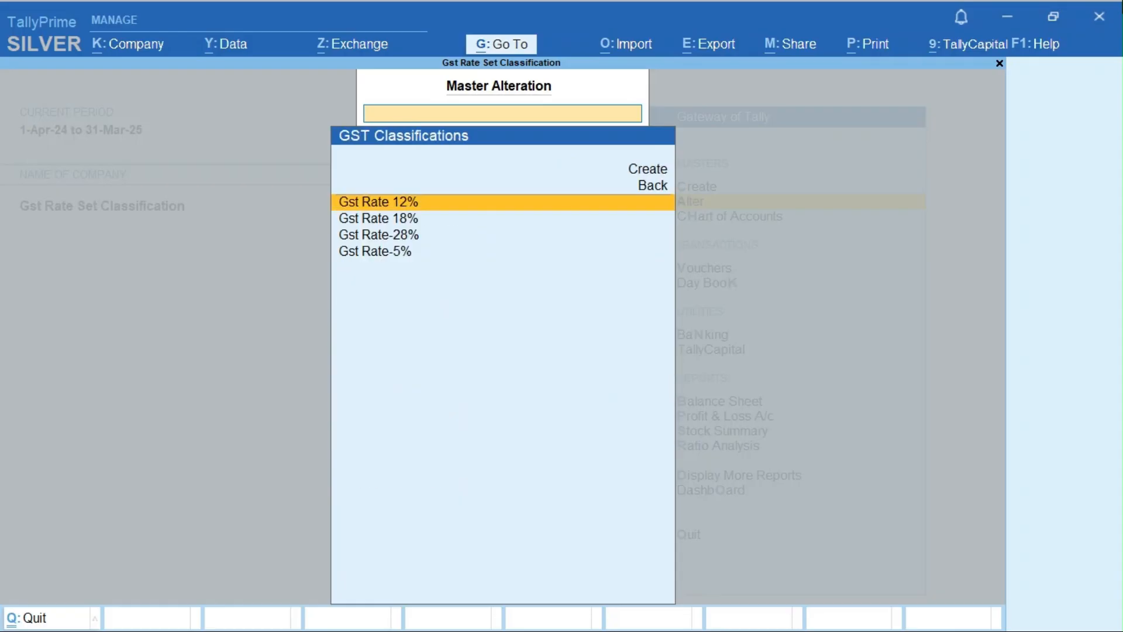
key("Down")
key("Down")
key("Down")
key("Up")
Return to the Gateway and start a new purchase voucher, No. 2.
key("Up")
key("Up")
key("Up")
key("Escape")
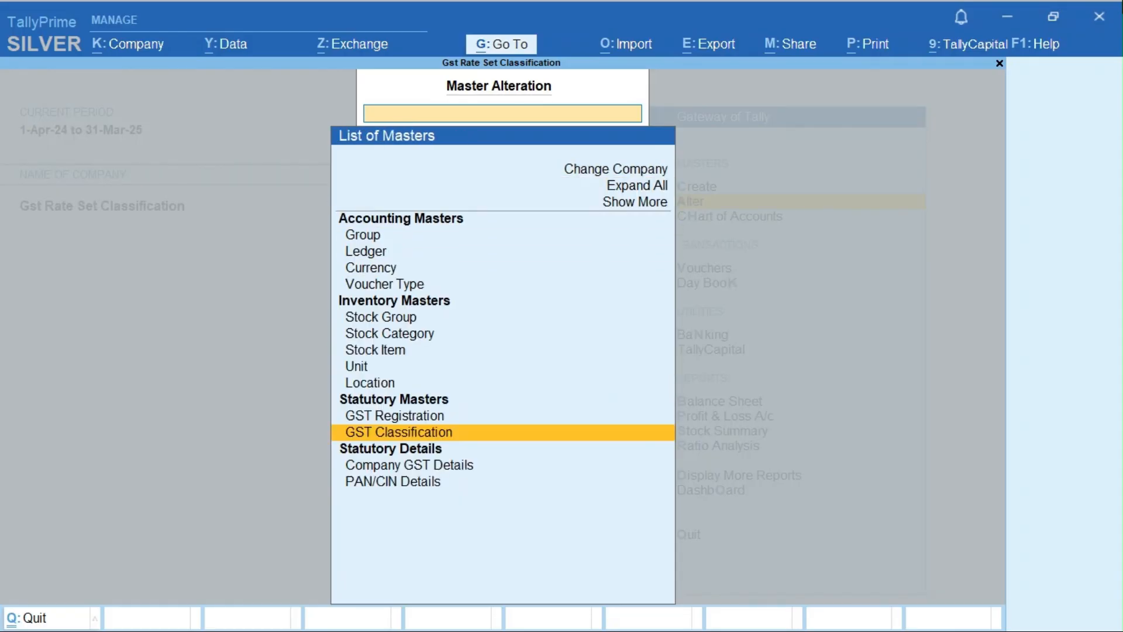
key("Escape")
key("Up")
key("Escape")
key("Escape")
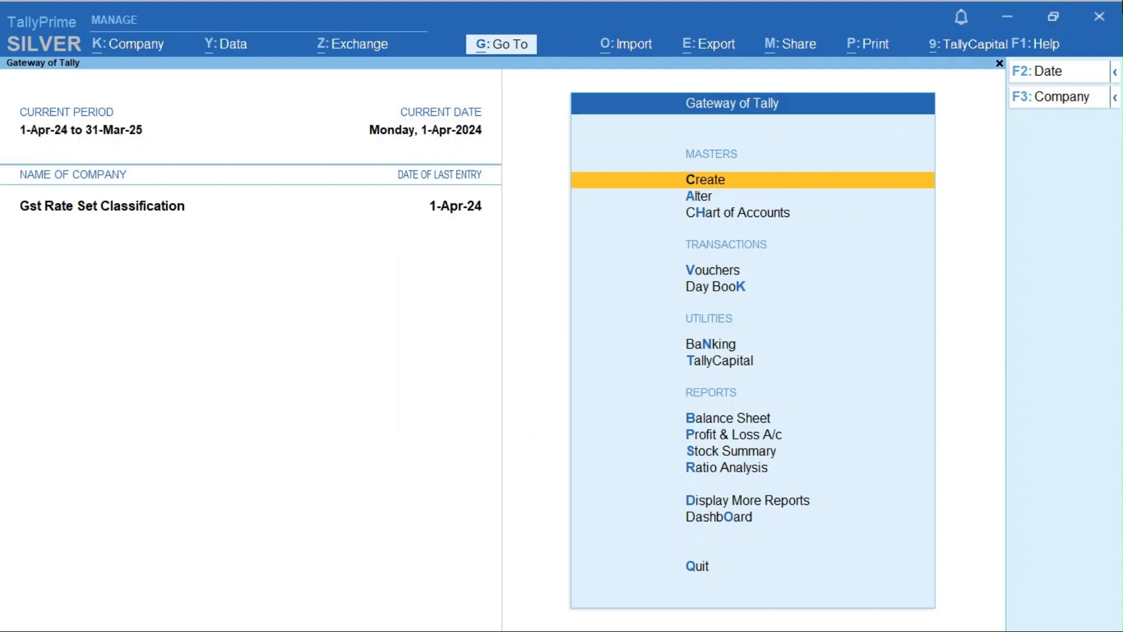
key("v")
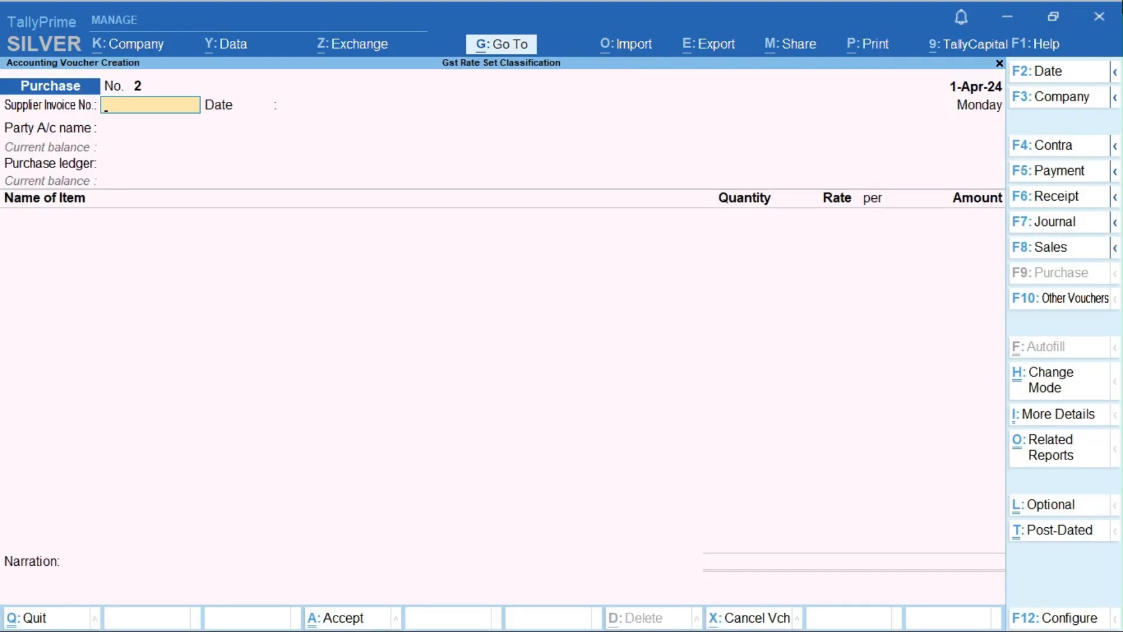
Switch to a Sales voucher for party Abcd and create a 'Sales Account' ledger under Sales Accounts.
key("F8")
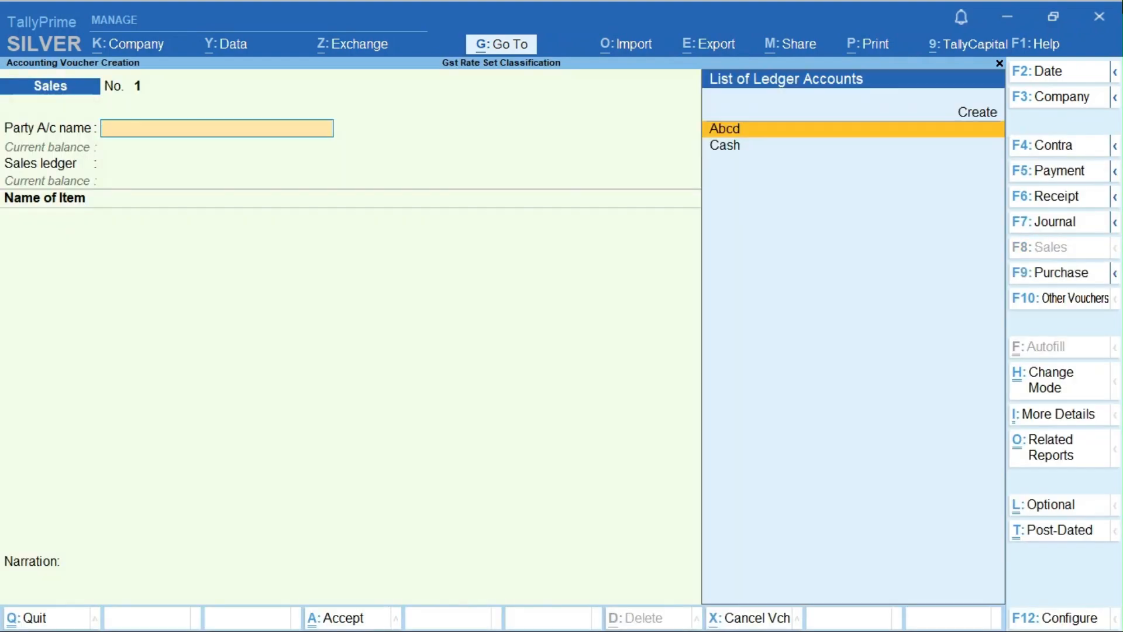
key("Return")
key("Return")
key("Return")
key("Return")
key("Return")
key("Return")
key("Return")
key("Return")
key("Return")
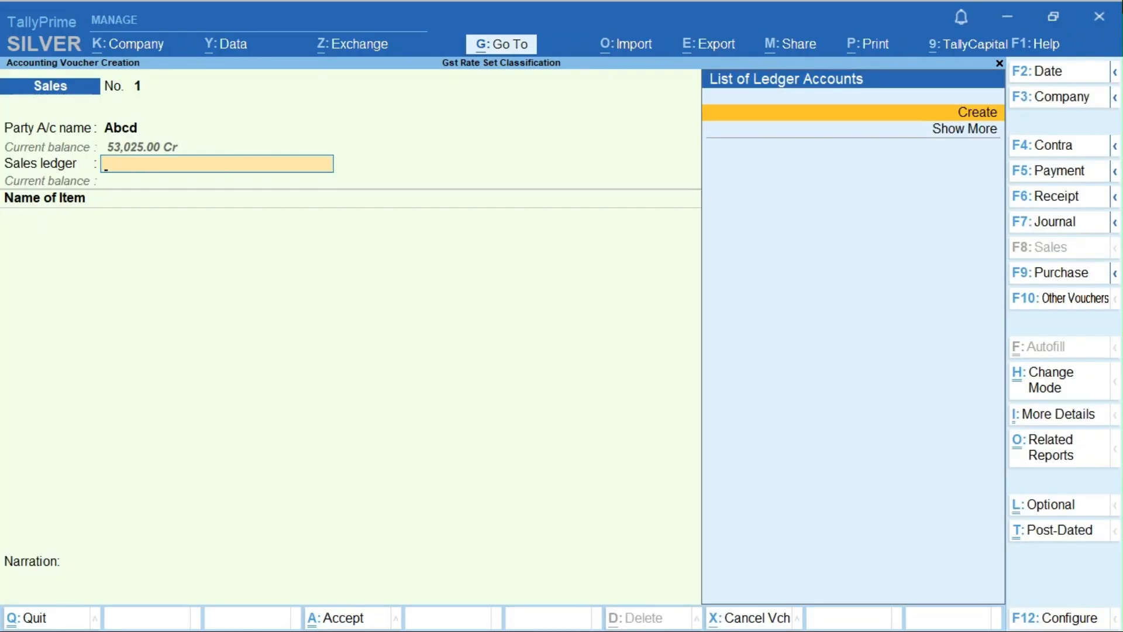
key("alt+c")
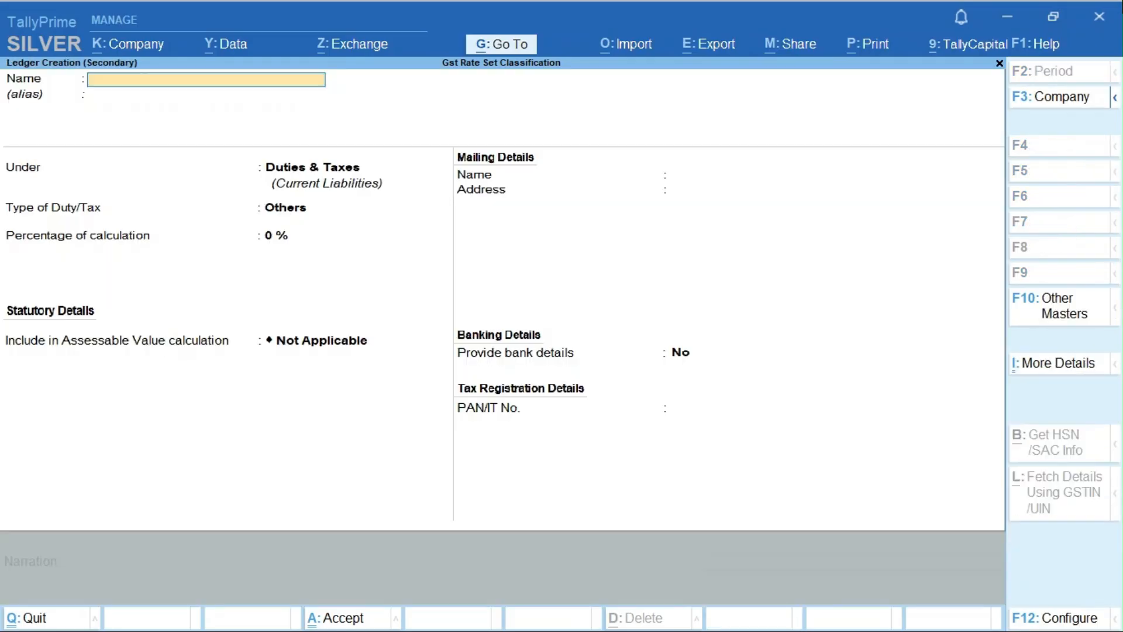
type("Sales Account")
key("Return")
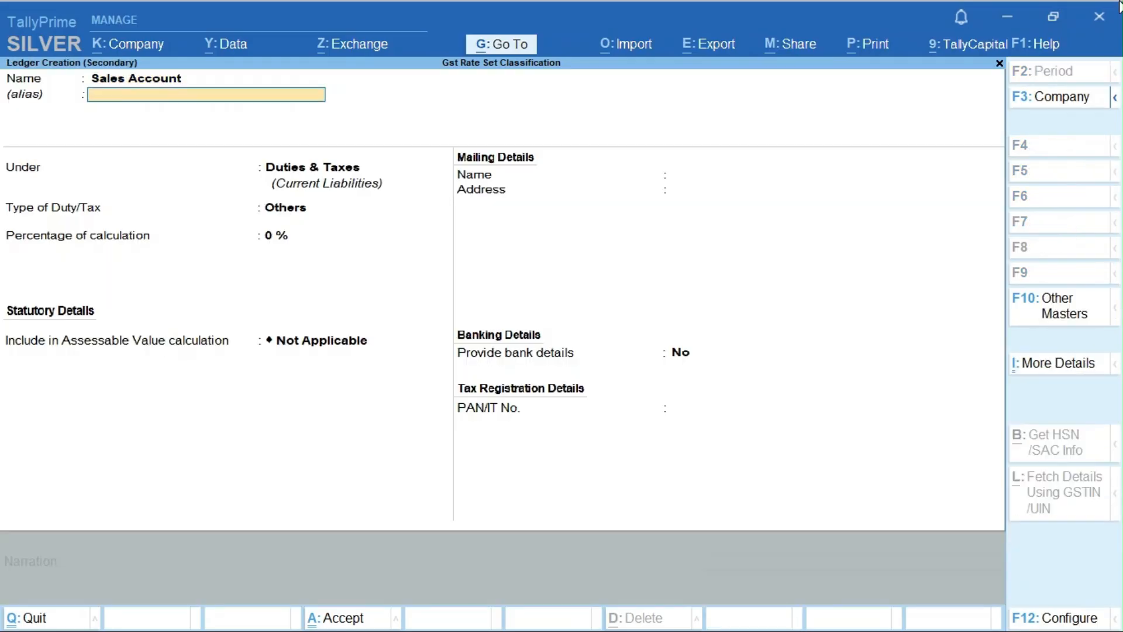
type("Sa")
key("Return")
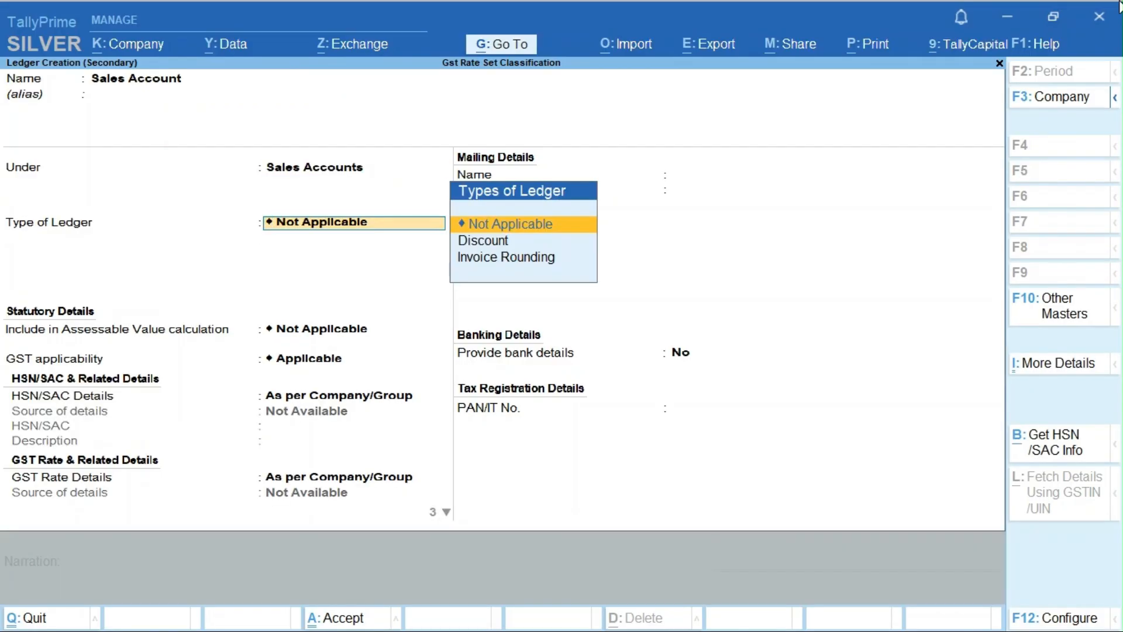
key("ctrl+a")
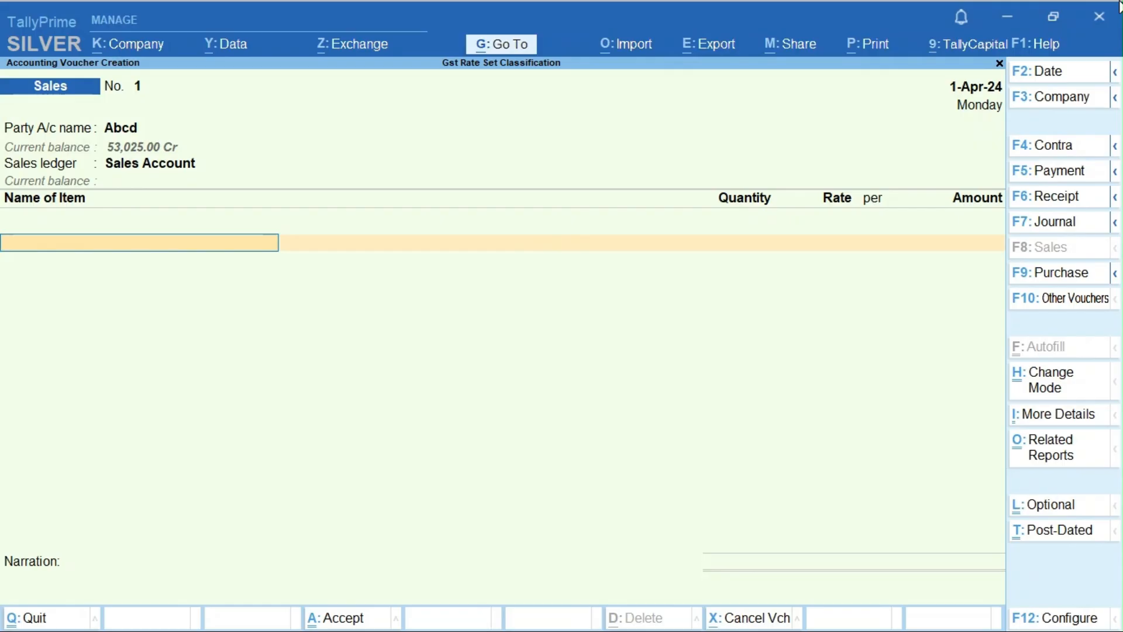
Add Basket 15" (10 at 600) and Basket-17" (17 at 700) to the sales voucher.
type("Ba")
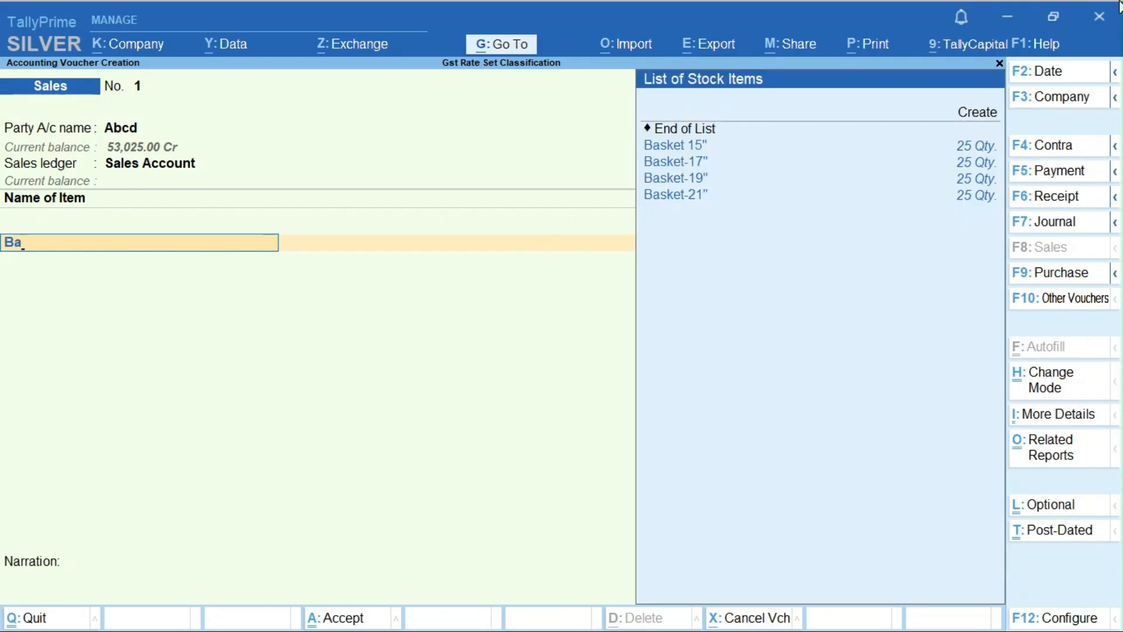
key("Return")
type("10")
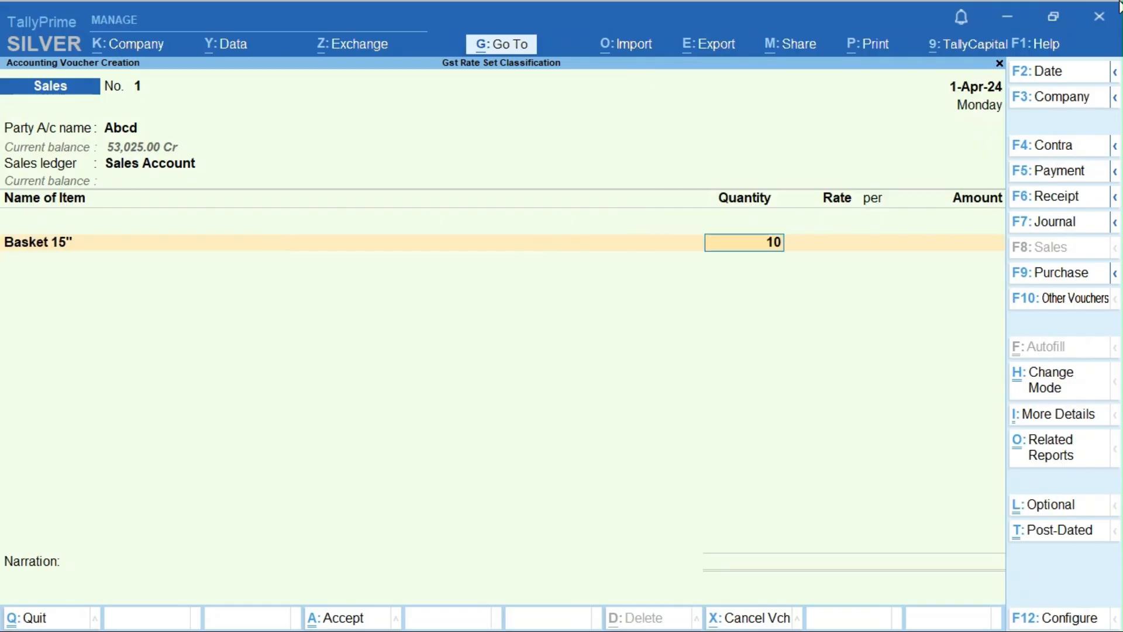
key("Return")
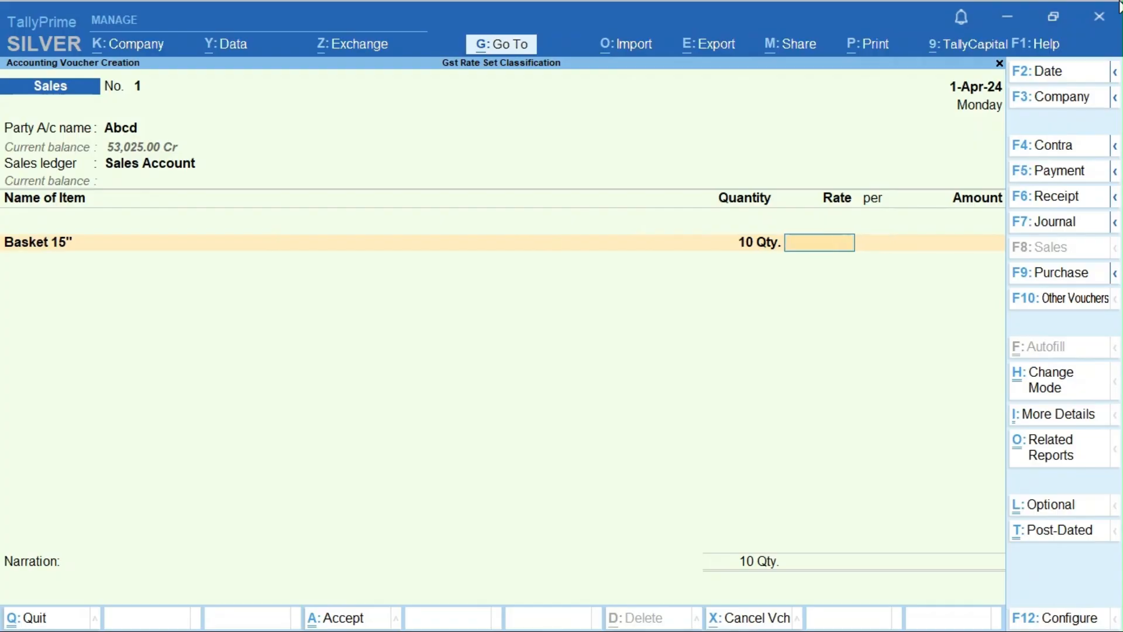
type("6000")
key("Return")
key("Return")
key("Return")
type("Ba")
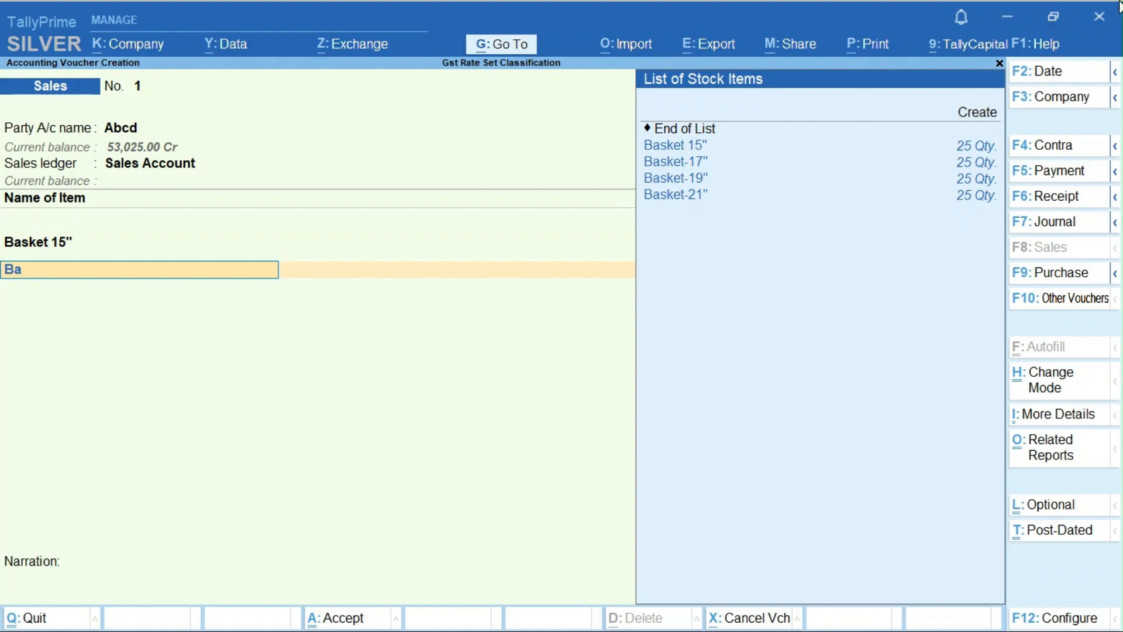
key("Down")
key("Return")
type("17")
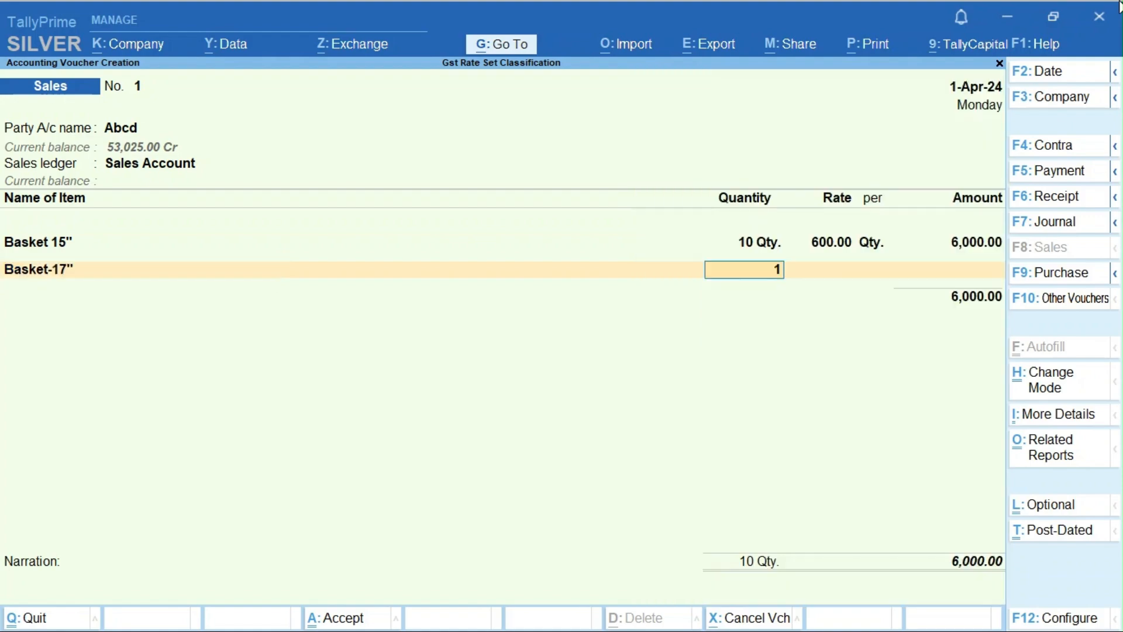
key("Return")
type("600")
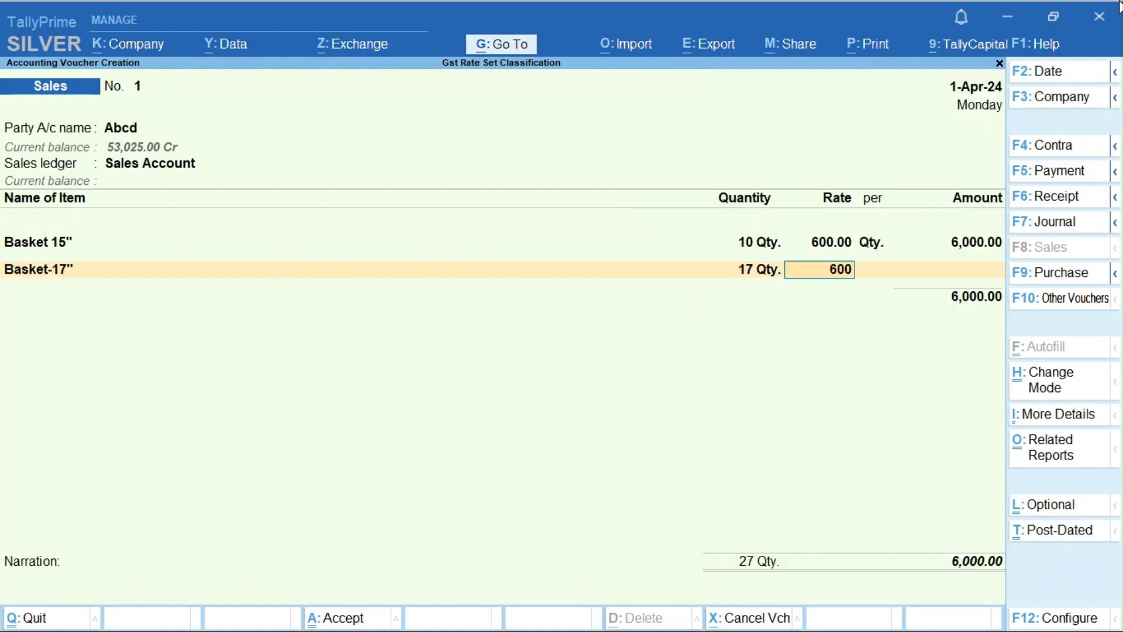
key("BackSpace")
key("BackSpace")
key("BackSpace")
type("700")
key("Return")
key("Return")
Add Basket-19" (10 at 800) and Basket-21" (10 at 900) as the next item lines.
key("Return")
type("Bas")
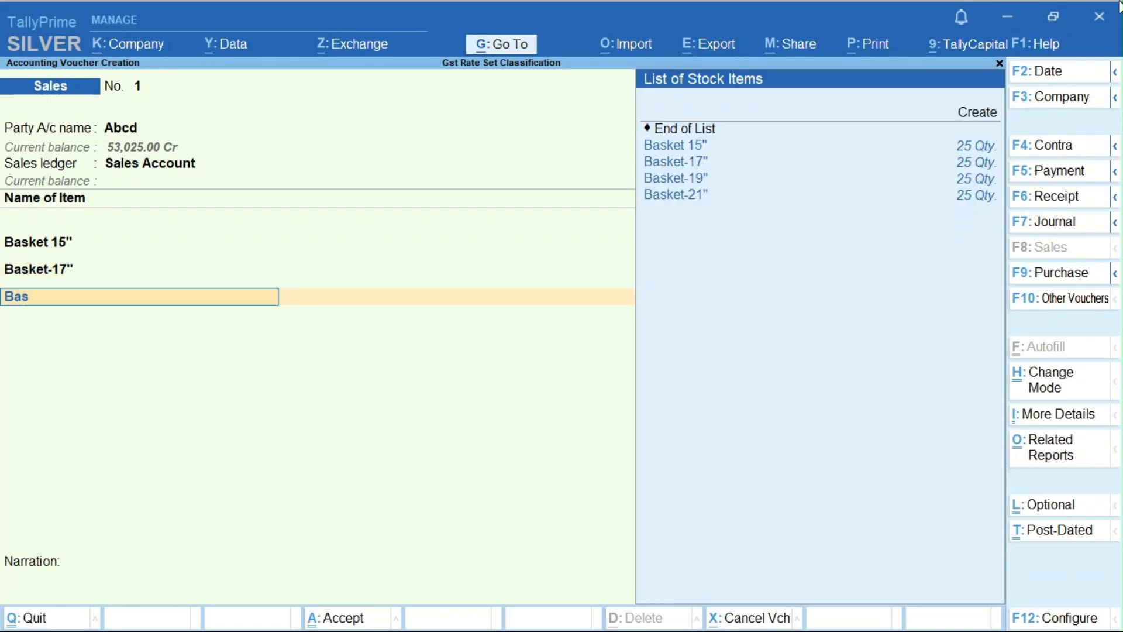
key("Down")
key("Down")
key("Return")
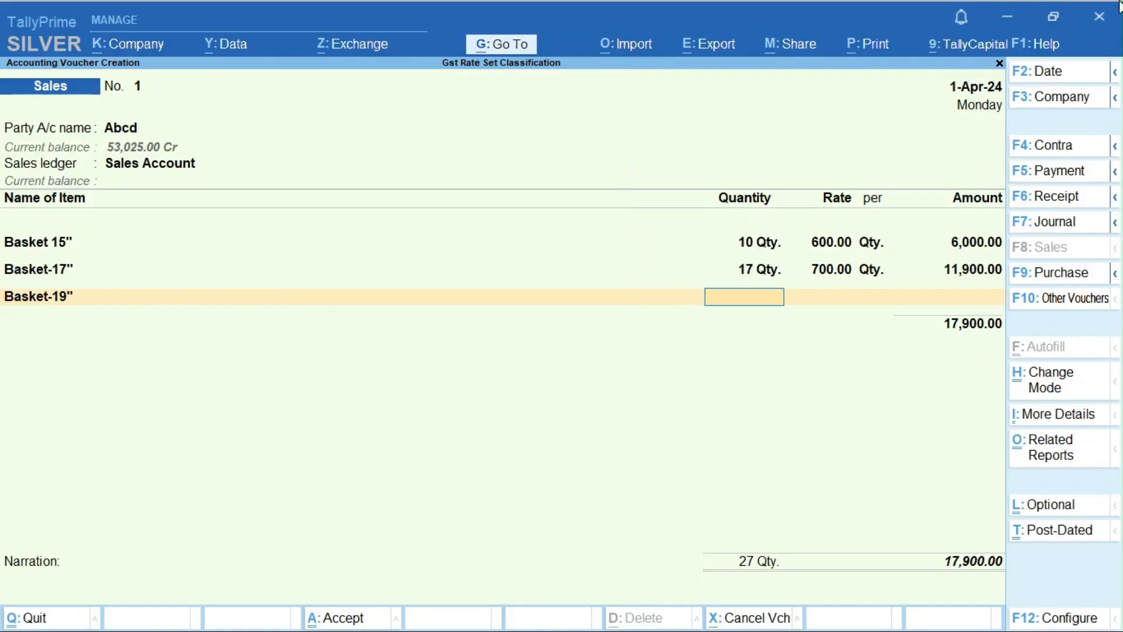
type("10")
key("Return")
type("800")
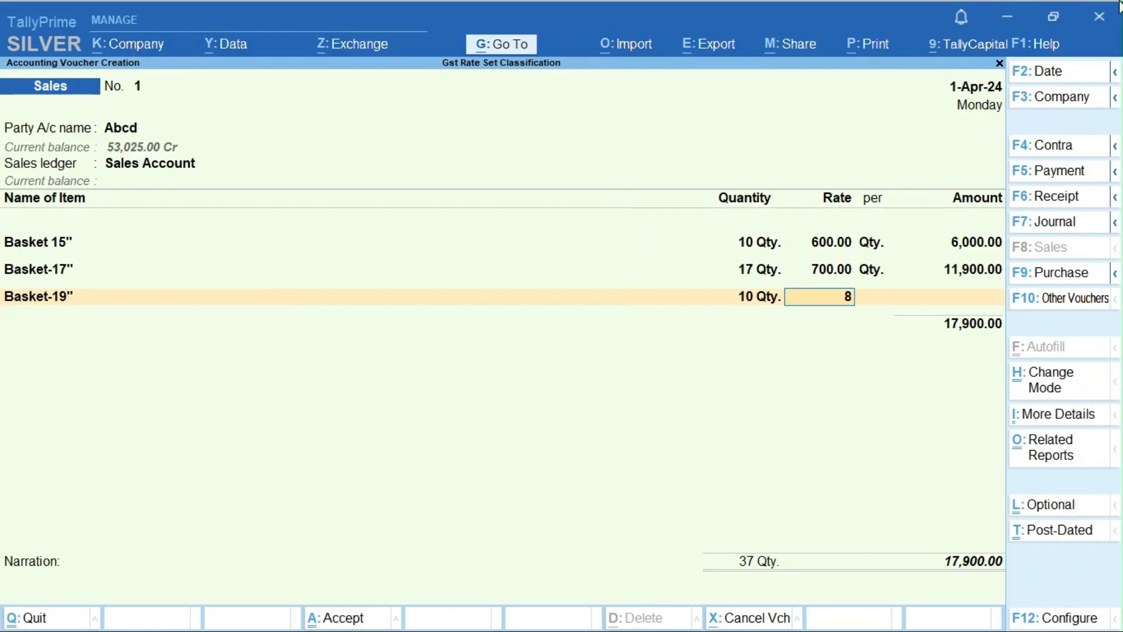
key("Return")
key("Return")
type("Bas")
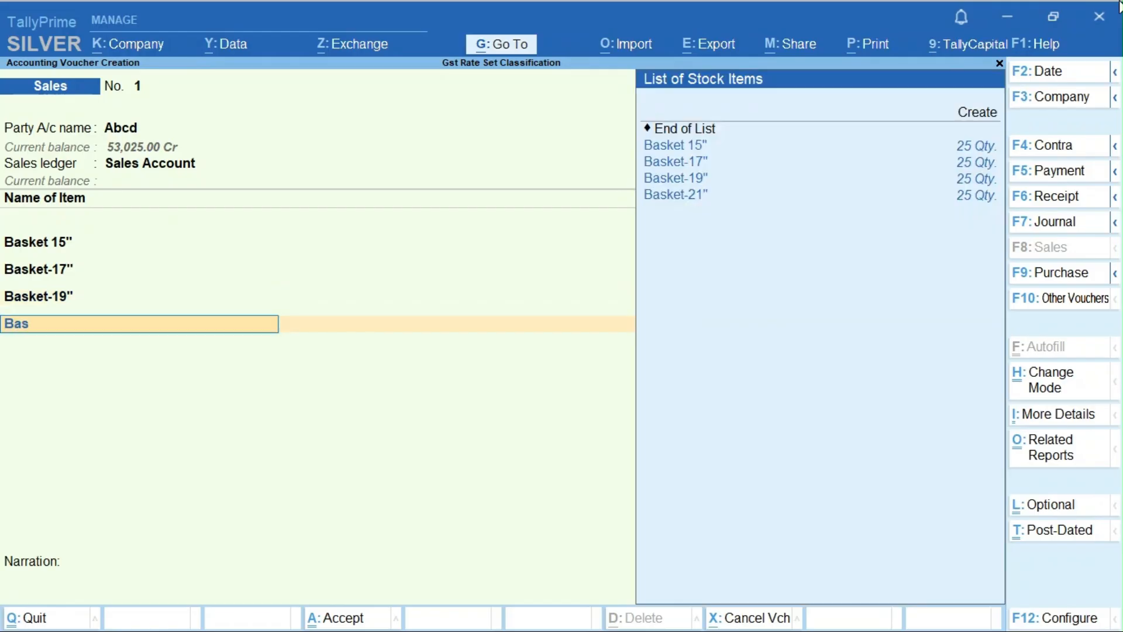
key("Down")
key("Down")
key("Down")
key("Return")
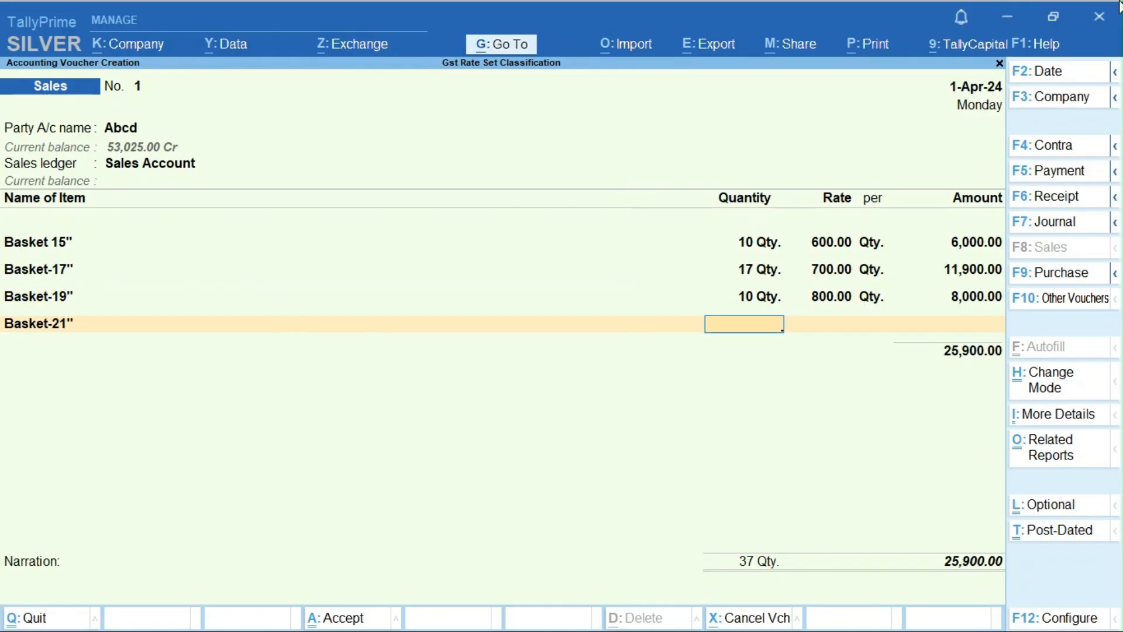
type("10")
key("Return")
type("900")
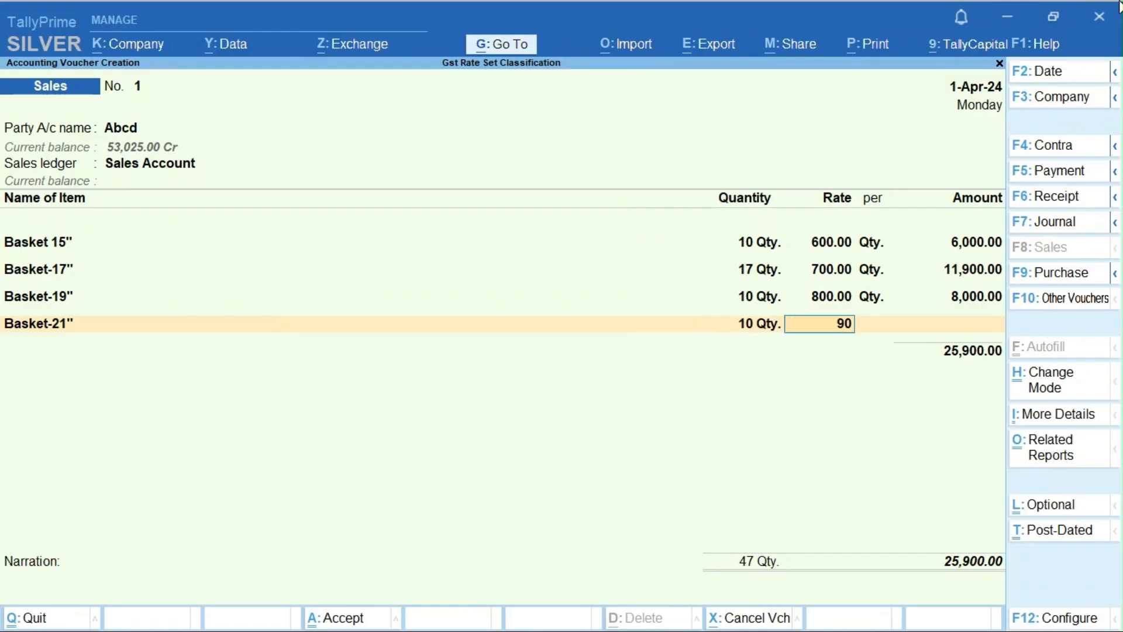
key("Return")
key("Return")
Add the Cgst and Sgst tax ledgers to the sales voucher.
type("Cg")
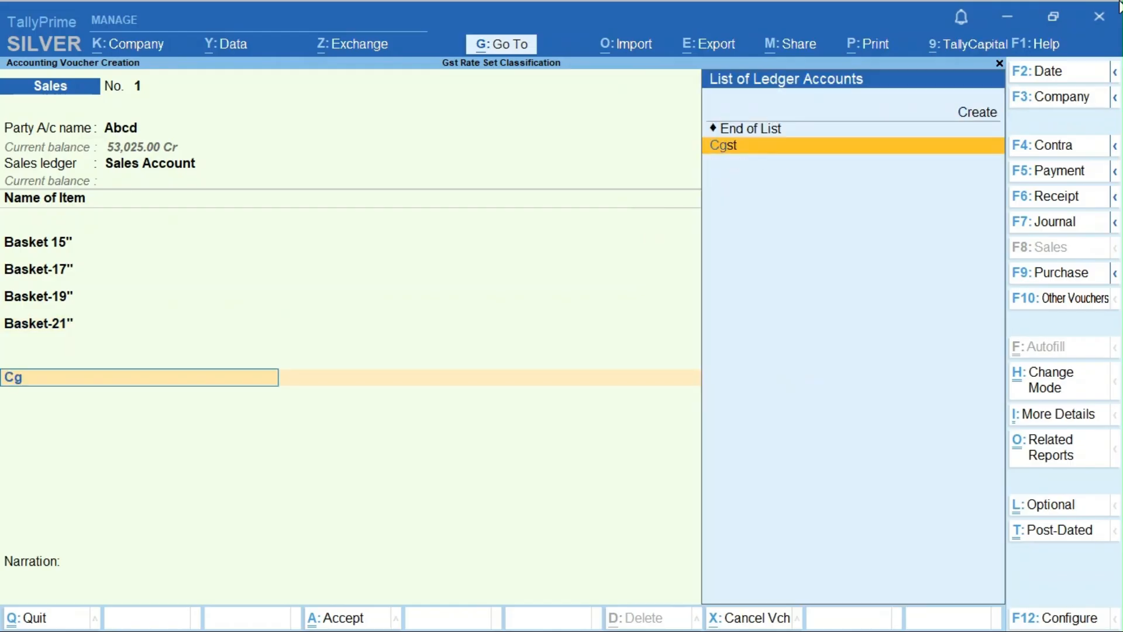
key("Return")
key("Return")
type("Sg")
key("Return")
key("Return")
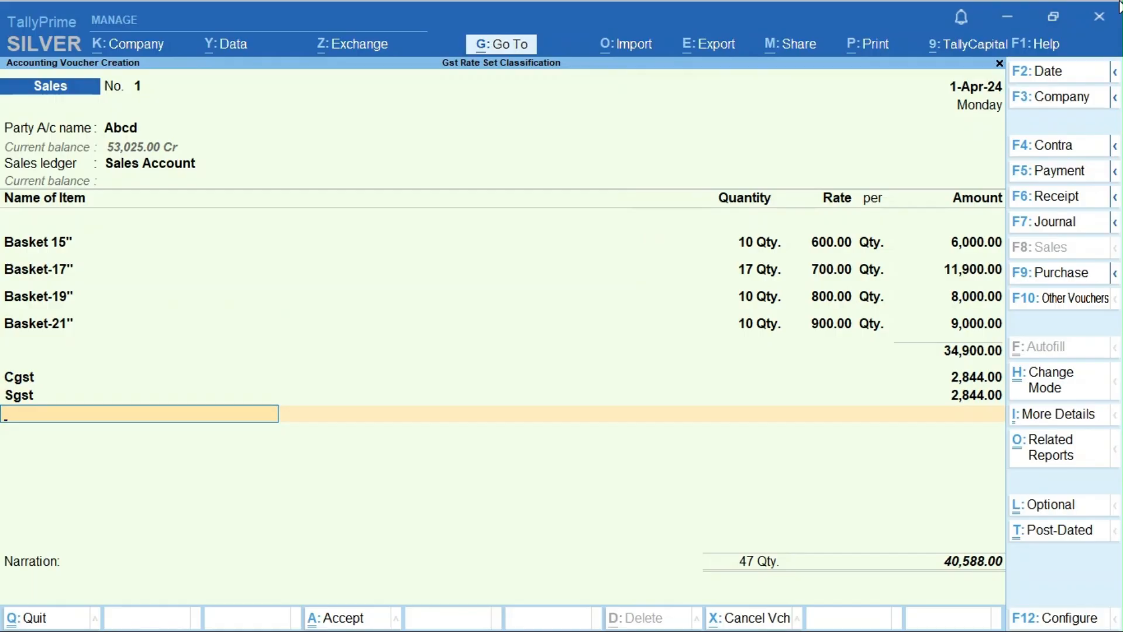
Review the detailed per-item GST analysis, save sales voucher No. 1 at 40,588.00, and leave the next voucher.
key("ctrl+o")
key("F5")
key("Down")
key("Down")
key("Down")
key("Down")
key("Down")
key("Down")
key("Down")
key("Down")
key("Down")
key("Down")
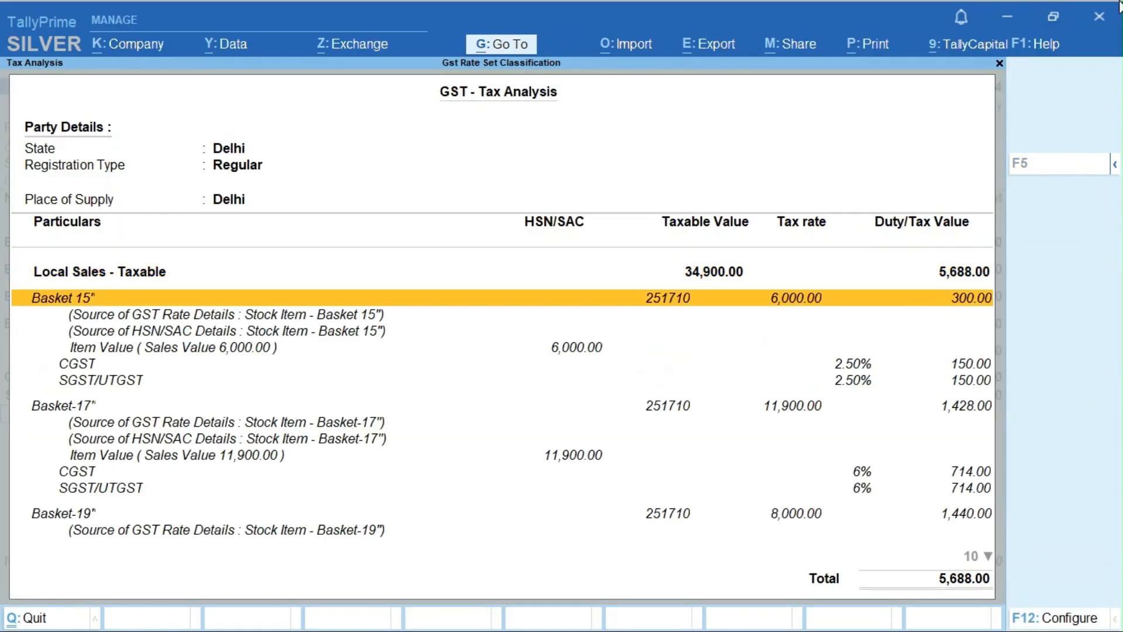
key("Down")
key("Down")
key("Down")
key("Down")
key("Down")
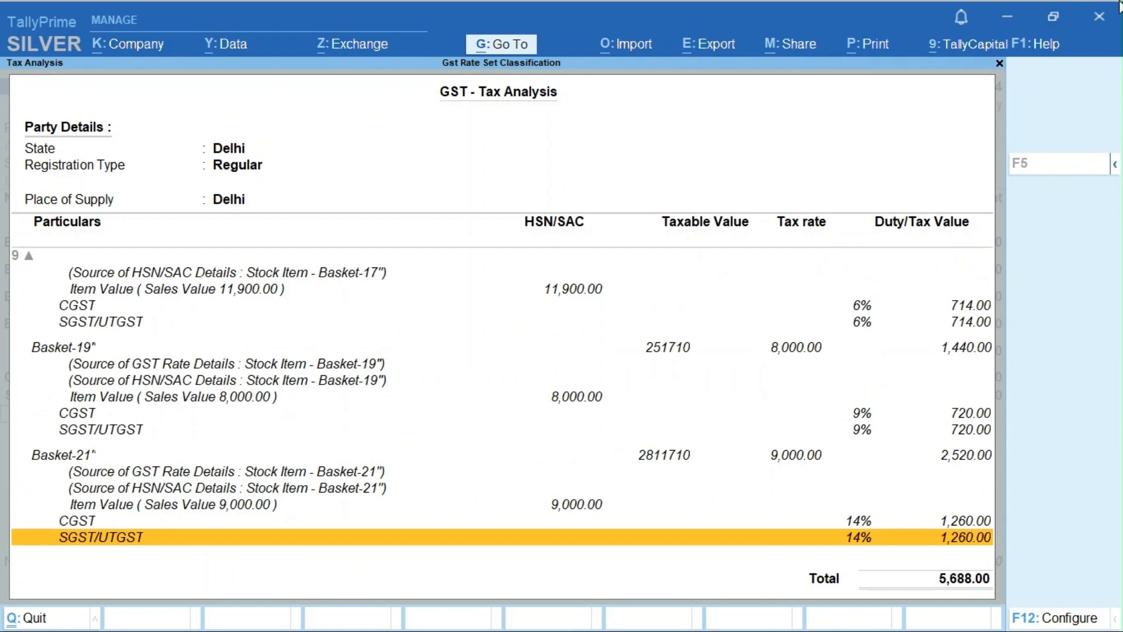
key("Escape")
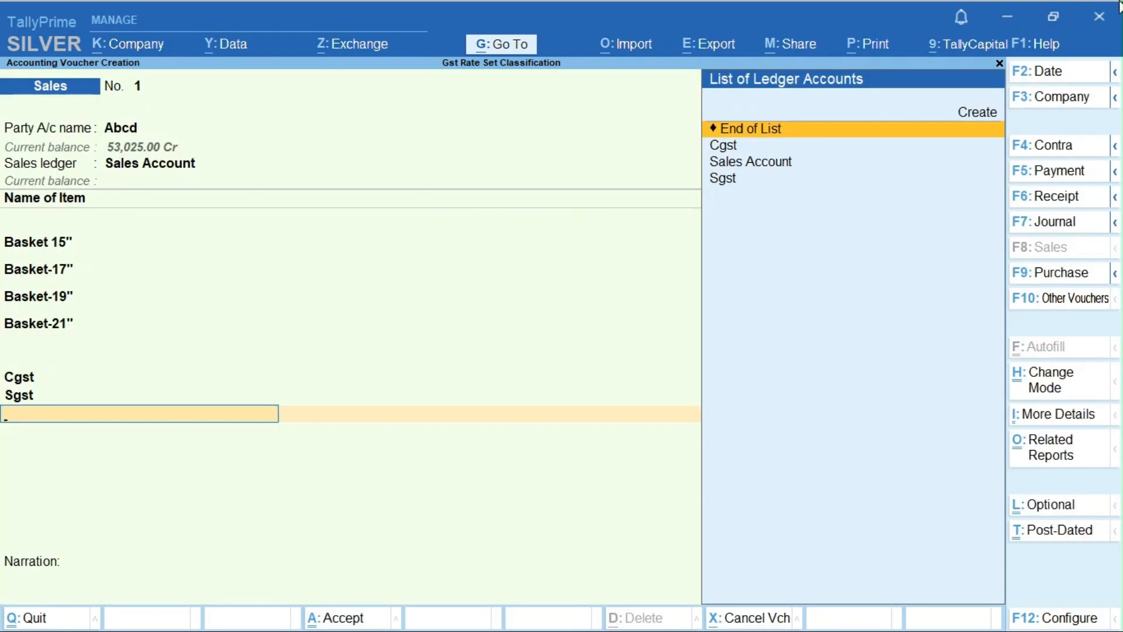
key("ctrl+a")
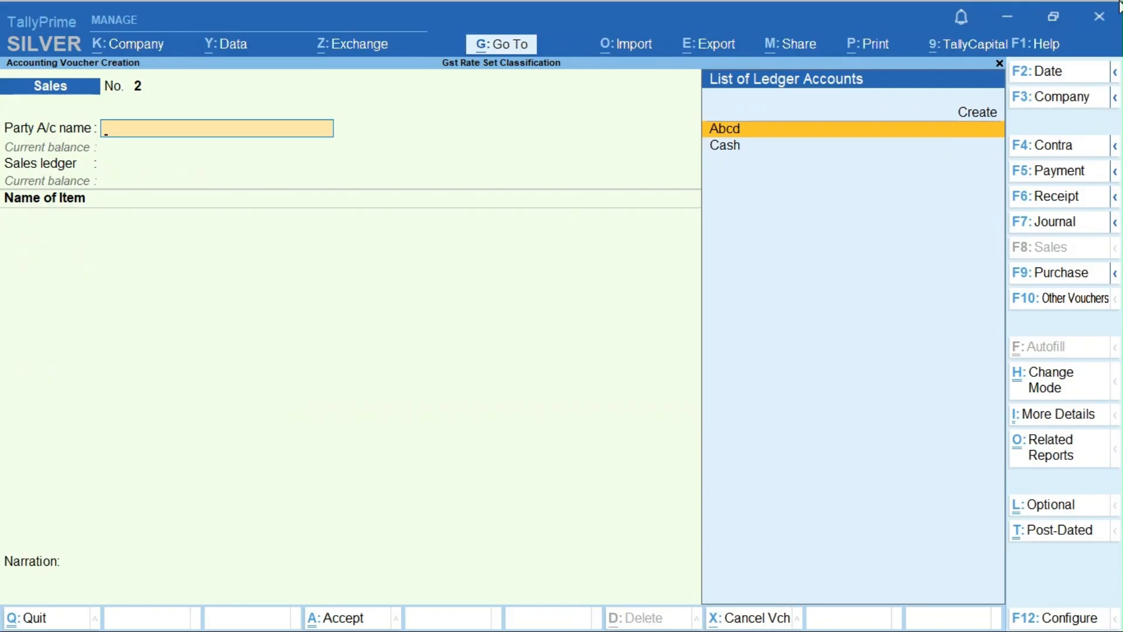
key("Escape")
key("Escape")
key("Escape")
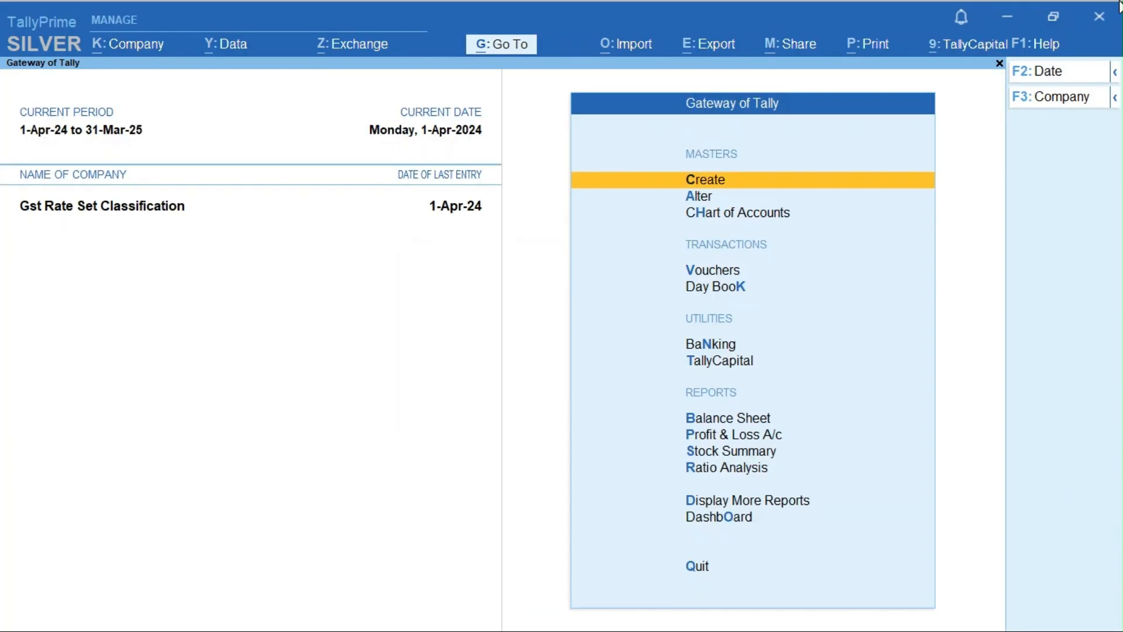
Open the Day Book from More Reports and look over the day's entries.
key("Escape")
key("Escape")
key("Escape")
key("Escape")
key("d")
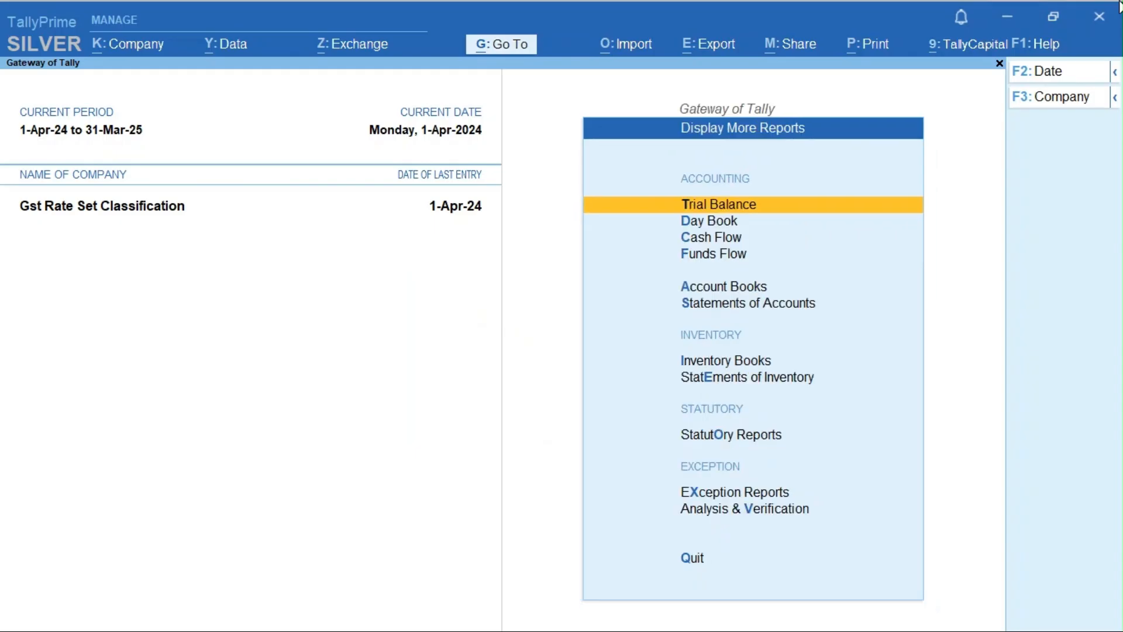
key("Down")
key("Down")
key("Down")
key("Down")
key("Up")
key("Up")
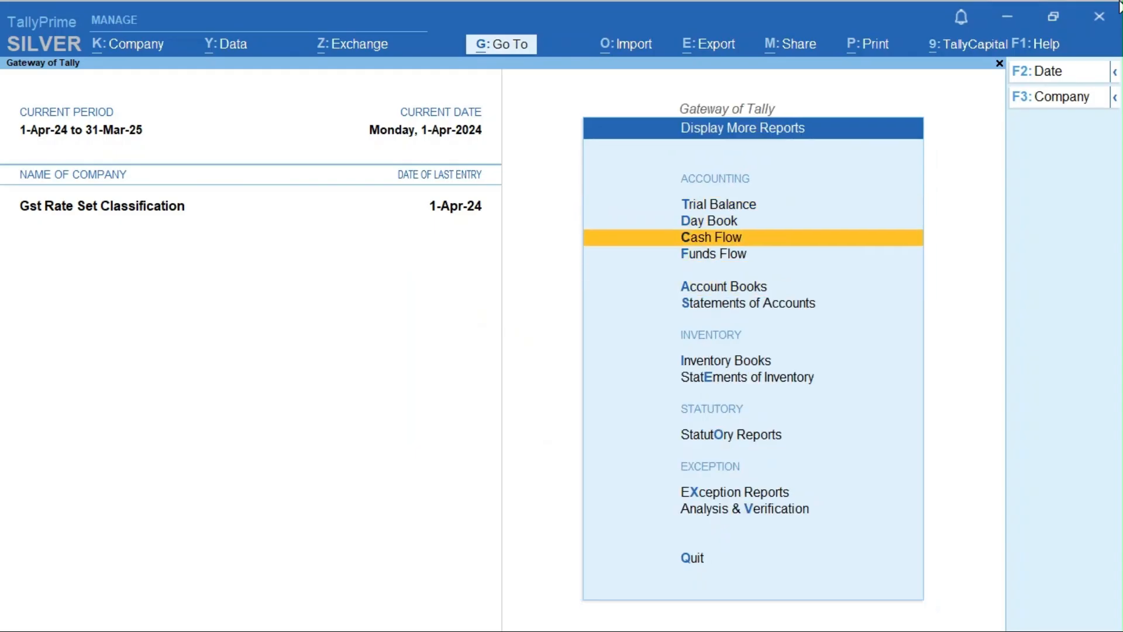
key("Up")
key("Down")
key("Down")
key("Down")
key("Down")
key("Up")
key("Up")
key("Up")
key("Up")
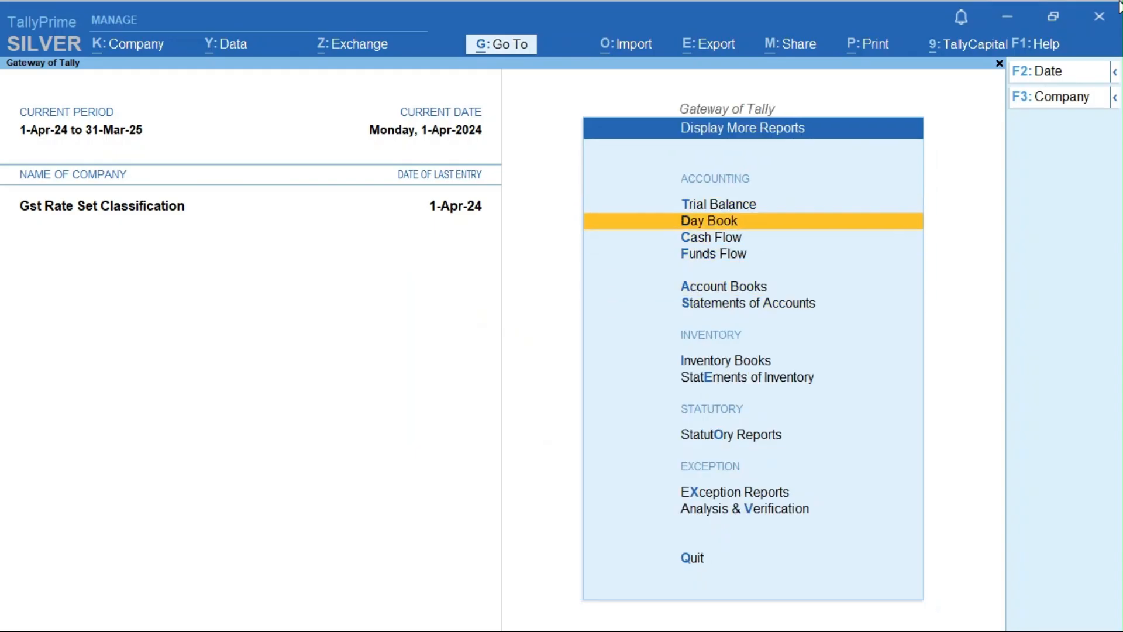
key("Return")
key("Down")
key("Up")
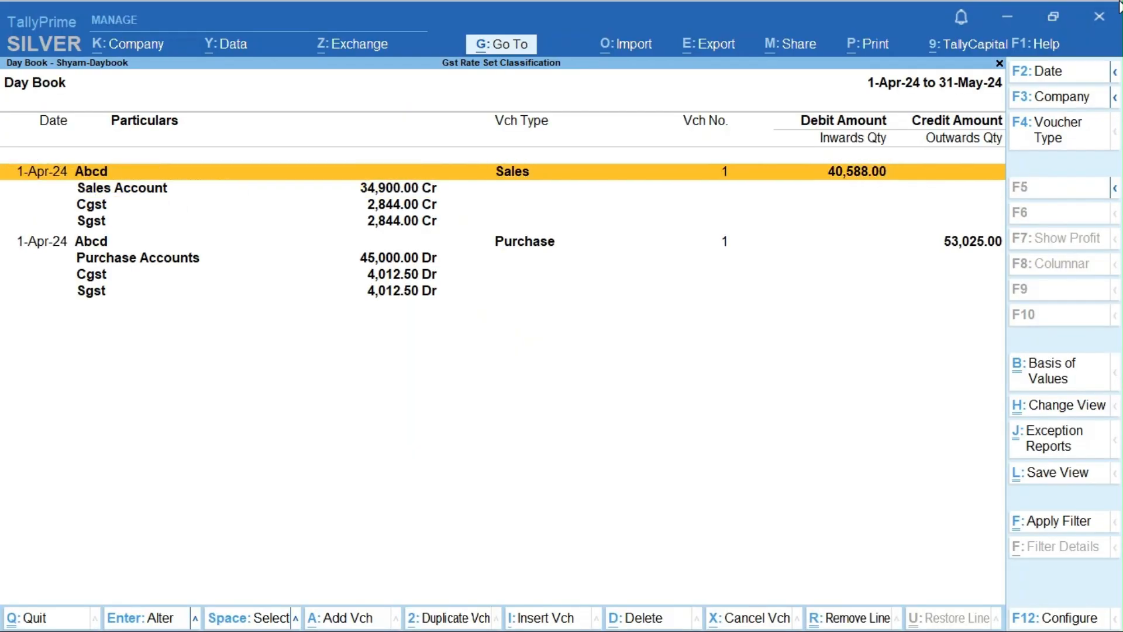
key("Escape")
key("Escape")
key("Escape")
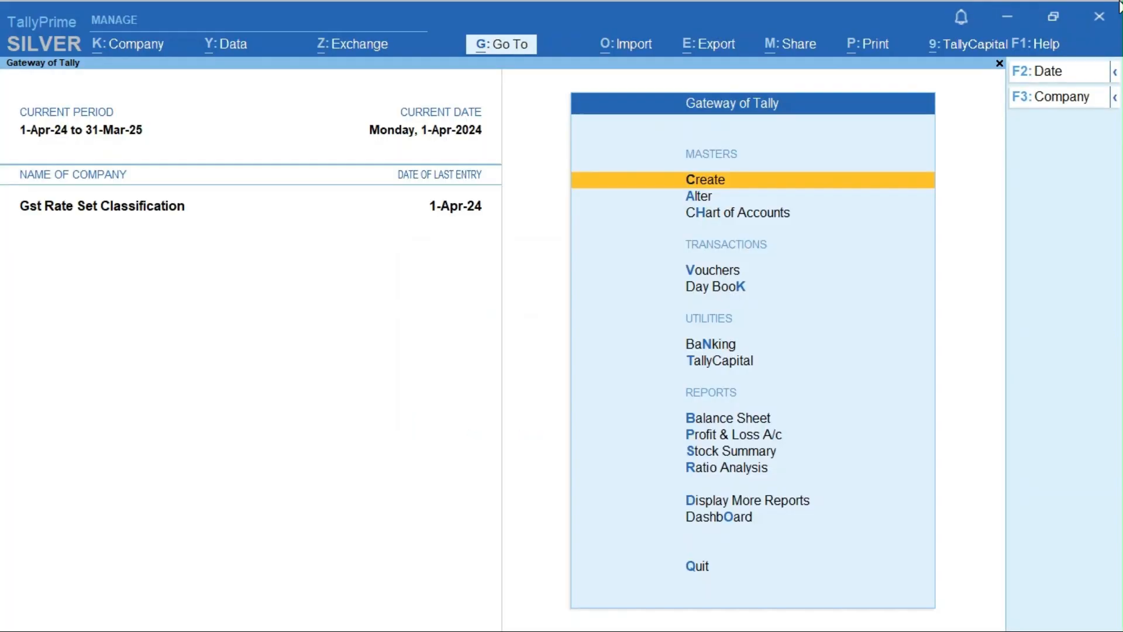
Open the Ledger report for Abcd through Account Books.
key("d")
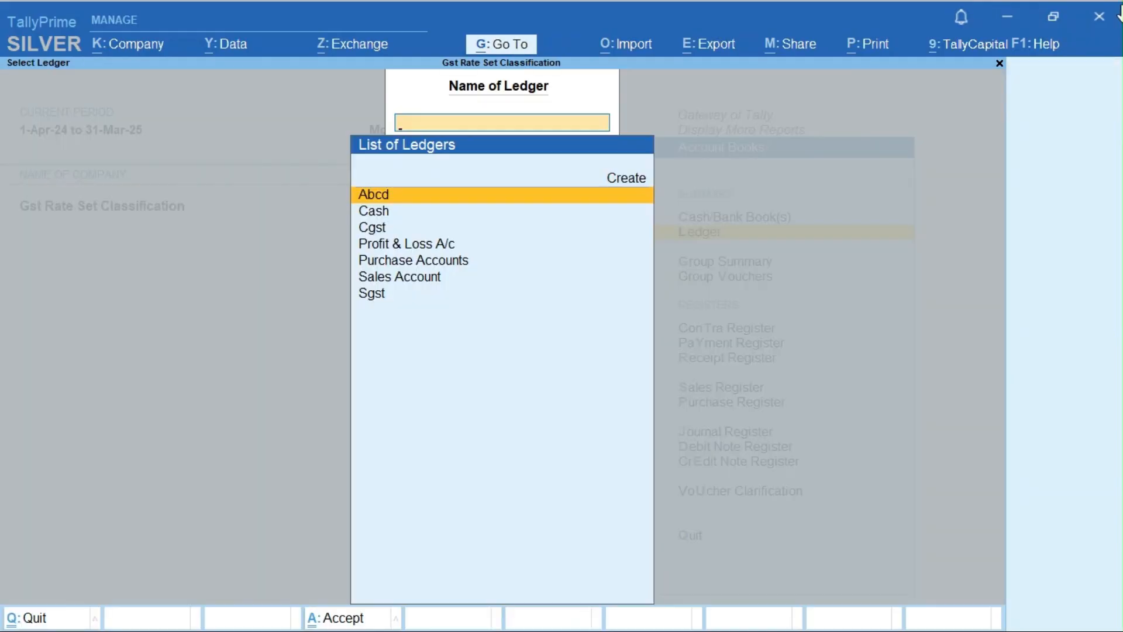
key("Down")
key("Down")
key("Down")
key("Down")
key("Down")
key("Down")
key("Escape")
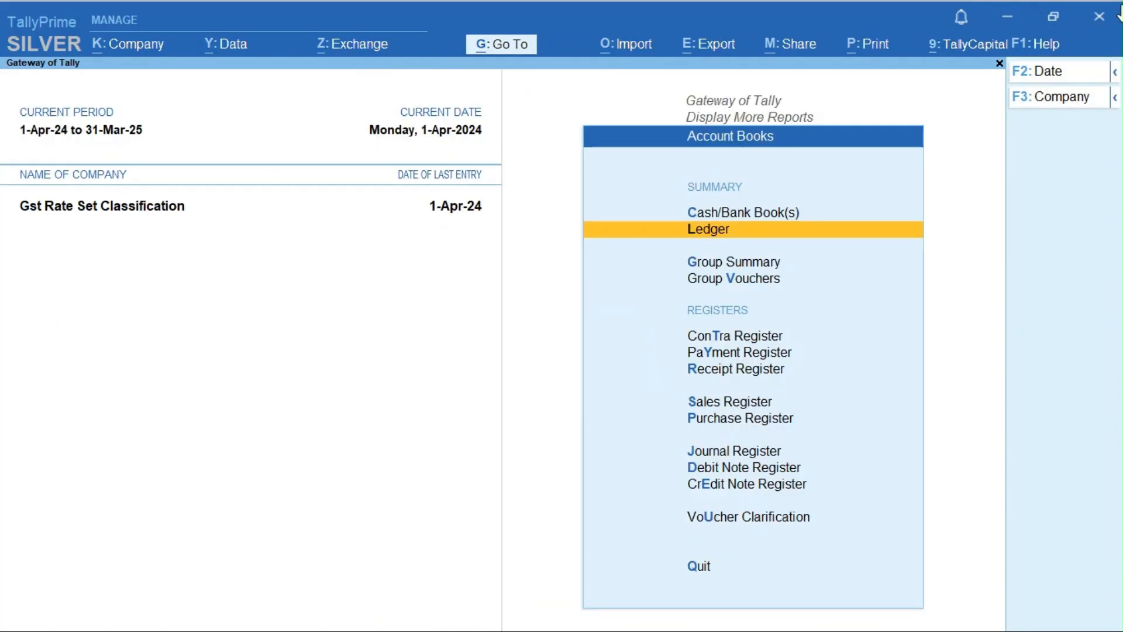
key("Escape")
key("Escape")
key("Escape")
key("Escape")
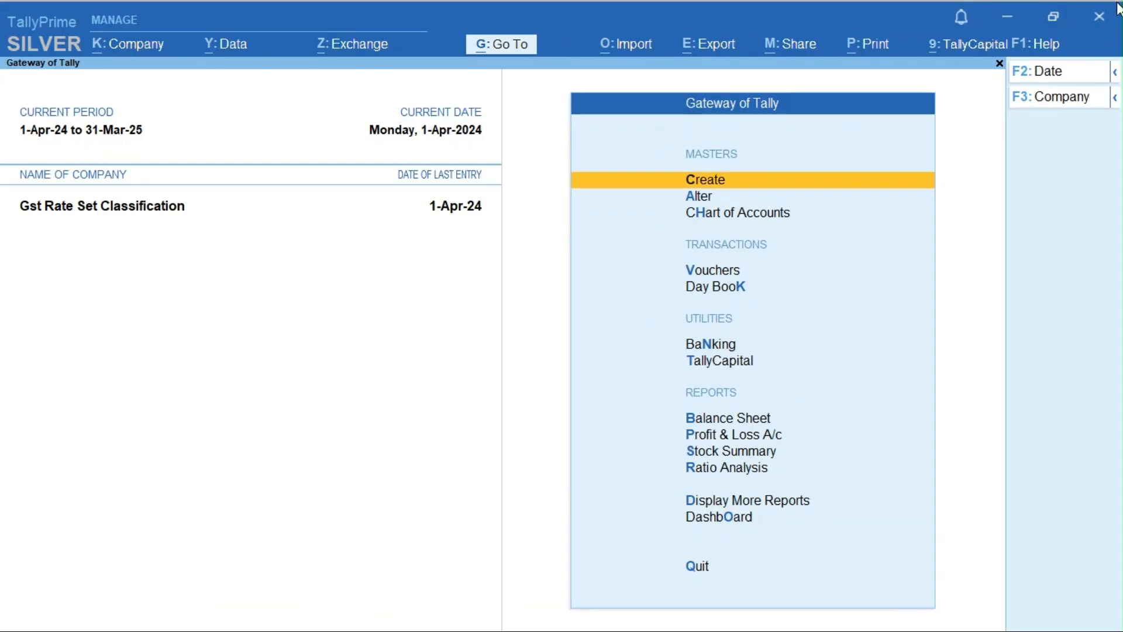
key("d")
key("a")
key("l")
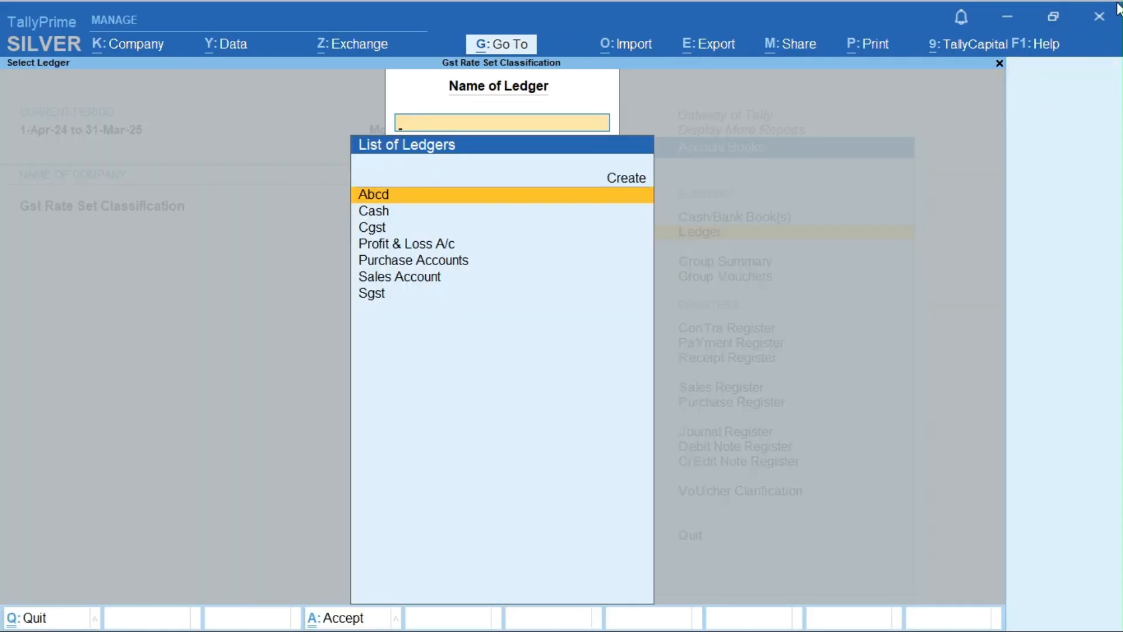
key("Return")
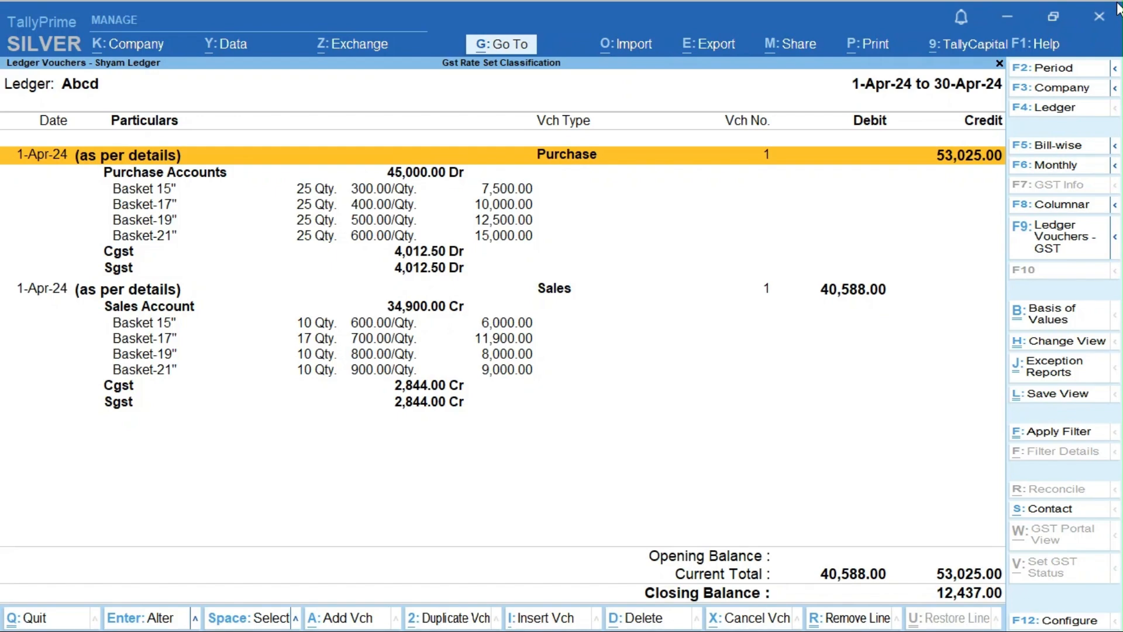
Scroll through Abcd's sales and purchase voucher rows (closing balance 12,437.00), then back out.
key("Down")
key("Down")
key("Down")
key("Down")
key("Down")
key("Down")
key("Down")
key("Down")
key("Down")
key("Down")
key("Down")
key("Down")
key("Down")
key("Up")
key("Up")
key("Up")
key("Up")
key("Up")
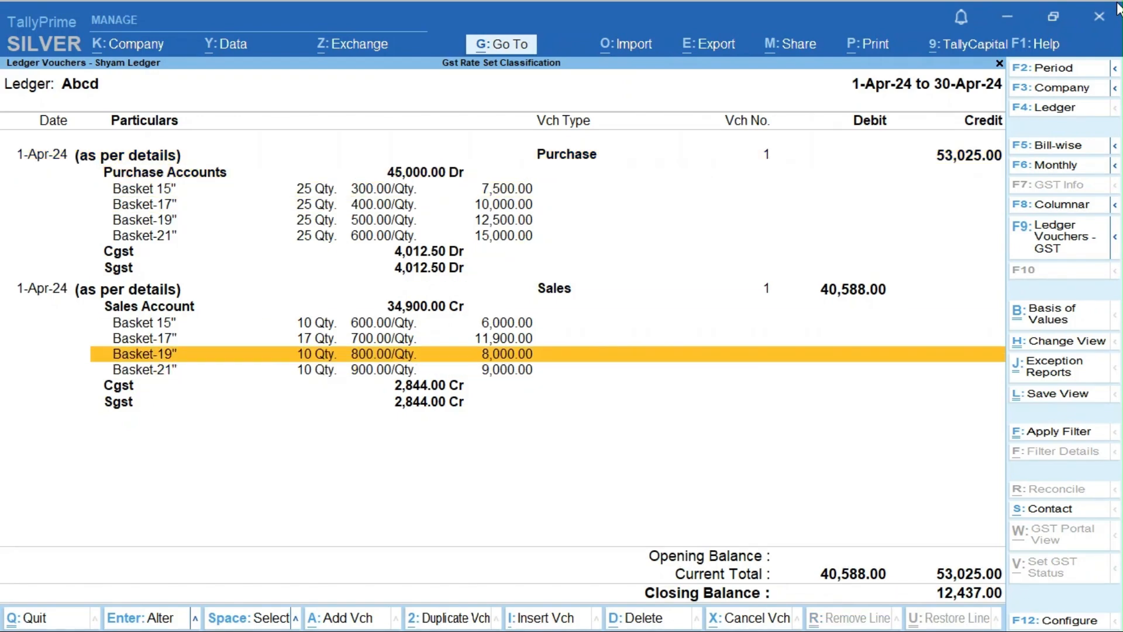
key("Up")
key("Up")
key("Up")
key("Up")
key("Up")
key("Up")
key("Up")
key("Up")
key("Down")
key("Up")
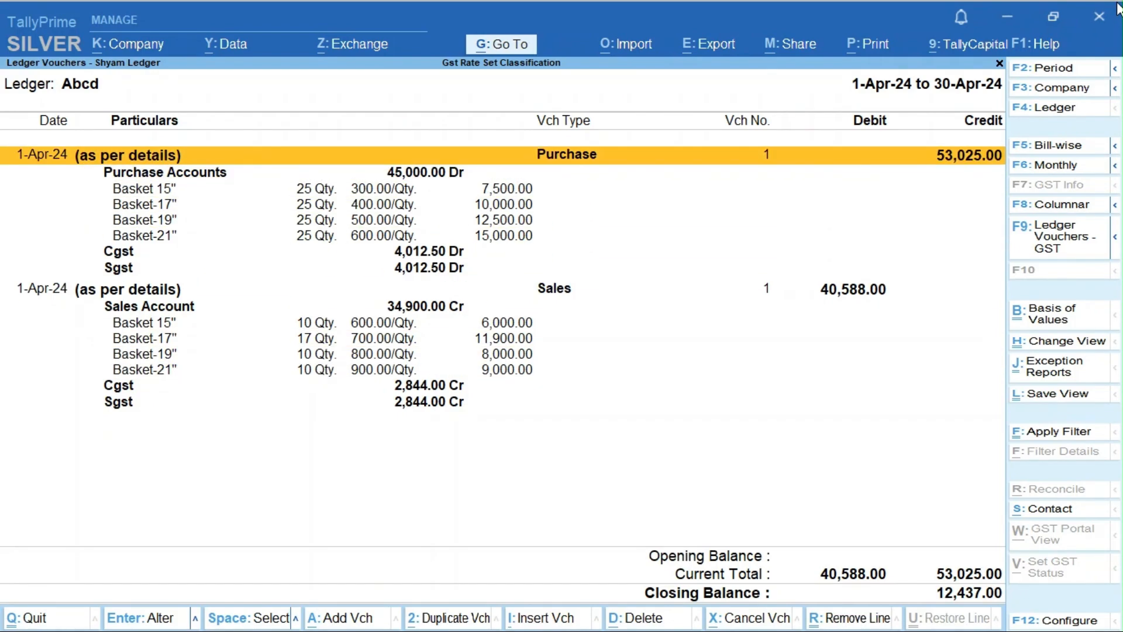
key("Down")
key("Up")
key("Down")
key("Up")
key("Down")
key("Down")
key("Up")
key("Up")
key("Down")
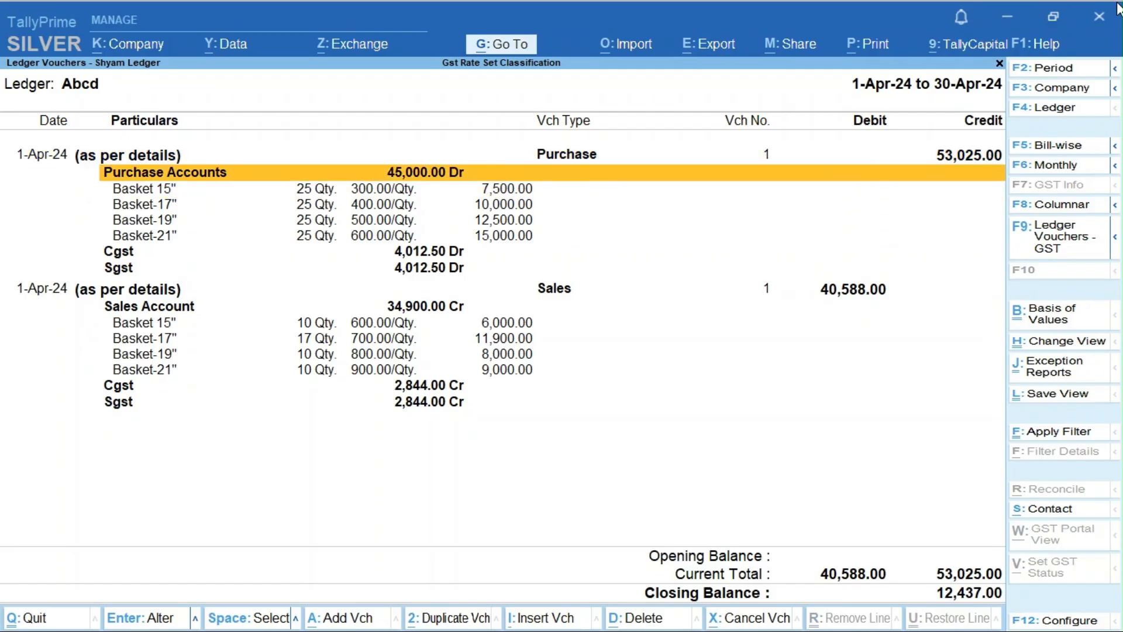
key("Up")
key("Escape")
key("Escape")
key("Escape")
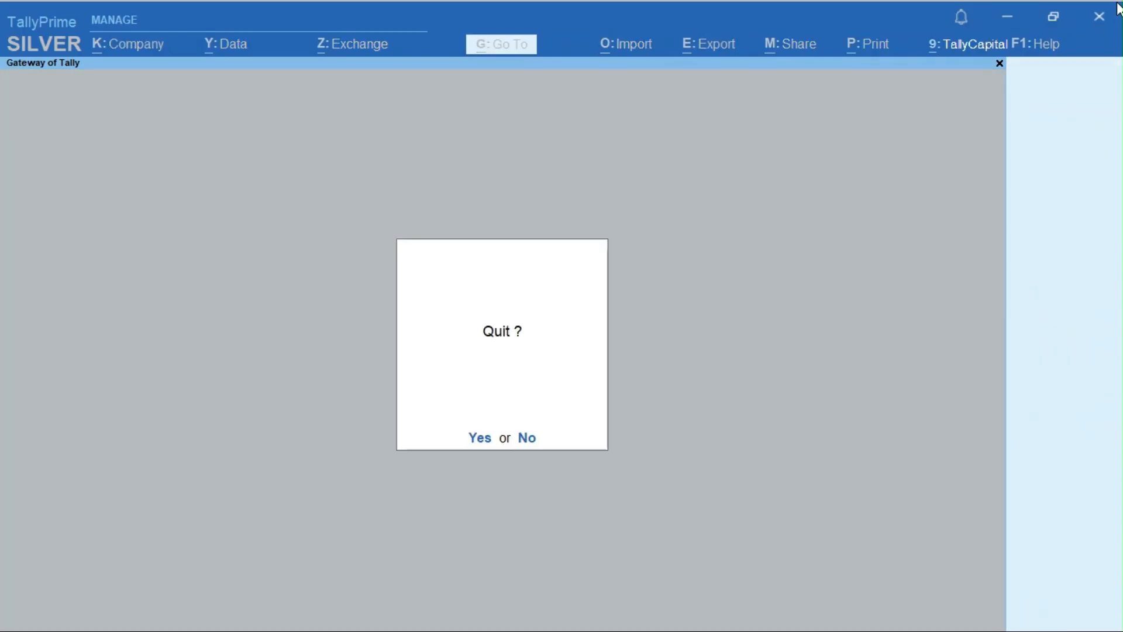
Decline quitting and dismiss the help options.
key("n")
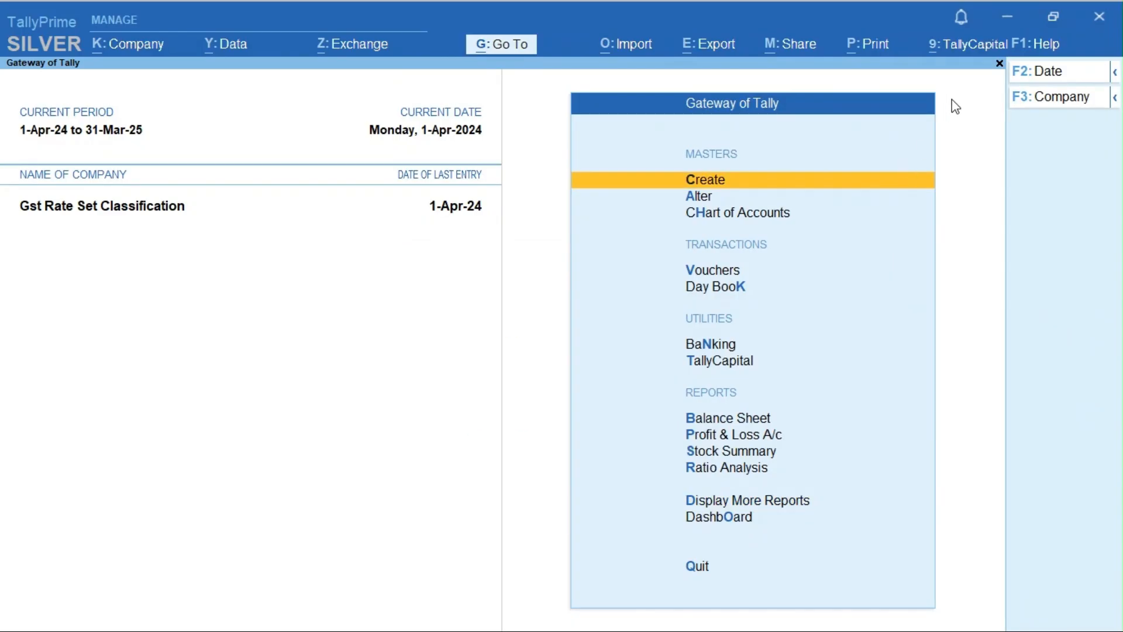
left_click(1037, 47)
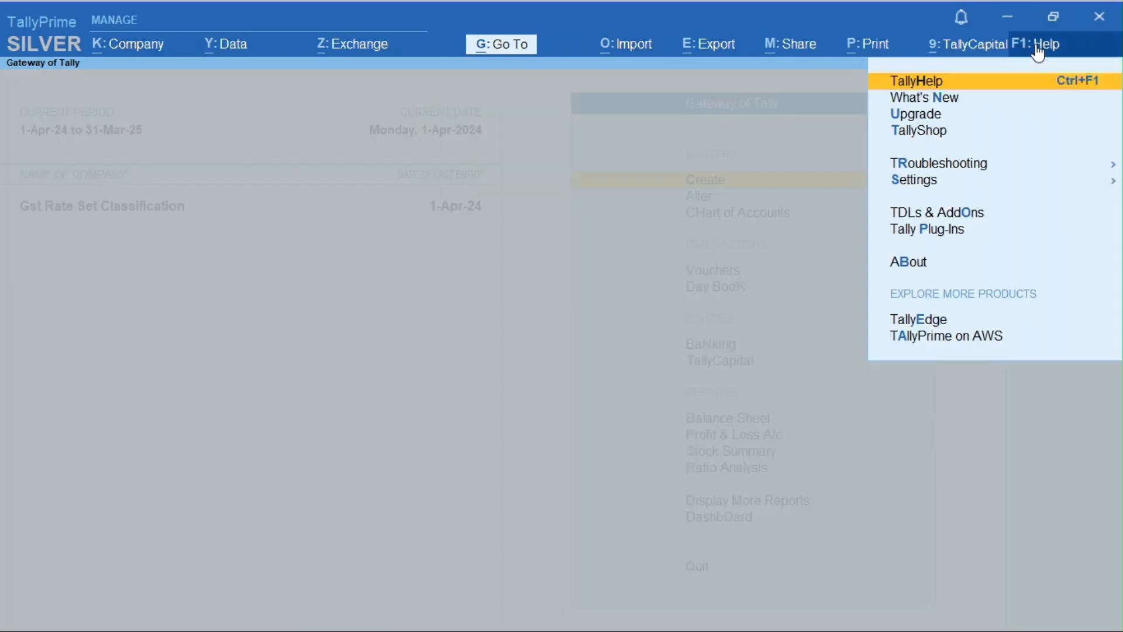
key("Escape")
key("Escape")
key("n")
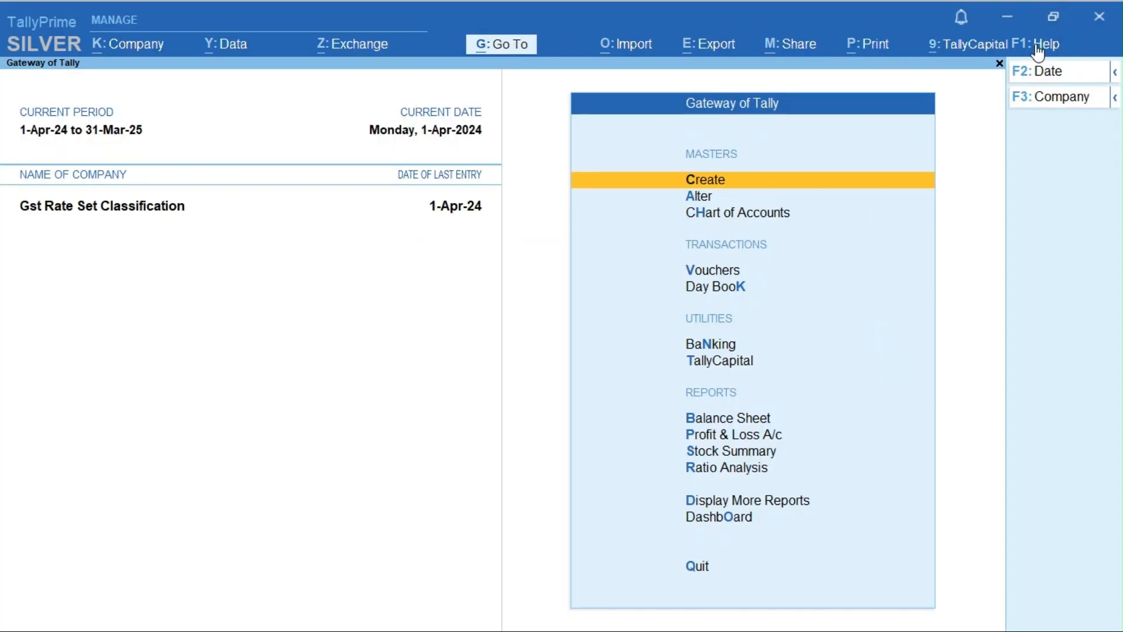
Open the Day Book and view the Abcd sales voucher without saving changes.
key("d")
key("Down")
key("Return")
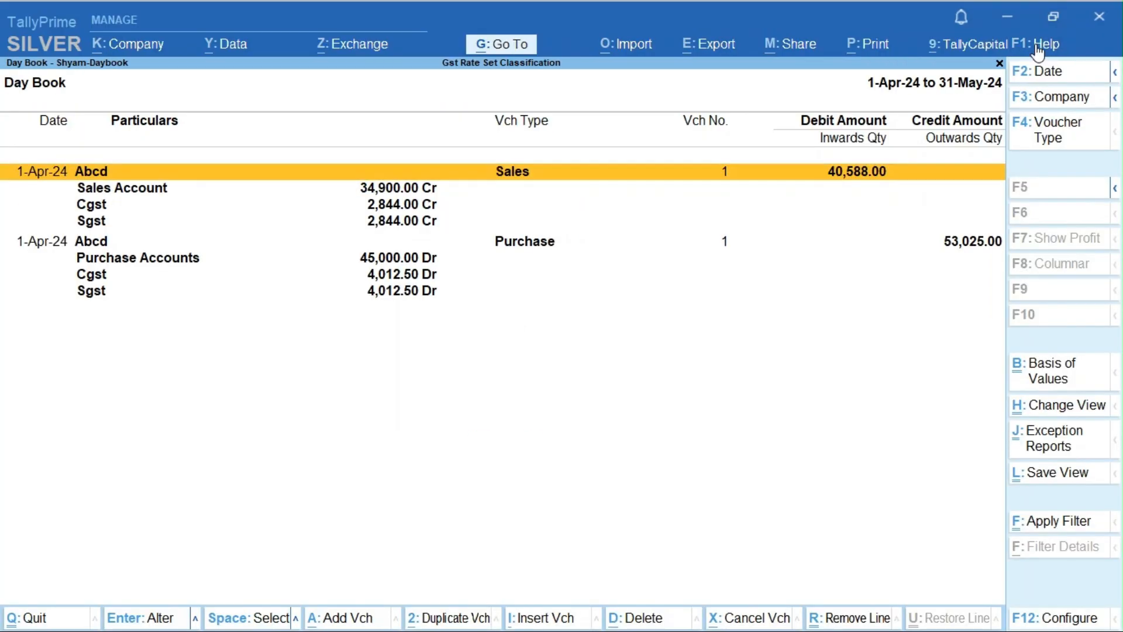
key("Down")
key("Down")
key("Up")
key("Up")
key("Return")
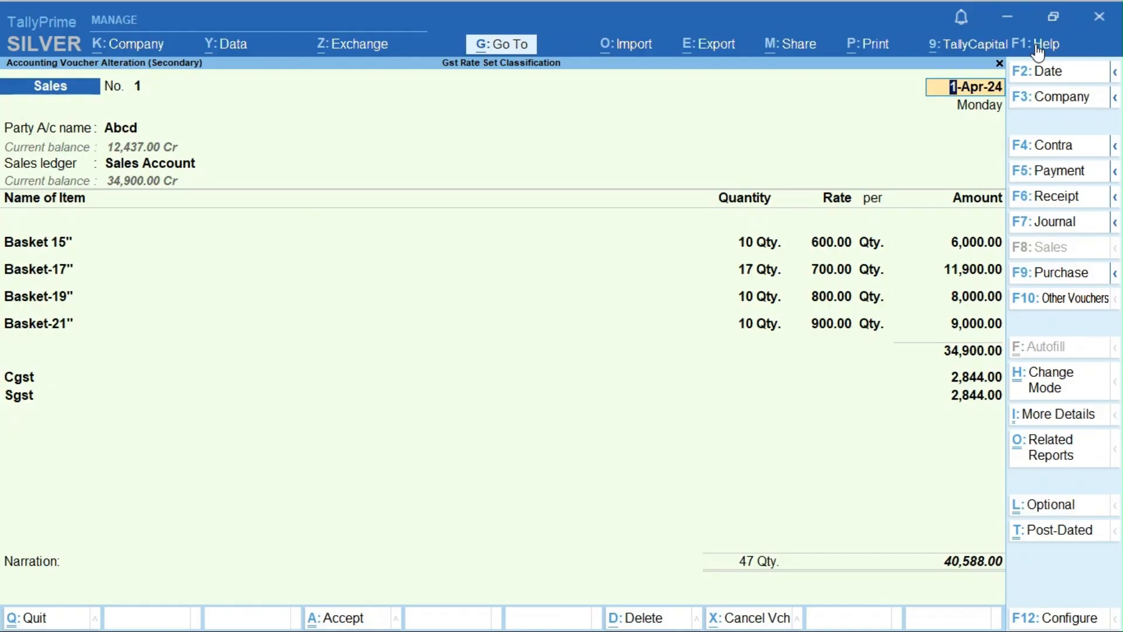
key("Escape")
key("Escape")
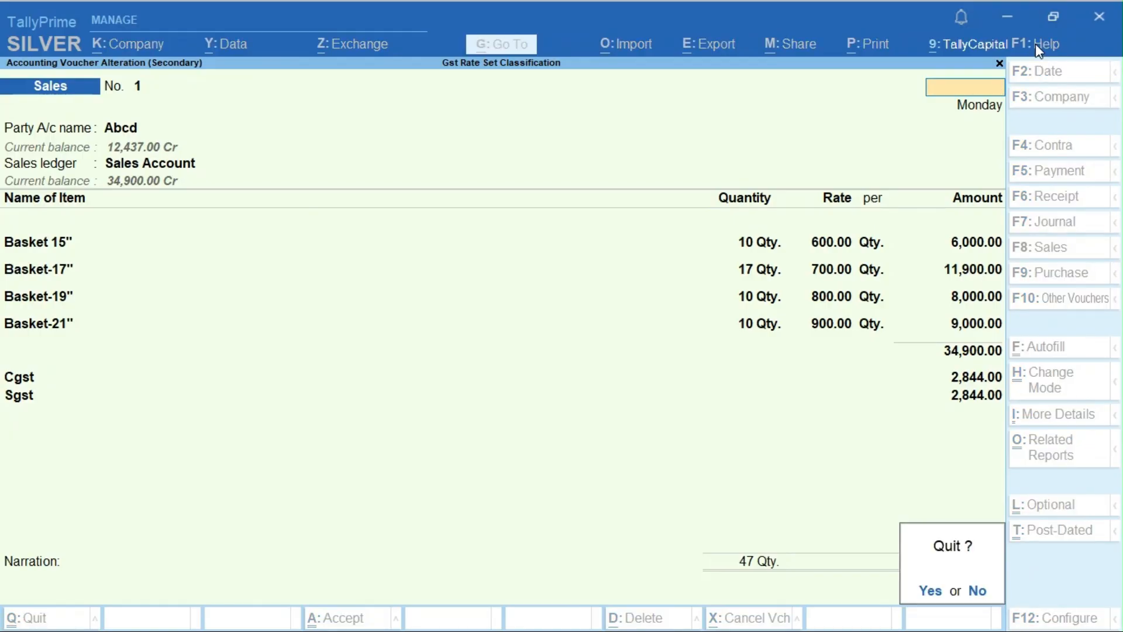
key("Return")
Open the Abcd purchase voucher's invoice preview and scroll through its details and ₹53,025.00 total.
key("Down")
key("Down")
key("Down")
key("Down")
key("Return")
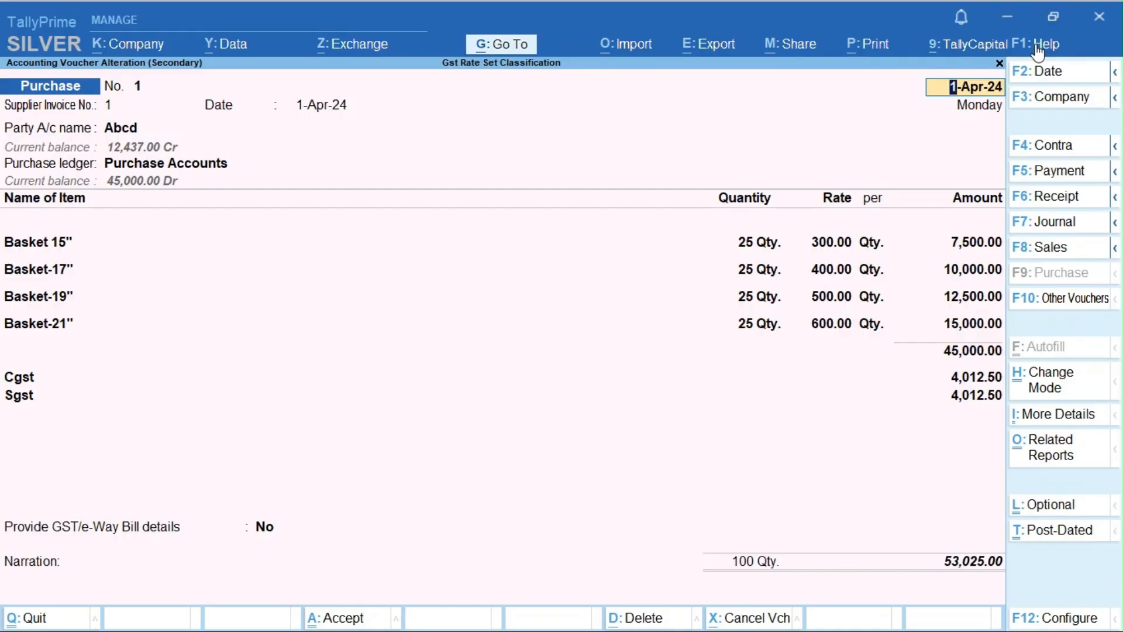
key("alt+p")
key("i")
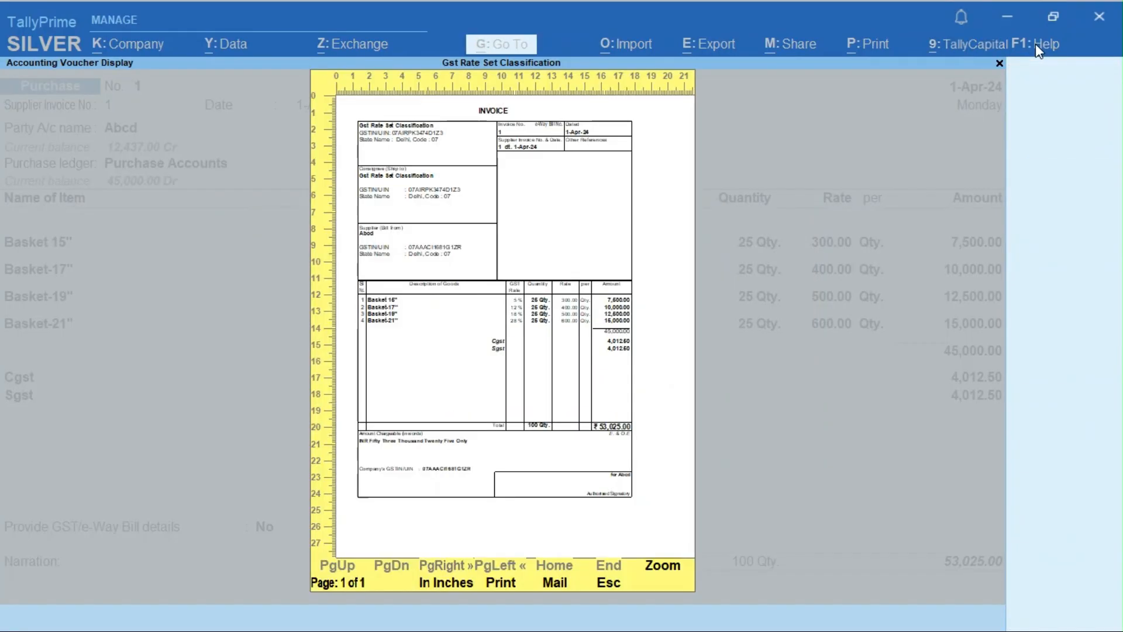
key("Return")
key("Down")
key("Down")
key("Down")
key("Down")
key("Down")
key("Down")
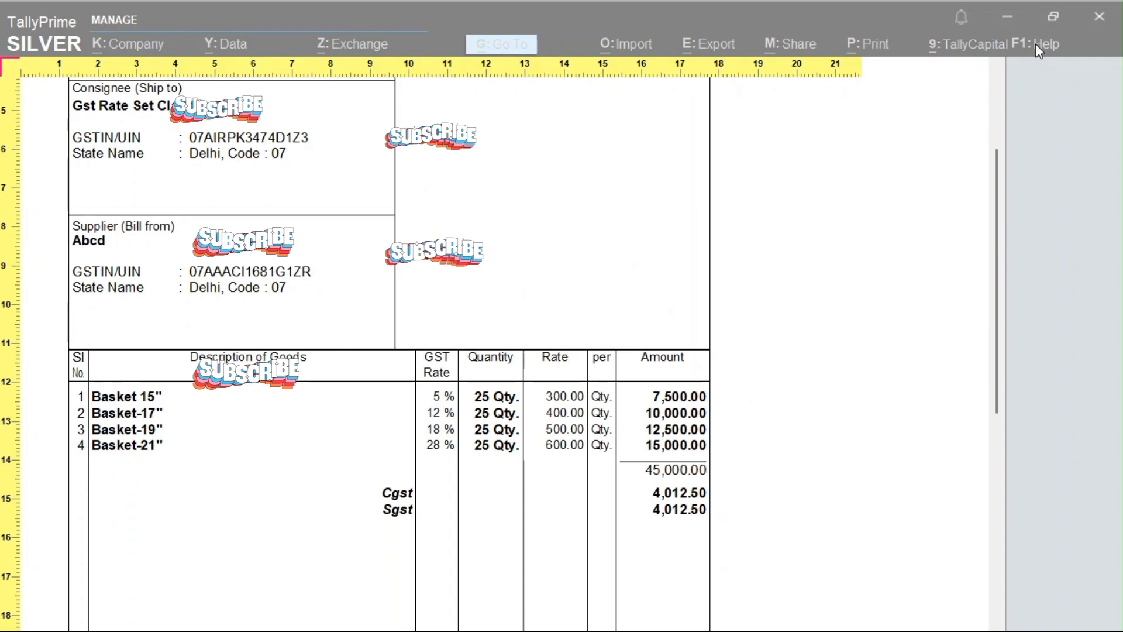
key("Down")
key("Down")
key("Down")
key("Down")
key("Down")
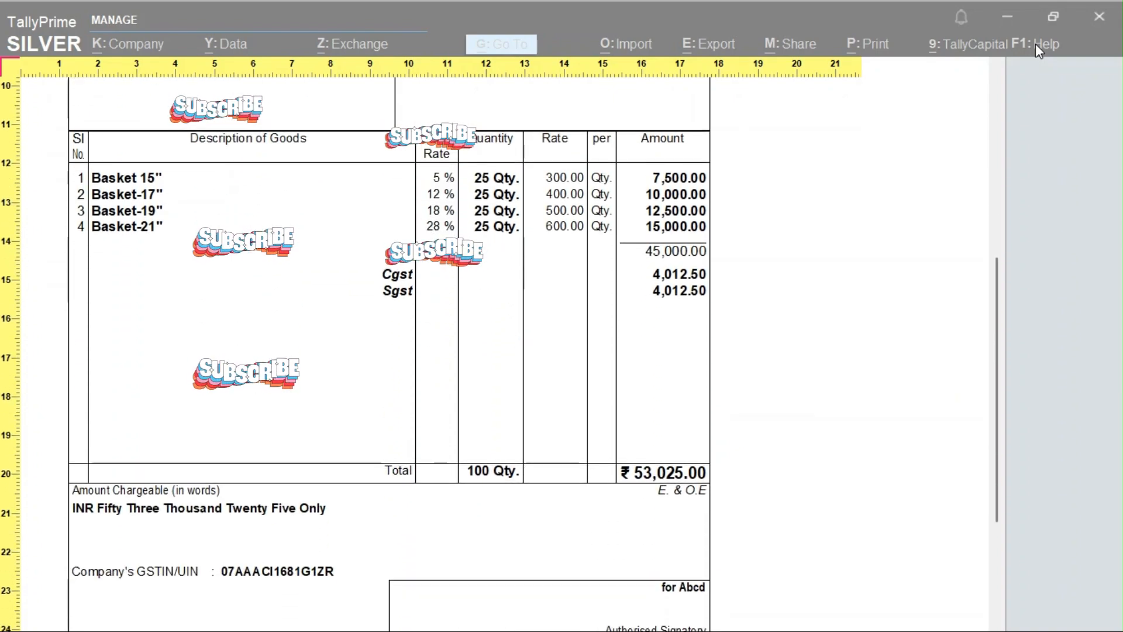
key("Up")
key("Up")
key("Up")
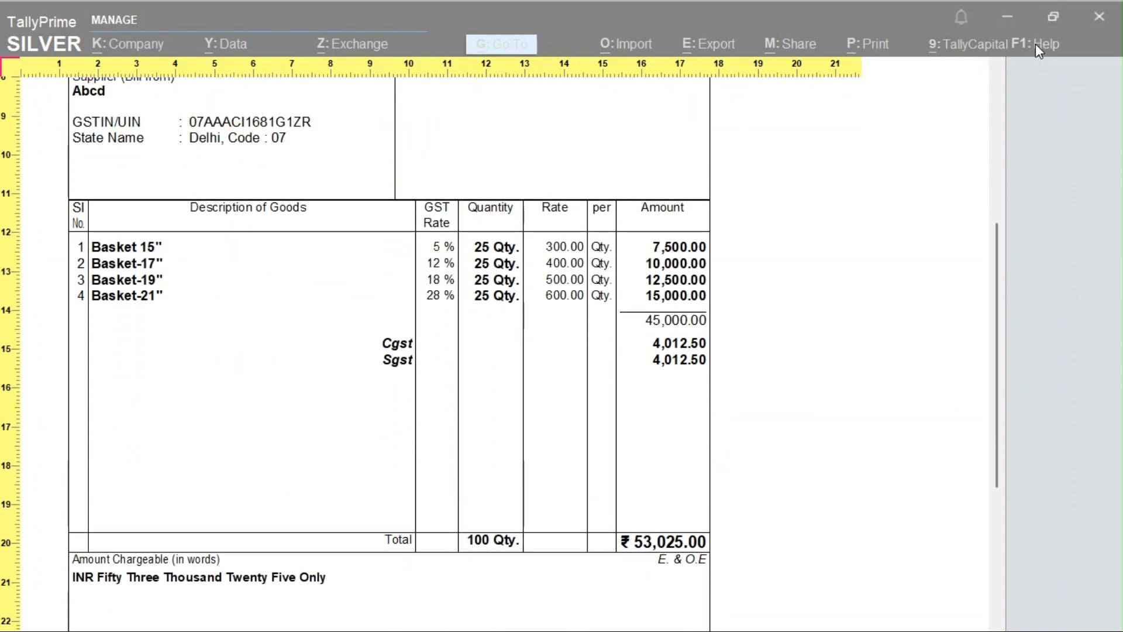
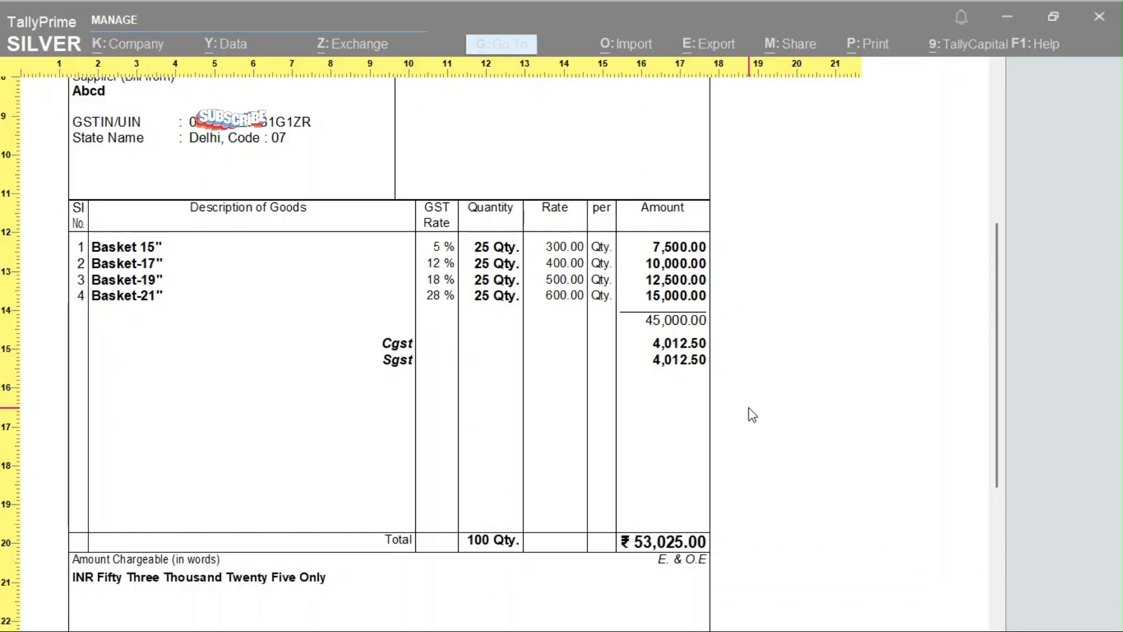
Bring up the Windows Start menu over the TallyPrime invoice preview, then close it again.
key("super")
key("super")
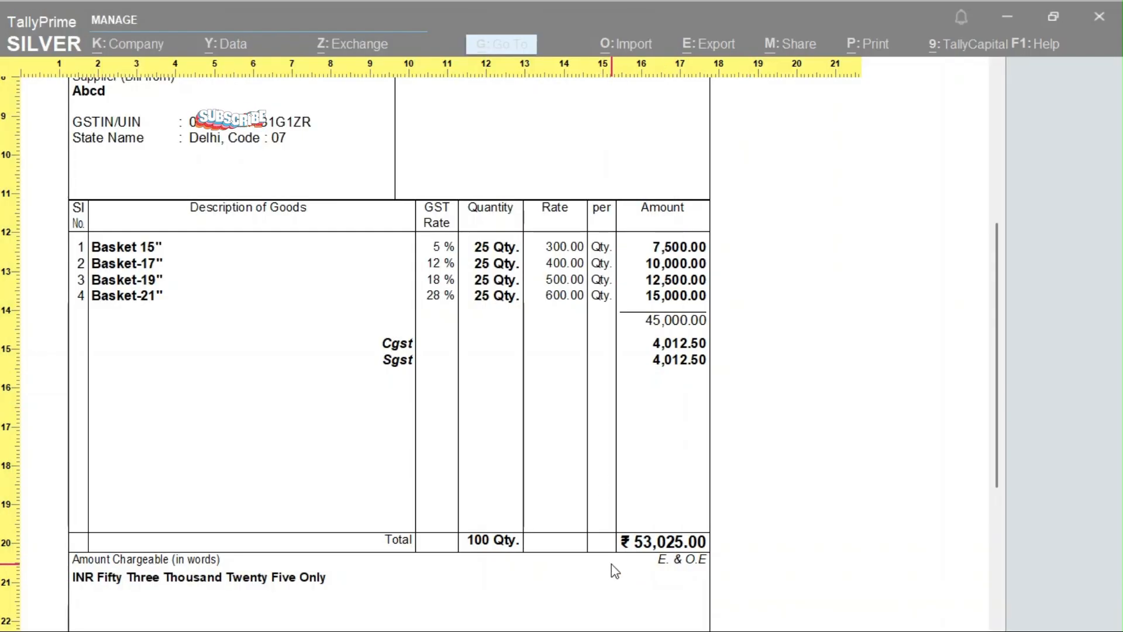
key("super")
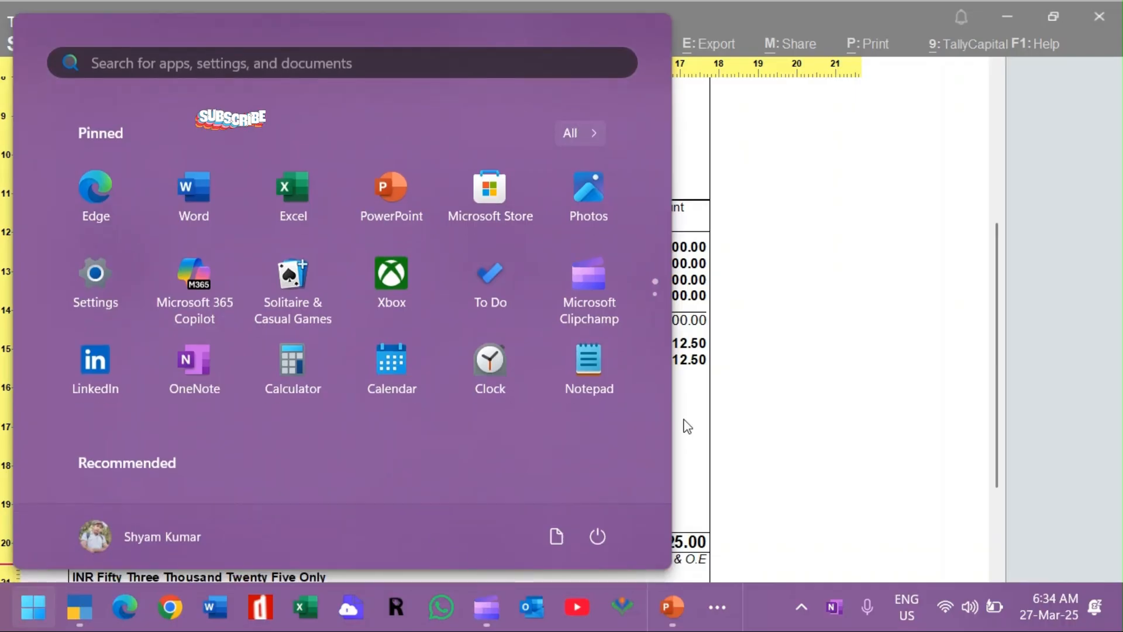
Launch Excel and create a maximized blank workbook.
left_click(280, 212)
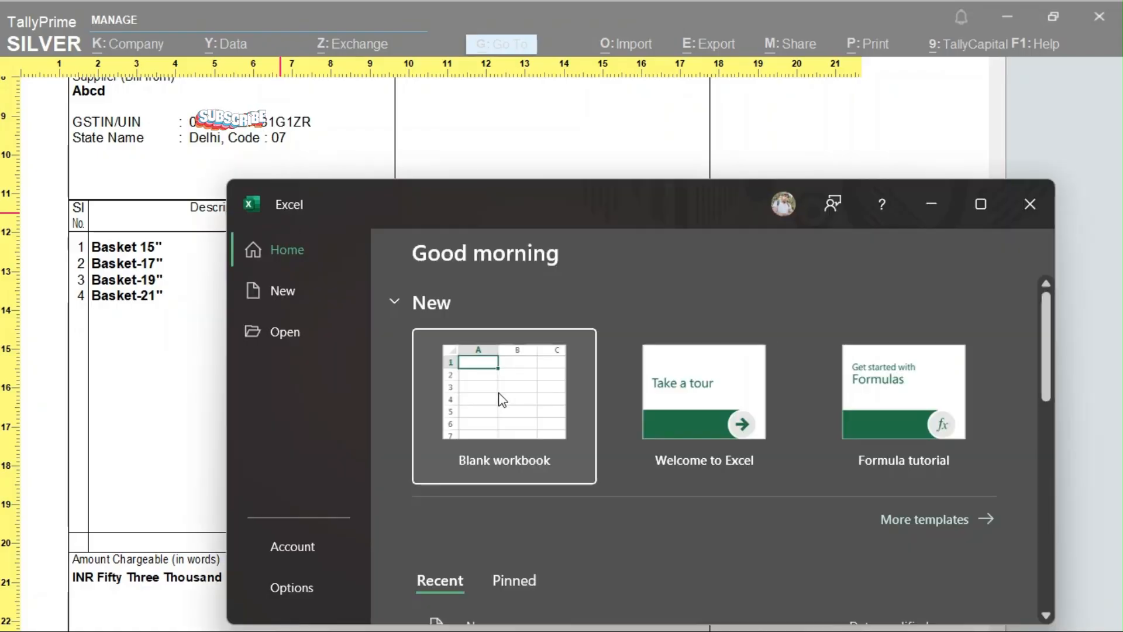
left_click(498, 393)
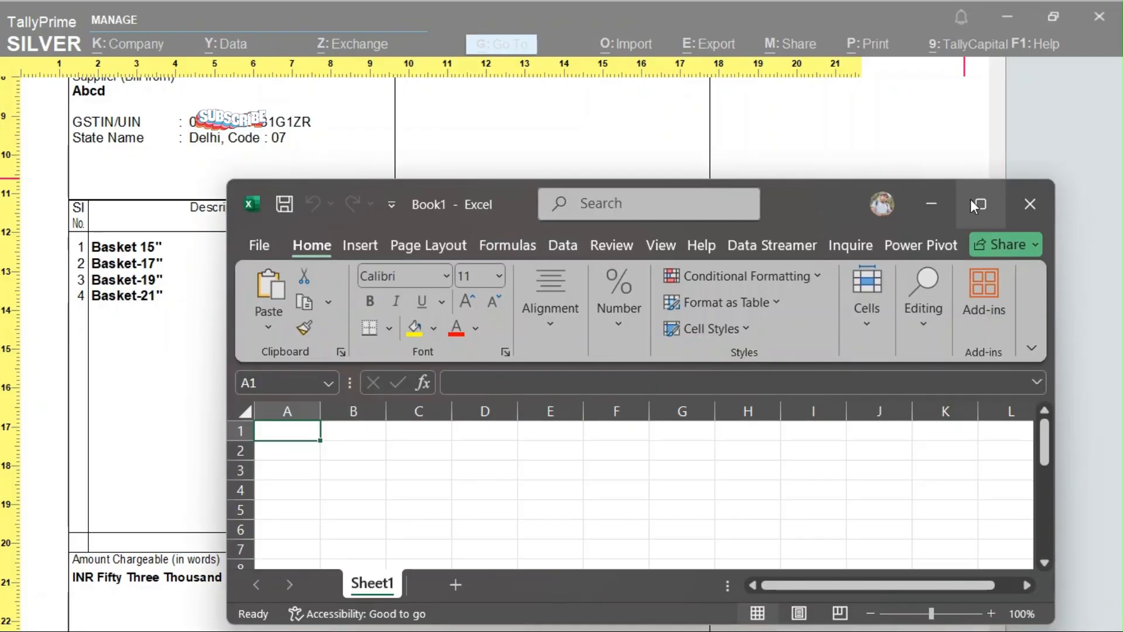
left_click(981, 203)
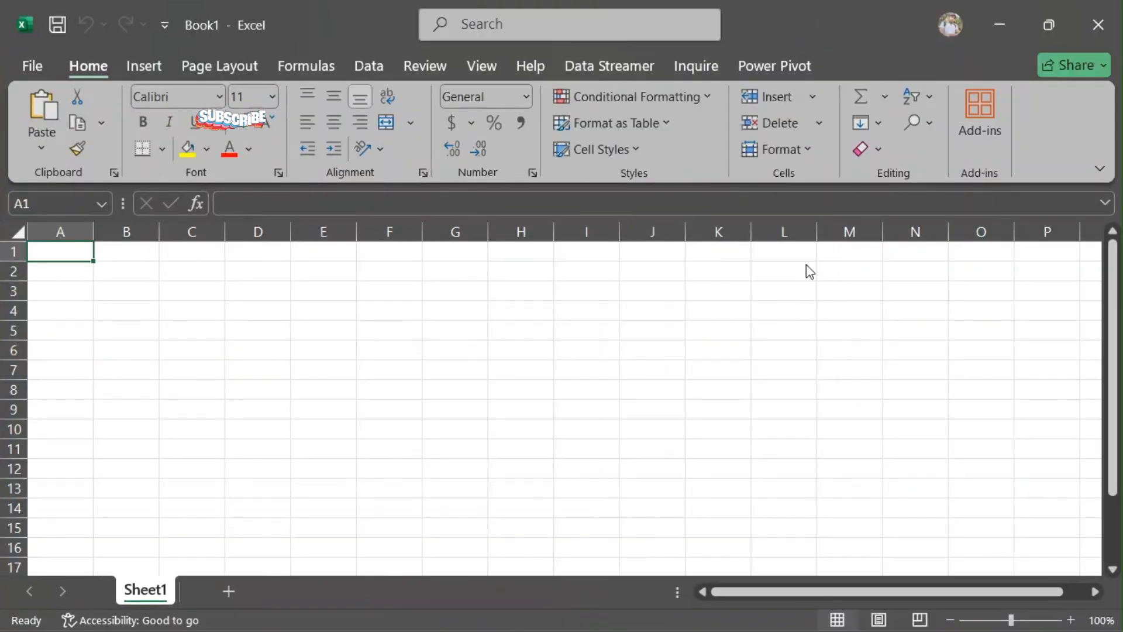
Enter 7500 and 10000 in A2 and A3, checking amounts on the TallyPrime invoice.
key("alt+Tab")
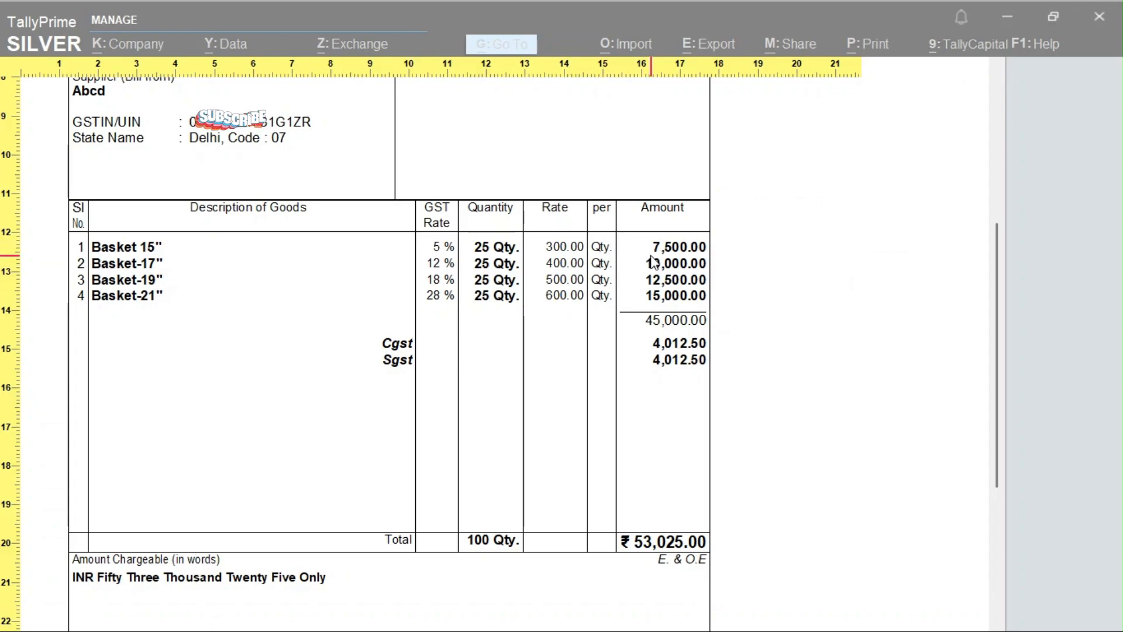
key("alt+Tab")
key("Return")
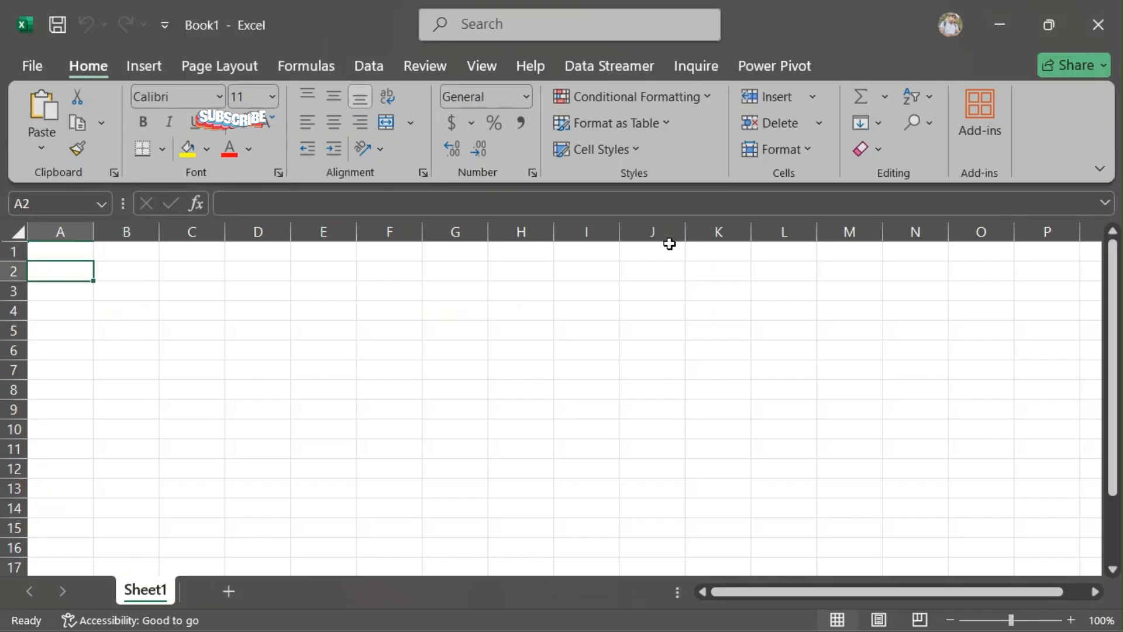
type("7500")
key("Return")
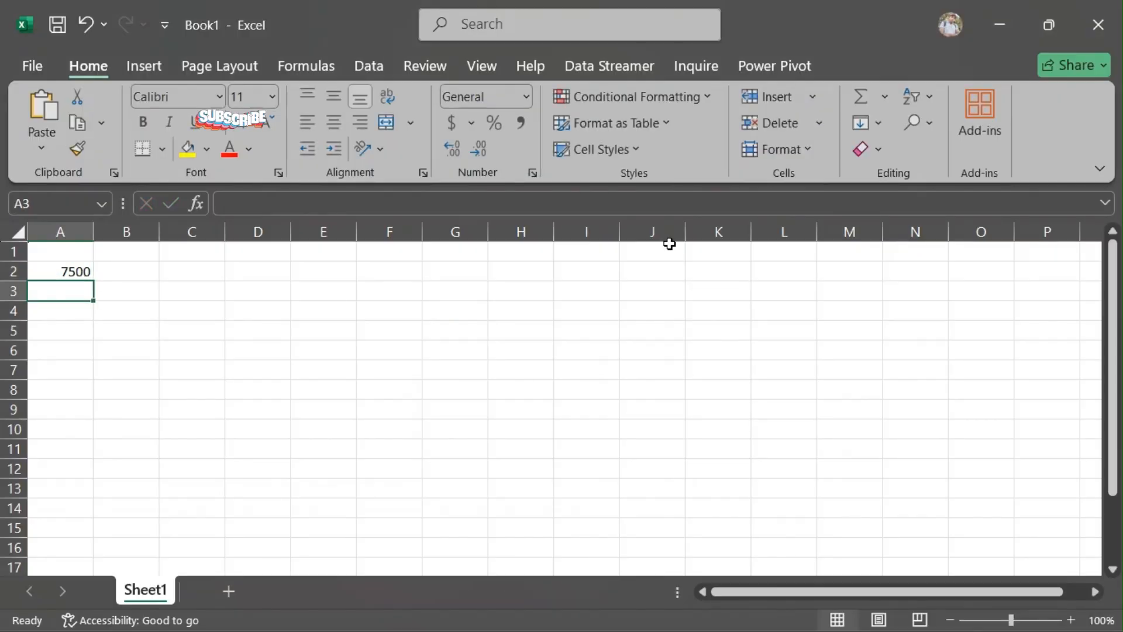
key("alt+Tab")
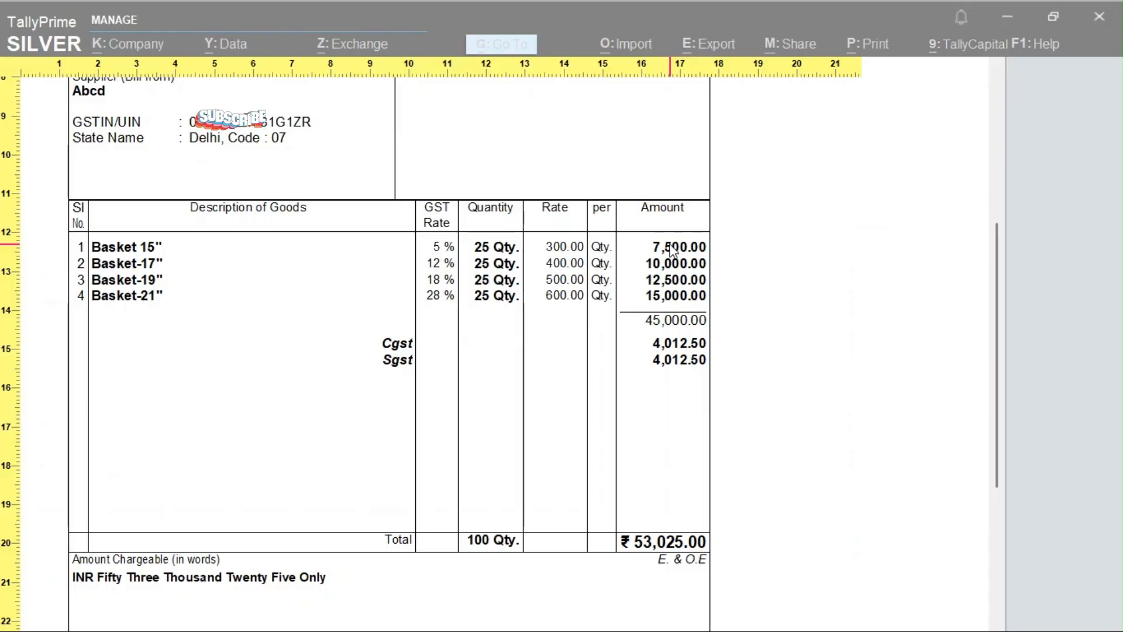
key("alt+Tab")
type("100")
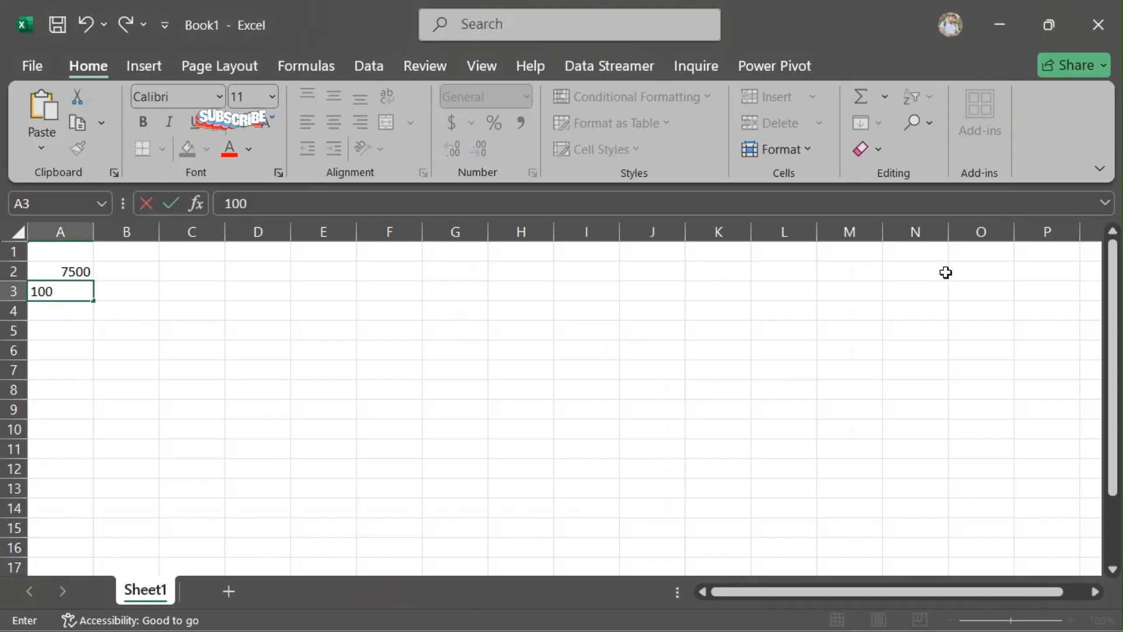
type("00")
key("Return")
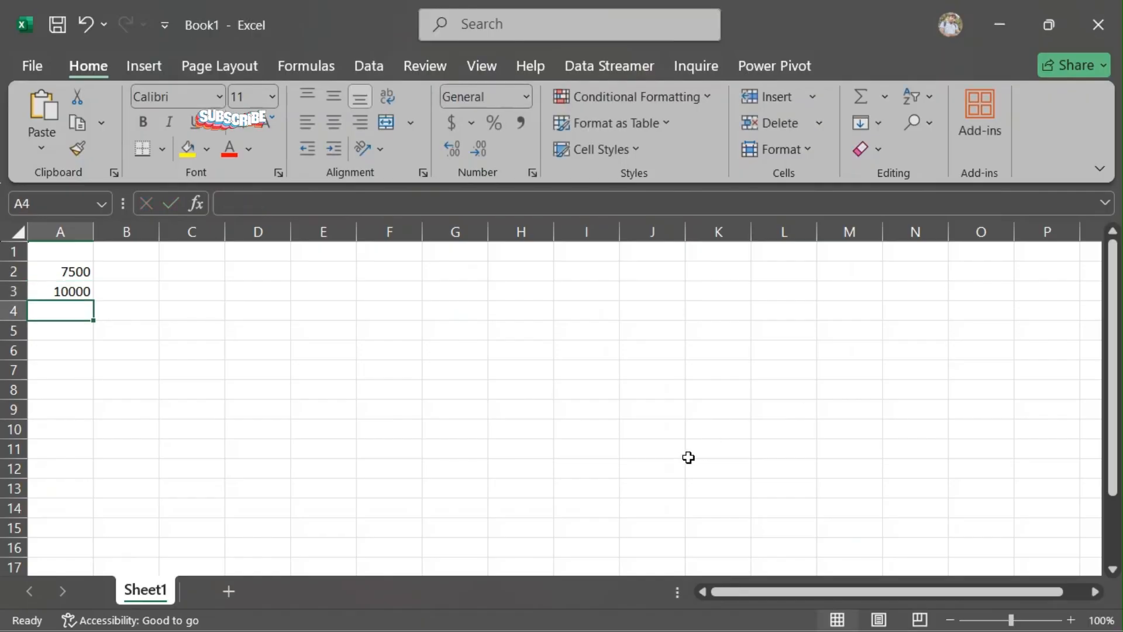
Enter 12500 and 15000 in A4 and A5, then move to cell B2.
key("alt+Tab")
key("alt+Tab")
key("Tab")
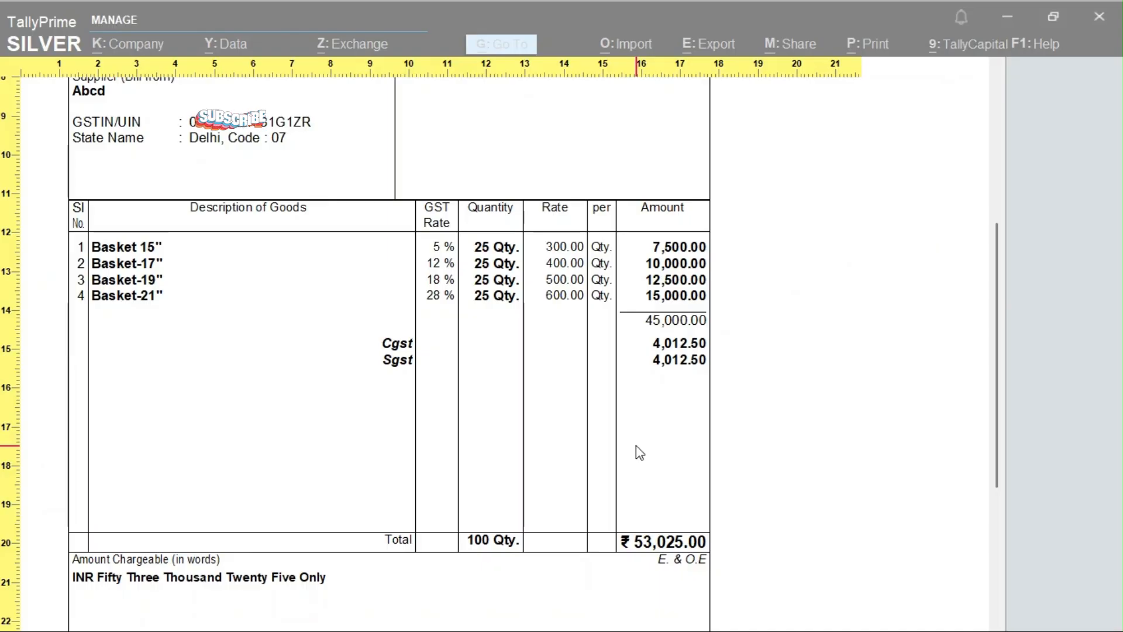
key("alt+Tab")
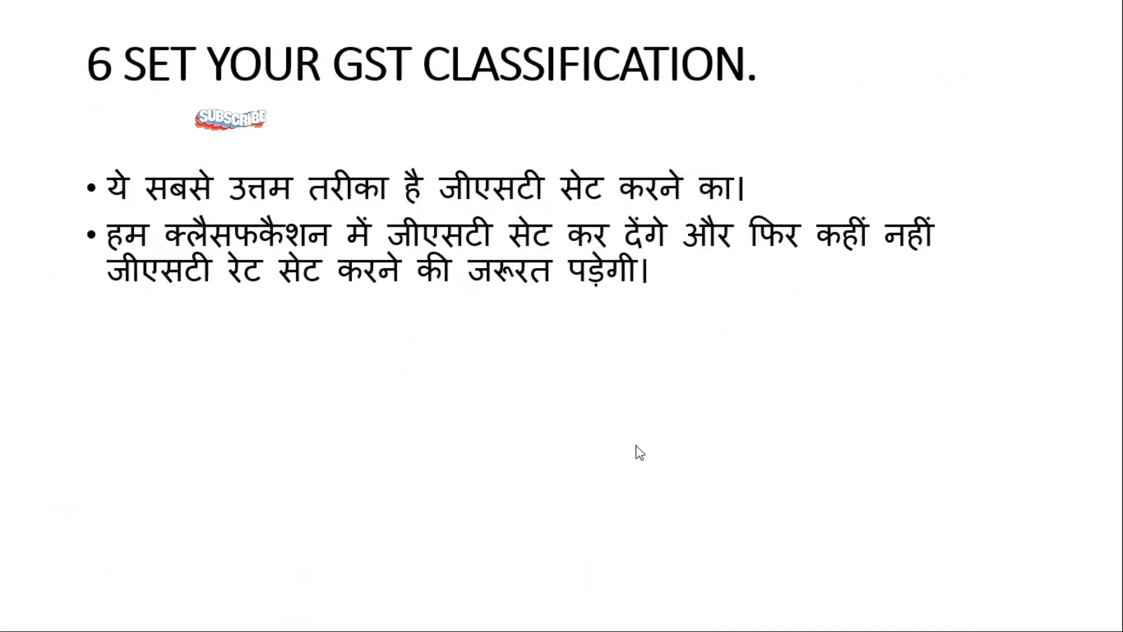
key("alt+Tab")
key("Tab")
type("12")
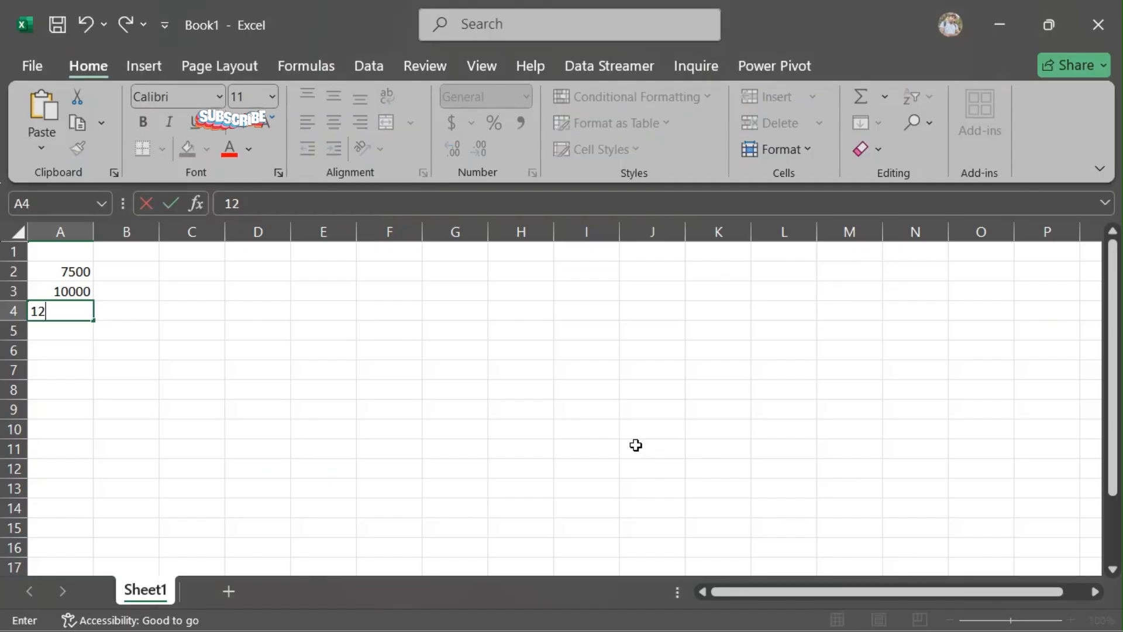
type("500")
key("Return")
key("alt+Tab")
key("alt+Tab")
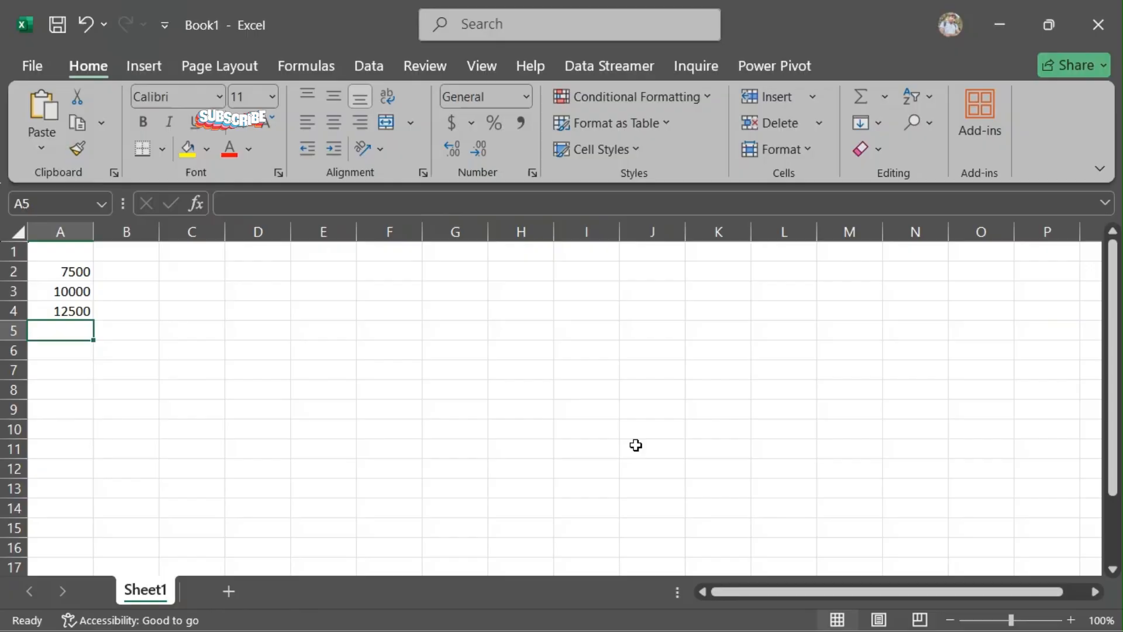
key("alt+Tab")
key("Tab")
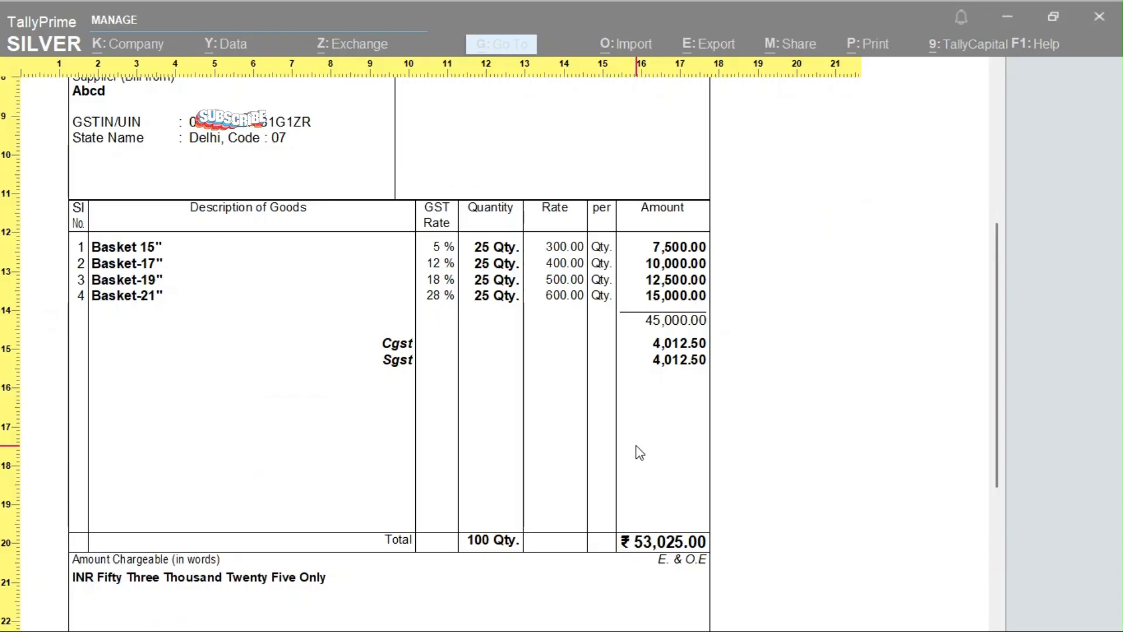
key("alt+Tab")
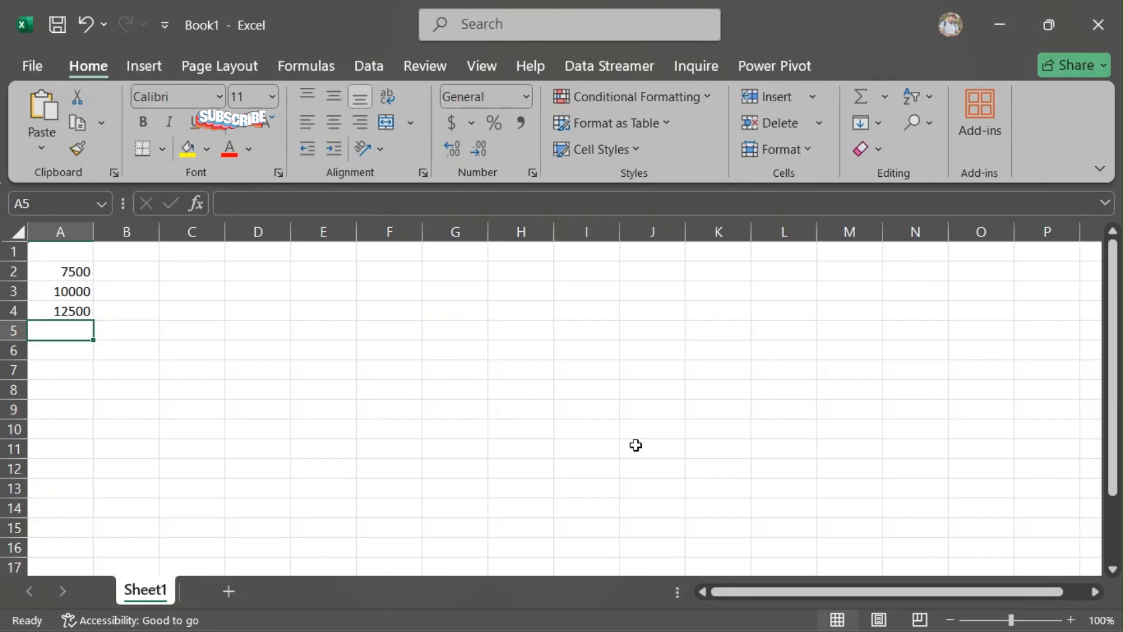
type("15000")
key("Return")
key("Up")
key("Up")
key("Up")
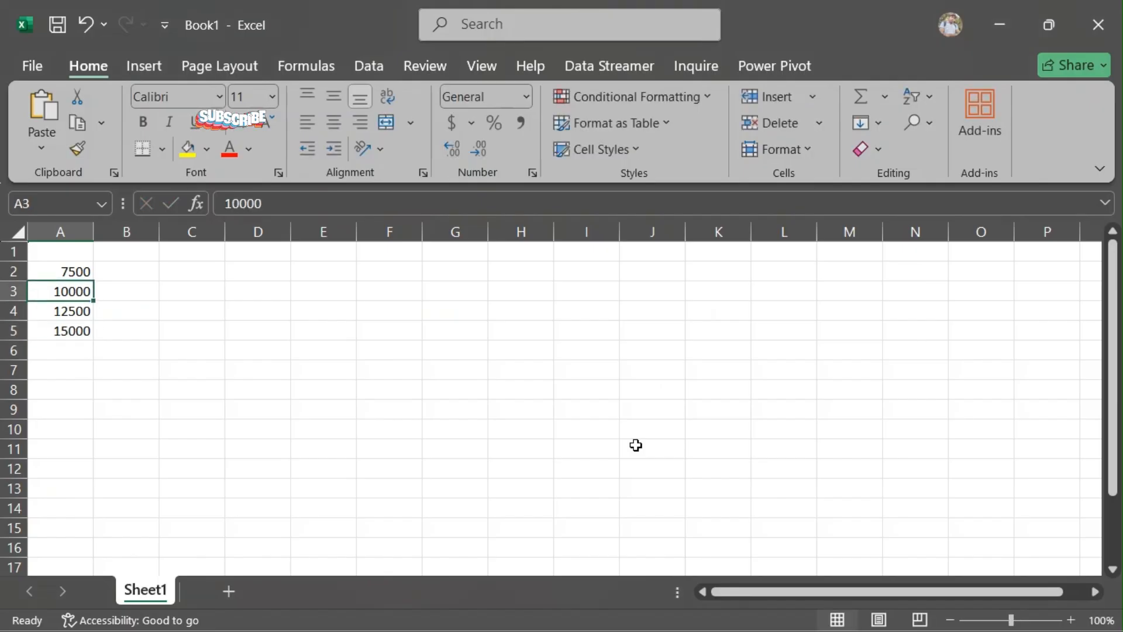
key("Up")
key("Right")
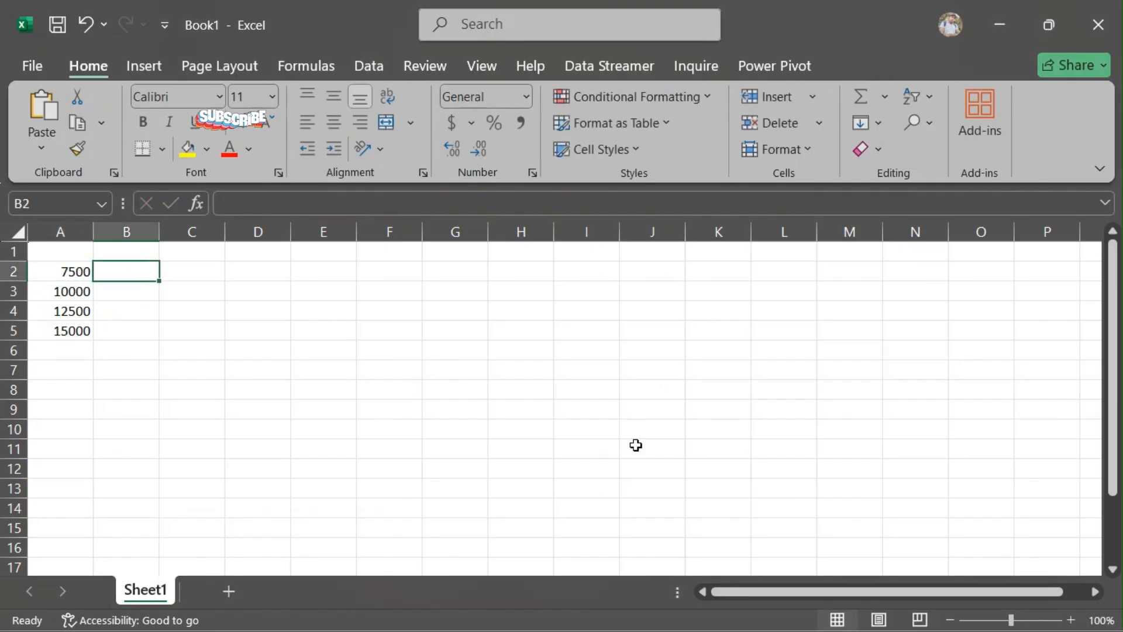
Enter =A2*5% in B2 to get 5% GST on 7500.
type("=")
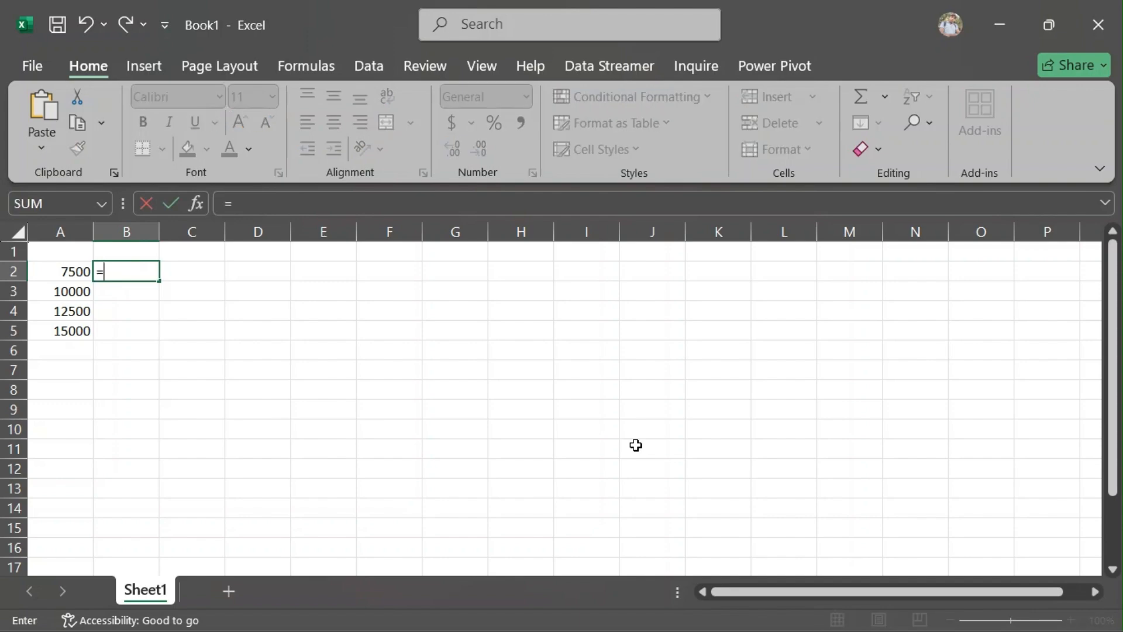
key("Left")
type("*5")
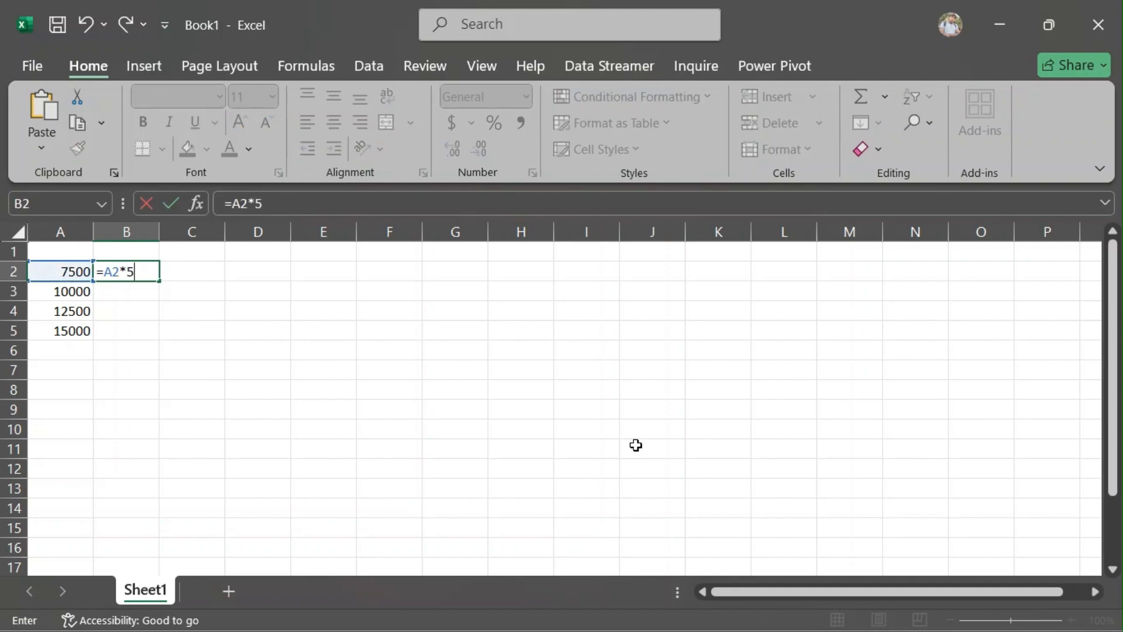
type("%")
key("Return")
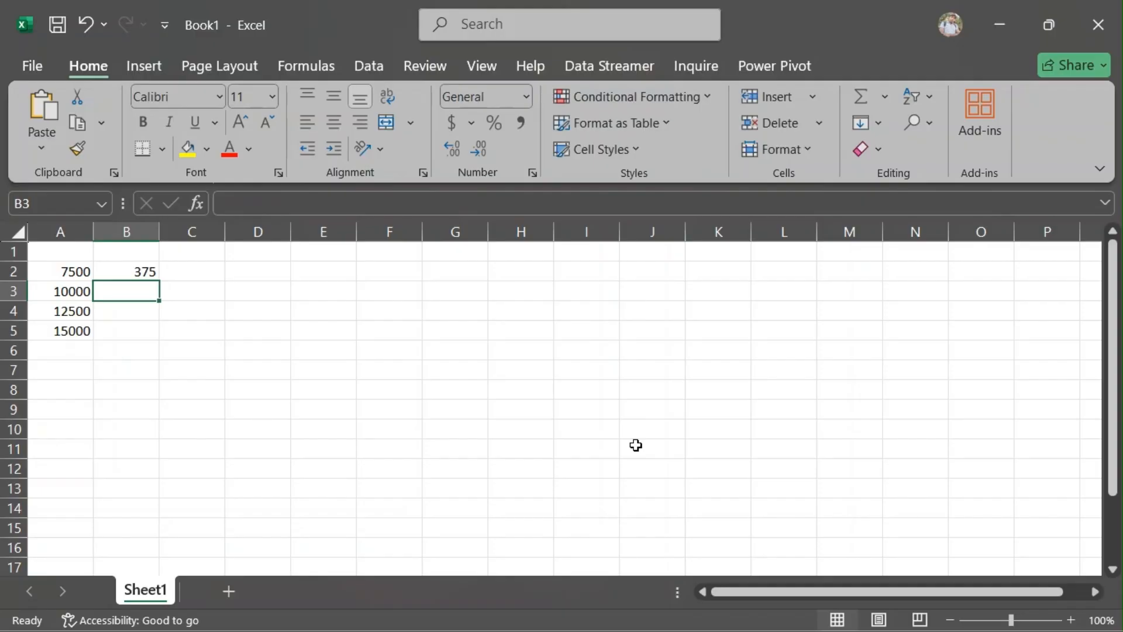
key("Up")
Check the invoice's GST rates, then enter =A3*12% in B3 for GST on 10000.
key("alt+Tab")
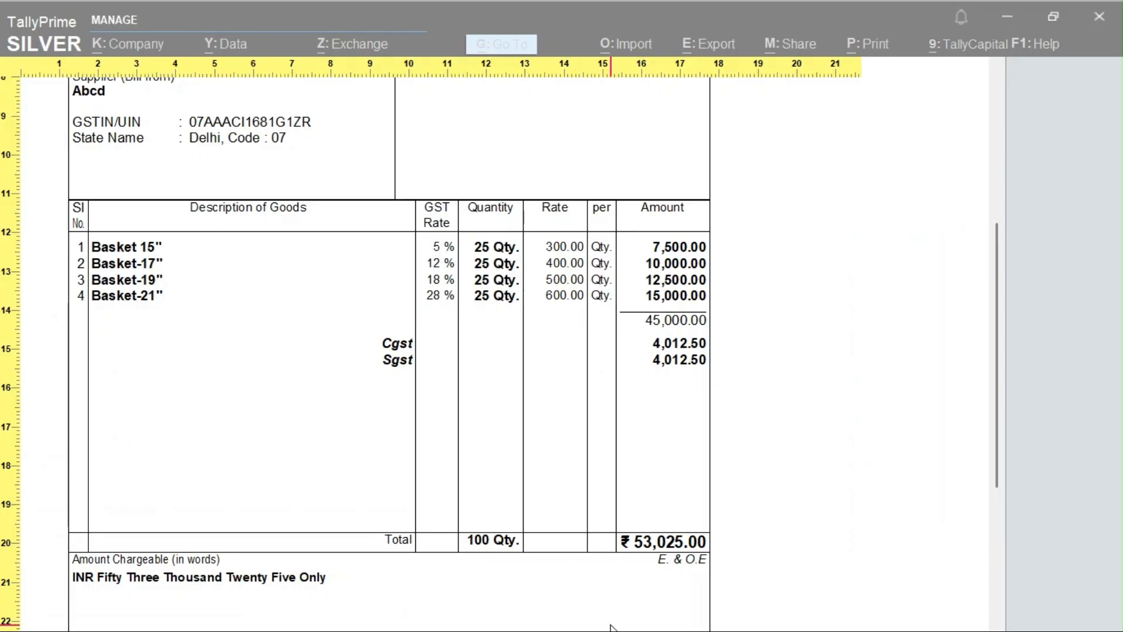
scroll(610, 626, "down", 5)
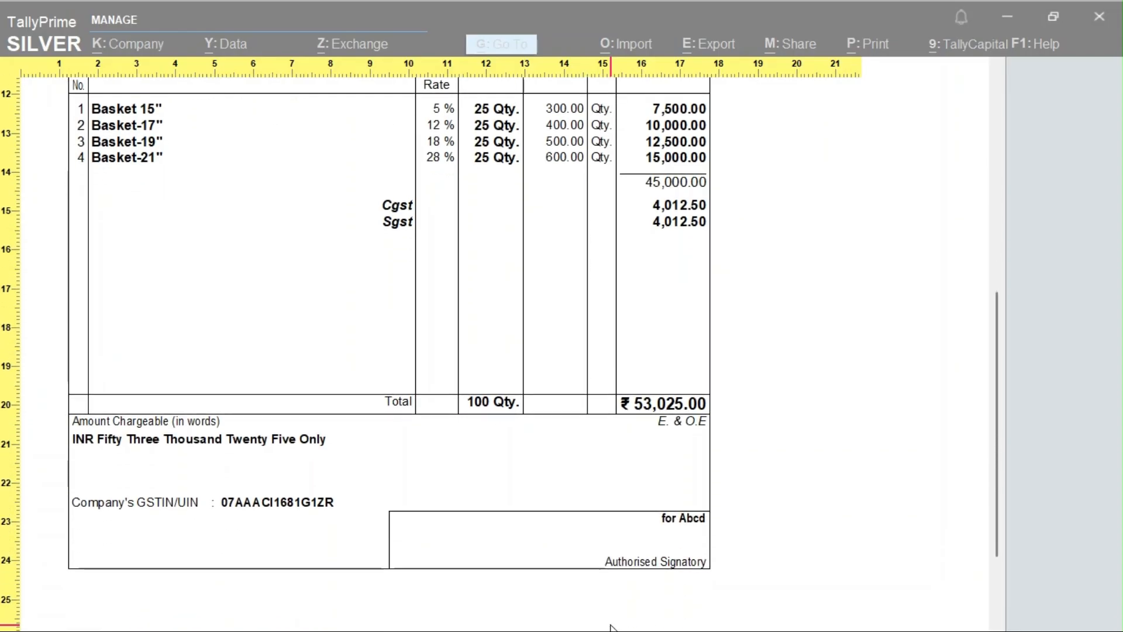
scroll(610, 626, "up", 5)
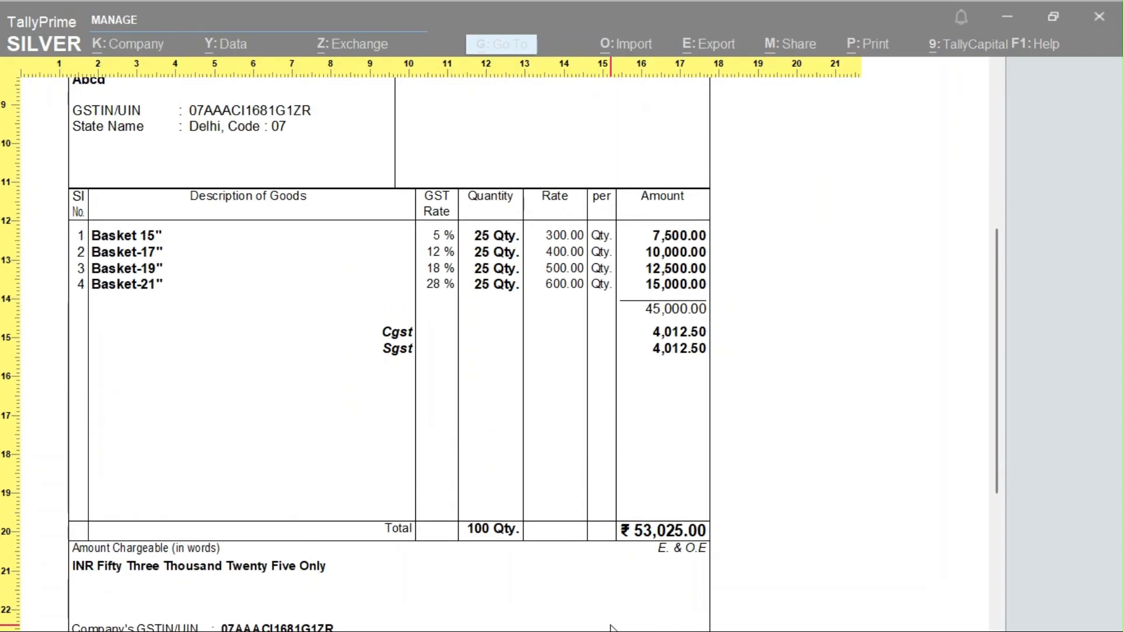
key("alt+Tab")
key("Left")
key("Right")
key("Down")
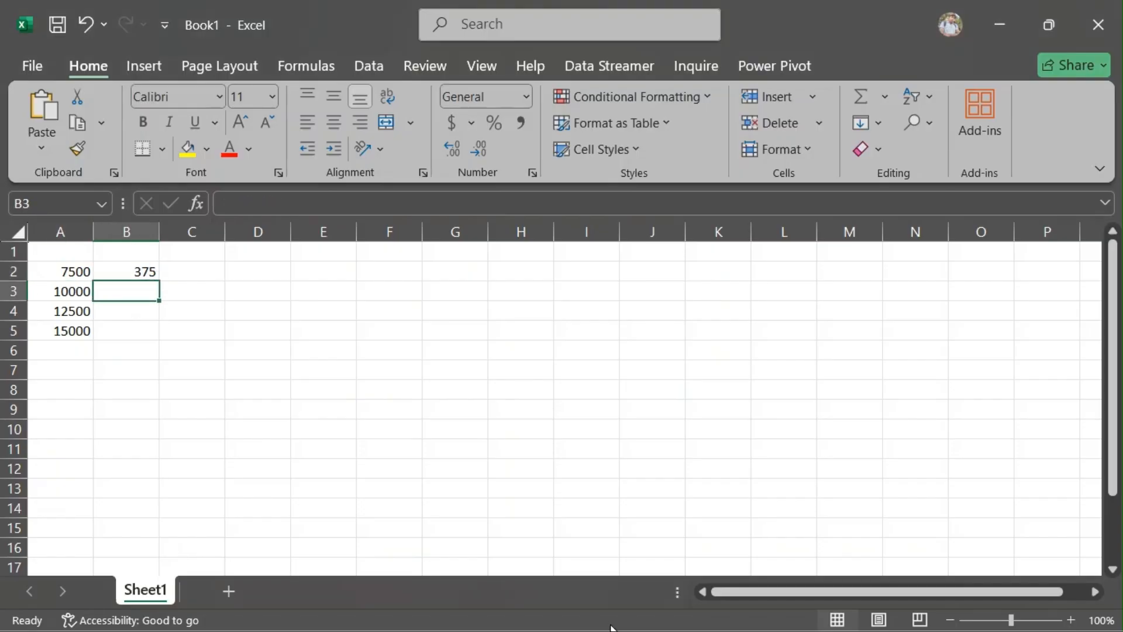
type("=")
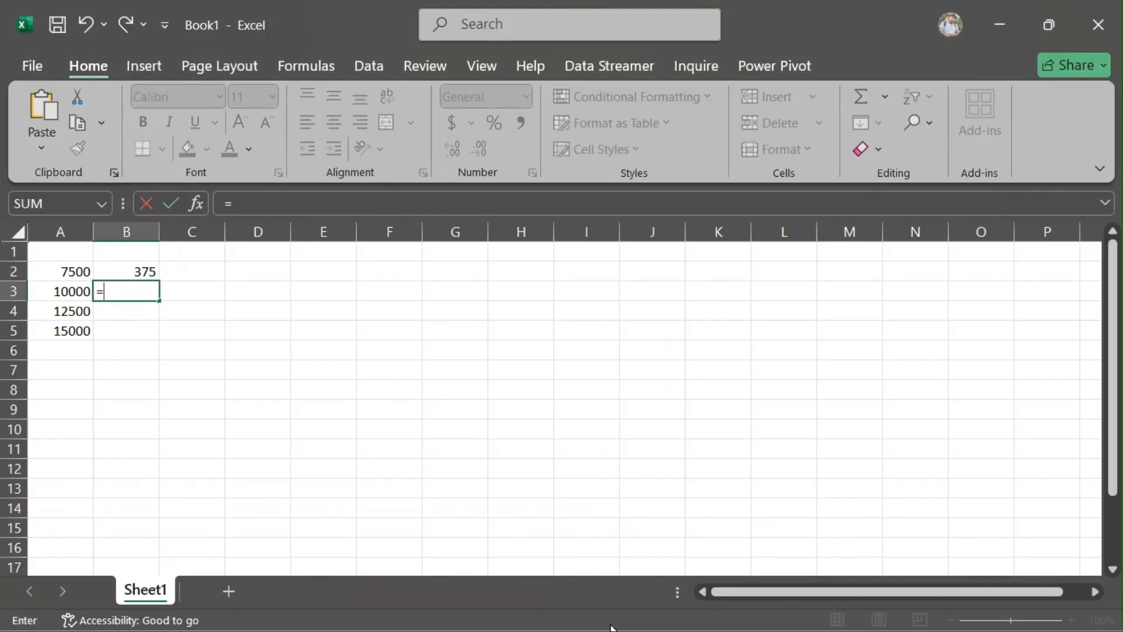
key("Left")
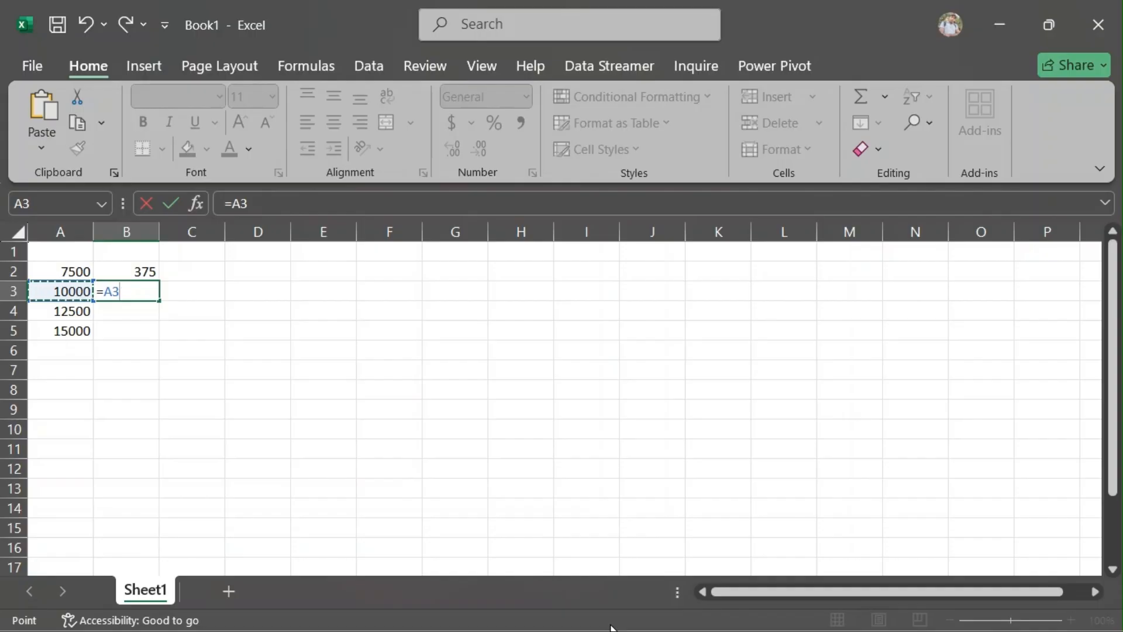
type("*")
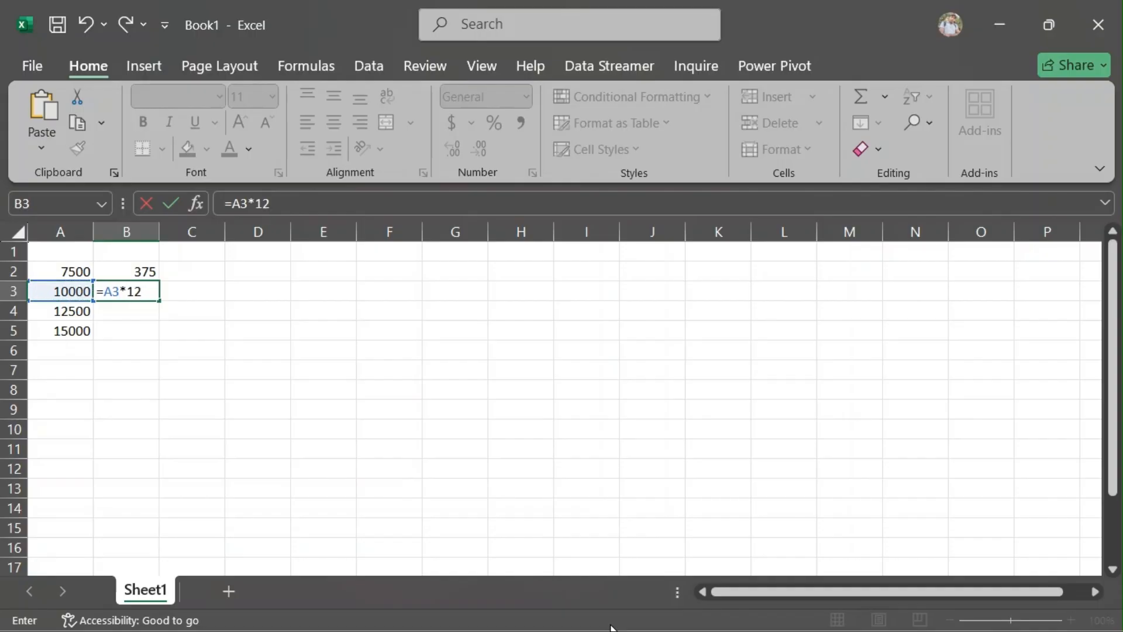
type("12%")
key("Return")
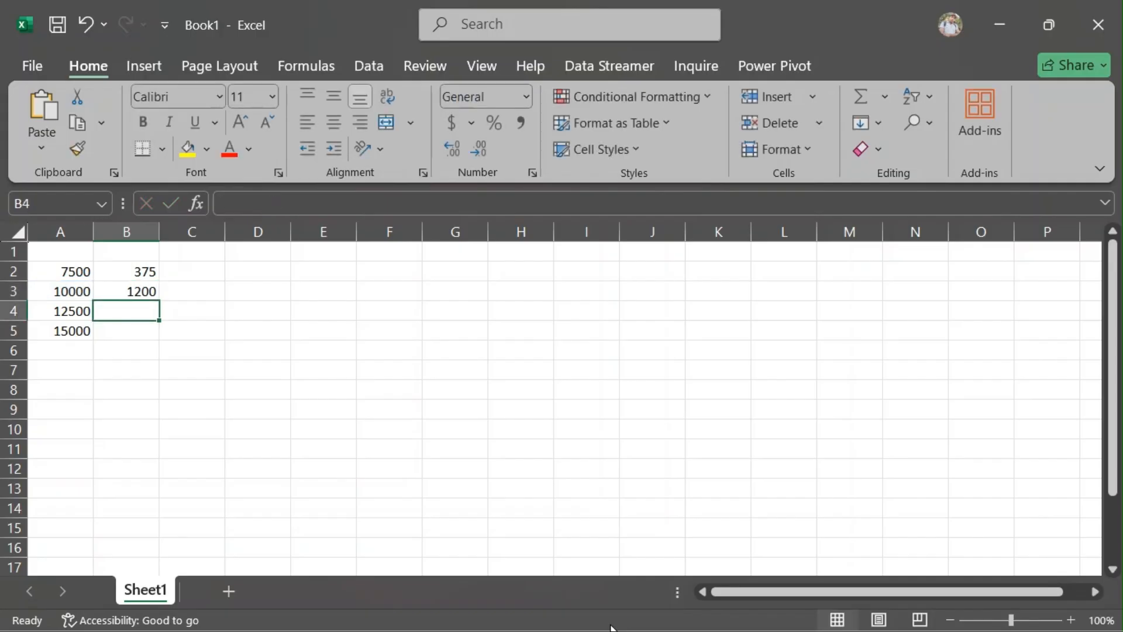
Cancel a mistyped formula and enter the 18% GST formula on A4 in B4 (2250).
type("=")
key("Left")
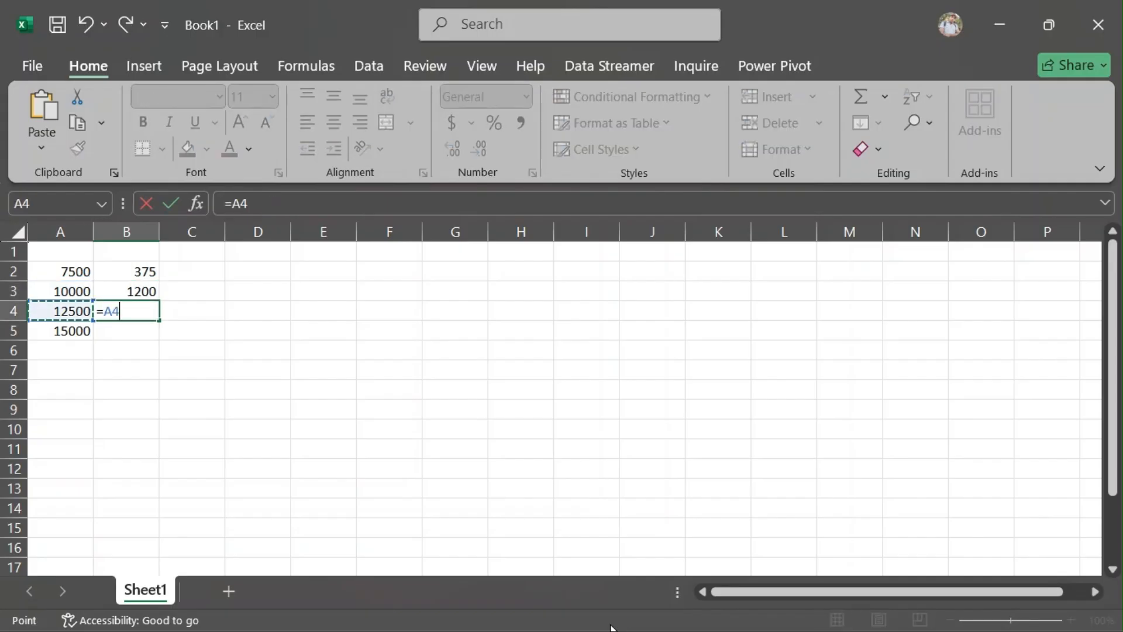
type("*")
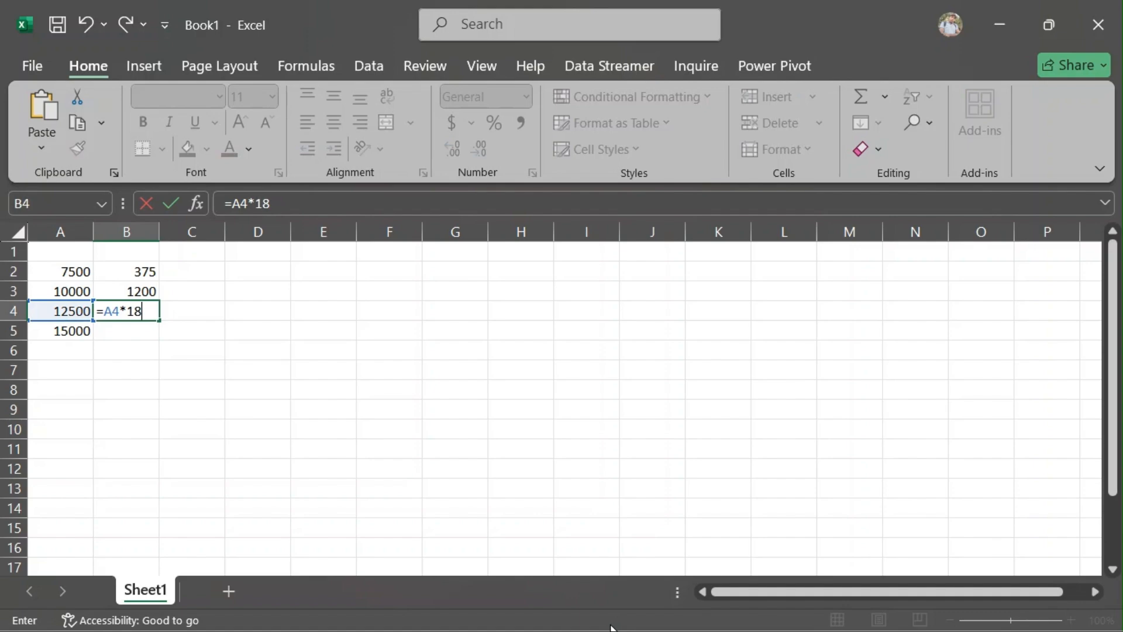
key("Return")
key("Escape")
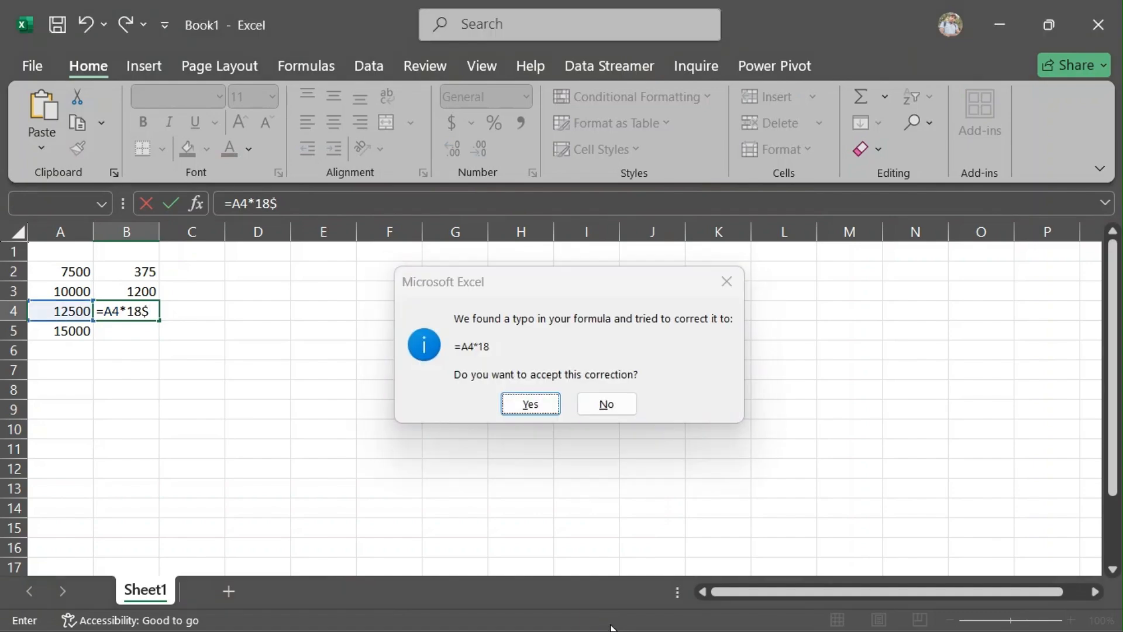
key("Escape")
key("Down")
key("Up")
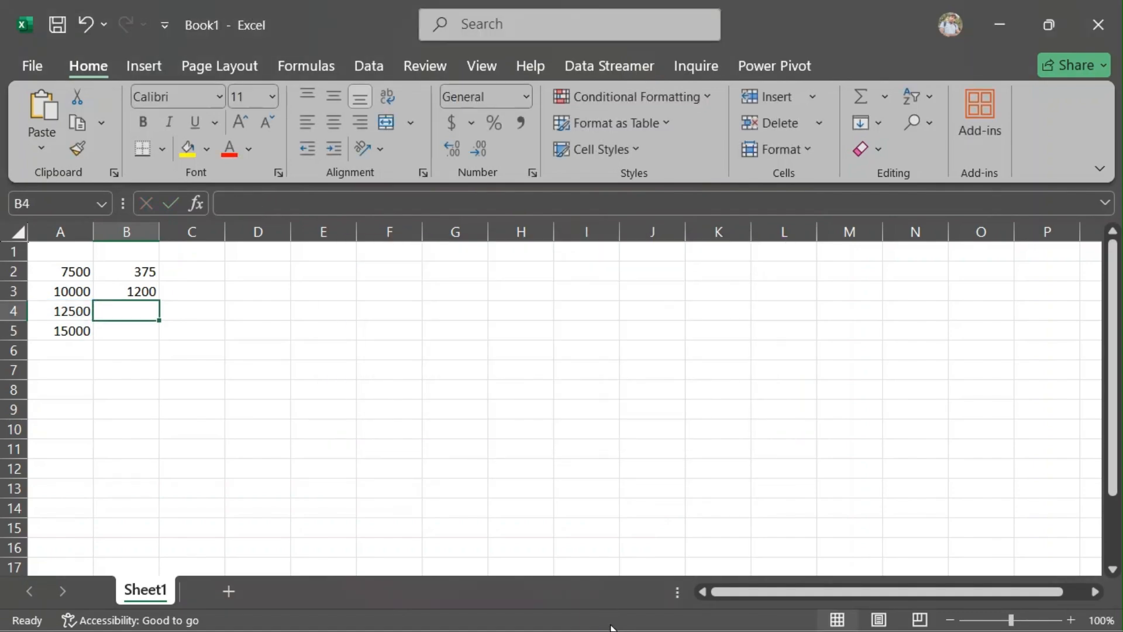
type("=")
key("Left")
type("*")
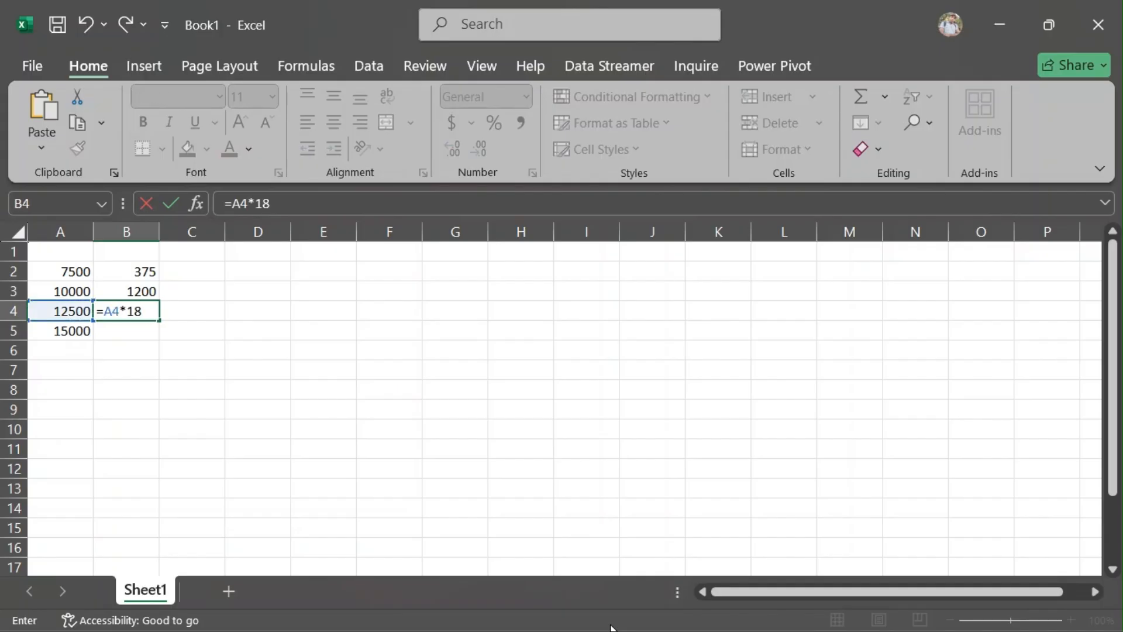
key("Return")
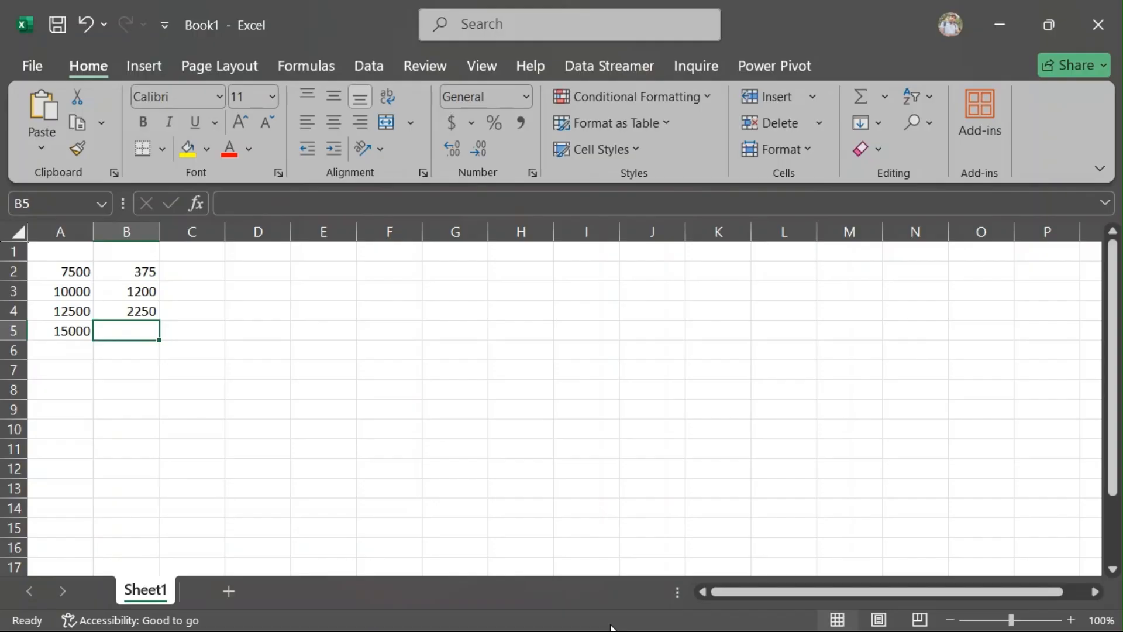
Enter the 28% GST formula on A5 in B5 (4200).
type("=")
key("Left")
type("*")
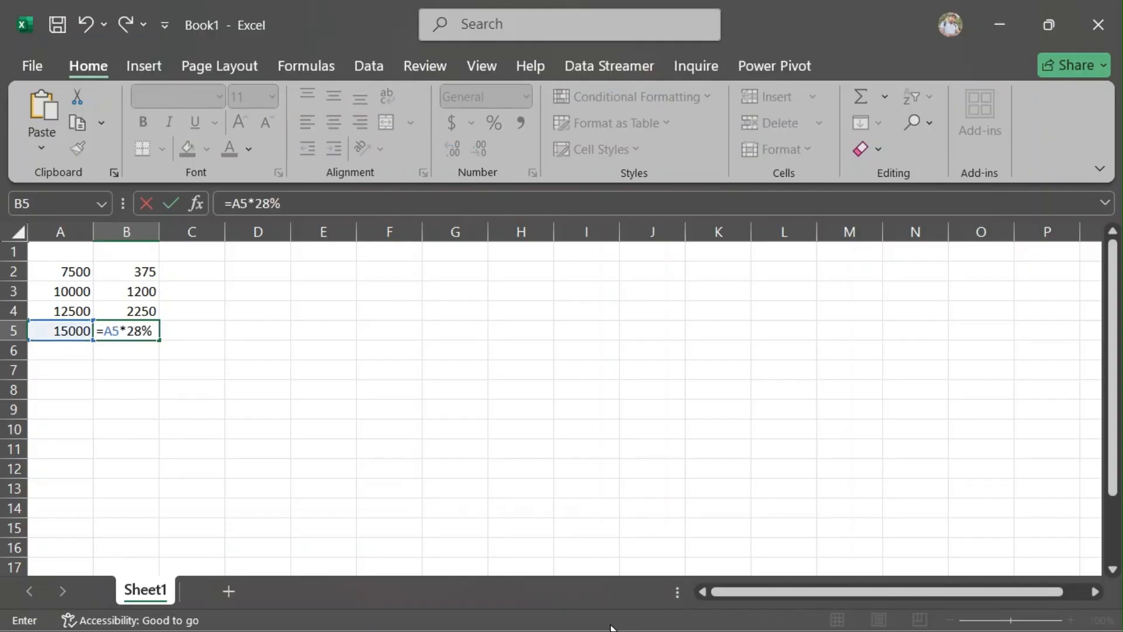
key("Return")
Review the bottom of the TallyPrime invoice, then close the preview back to print options.
key("alt+Tab")
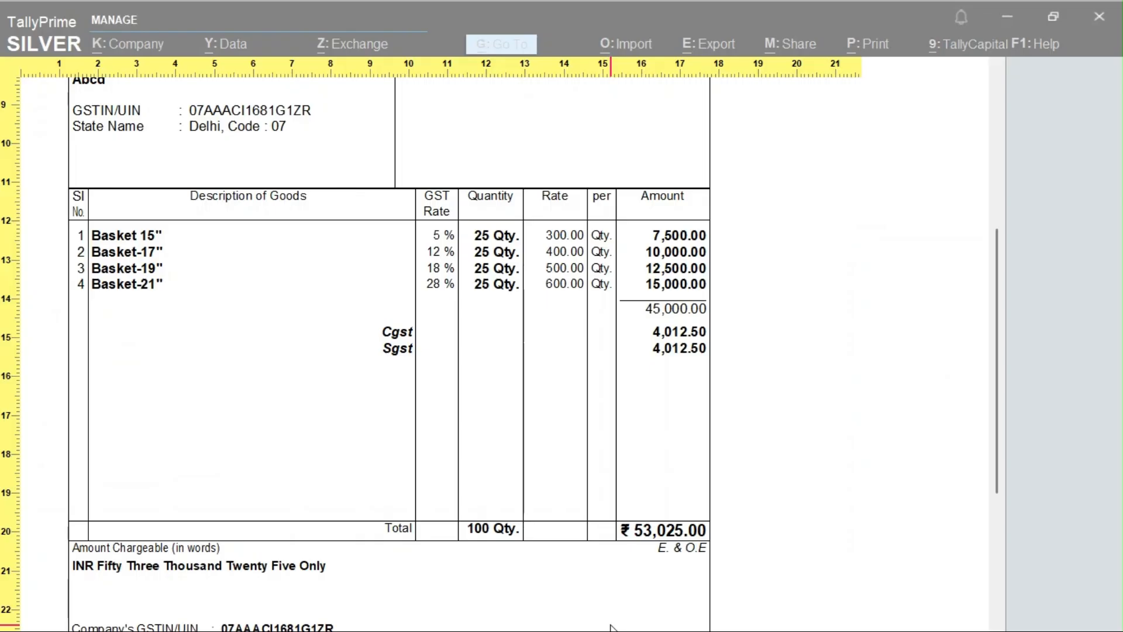
key("Down")
key("Down")
key("Down")
key("Down")
key("Down")
key("Down")
key("Down")
key("Down")
key("Down")
key("Down")
key("Down")
key("Down")
key("Down")
key("Down")
key("Down")
key("Down")
key("Down")
key("Down")
key("Down")
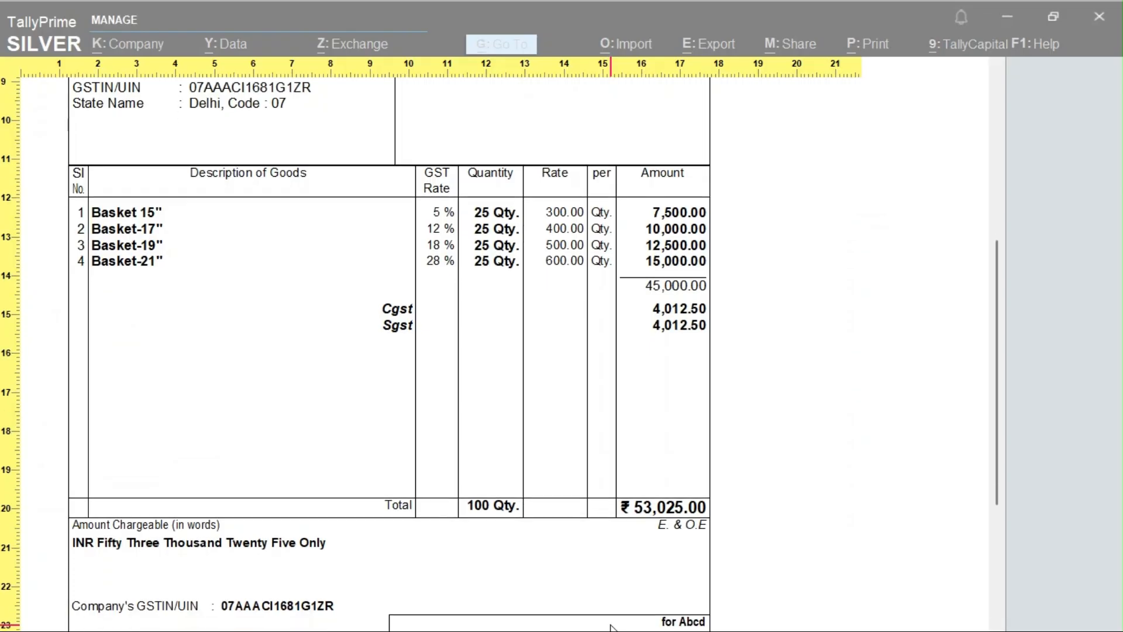
key("Up")
key("Up")
key("Up")
key("Up")
key("Up")
key("Up")
key("Up")
key("Up")
key("Up")
key("Up")
key("Up")
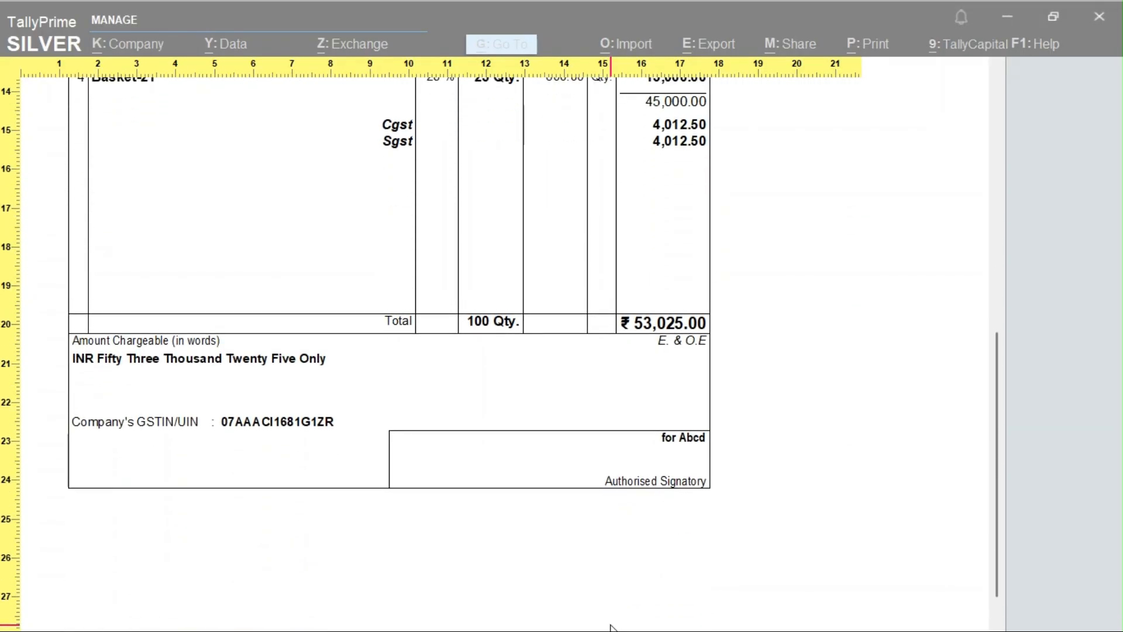
key("Escape")
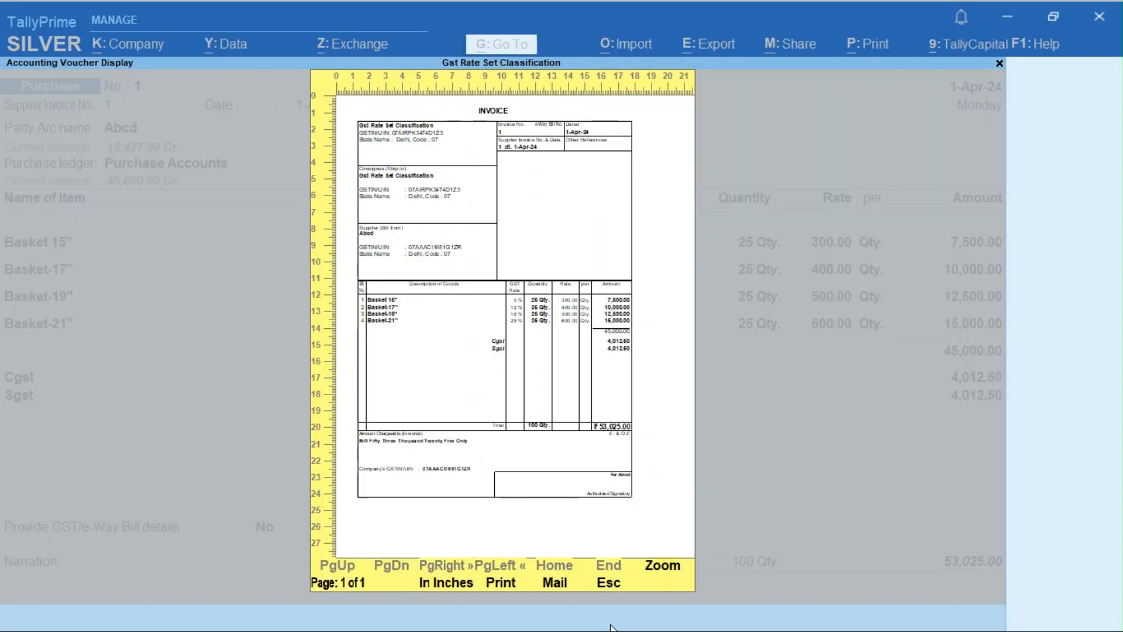
key("Escape")
Set Show GST Rate (in %) to No and review the invoice preview without it.
type("c")
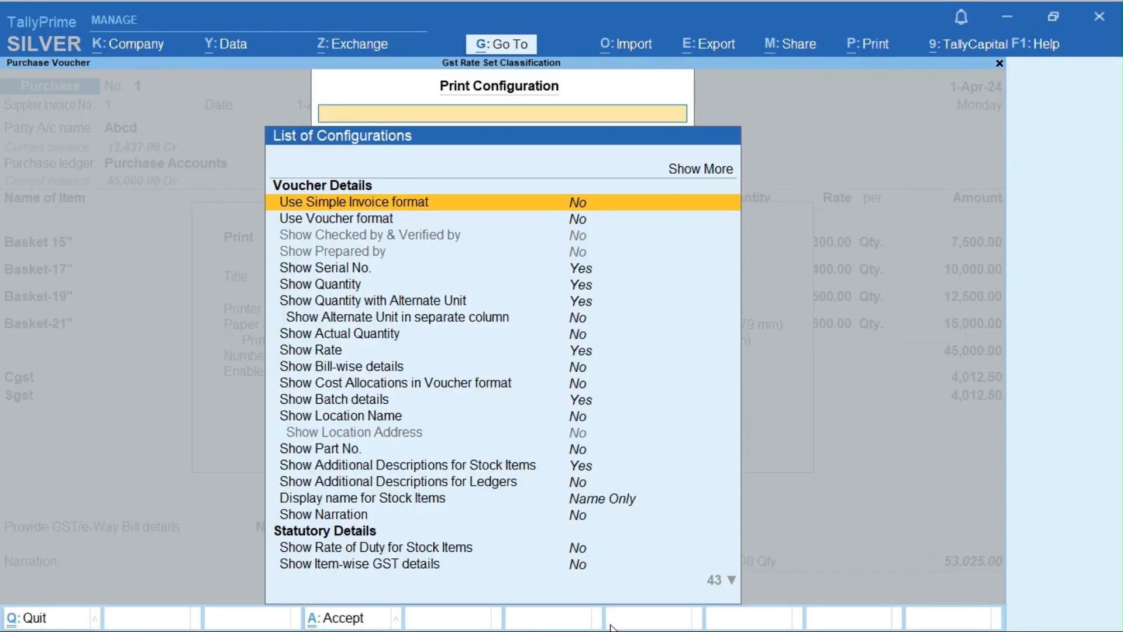
type("Gst")
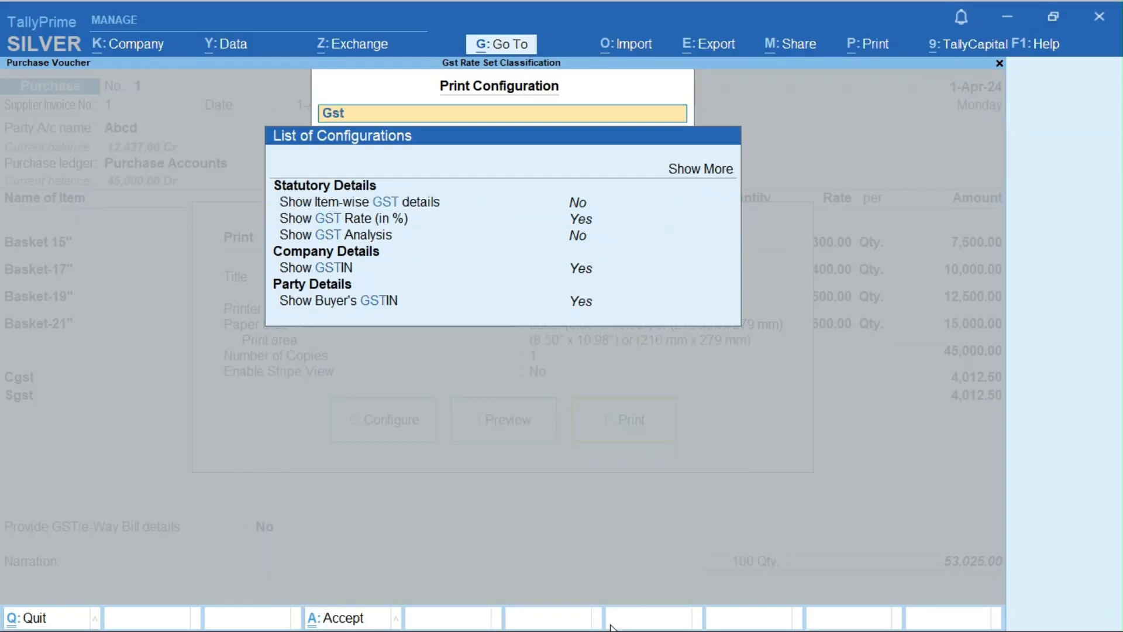
key("Down")
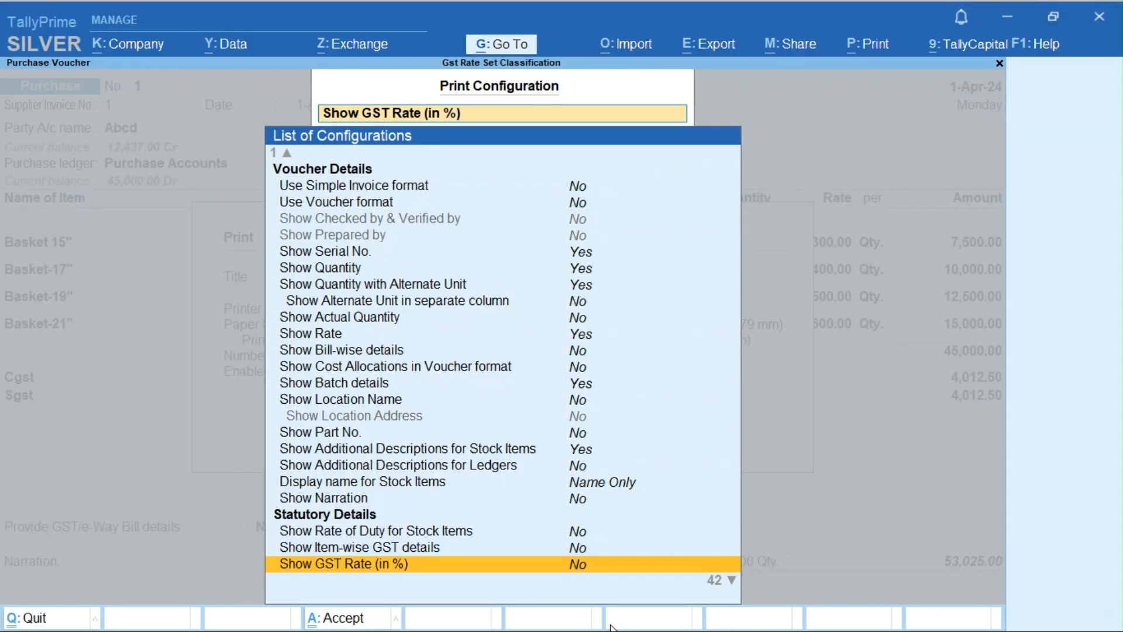
key("Escape")
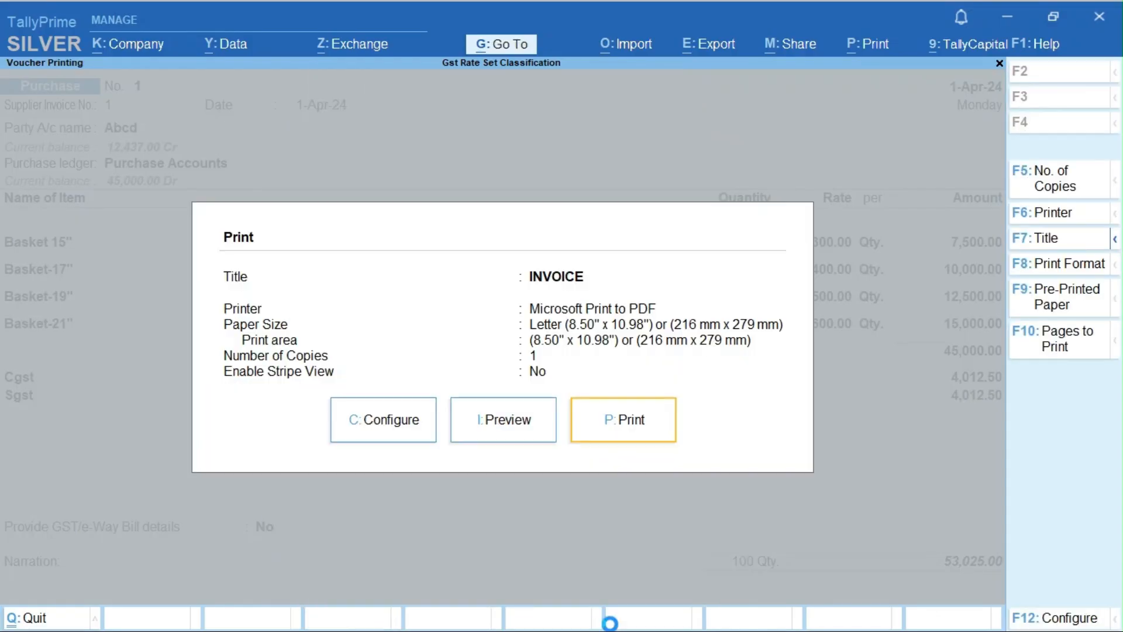
key("i")
key("Return")
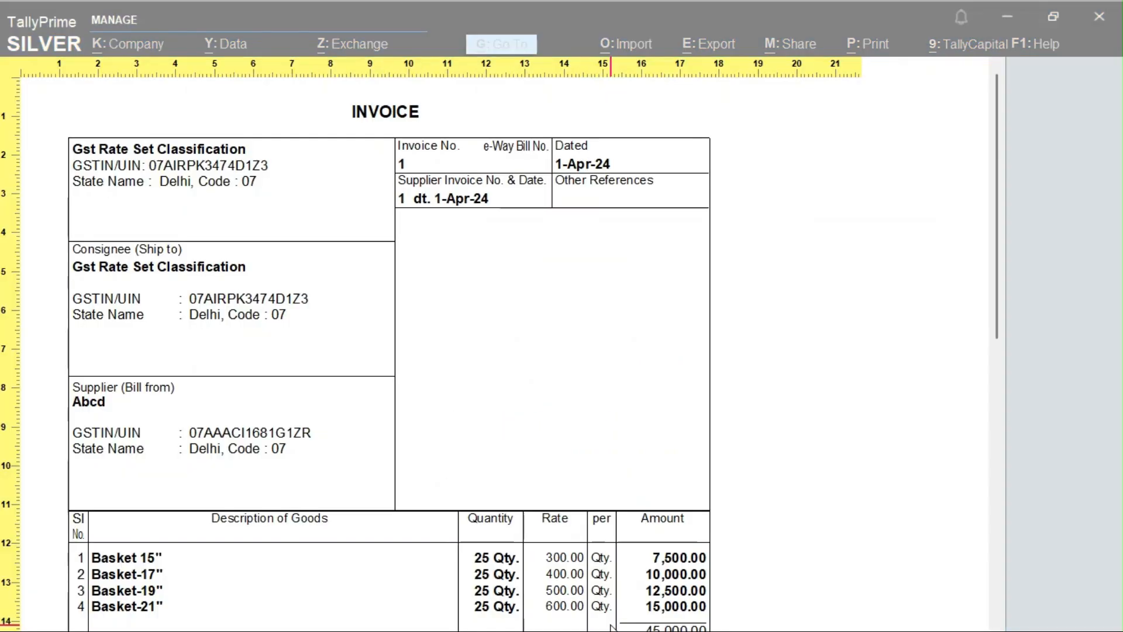
key("Down")
key("Down")
key("Down")
key("Down")
key("Down")
key("Down")
key("Down")
key("Down")
key("Down")
key("Down")
key("Down")
key("Down")
key("Down")
key("Down")
key("Down")
key("Down")
key("Down")
key("Down")
key("Down")
key("Down")
key("Down")
key("Down")
key("Down")
key("Down")
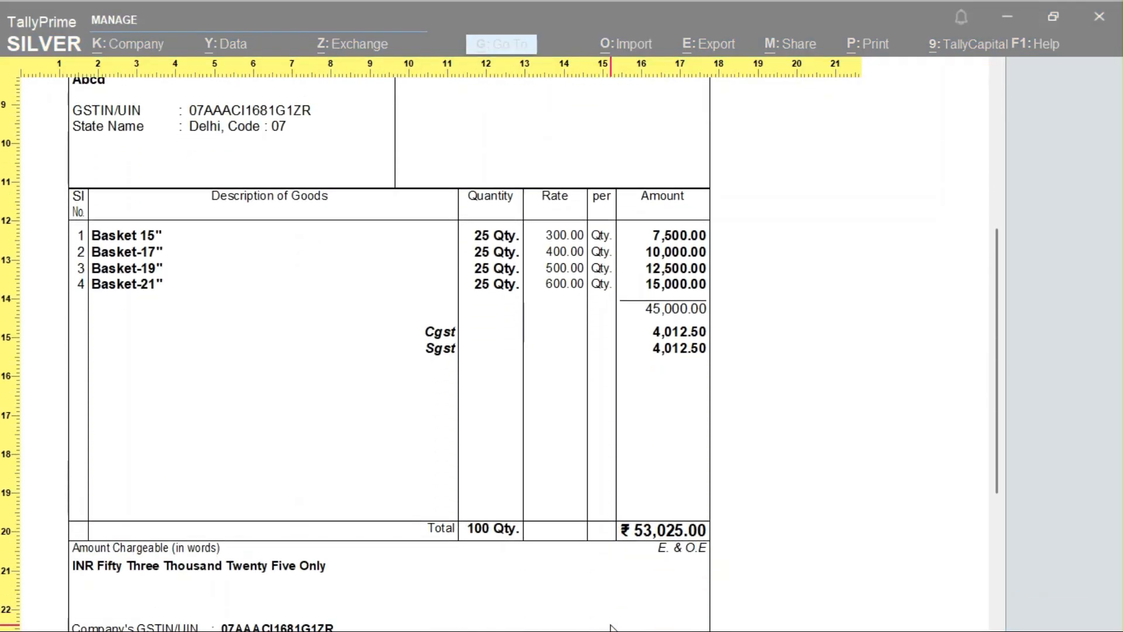
key("Down")
key("Down")
key("Down")
key("Down")
key("Down")
key("Down")
key("Down")
key("Down")
key("Down")
key("Down")
key("Down")
key("Down")
key("Down")
key("Down")
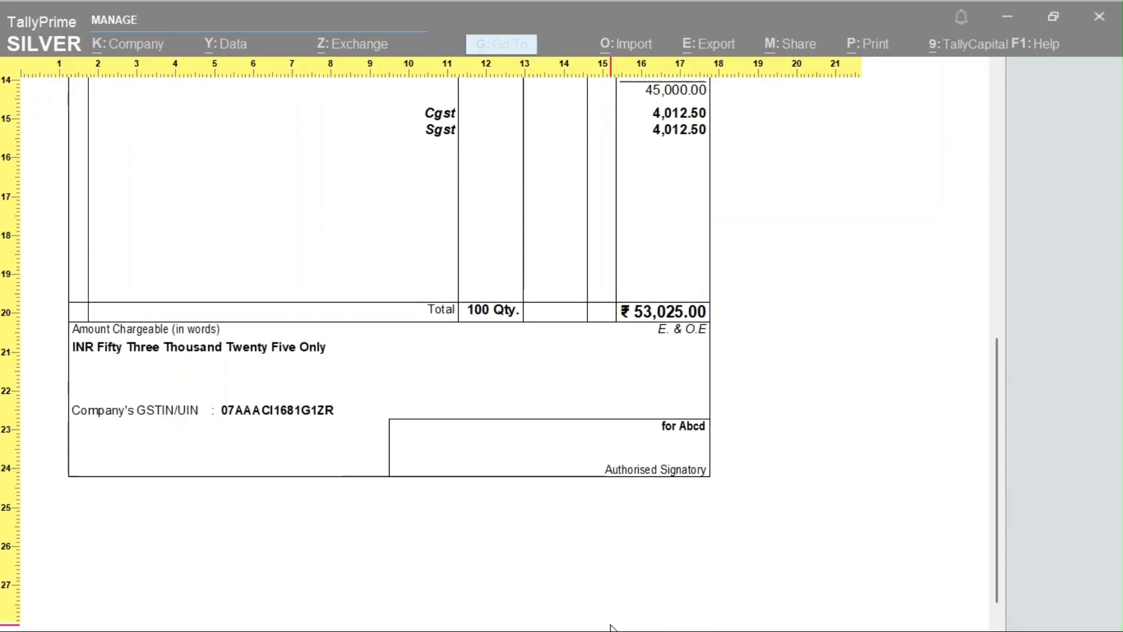
key("Up")
key("Up")
key("Up")
key("Up")
key("Up")
key("Up")
key("Up")
key("Up")
key("Up")
key("Up")
key("Up")
key("Up")
key("Up")
key("Up")
key("Up")
key("Up")
key("Up")
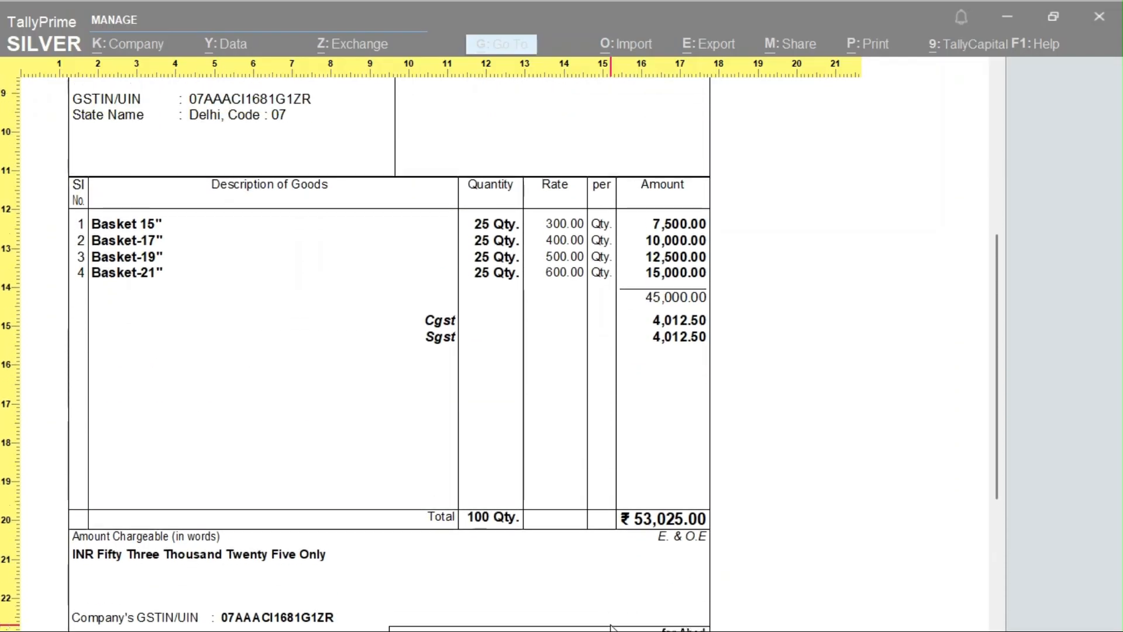
key("Up")
key("Up")
key("Up")
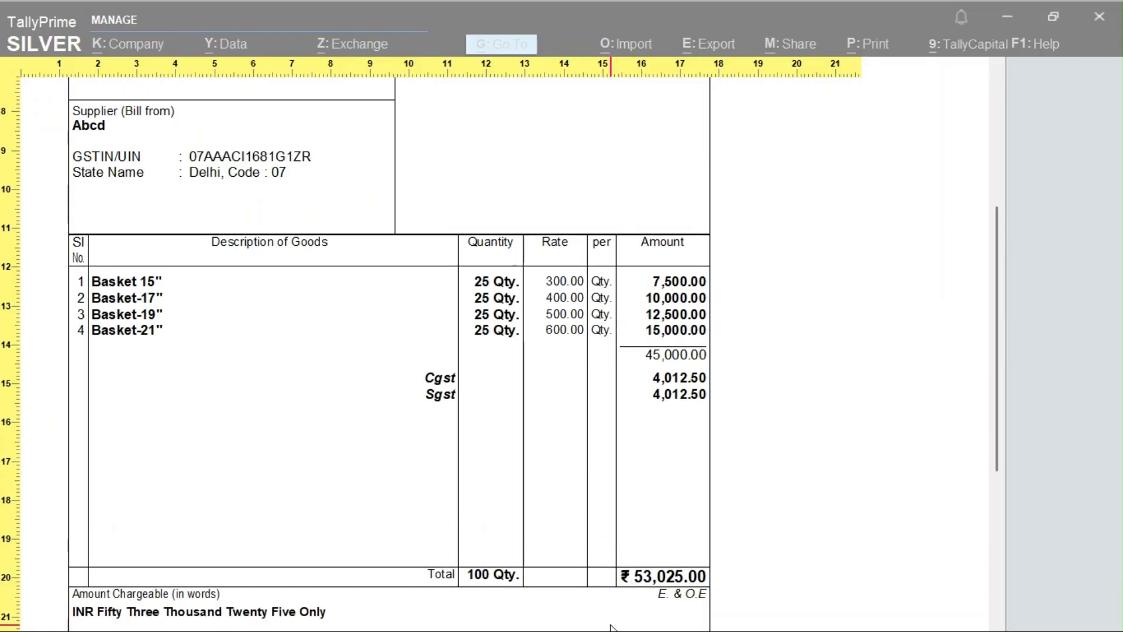
key("Down")
key("Down")
key("Down")
key("Down")
key("Down")
key("Down")
key("Down")
key("Down")
key("Down")
key("Down")
key("Down")
key("Down")
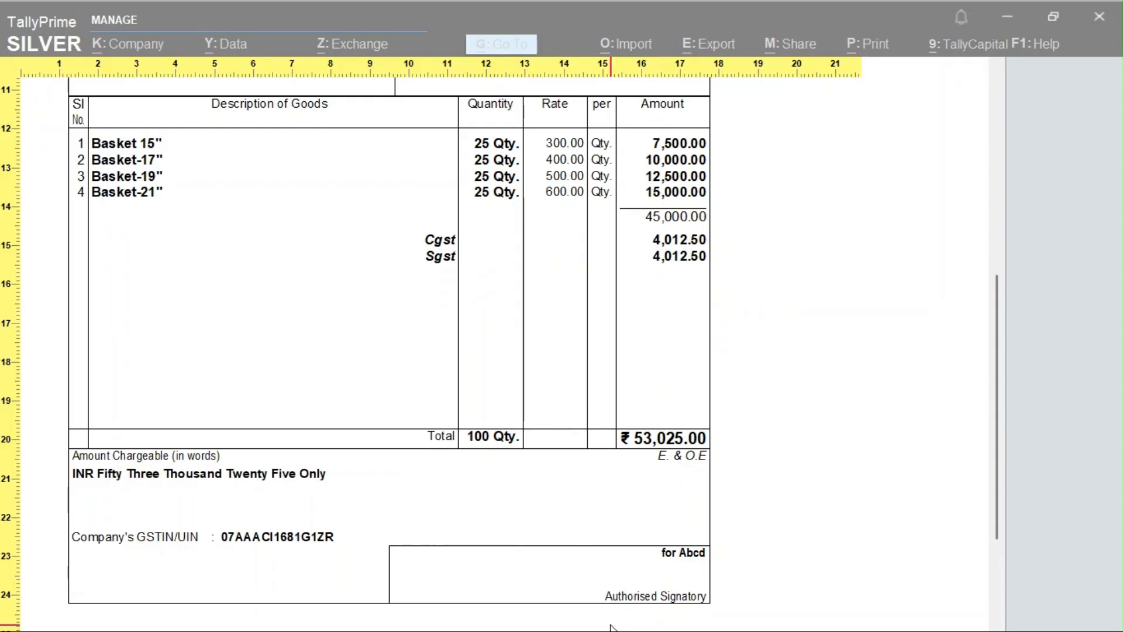
key("alt+z")
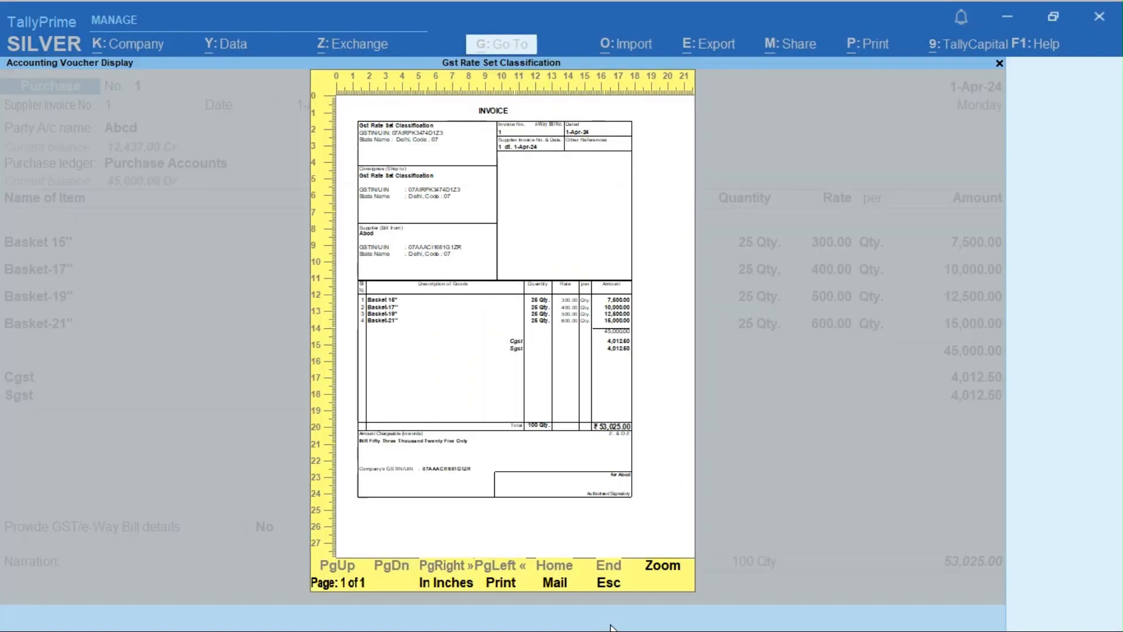
Turn Show GST Rate (in %) back on in the print configuration.
key("Escape")
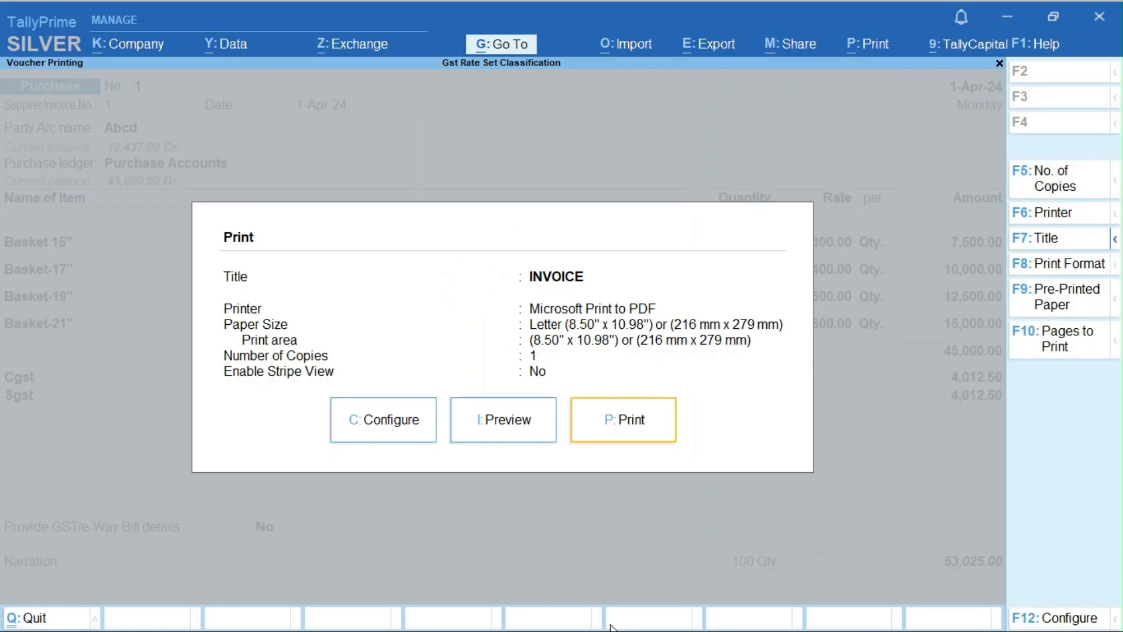
type("c")
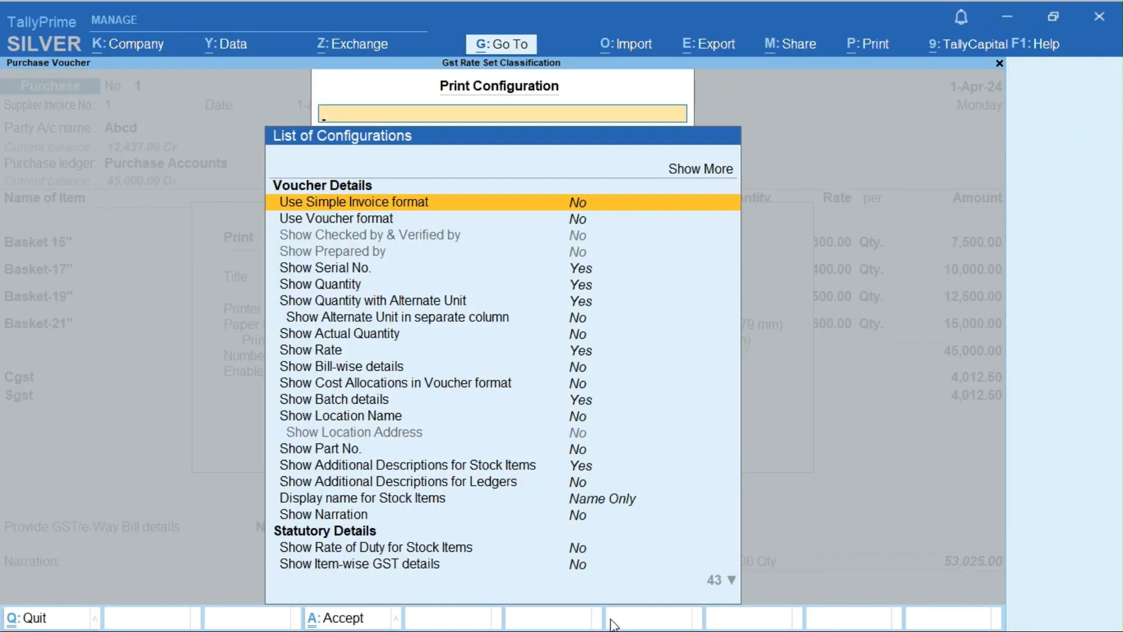
type("Gst")
key("Down")
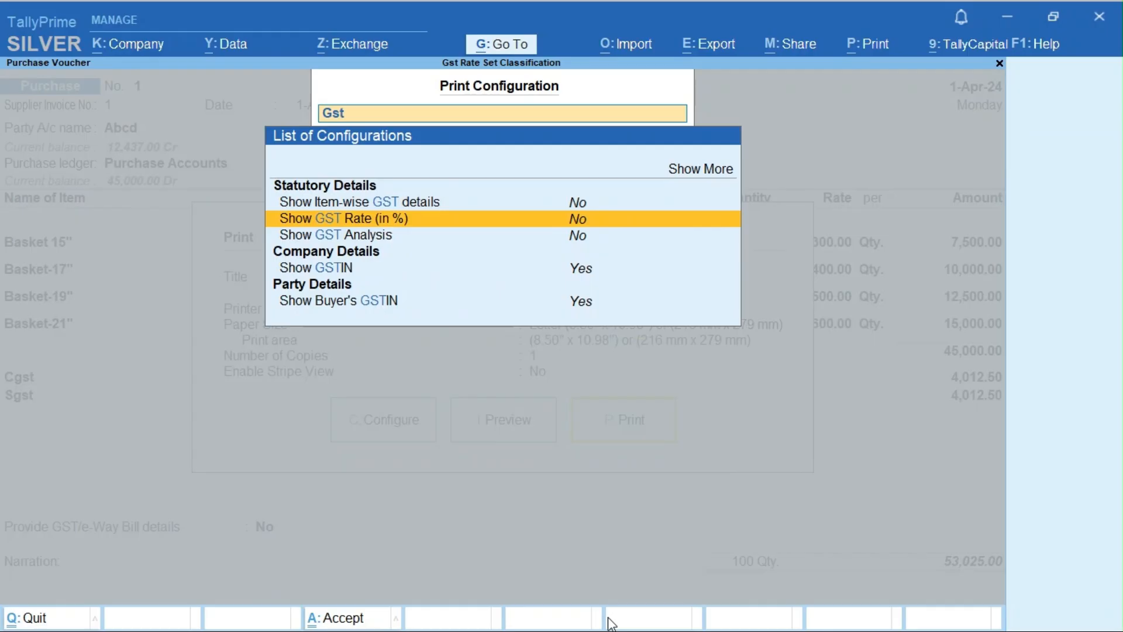
key("Return")
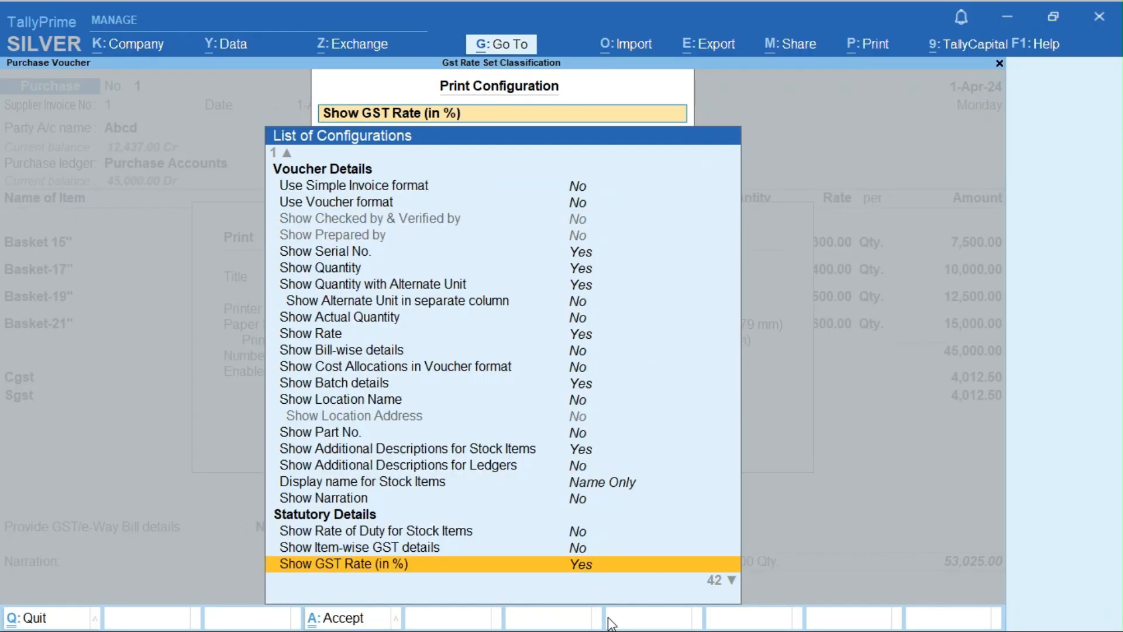
key("ctrl+a")
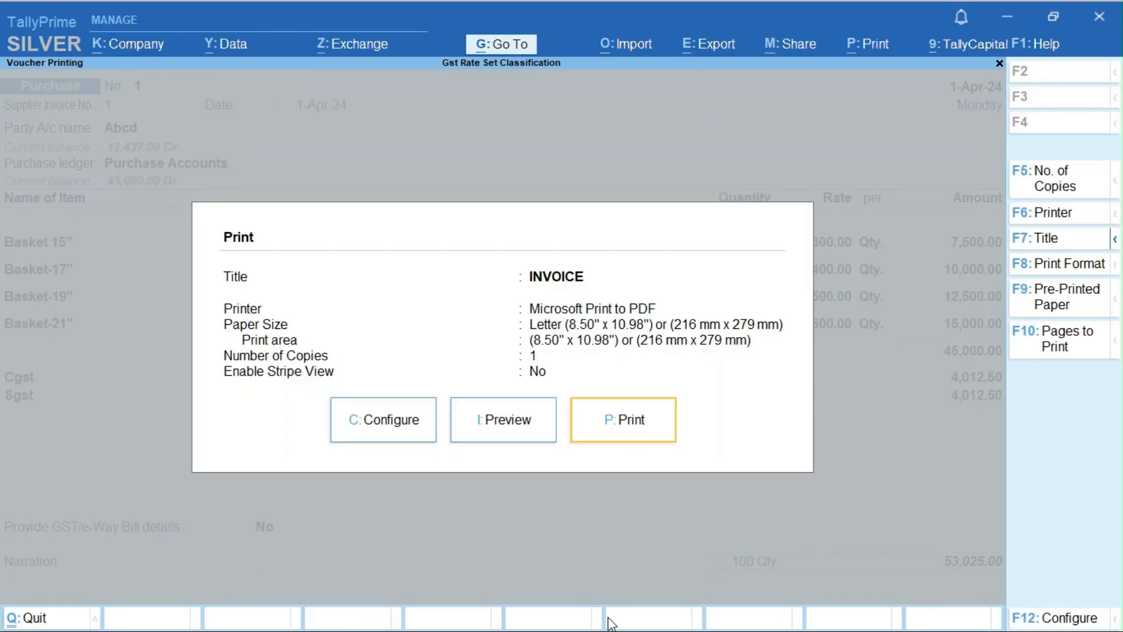
Preview the invoice at full width, scroll through it, and close the enlarged view.
key("i")
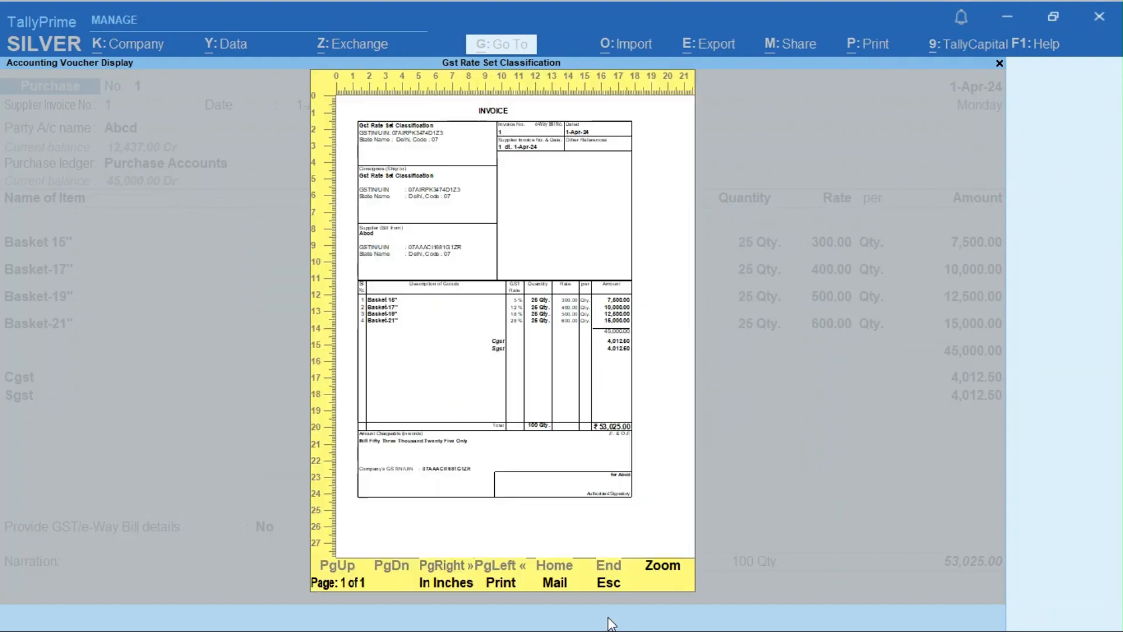
key("Return")
scroll(609, 623, "down", 5)
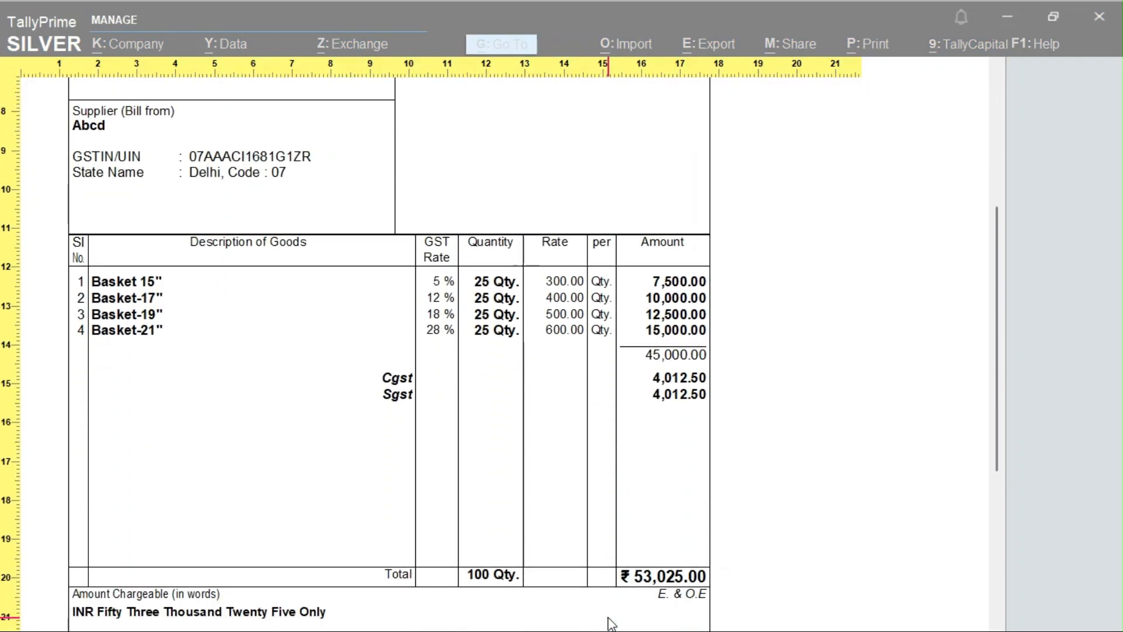
scroll(609, 623, "down", 4)
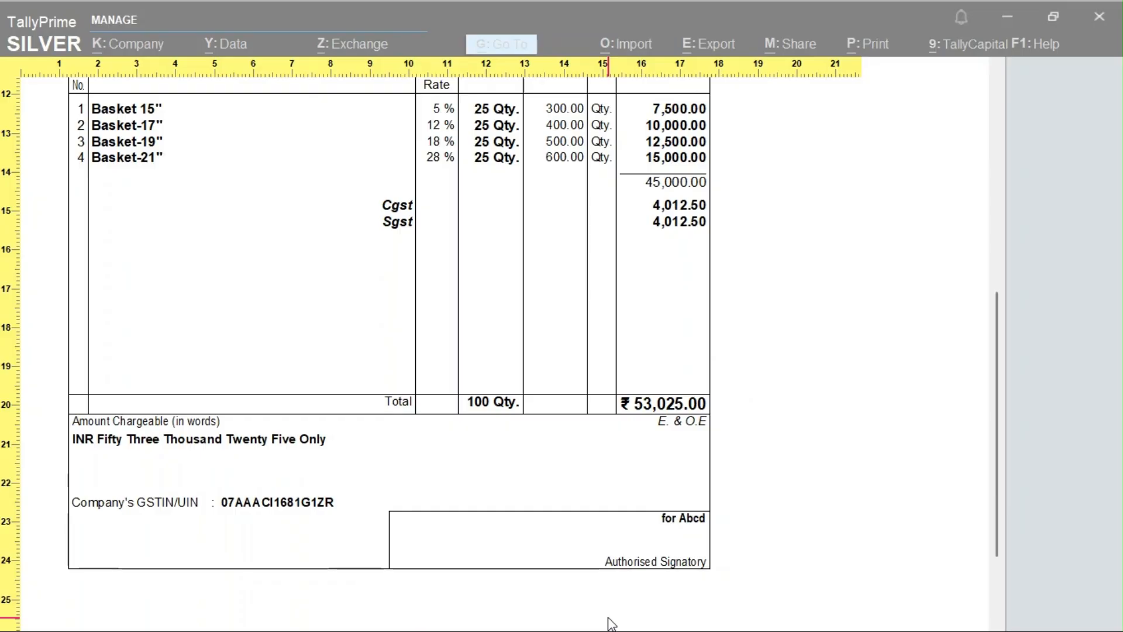
scroll(609, 623, "down", 2)
scroll(609, 623, "up", 6)
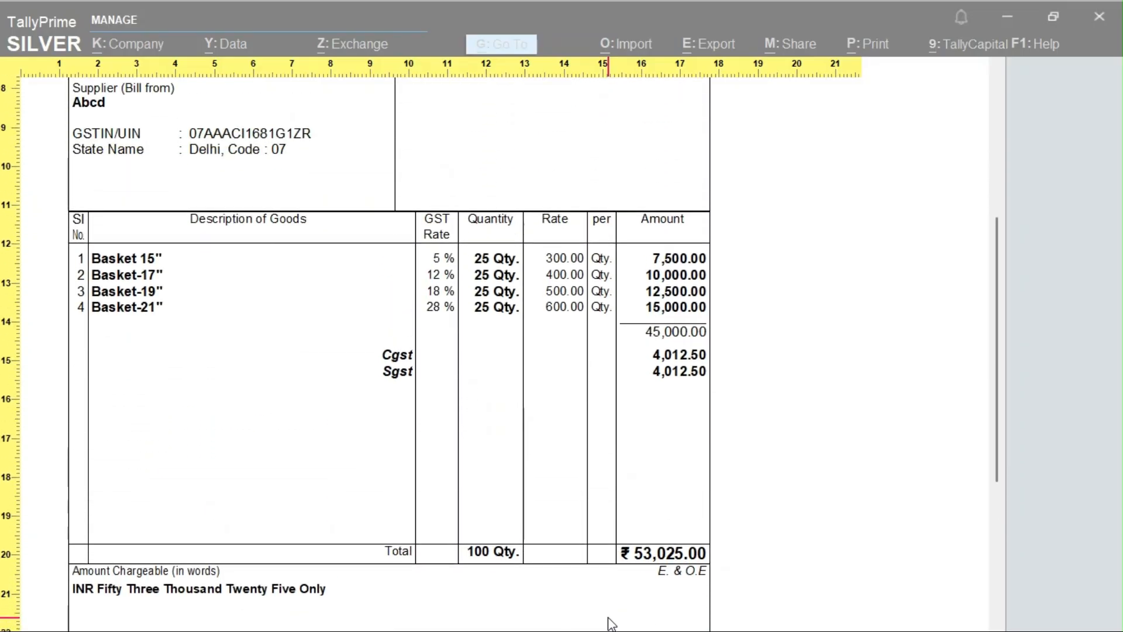
scroll(611, 622, "up", 1)
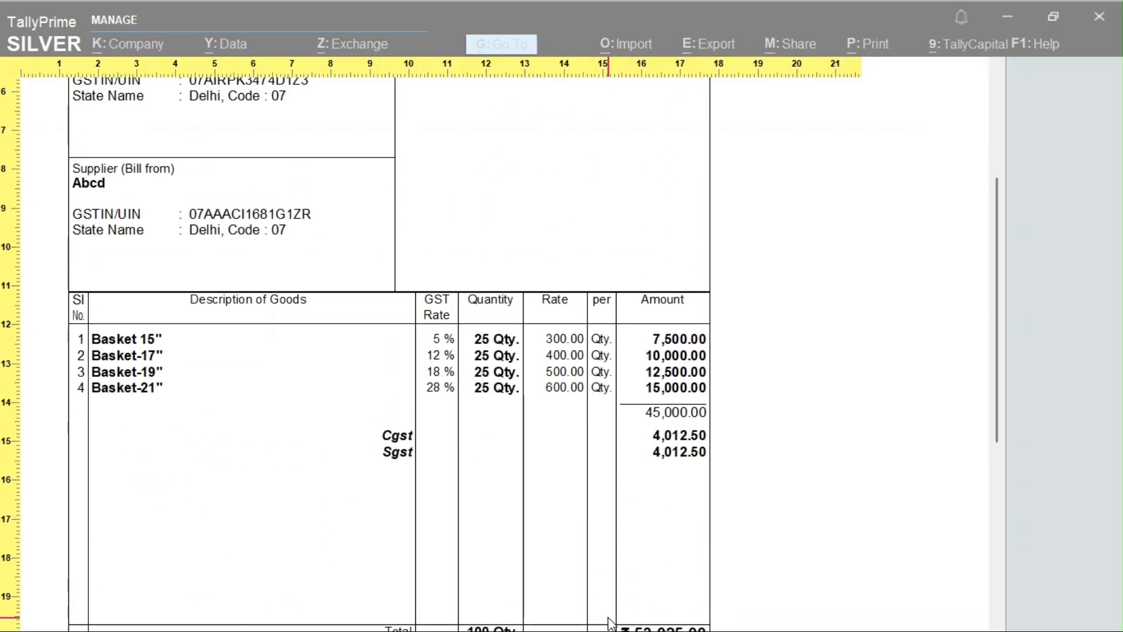
scroll(610, 624, "up", 1)
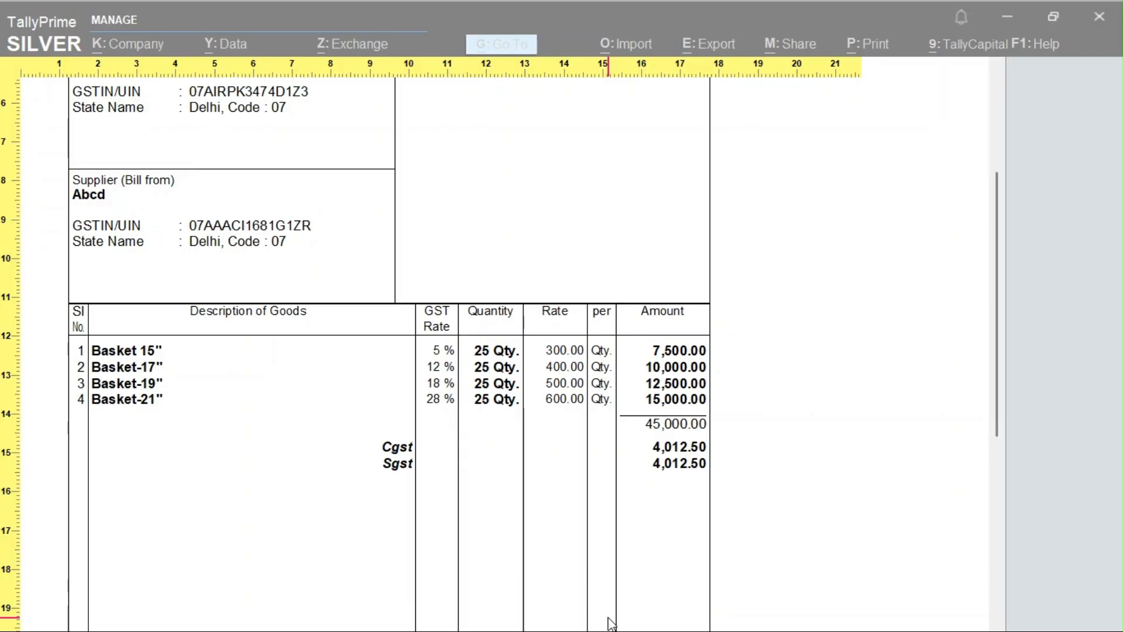
key("Escape")
key("Escape")
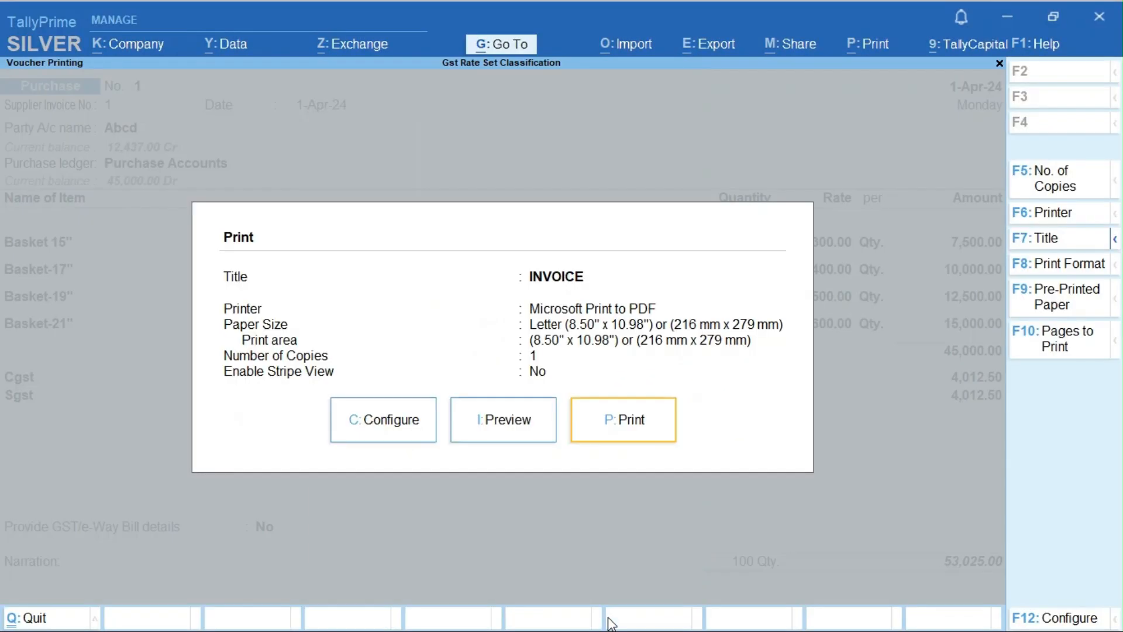
Set Show Item-wise GST details to Yes in the invoice print configuration.
key("c")
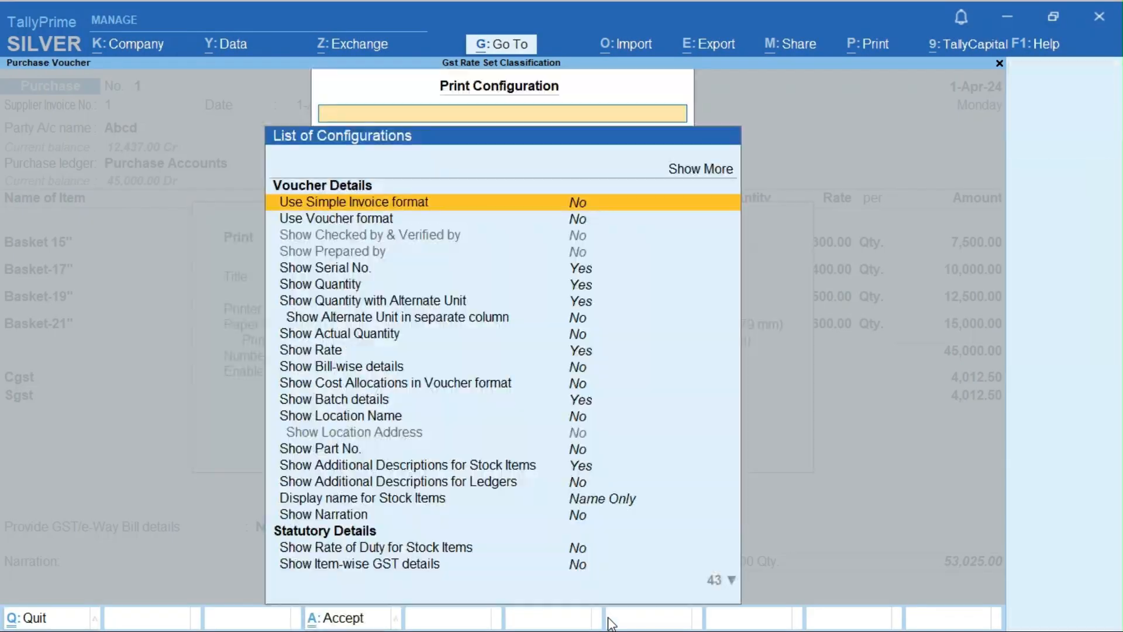
type("Gs")
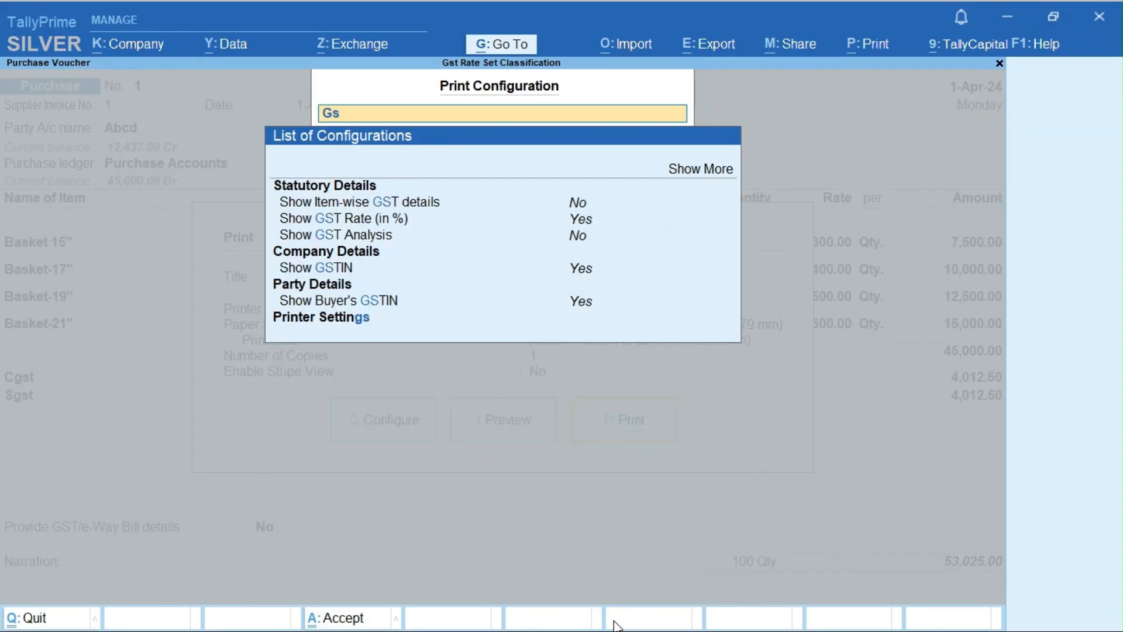
key("Down")
key("Down")
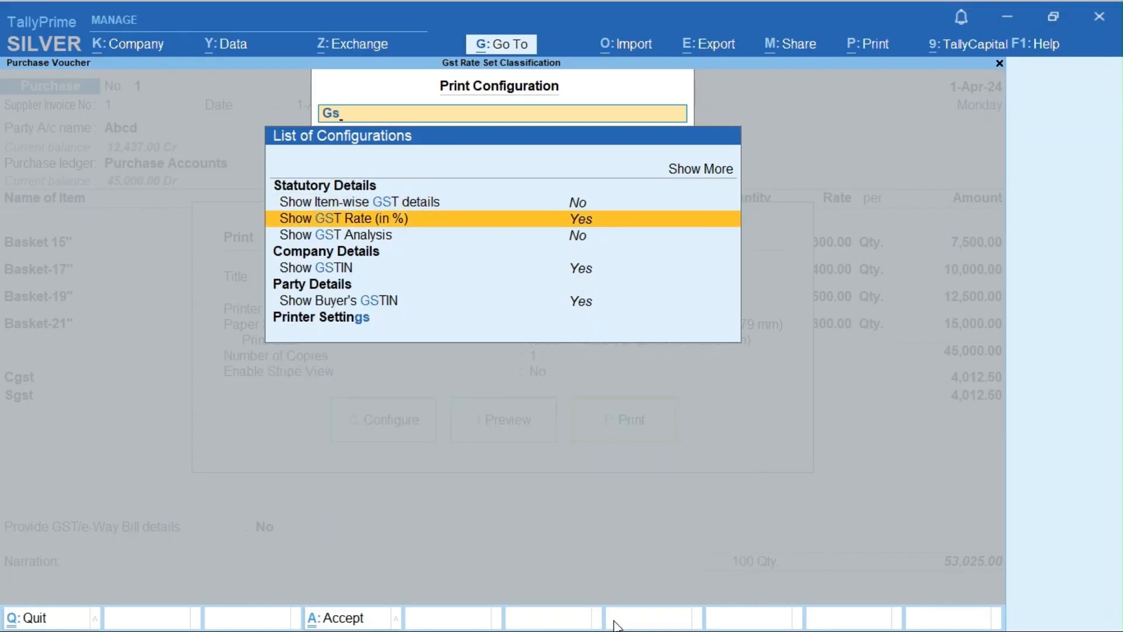
key("Down")
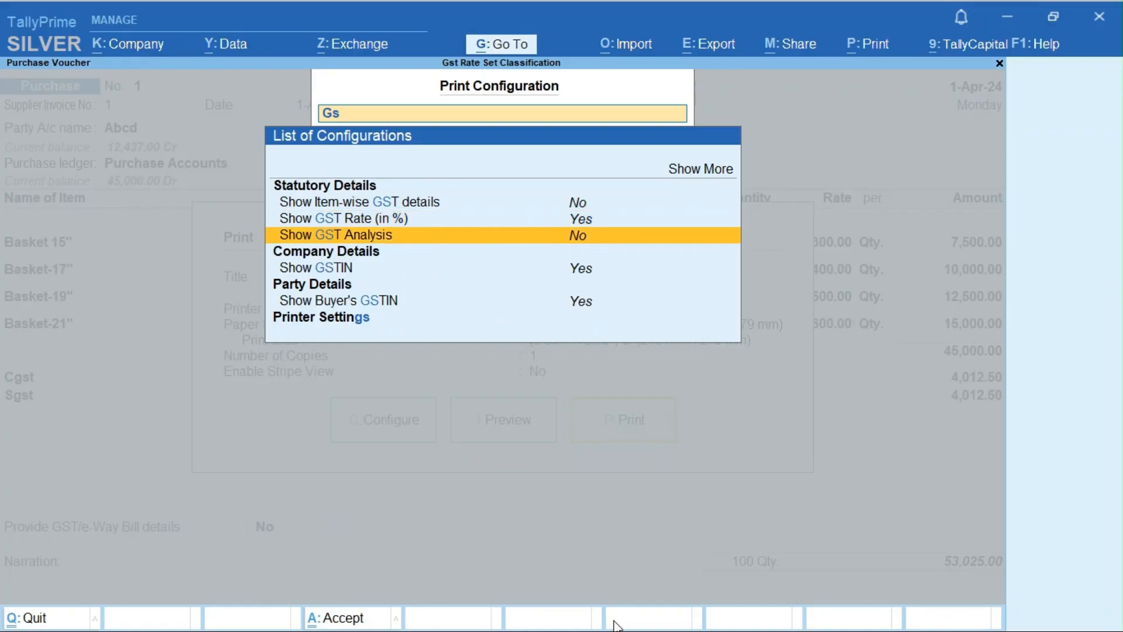
key("Up")
key("Up")
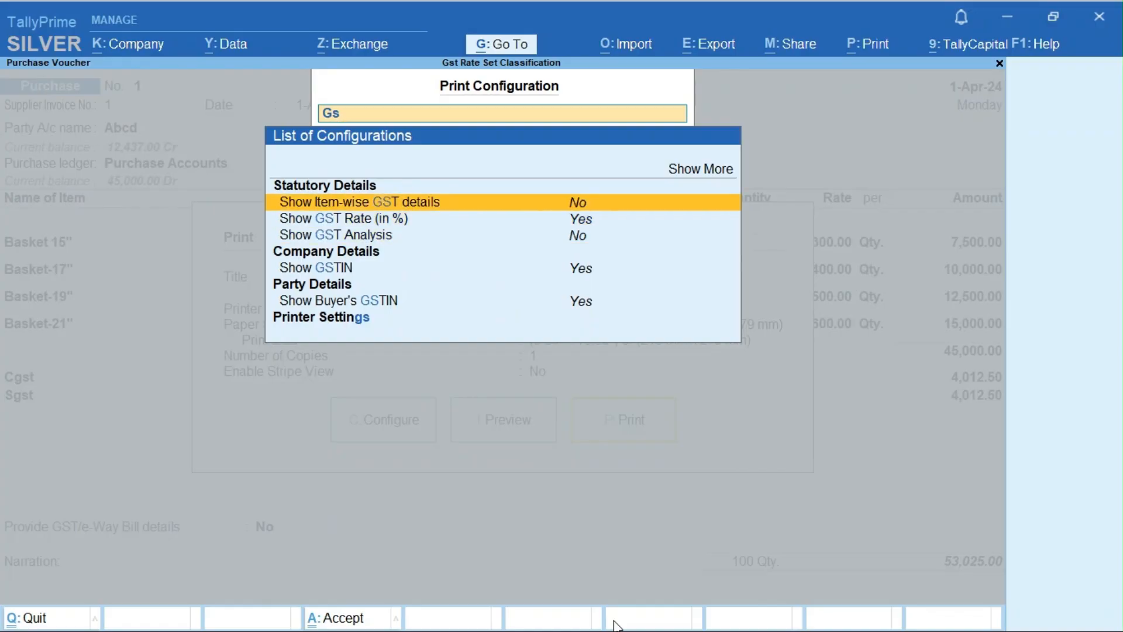
key("Return")
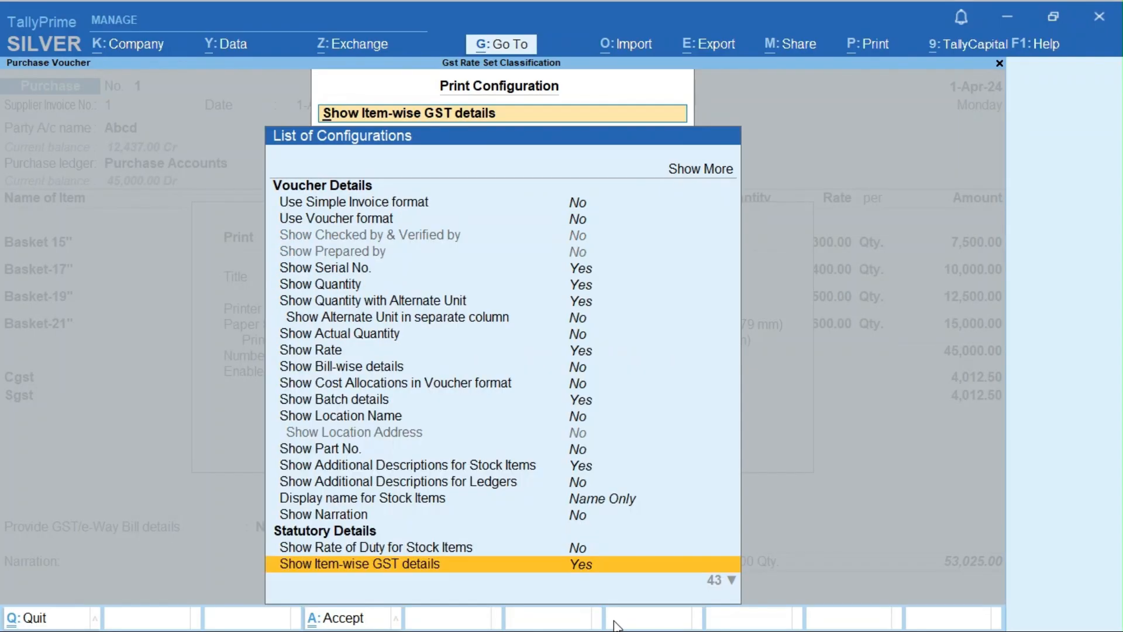
key("Escape")
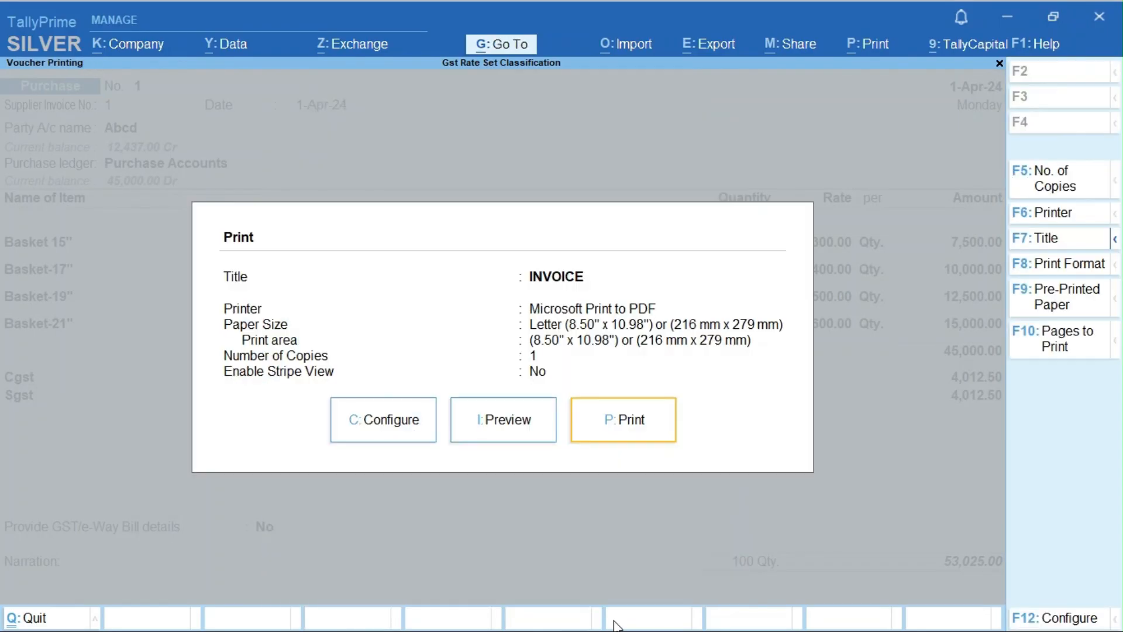
Preview the enlarged invoice down to the total and amount in words, then return to the voucher.
key("i")
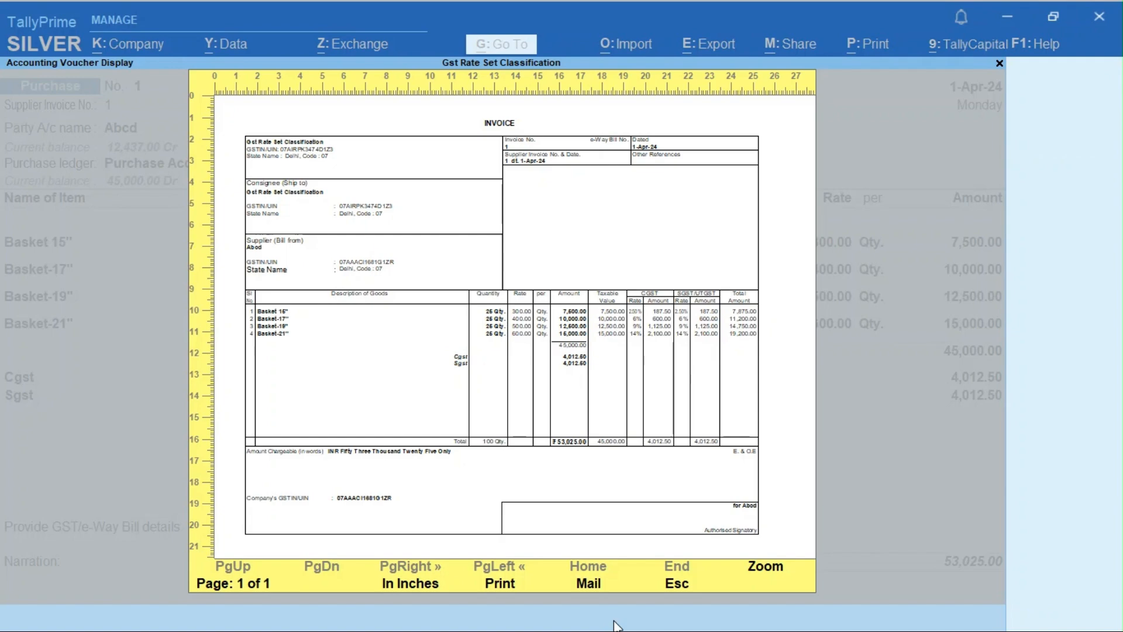
key("alt+z")
key("Down")
key("Down")
key("Down")
key("Down")
key("Down")
key("Down")
key("Down")
key("Down")
key("Down")
key("Down")
key("Down")
key("Down")
key("Down")
key("Down")
key("Down")
key("Down")
key("Down")
key("Down")
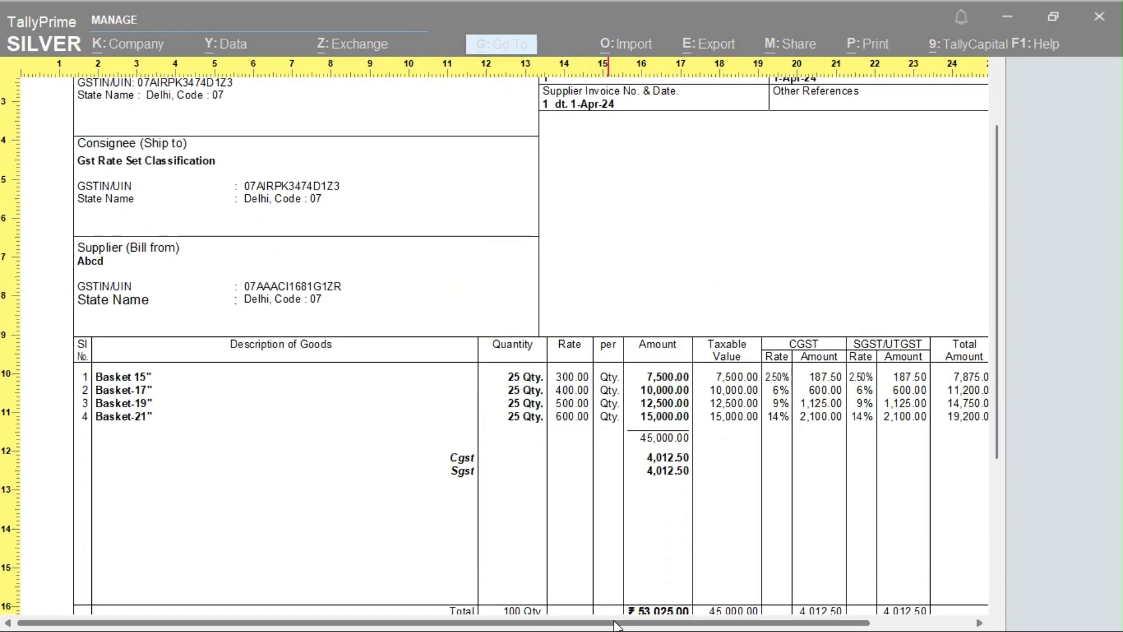
key("Down")
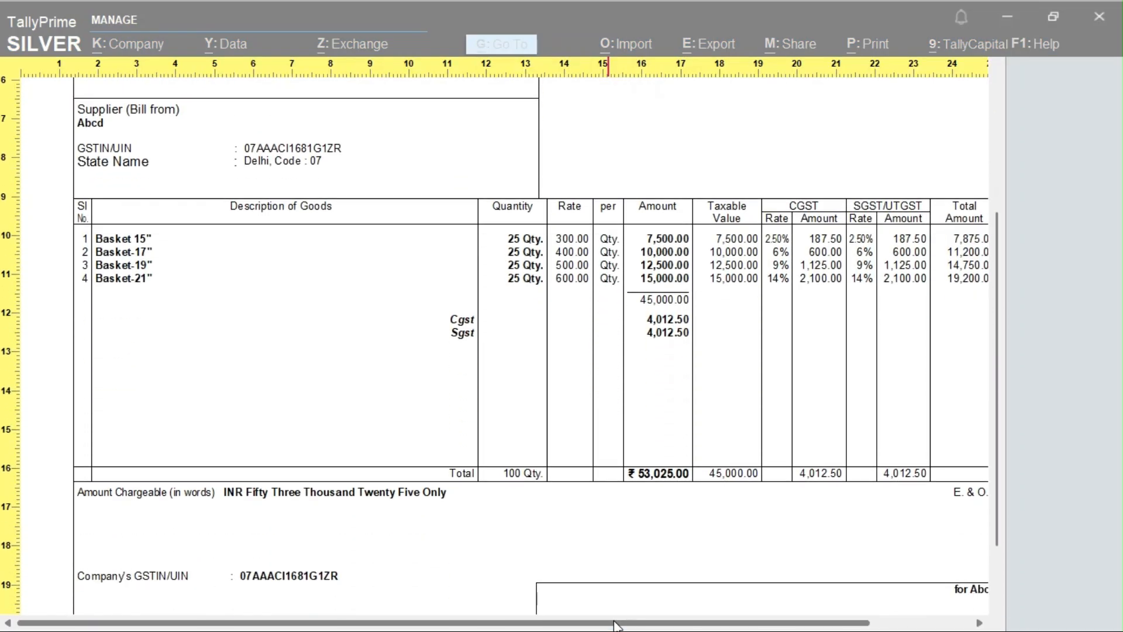
key("Up")
key("Up")
key("Down")
key("Down")
key("Down")
key("Down")
key("Down")
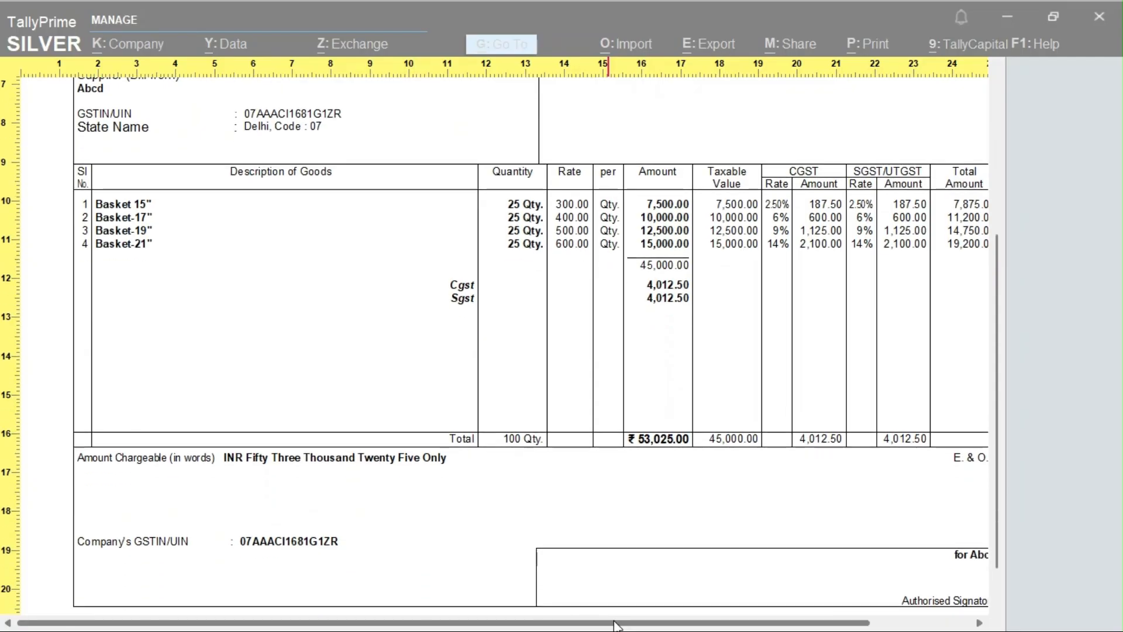
key("Escape")
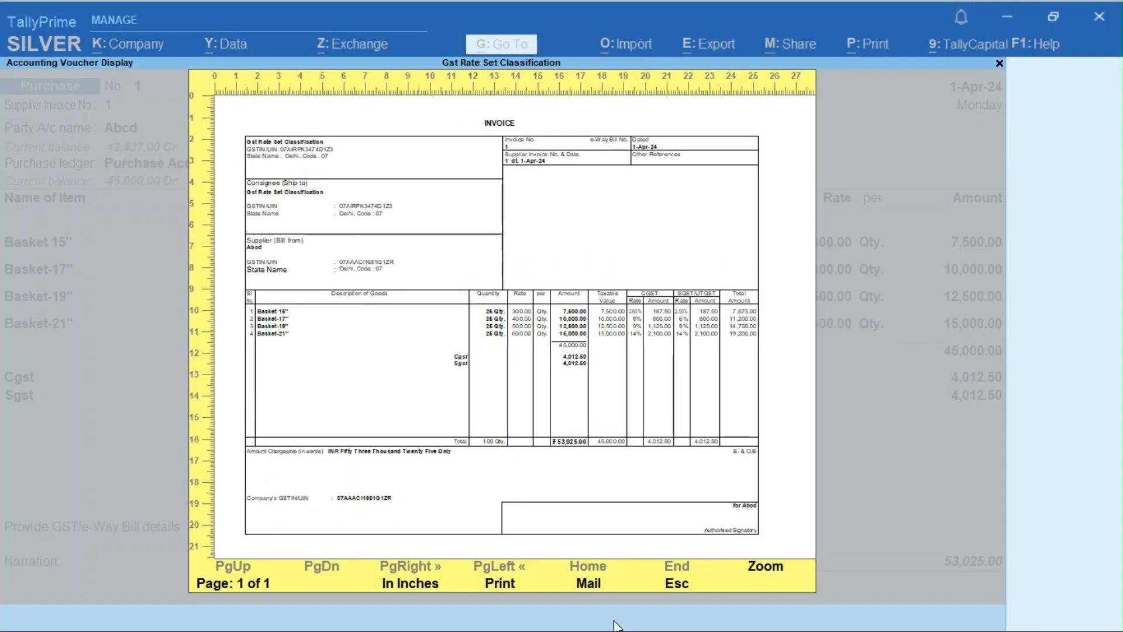
key("Escape")
key("Escape")
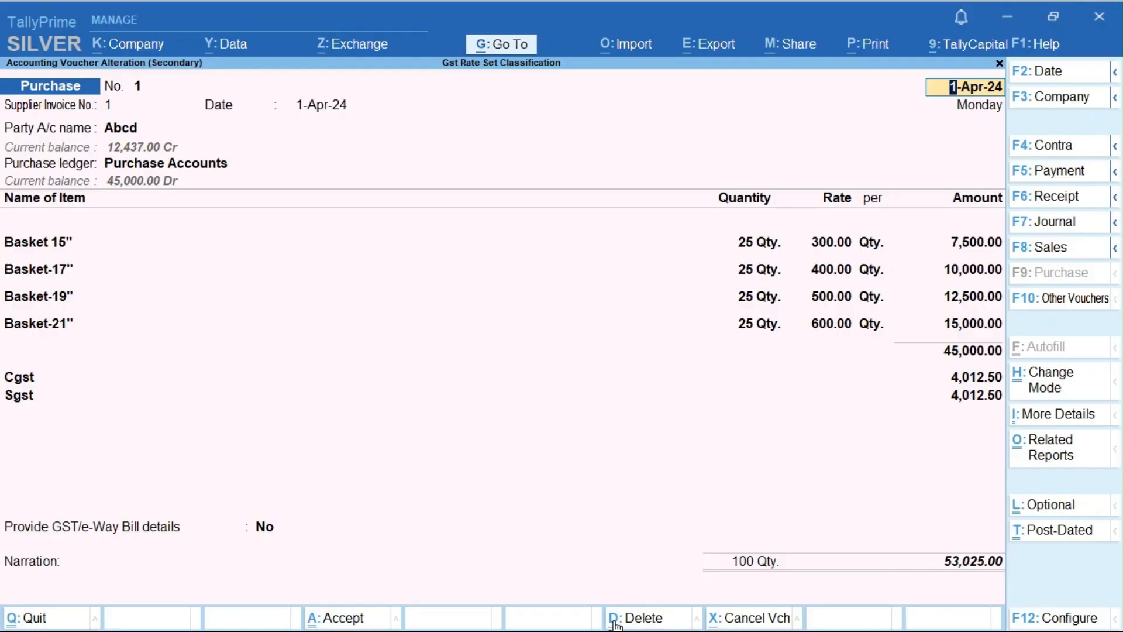
Open printing for the purchase voucher and set Item-wise GST details back to No.
key("ctrl")
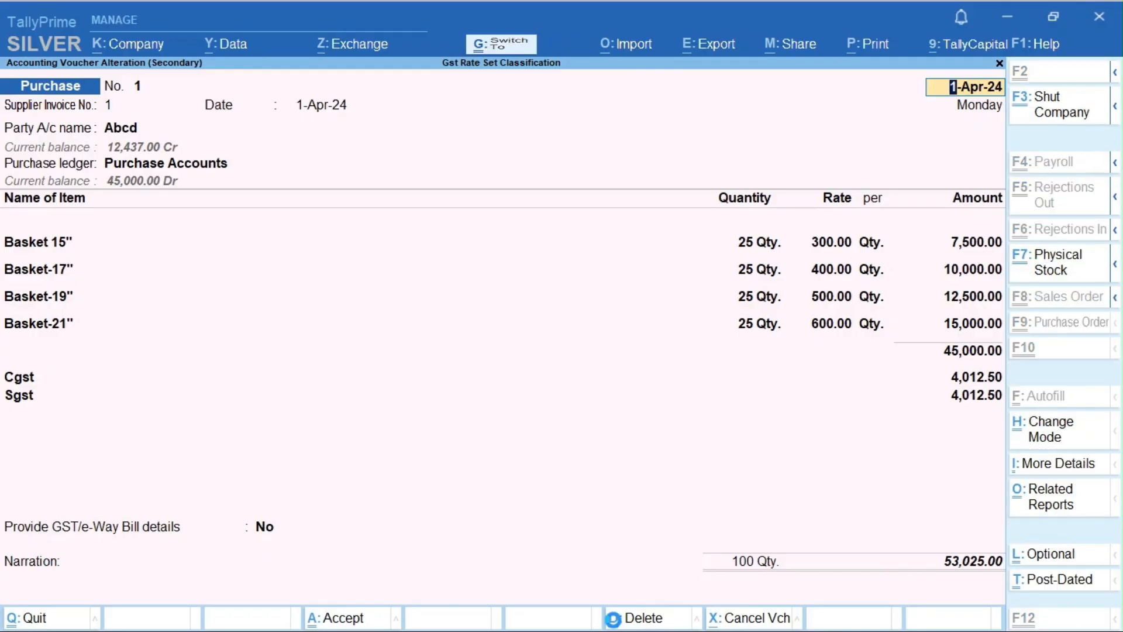
key("ctrl+p")
type("c")
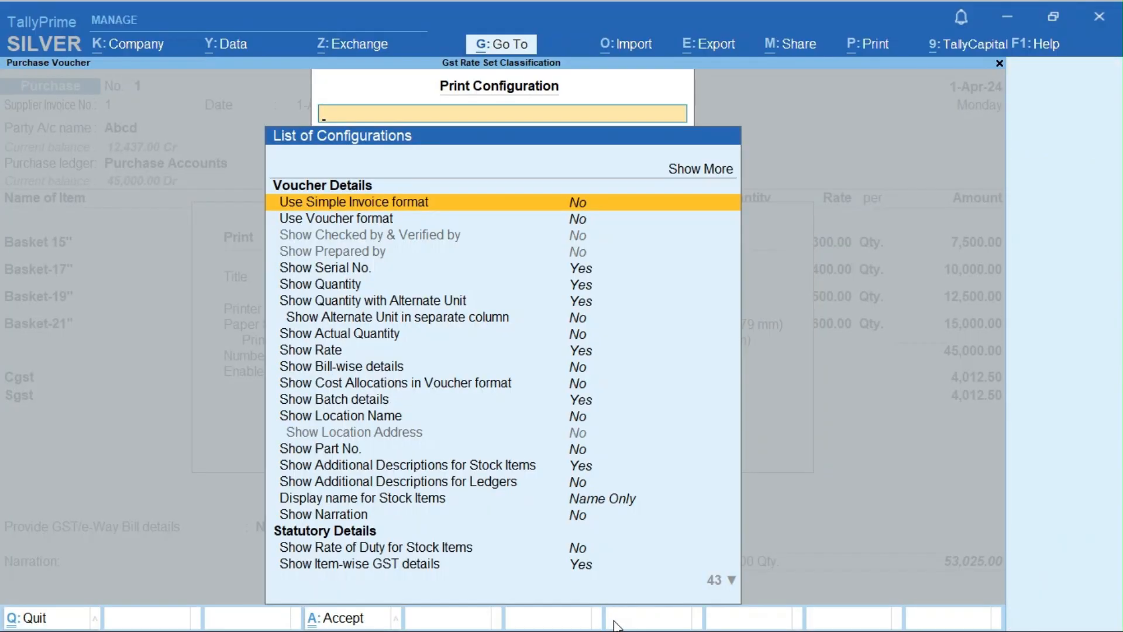
type("Gs")
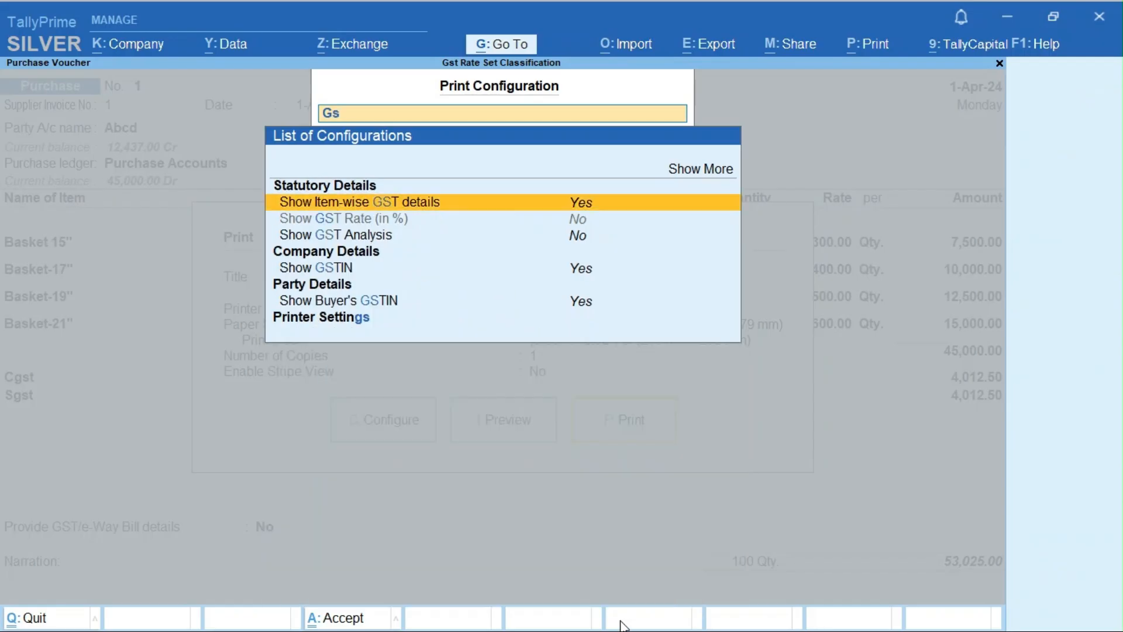
key("Down")
key("Up")
key("Return")
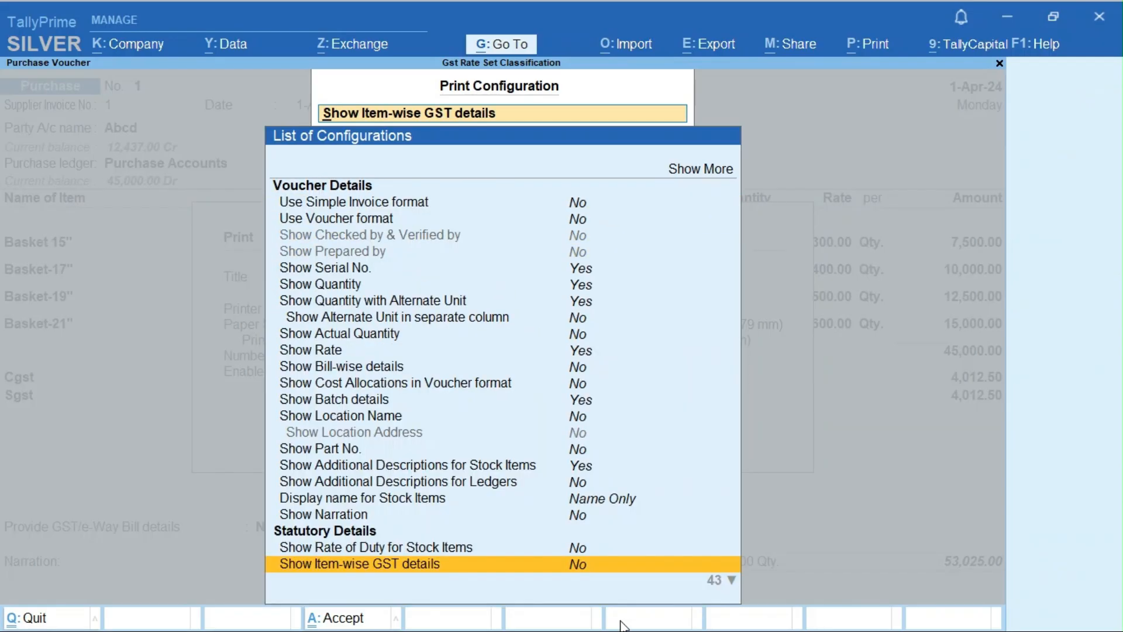
Set Show GST Rate (in %) to Yes in the print configuration.
type("gs")
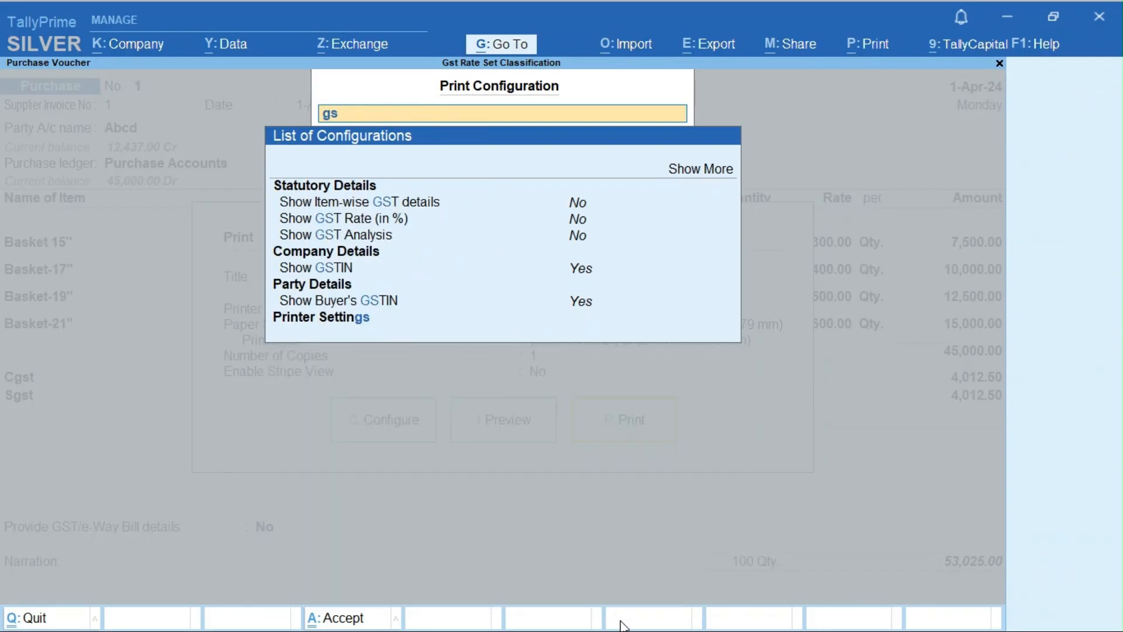
key("Down")
key("Down")
key("Down")
key("Up")
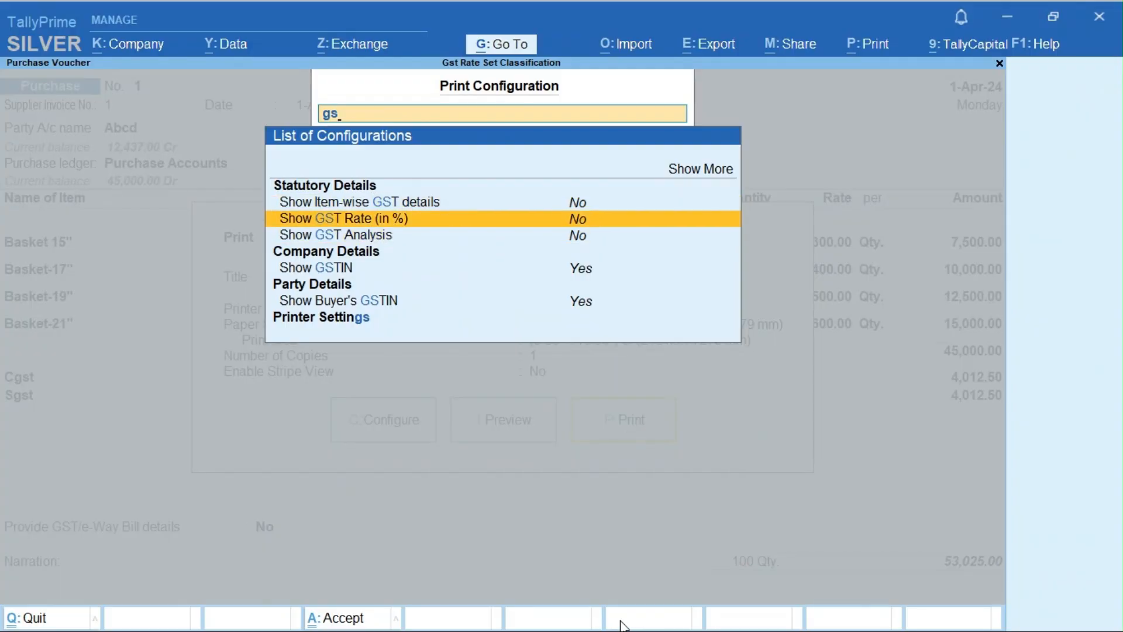
key("Return")
key("Down")
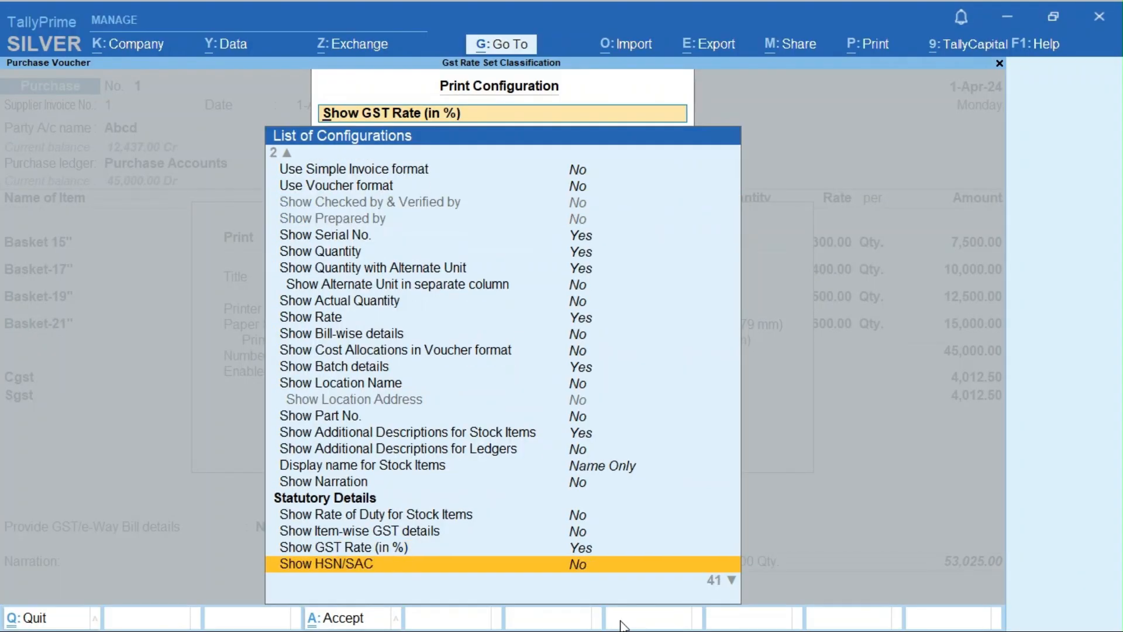
key("Up")
key("Up")
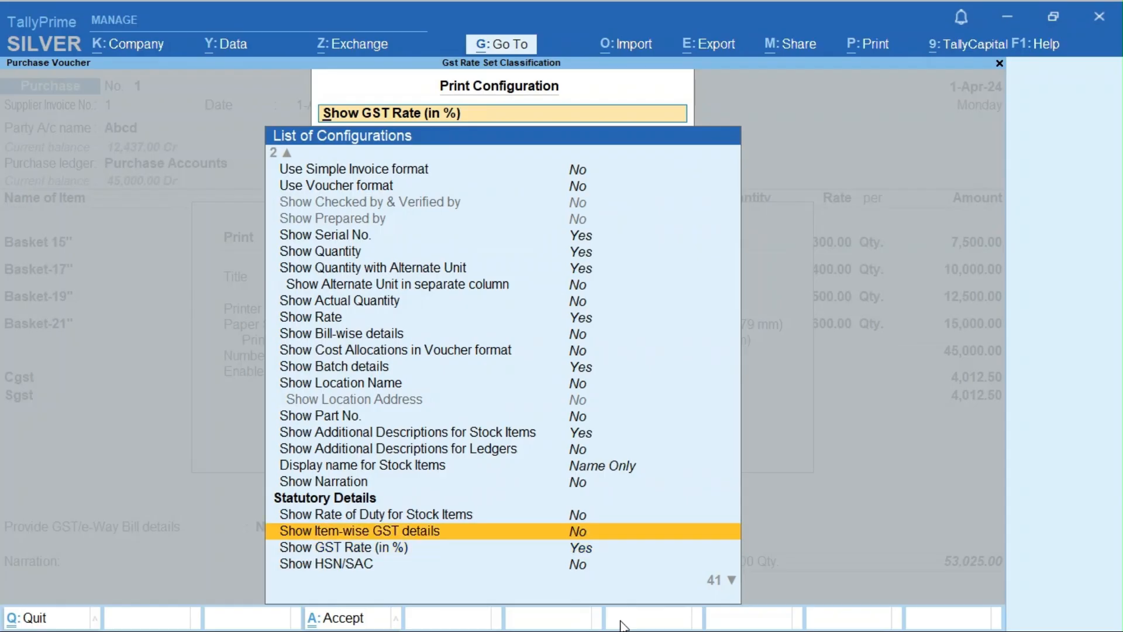
key("y")
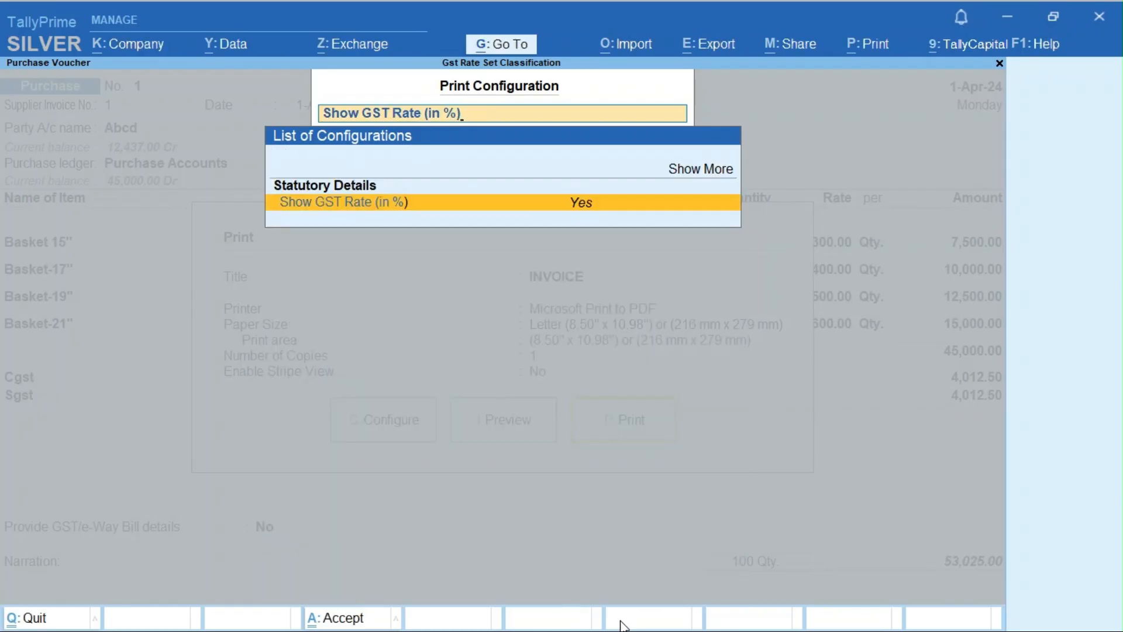
Show all configuration settings and turn on Show GST Analysis.
key("Up")
key("Return")
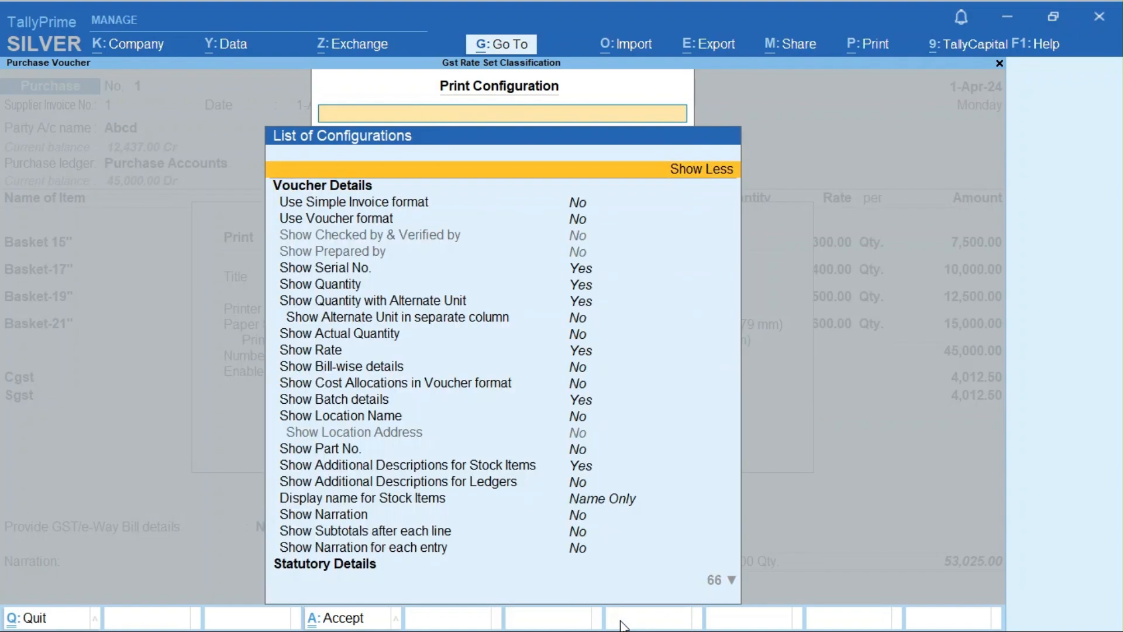
type("gst")
key("Down")
key("Down")
key("Up")
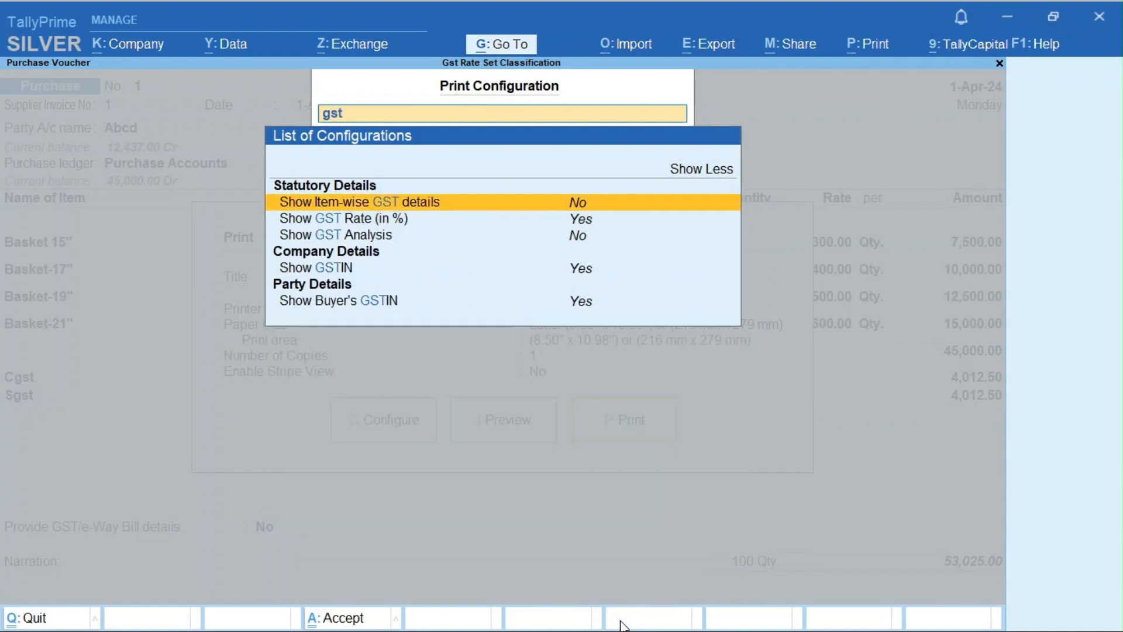
key("Down")
key("Down")
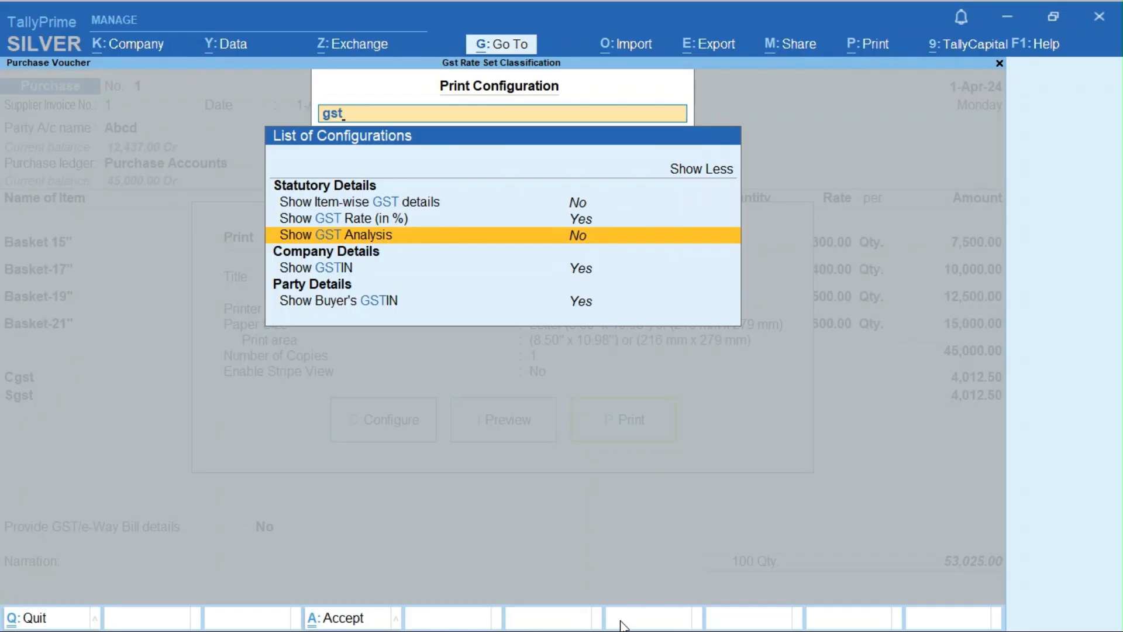
key("Return")
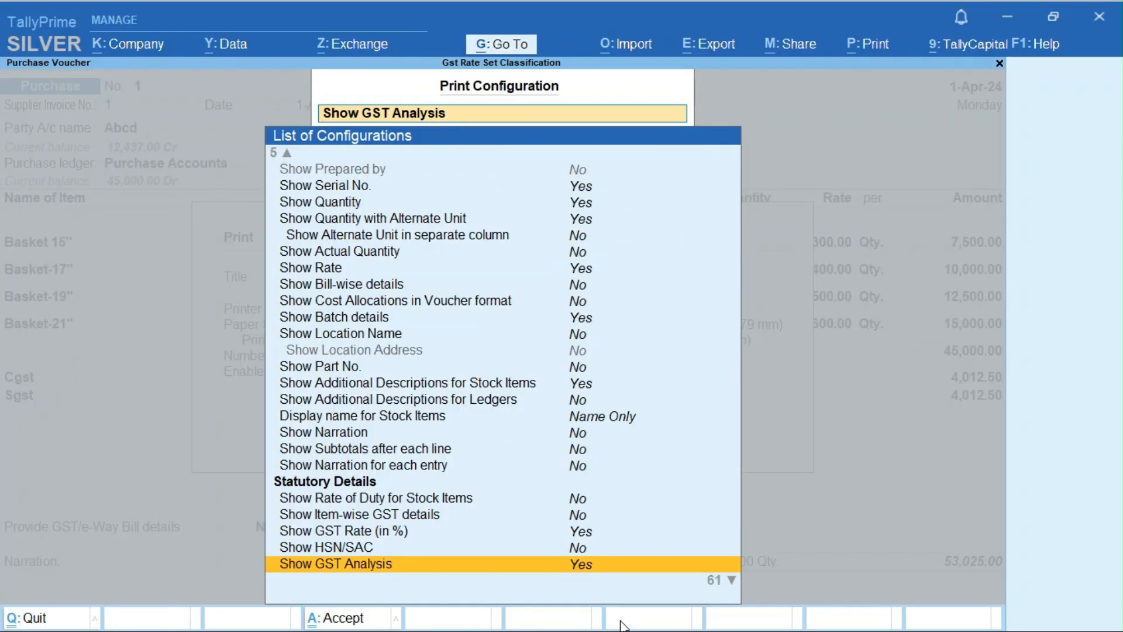
key("ctrl+a")
key("i")
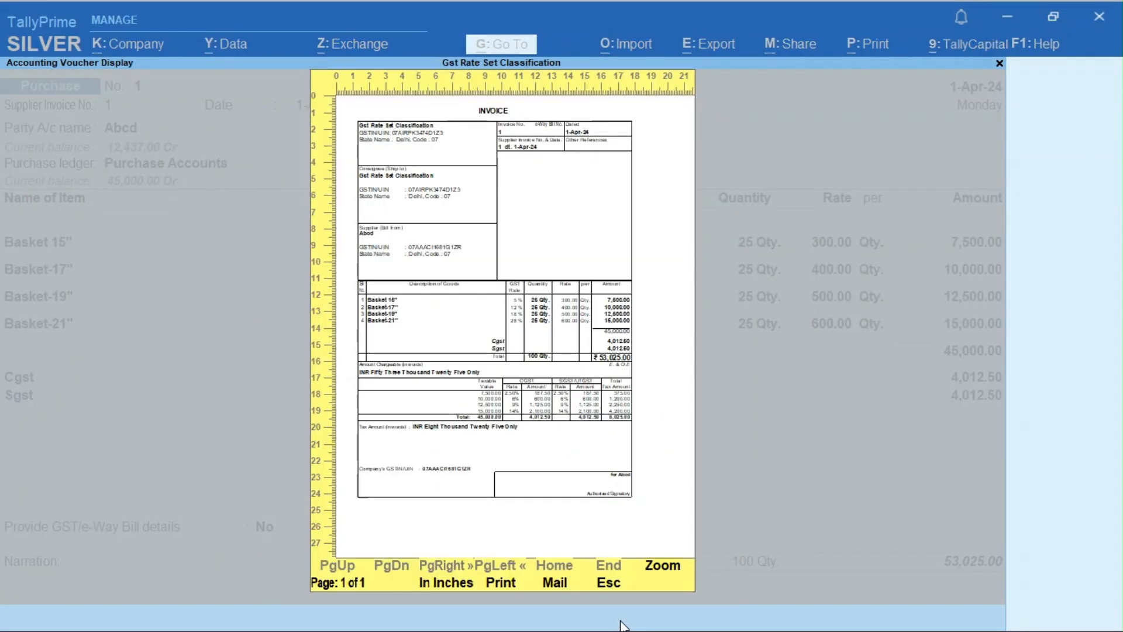
key("alt+z")
scroll(622, 625, "down", 6)
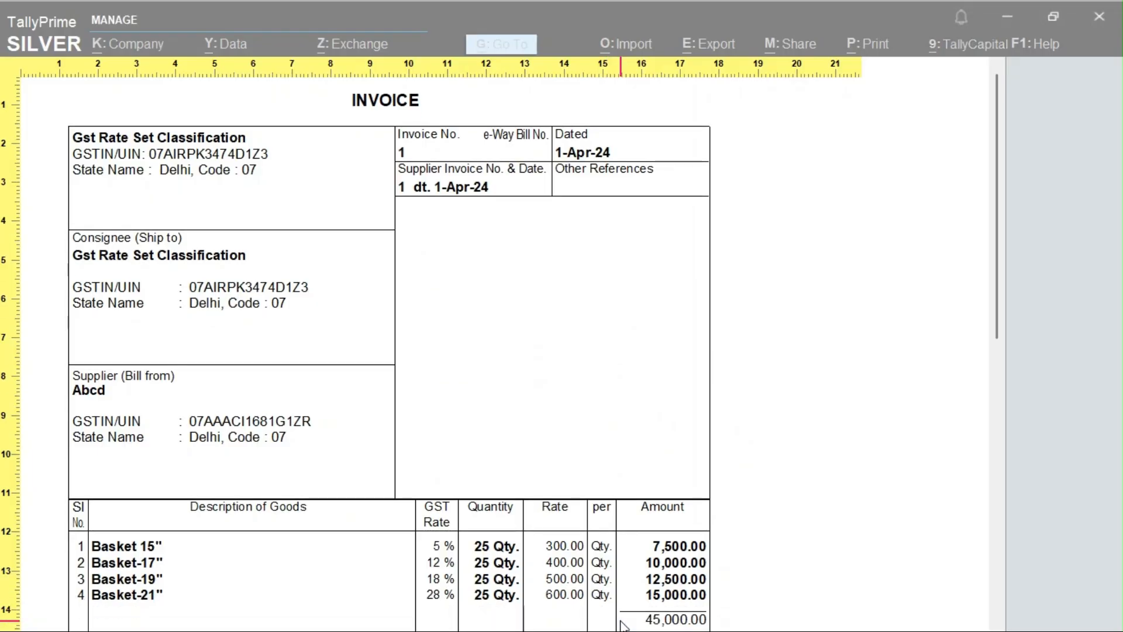
scroll(622, 624, "down", 3)
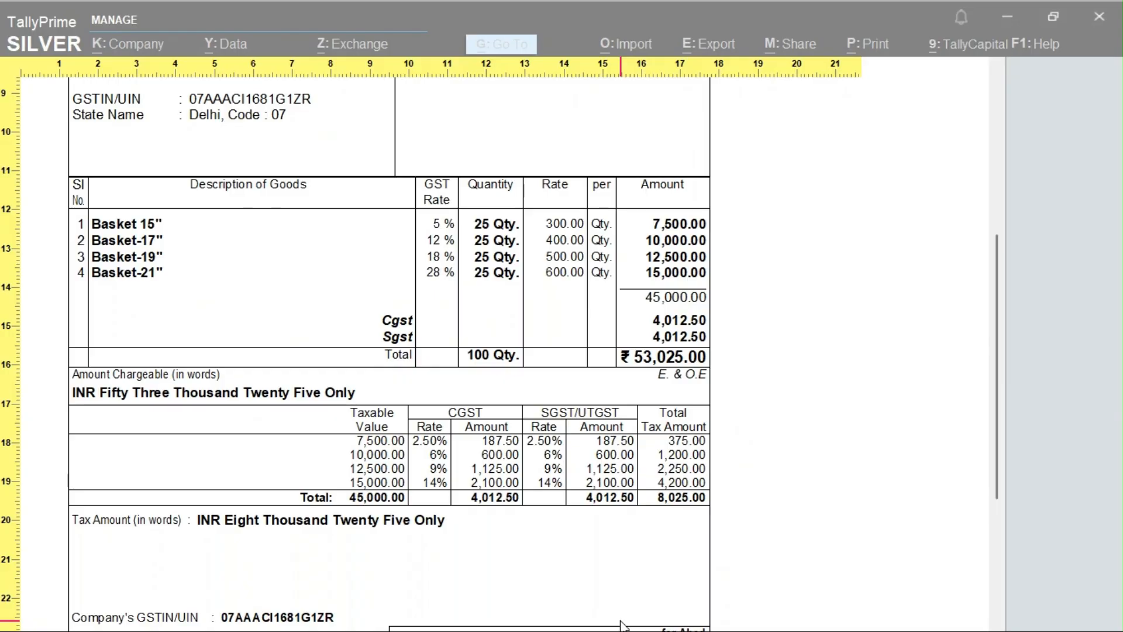
scroll(622, 625, "down", 4)
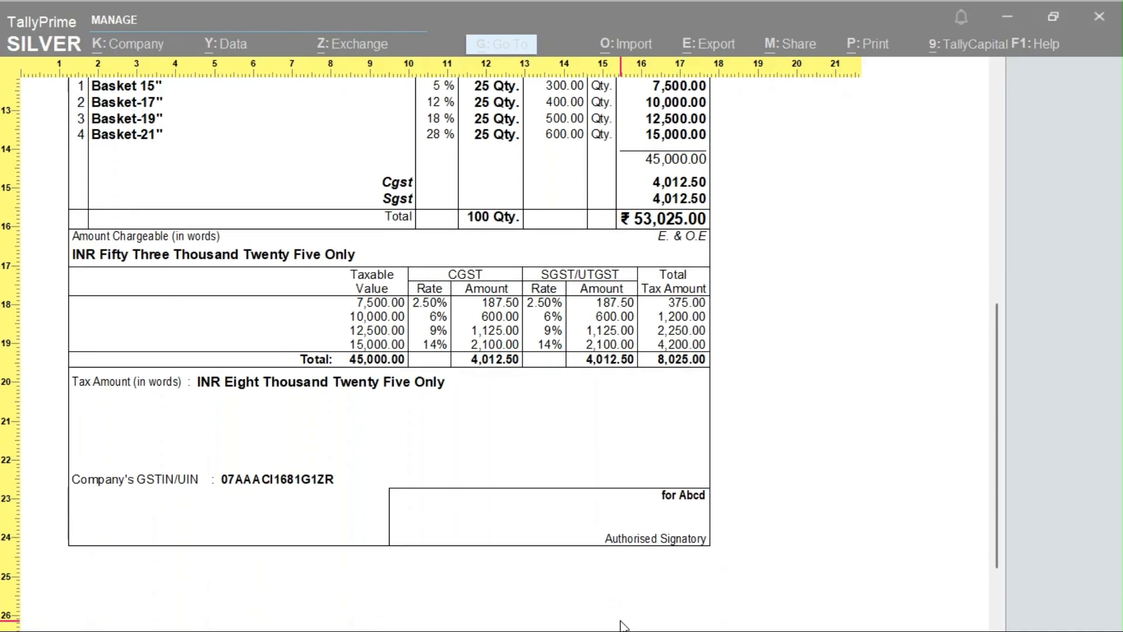
Compare Excel's 5% tax of 375 in B2 with the Tally purchase invoice preview.
key("alt+Tab")
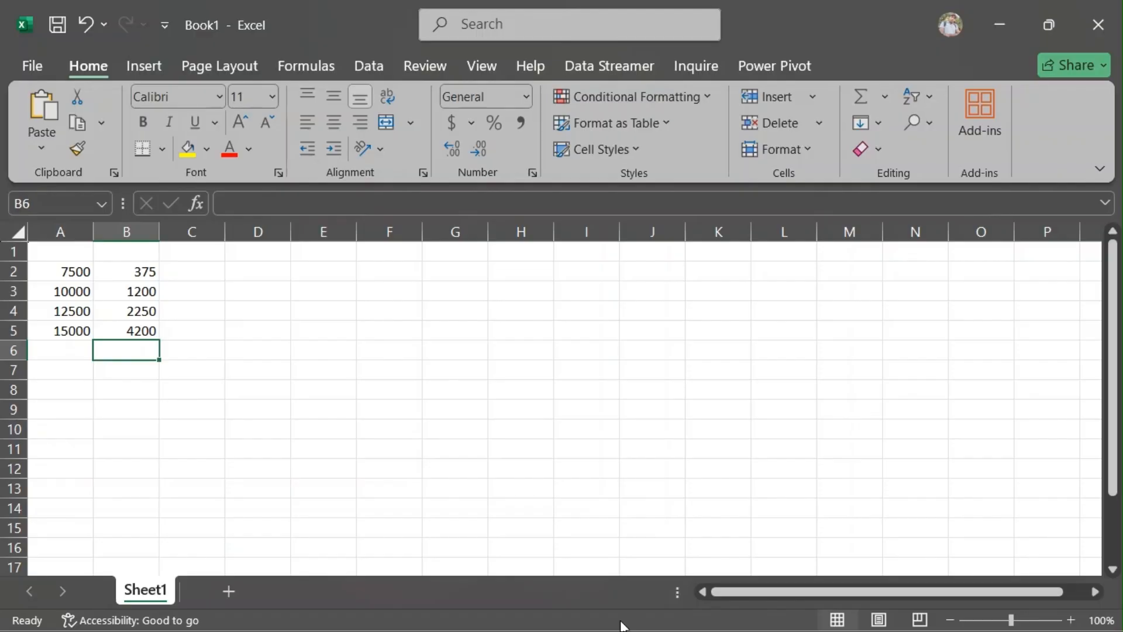
key("Up")
key("Up")
key("Up")
key("Up")
key("Left")
key("Right")
key("Right")
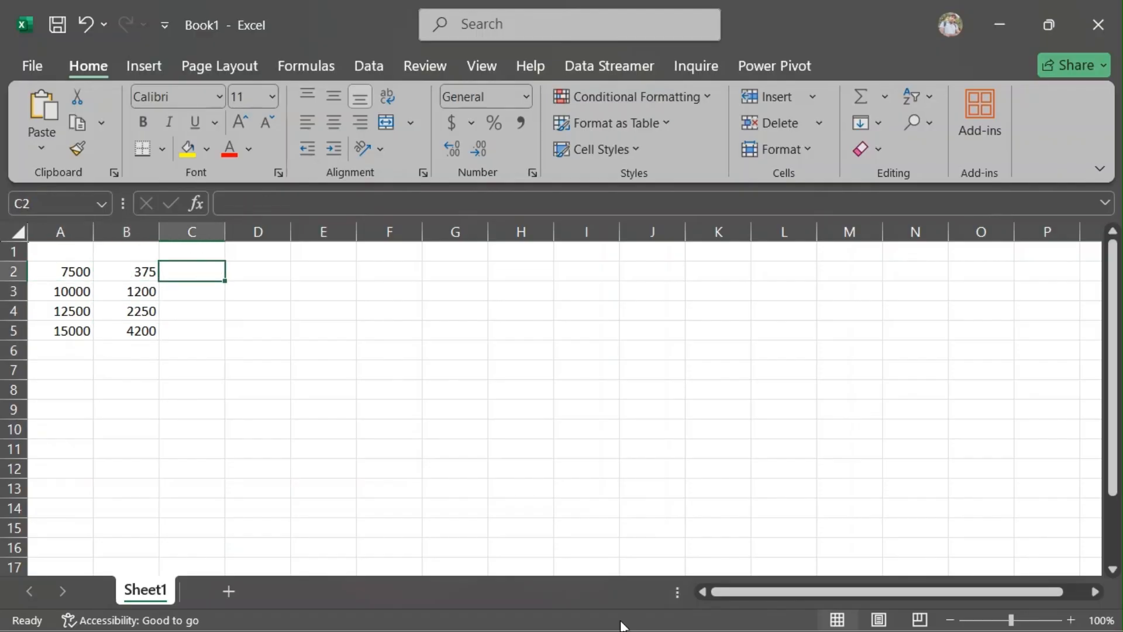
key("Left")
key("Left")
key("Right")
key("alt+Tab")
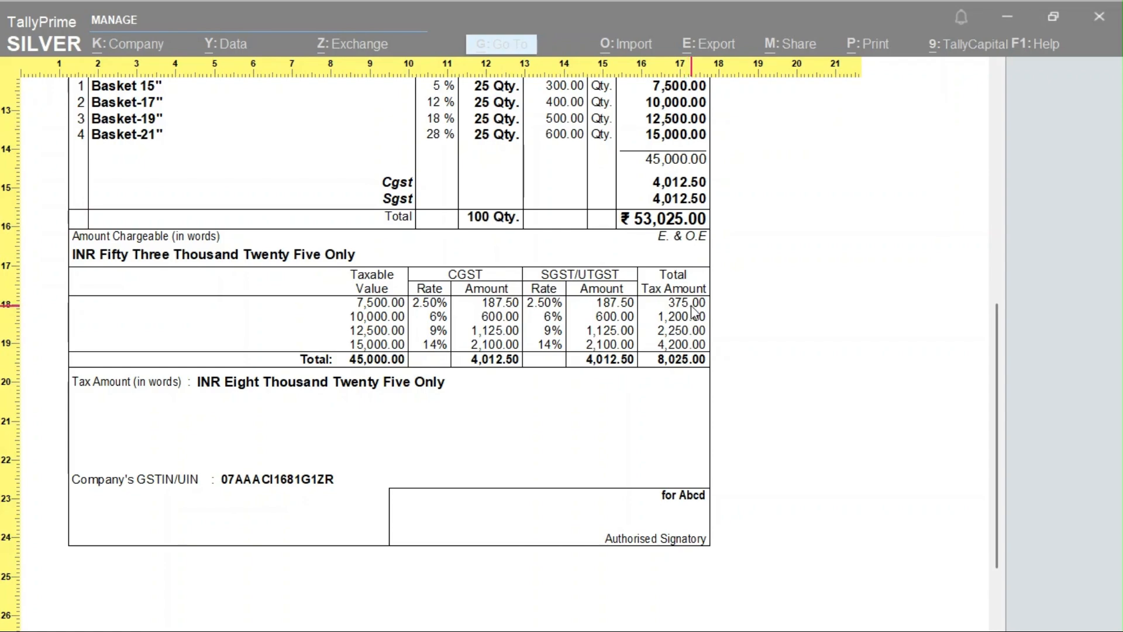
Check the 1200, 2250 and 4200 tax amounts against the invoice, then close the preview.
key("alt+Tab")
key("Down")
key("alt+Tab")
key("alt+Tab")
key("alt+Tab")
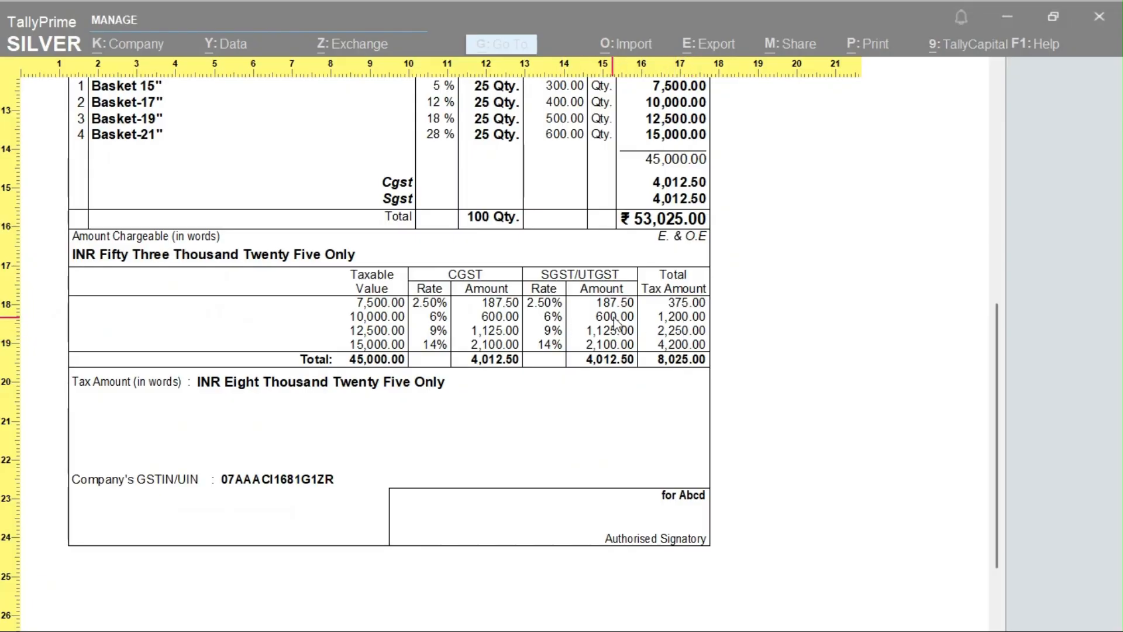
key("alt+Tab")
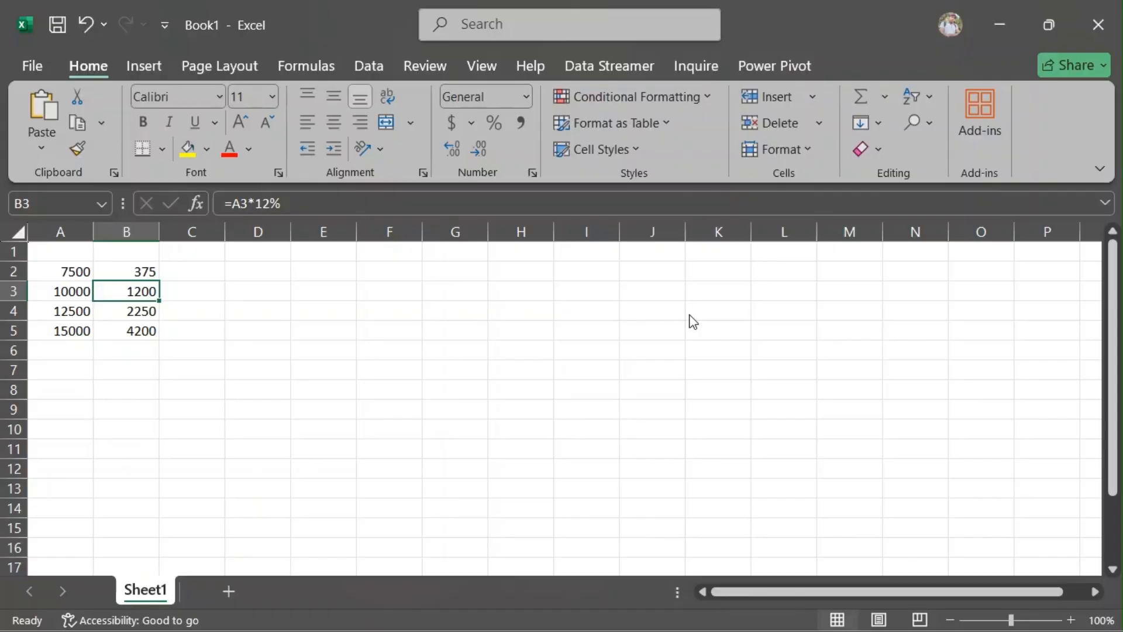
key("alt+Tab")
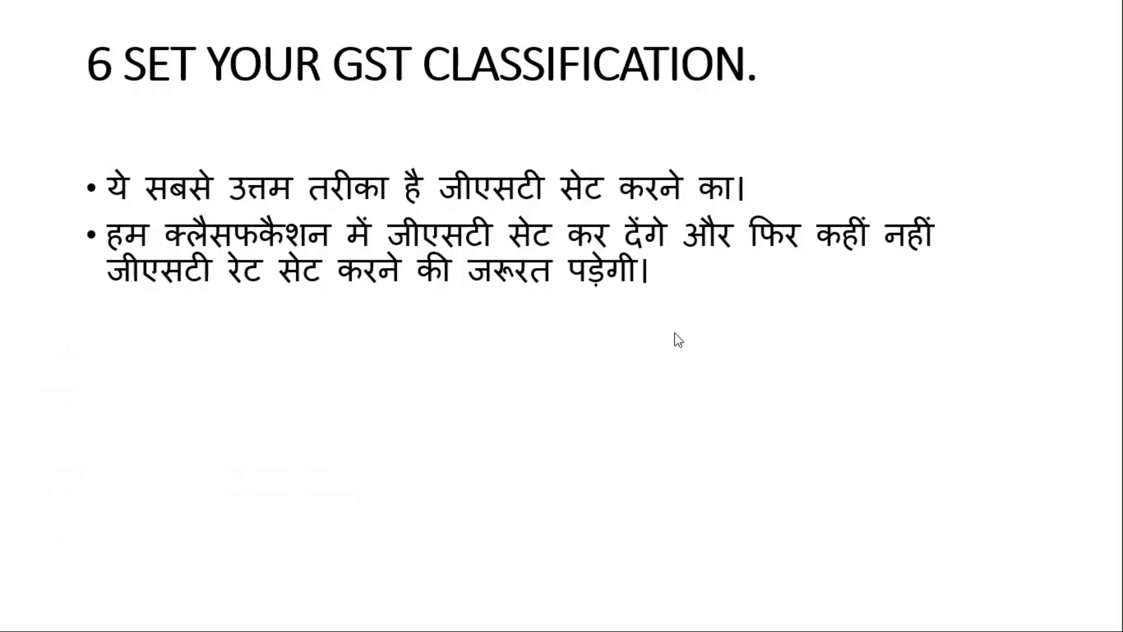
key("alt+Tab")
key("alt+Tab")
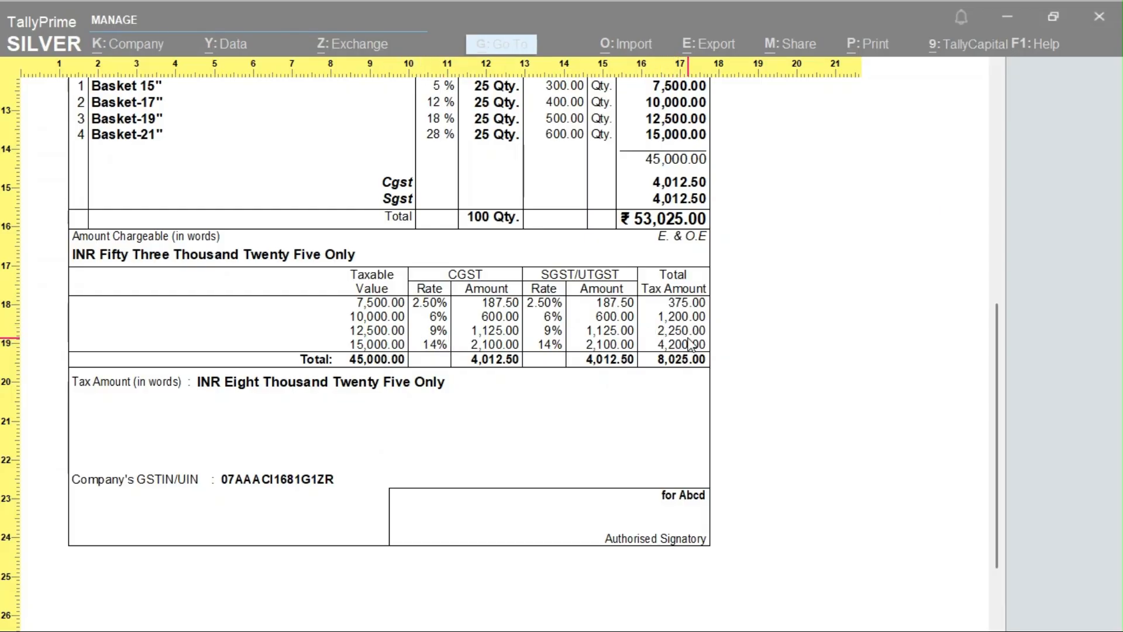
key("alt+Tab")
key("alt+Tab")
key("alt+Tab")
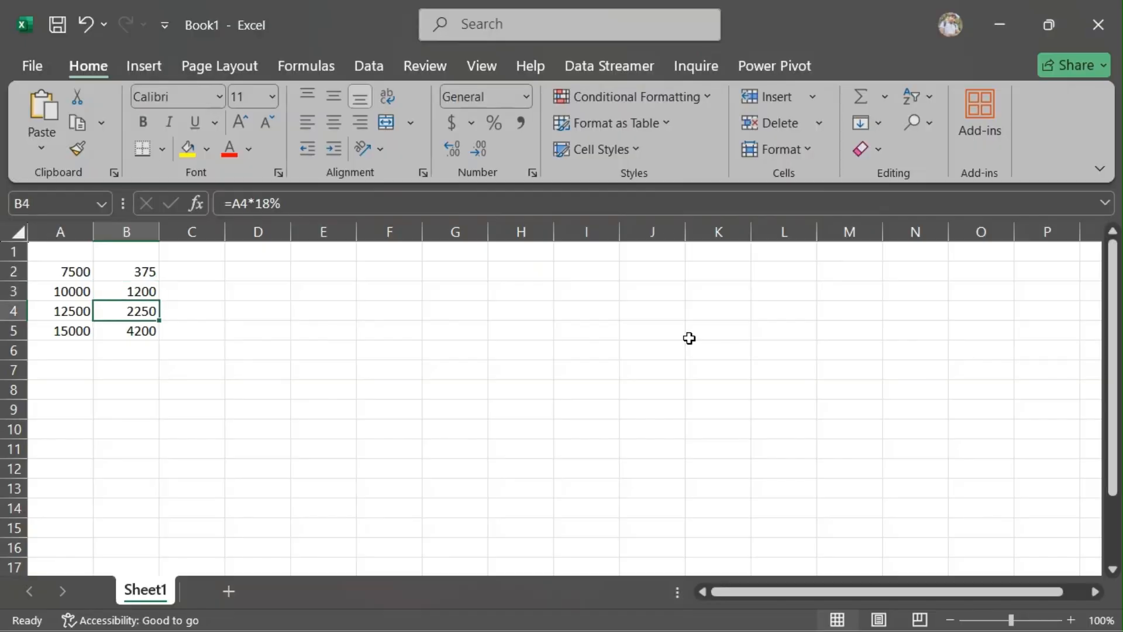
key("Down")
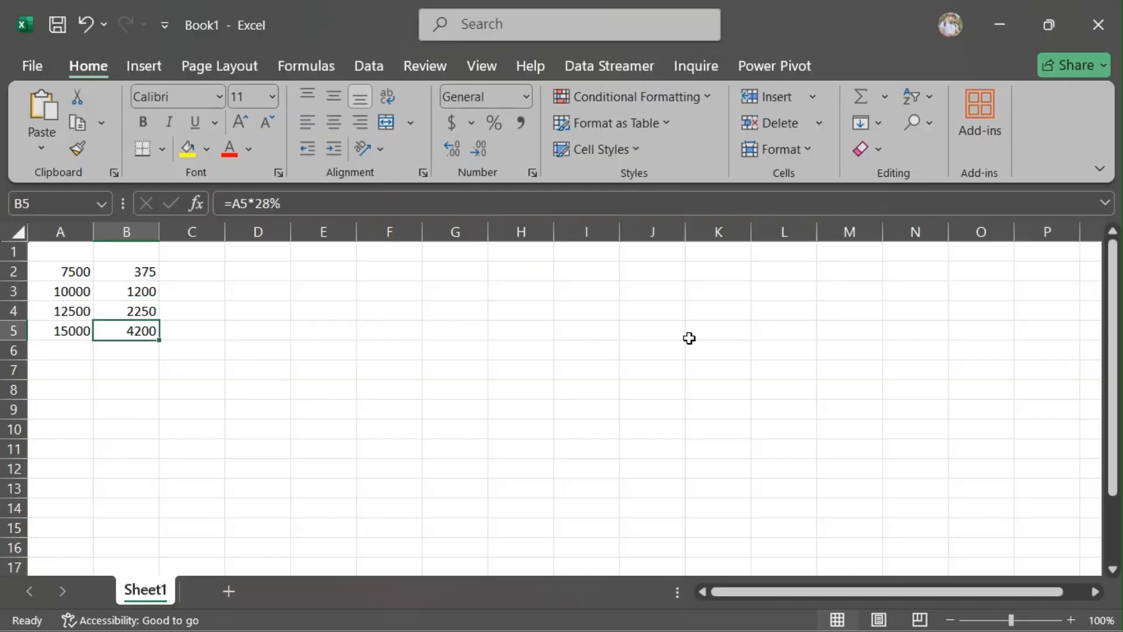
key("alt+Tab")
key("alt+Tab")
key("alt+Tab")
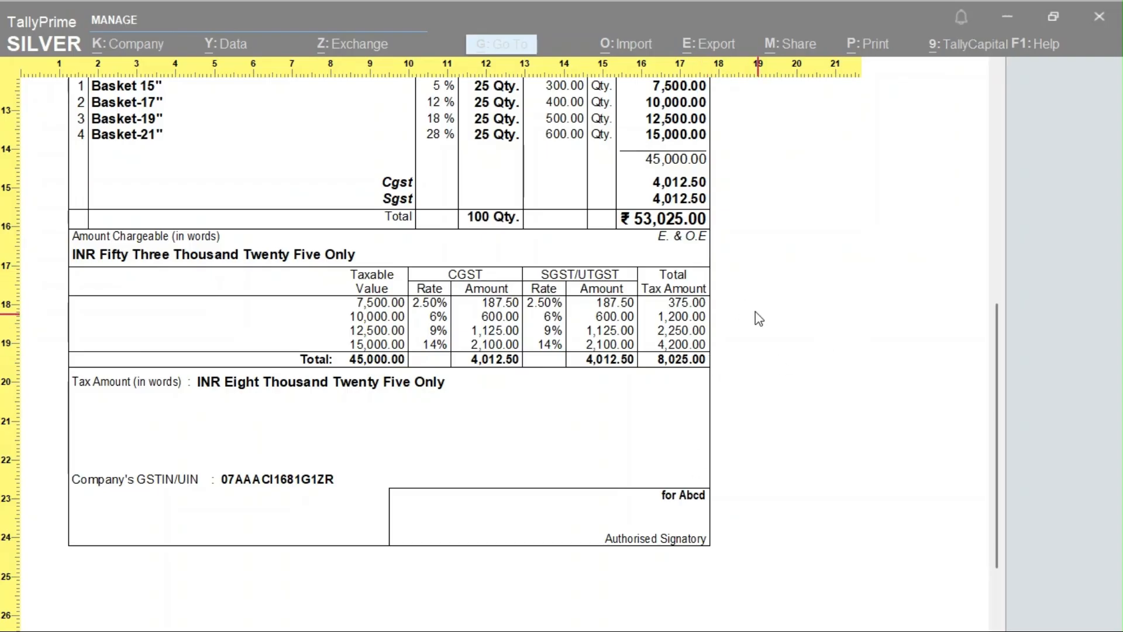
scroll(748, 308, "up", 3)
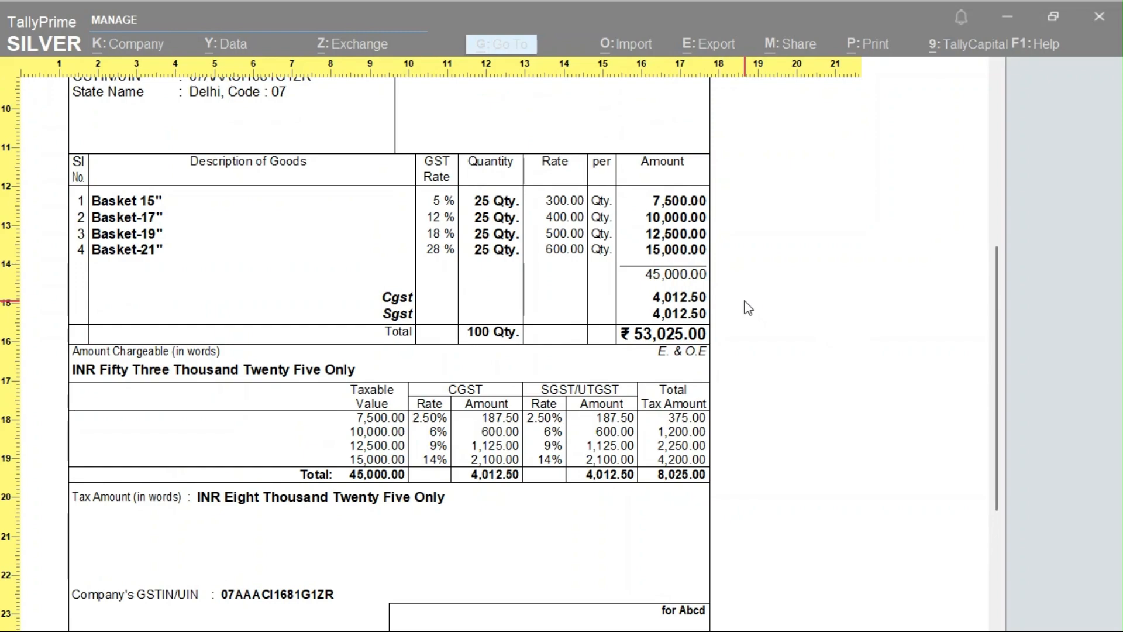
key("Escape")
Leave the purchase voucher and open the Day Book from Display More Reports.
key("Escape")
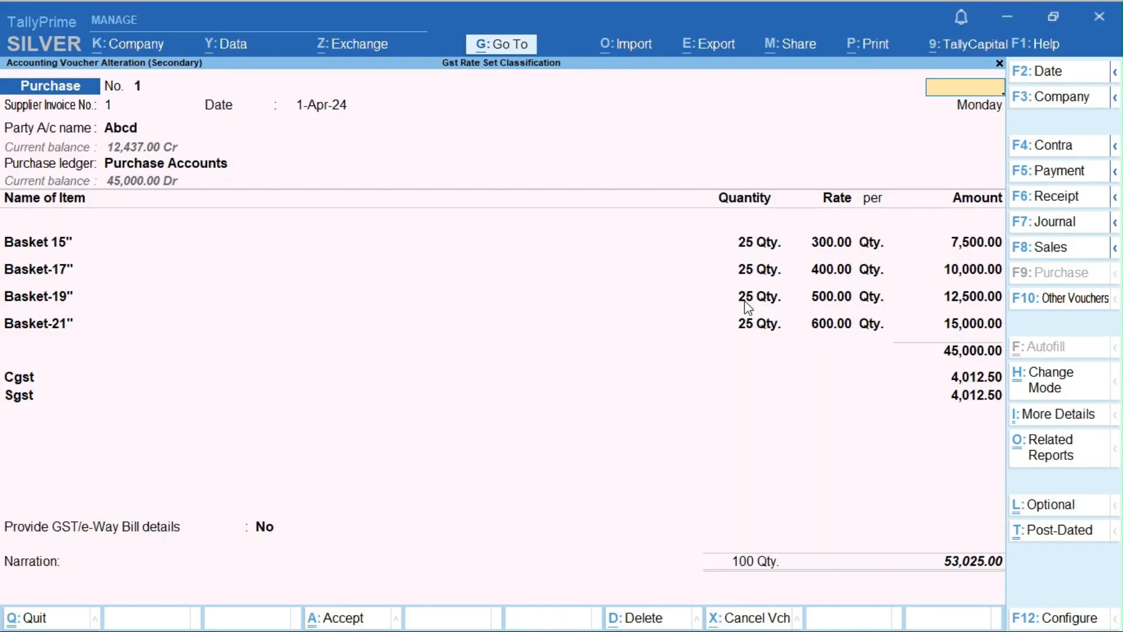
key("Escape")
key("Escape")
key("Escape")
key("Escape")
key("Escape")
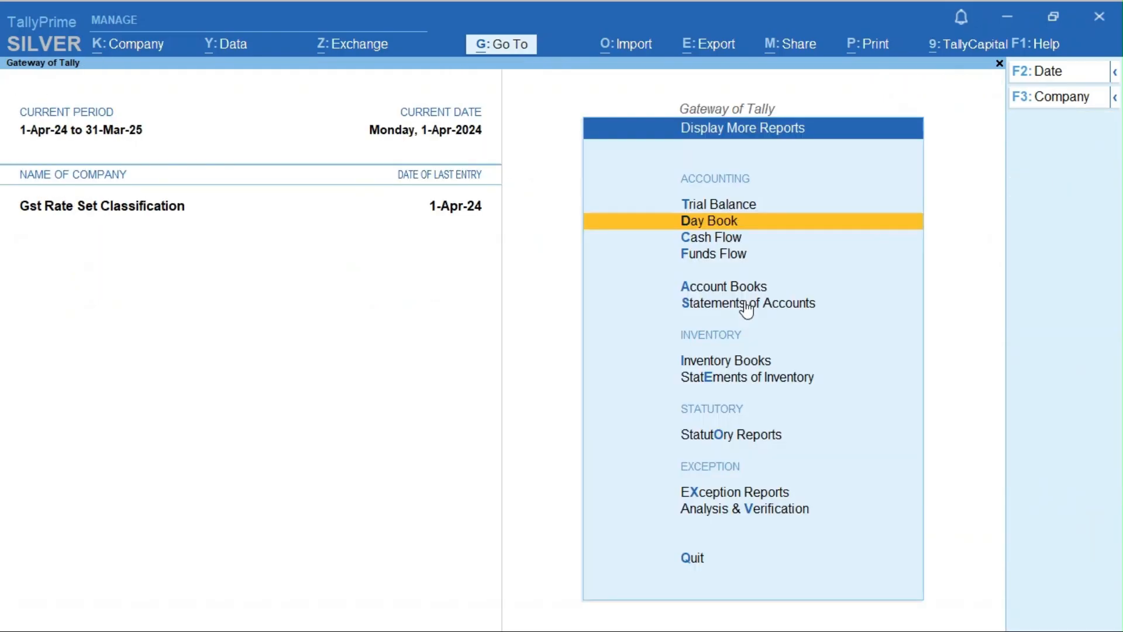
key("d")
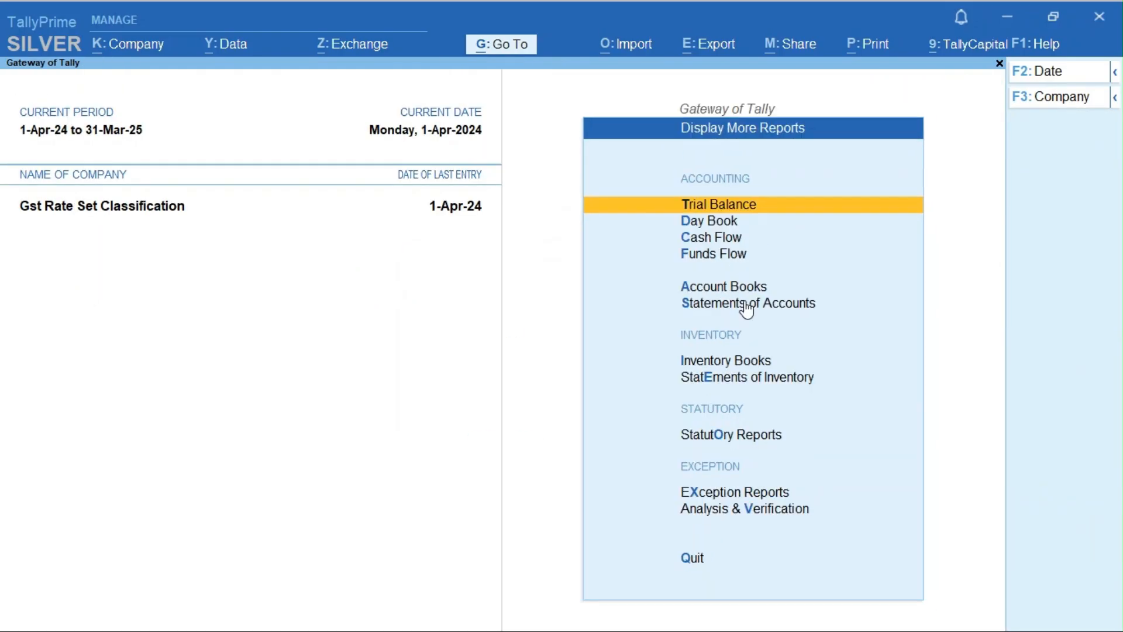
key("Down")
key("Return")
key("Return")
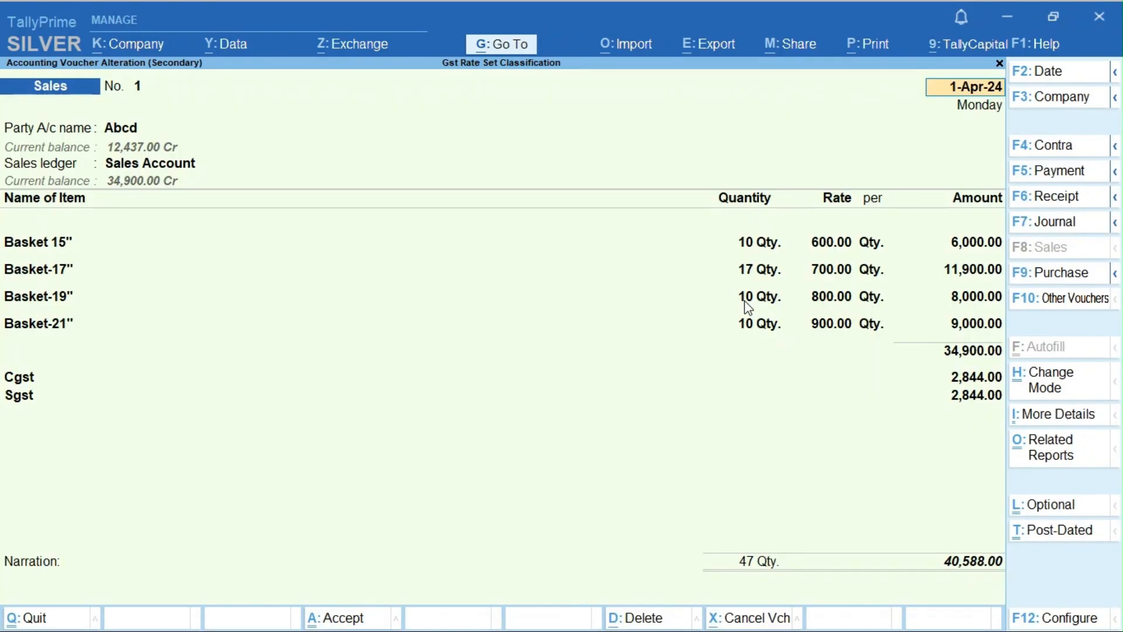
Preview the sales Tax Invoice enlarged, scrolling through HSN codes, GST rates and the 40,588.00 total.
key("alt+p")
key("i")
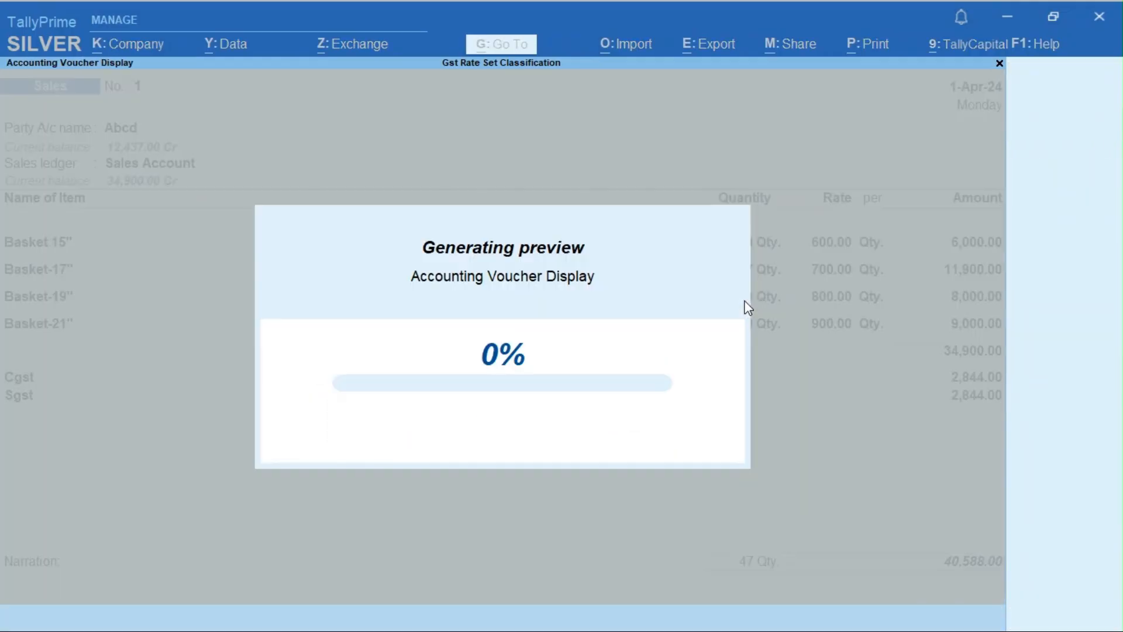
key("alt+z")
scroll(748, 308, "down", 5)
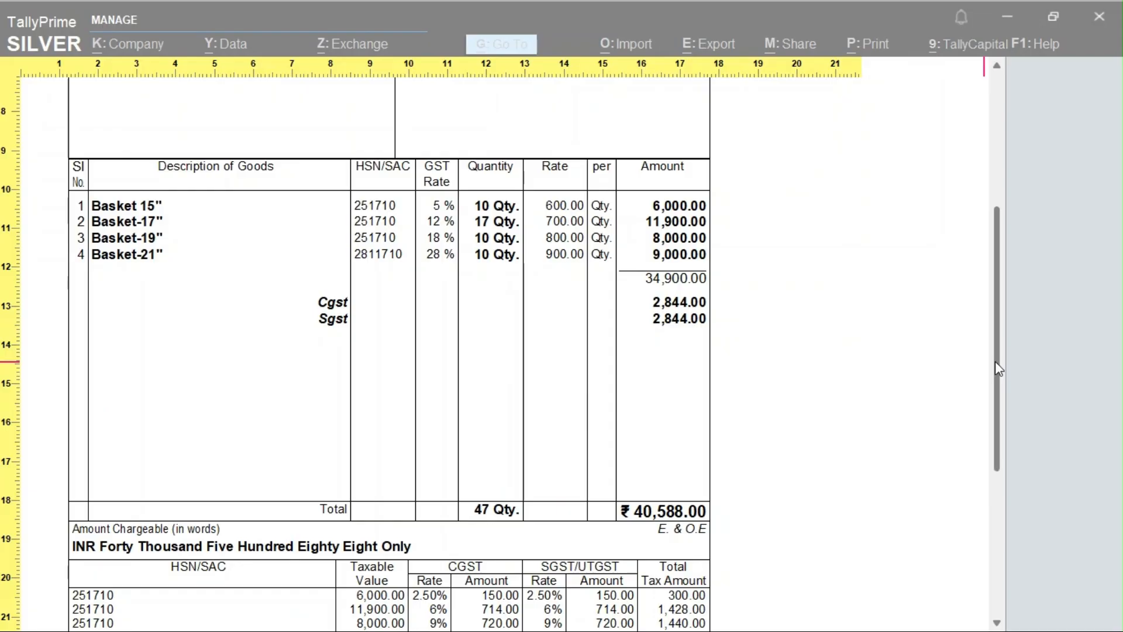
left_click_drag(995, 362, 986, 434)
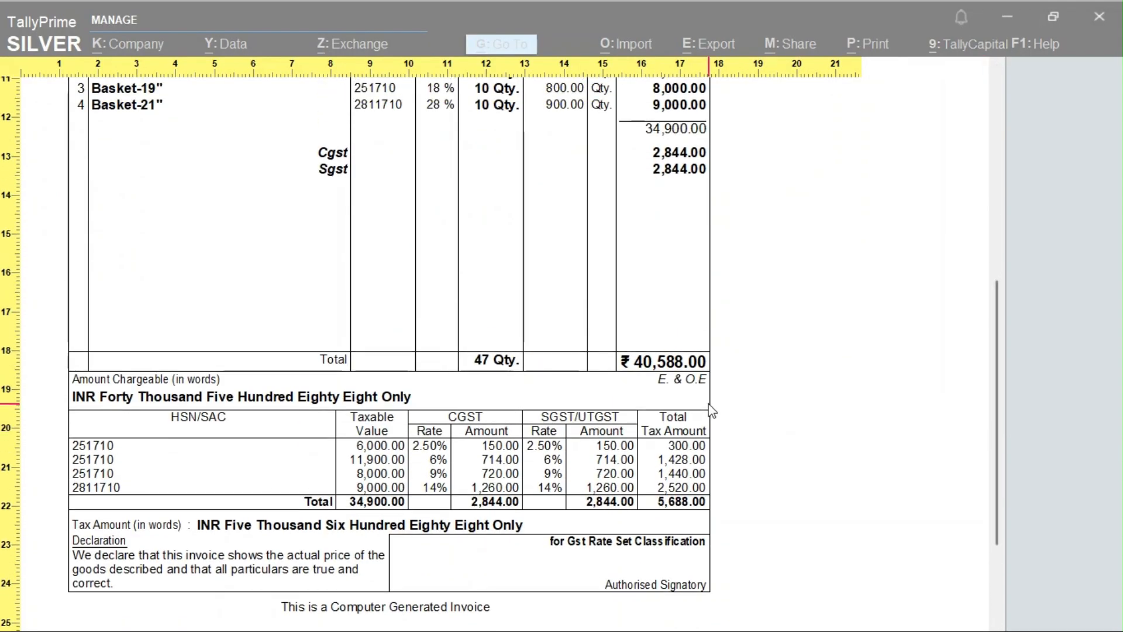
scroll(711, 410, "up", 4)
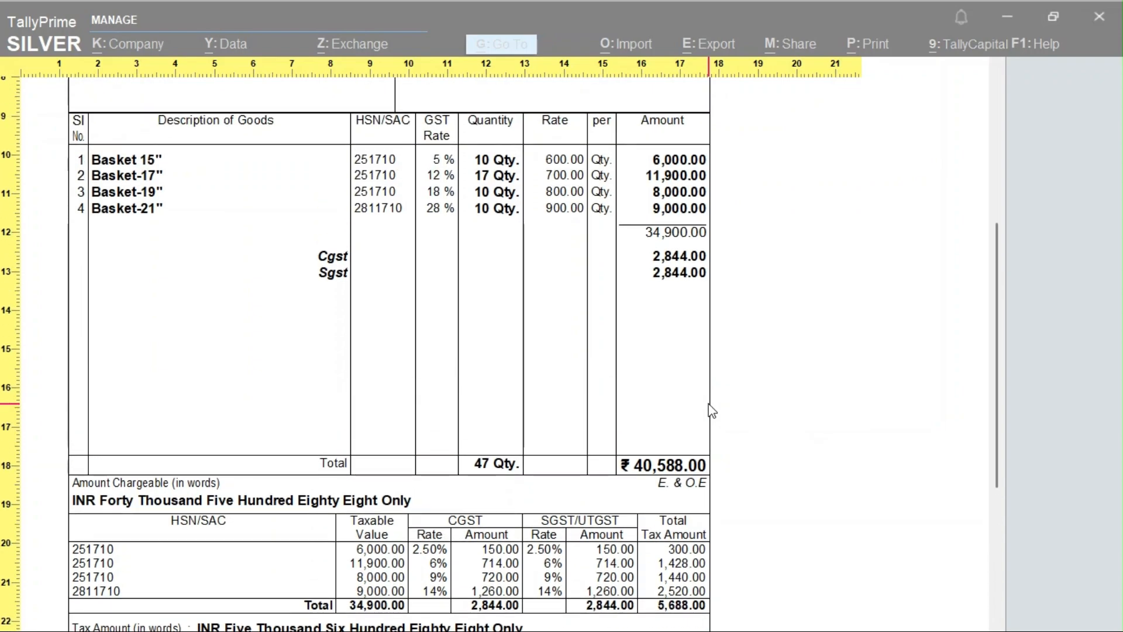
Enter taxable values 6000 in A2 and 11900 in A3, comparing with the Tally invoice.
key("alt+Tab")
key("alt+Tab")
key("alt+Tab")
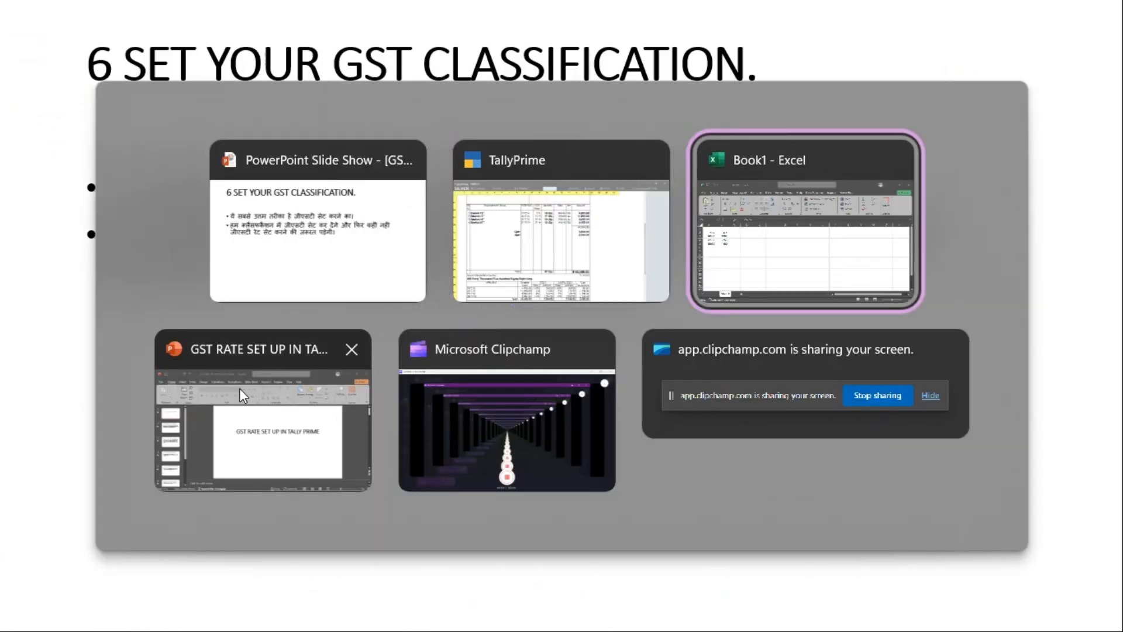
left_click(80, 272)
type("6000")
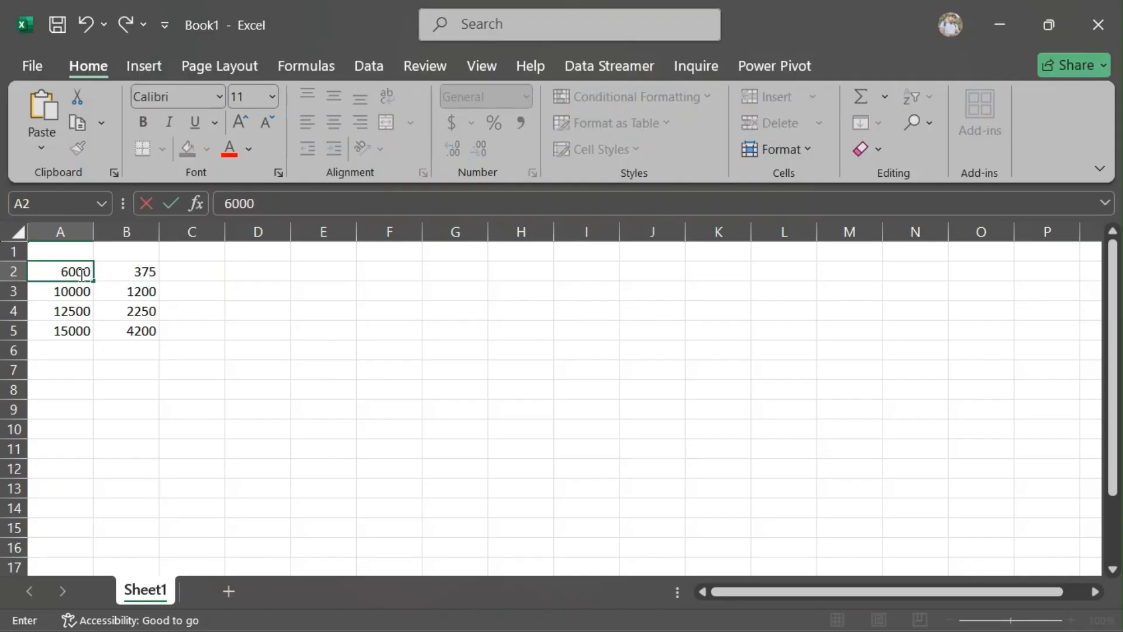
key("Return")
key("alt+Tab")
key("alt+Tab")
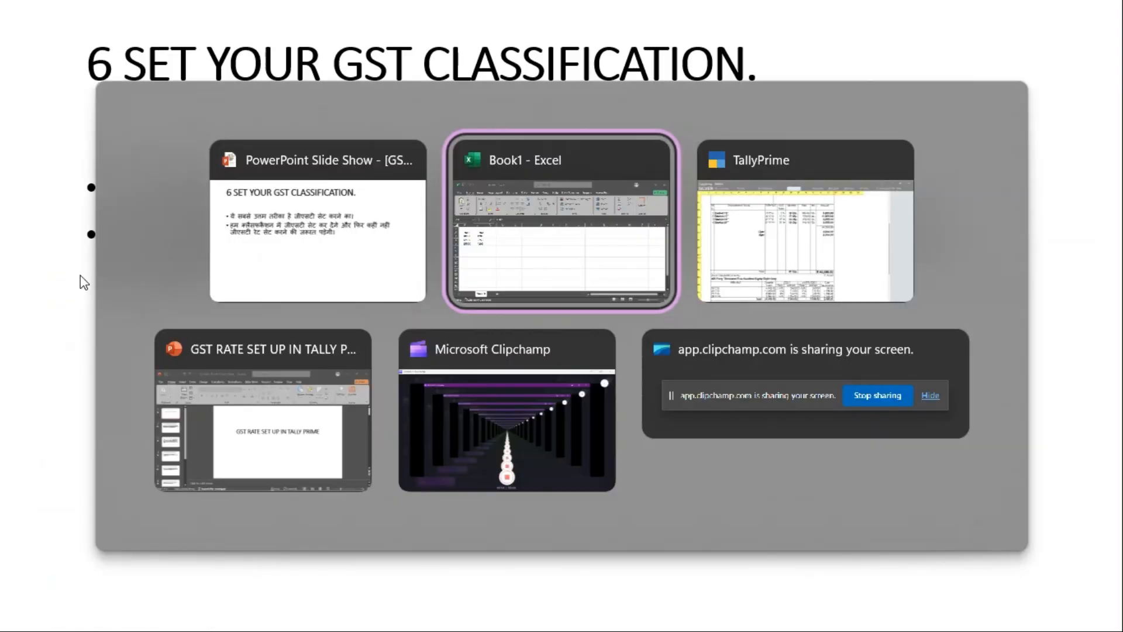
key("alt+Tab")
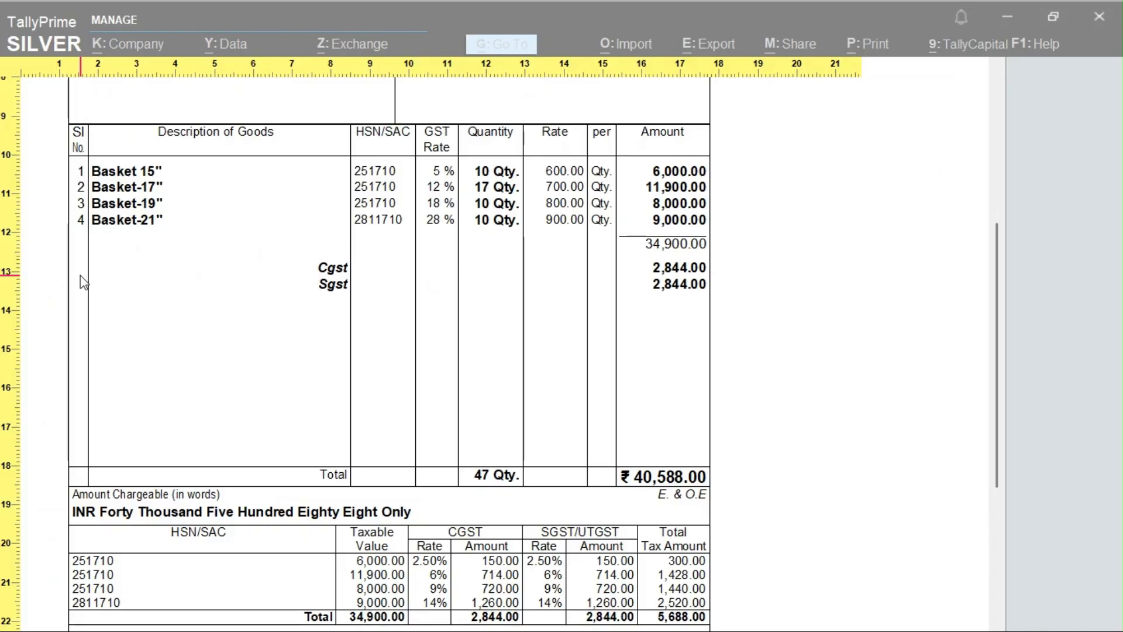
key("alt+Tab")
key("alt+Tab")
key("Tab")
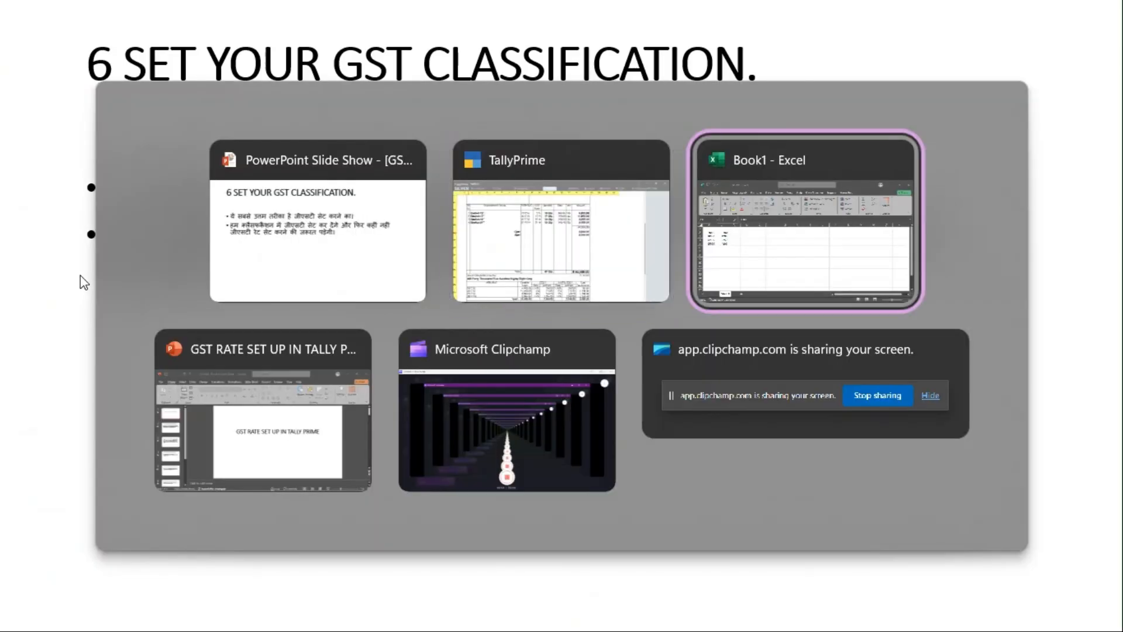
key("Down")
key("Up")
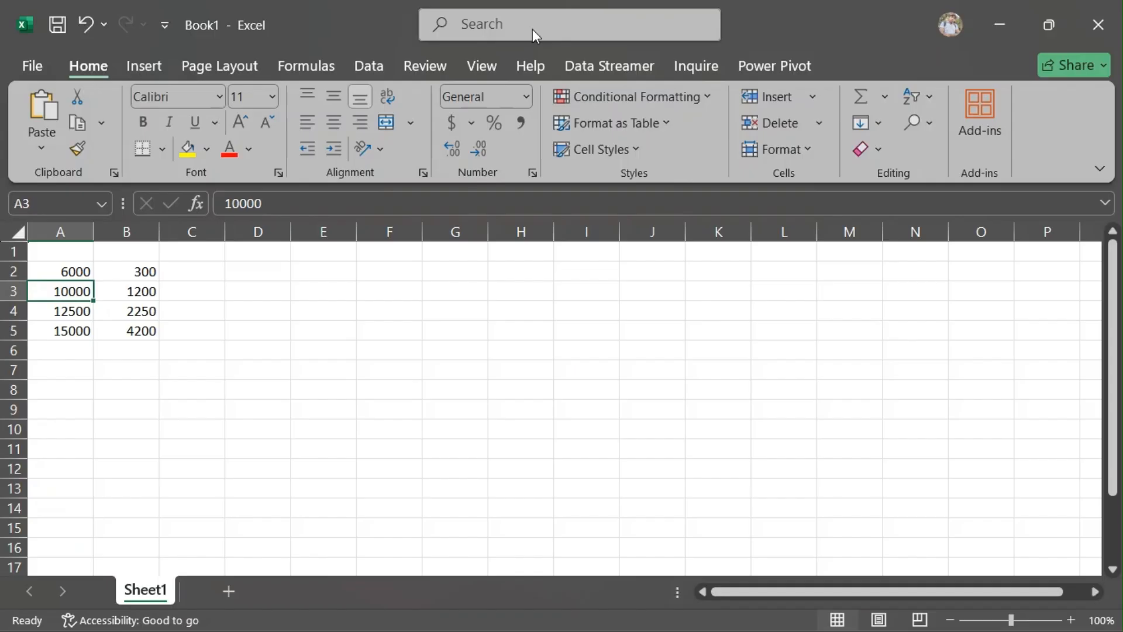
type("11900")
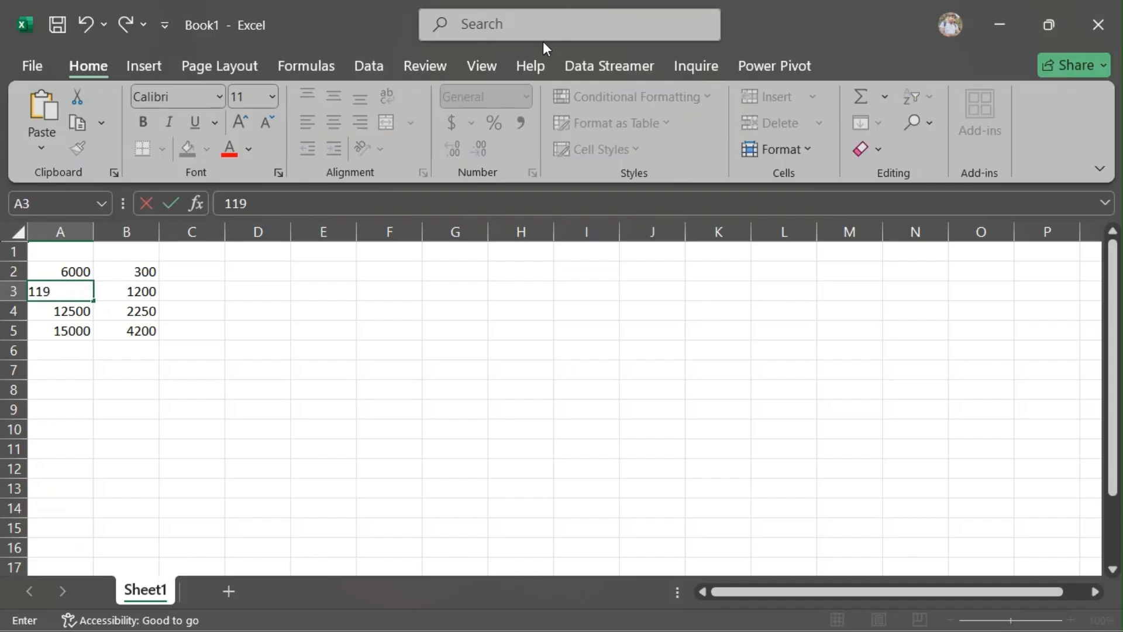
key("Return")
Enter 8000 in A4 and correct the mistyped A5 value to 9000.
key("alt+Tab")
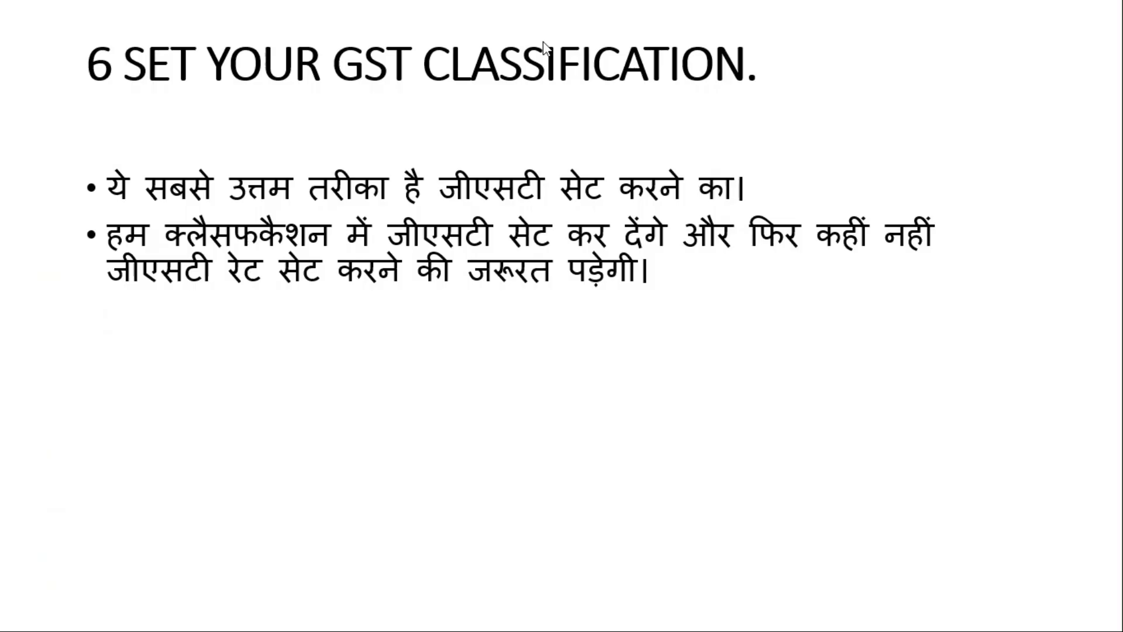
key("alt+Tab")
key("alt+Tab")
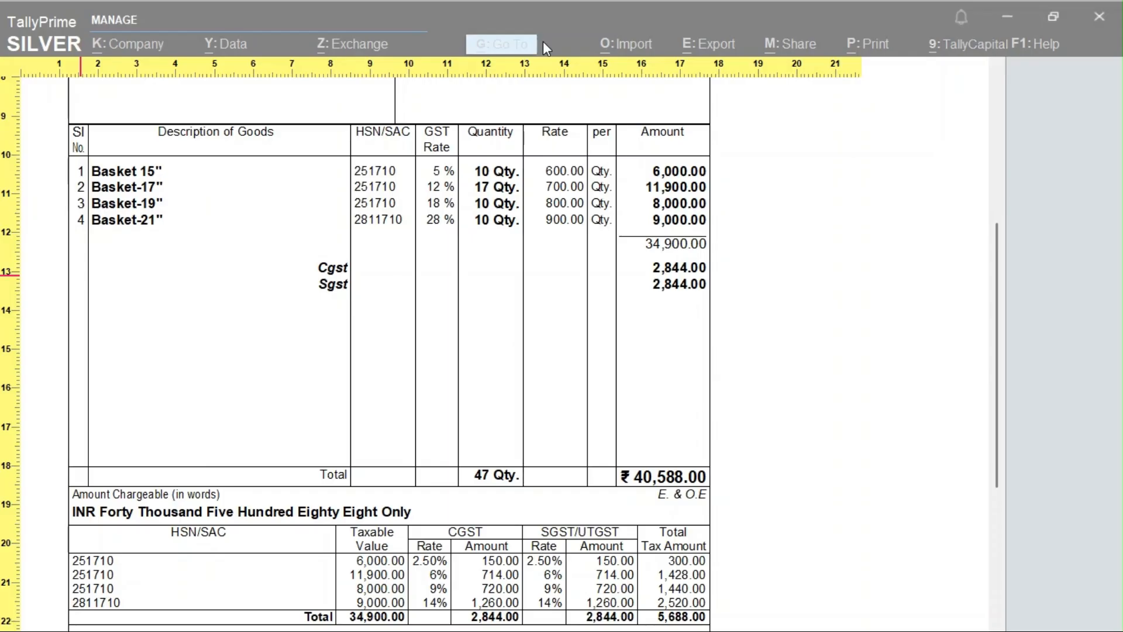
key("alt+Tab")
type("8000")
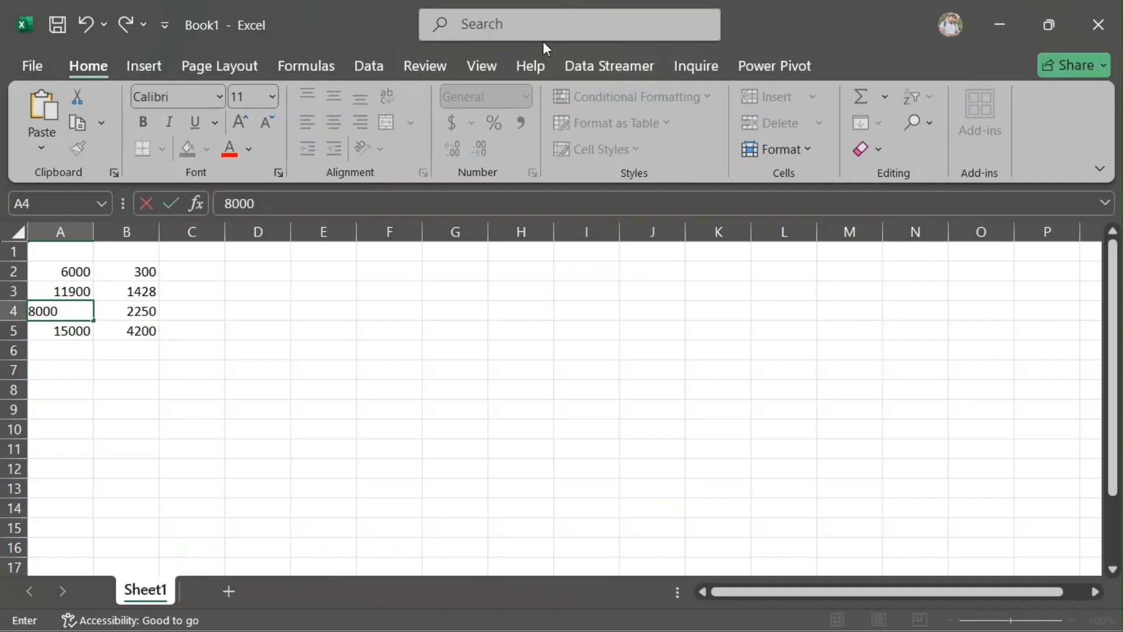
key("Return")
key("alt+Tab")
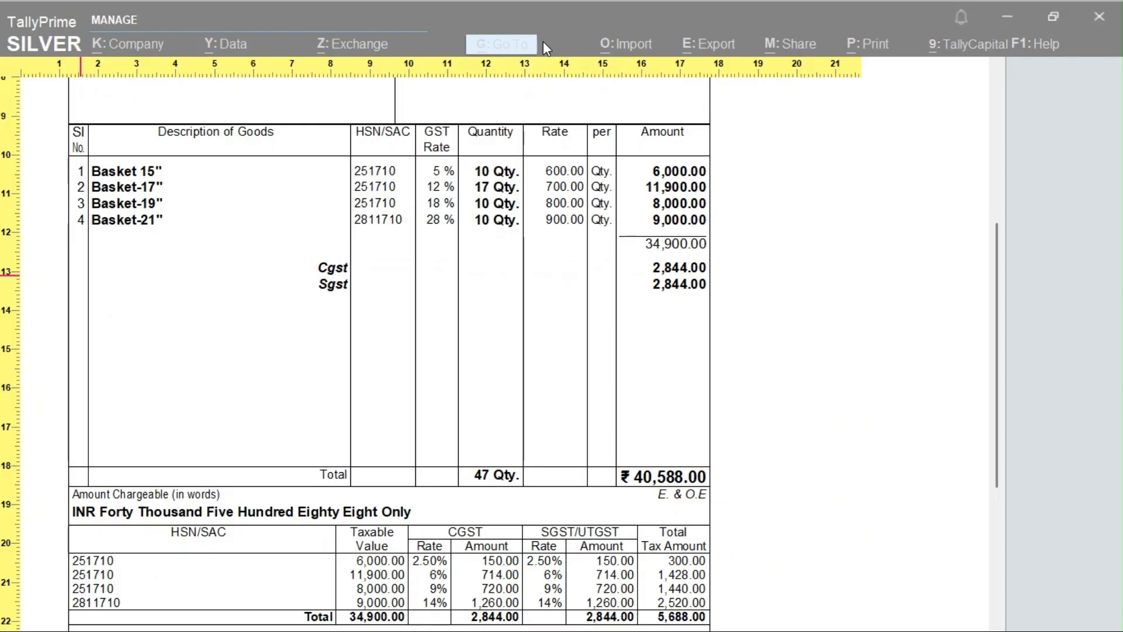
key("alt+Tab")
type("91000")
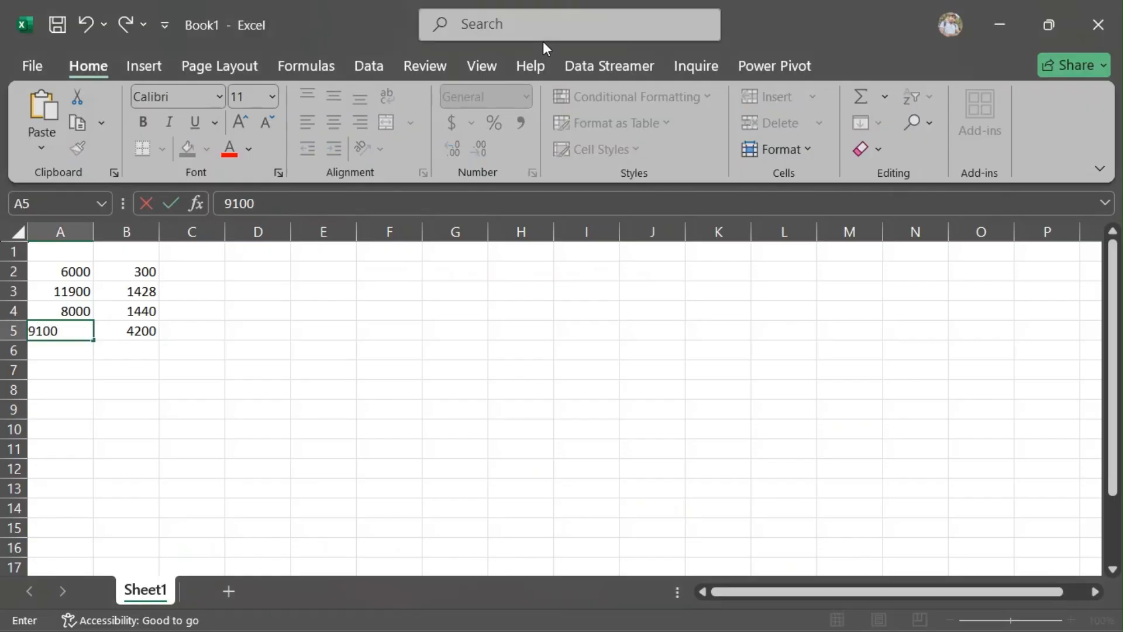
key("BackSpace")
key("BackSpace")
key("BackSpace")
key("BackSpace")
key("BackSpace")
type("9000")
key("Return")
Verify taxes 300, 1428, 1440 and 2520 in B2:B5 against the invoice's tax table.
key("Up")
key("Up")
key("Up")
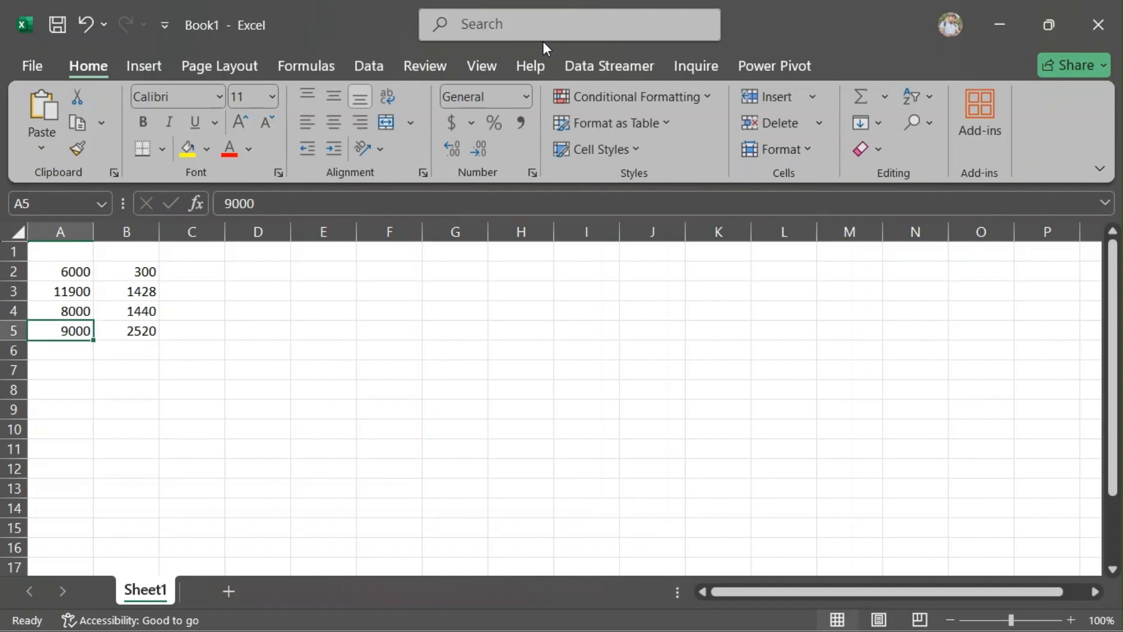
key("Up")
key("Right")
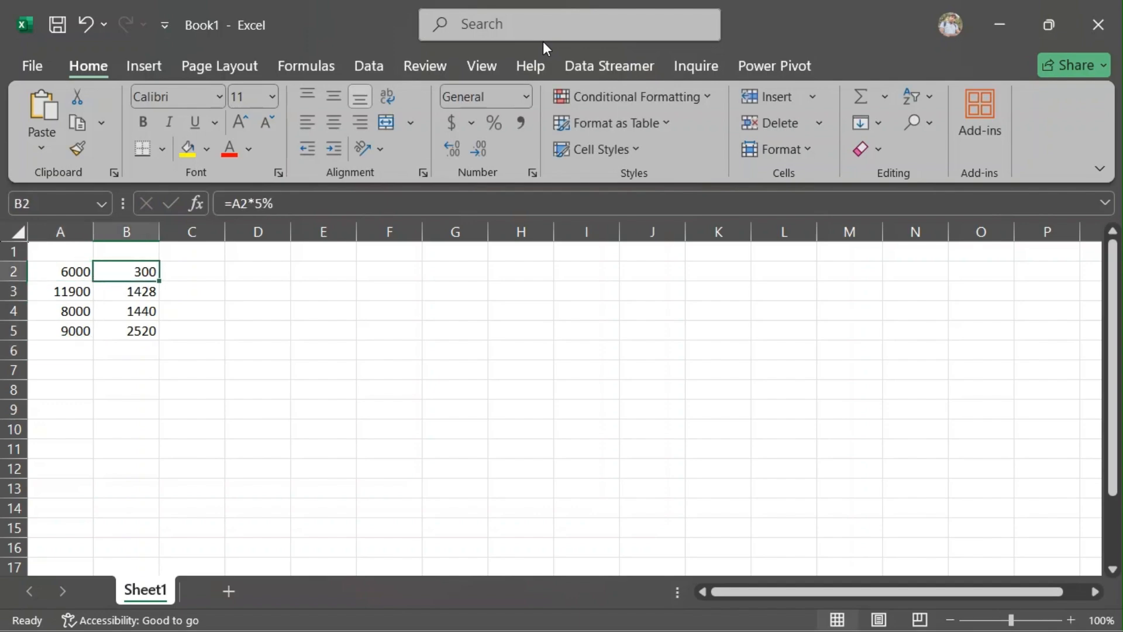
key("alt+Tab")
key("Down")
key("Down")
key("Down")
key("Down")
key("Down")
key("Down")
key("Down")
key("Down")
key("Down")
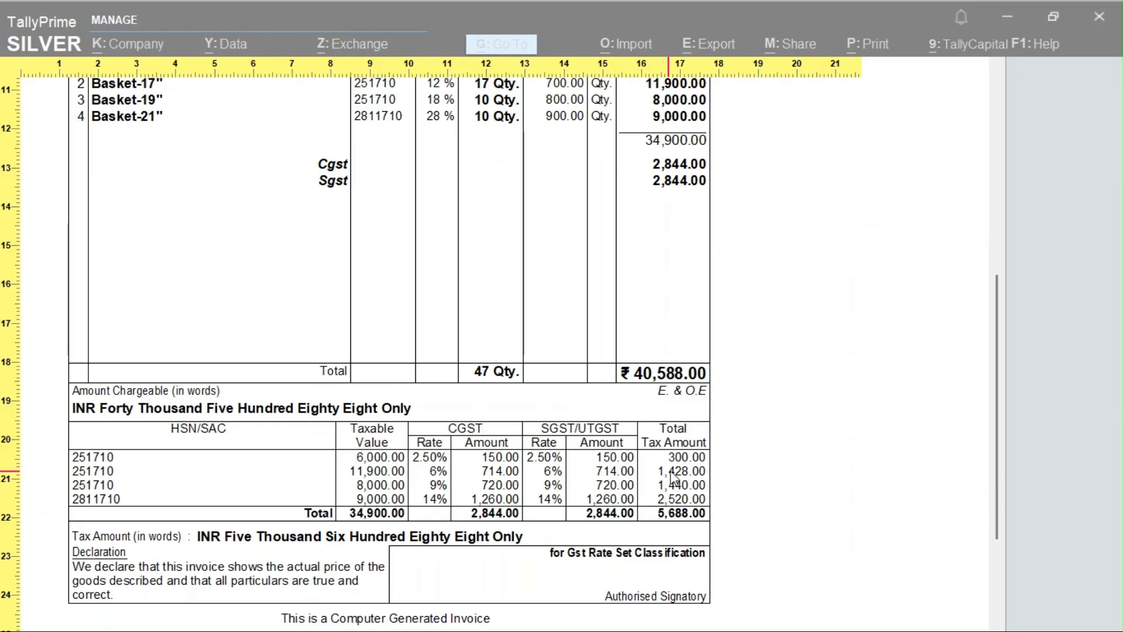
key("alt+Tab")
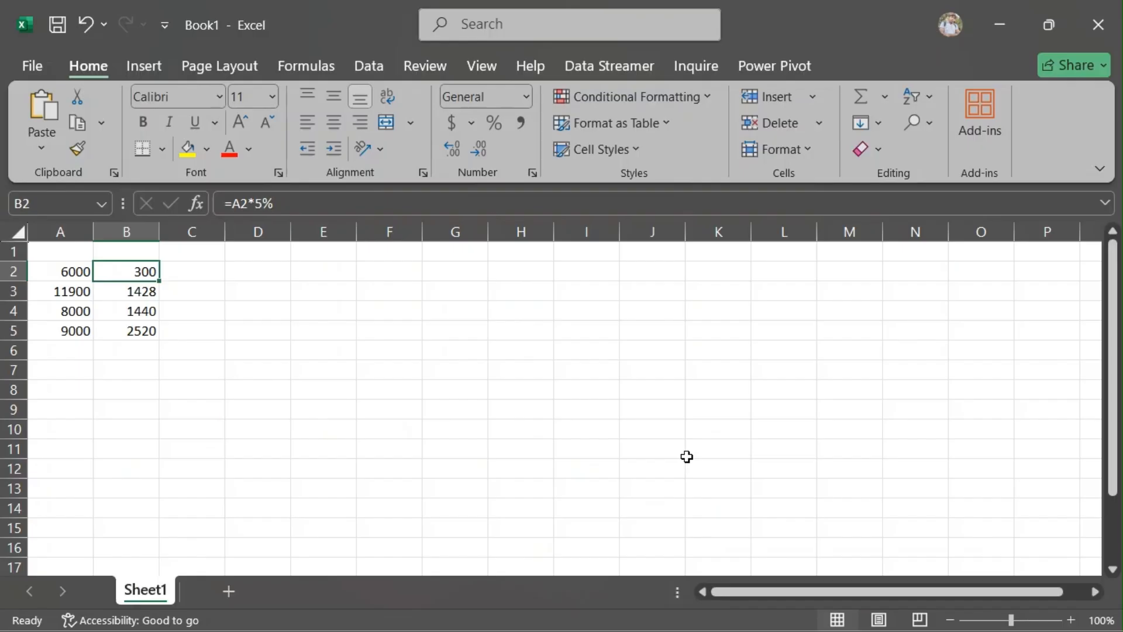
key("Down")
key("alt+Tab")
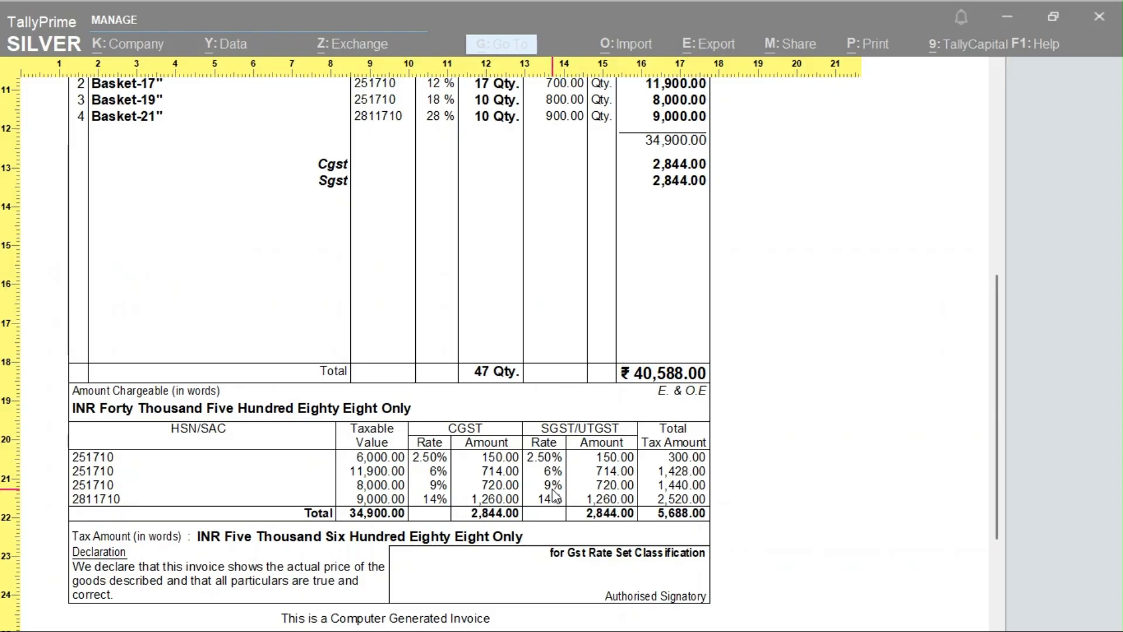
key("alt+Tab")
key("Down")
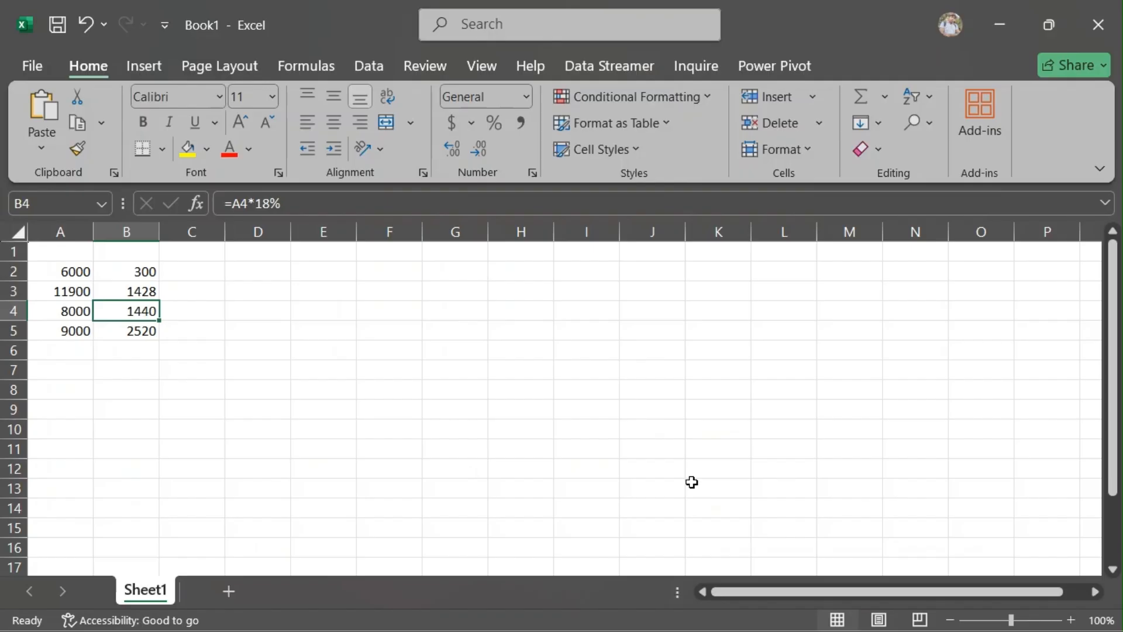
key("Down")
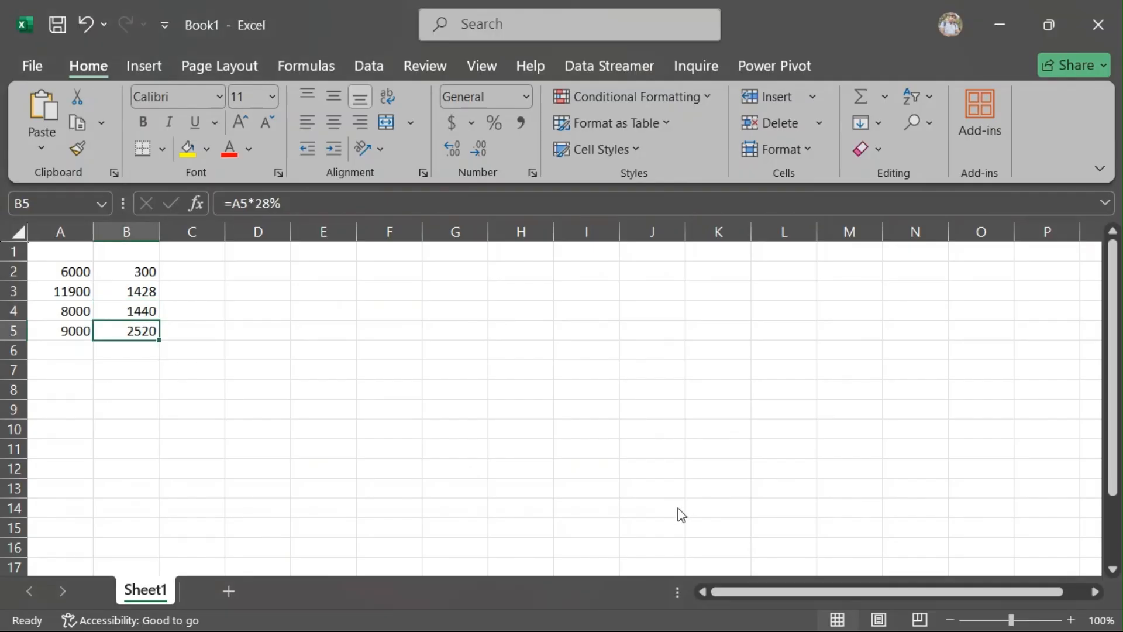
key("alt+Tab")
key("alt+Tab")
key("Tab")
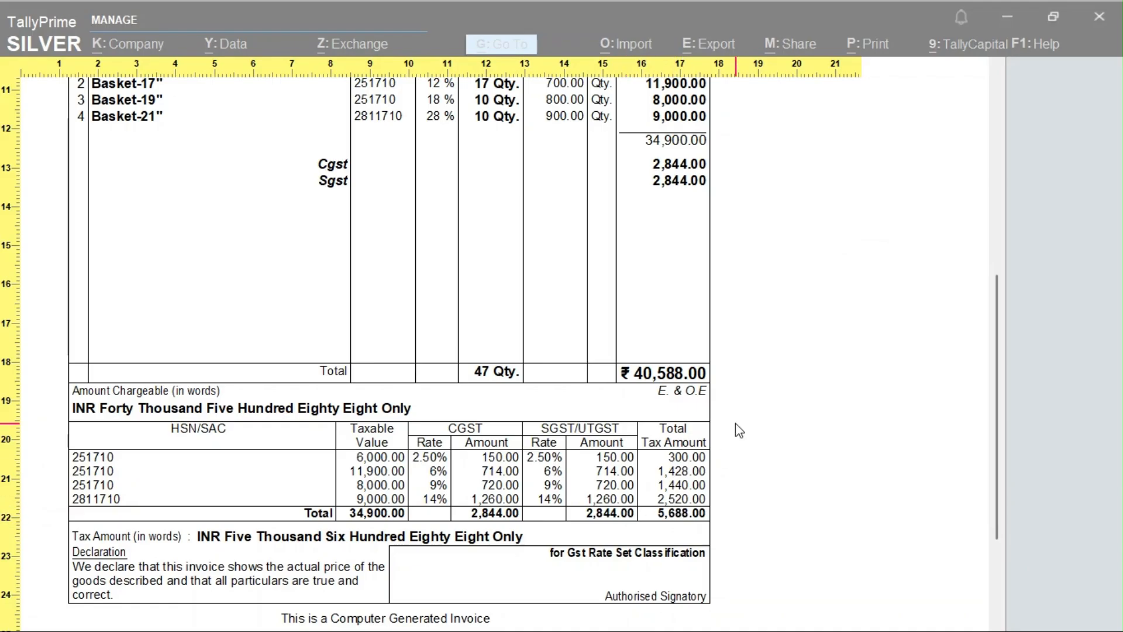
Return to Gateway of Tally and open the Profit & Loss A/c in detailed view.
key("Escape")
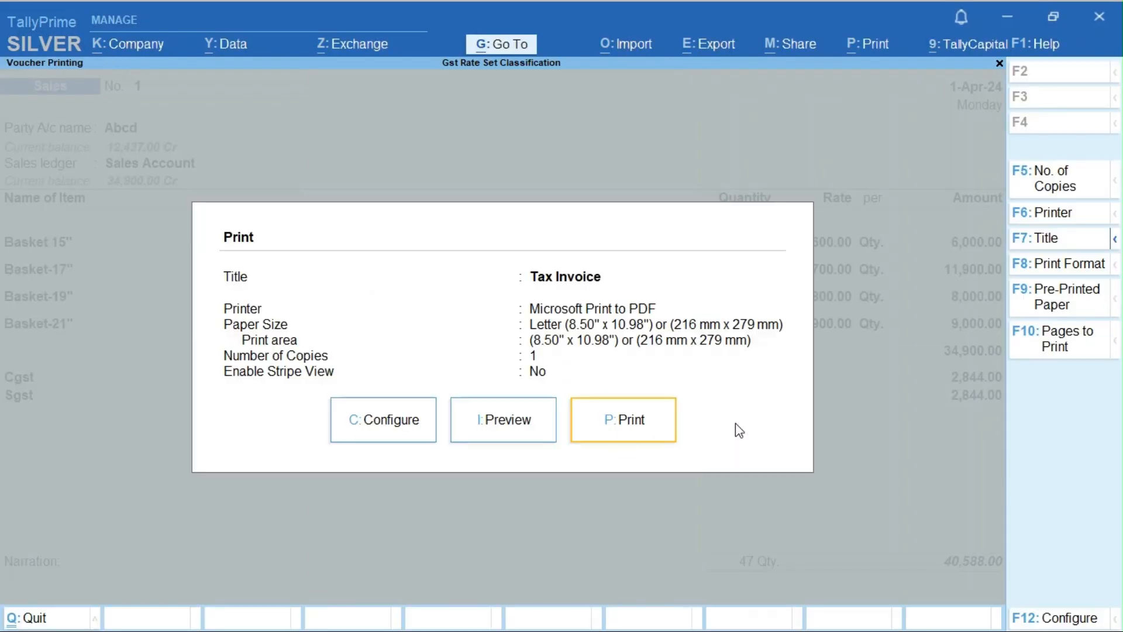
key("Escape")
key("Escape")
key("Escape")
key("Escape")
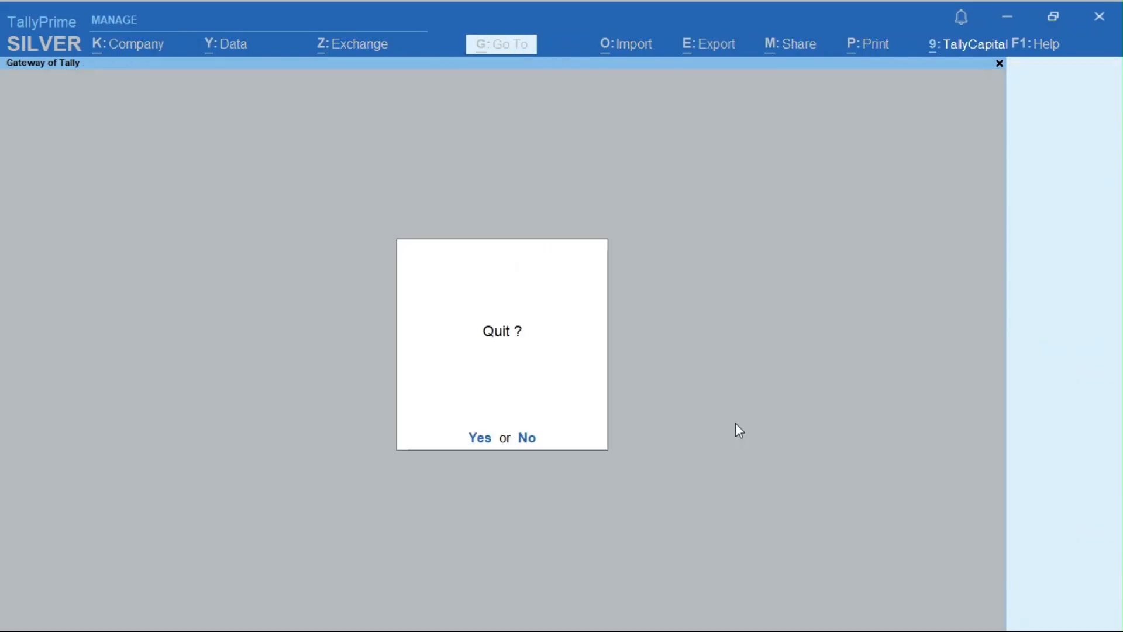
key("Escape")
key("Escape")
key("Escape")
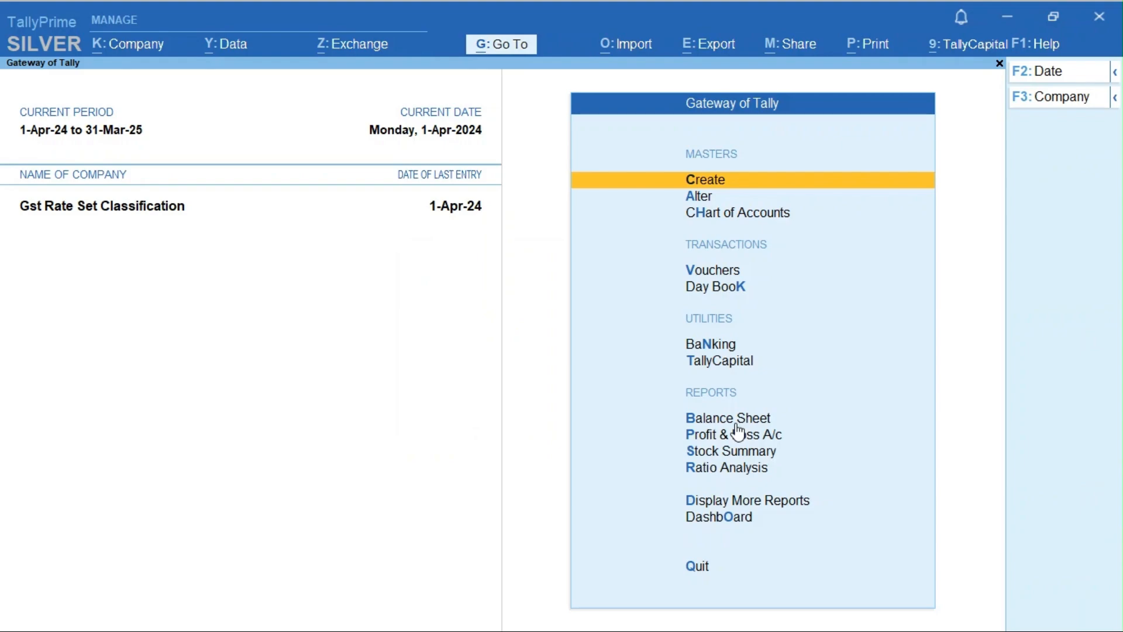
left_click(737, 431)
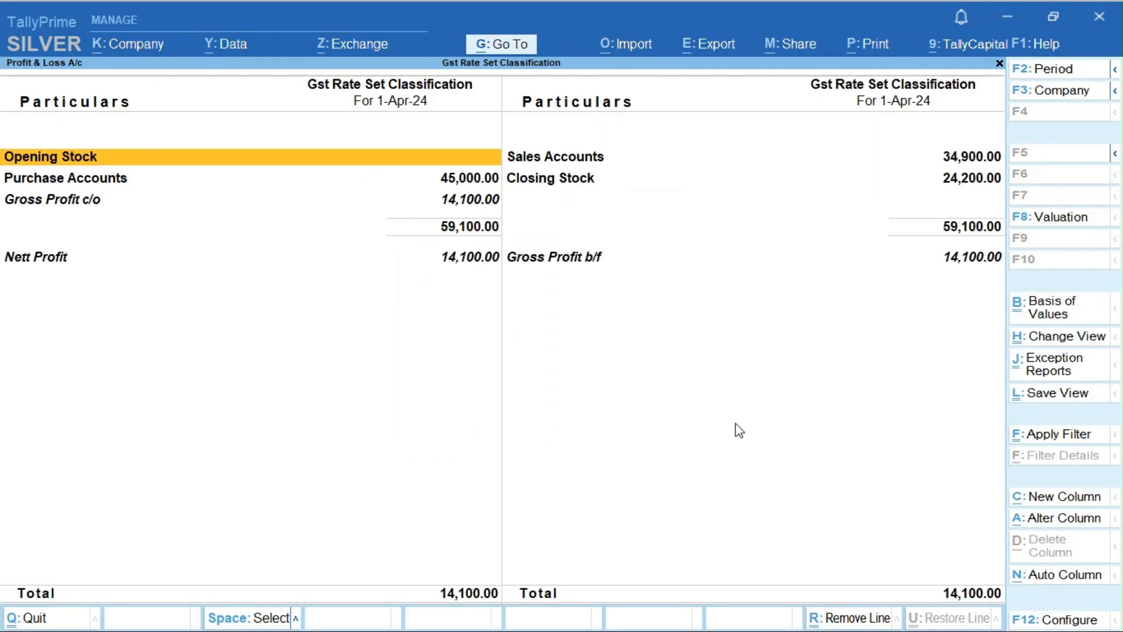
key("F1")
key("Escape")
key("alt+F5")
Review opening stock, closing stock and sales per basket, showing 14,100.00 net profit, then close it.
key("Down")
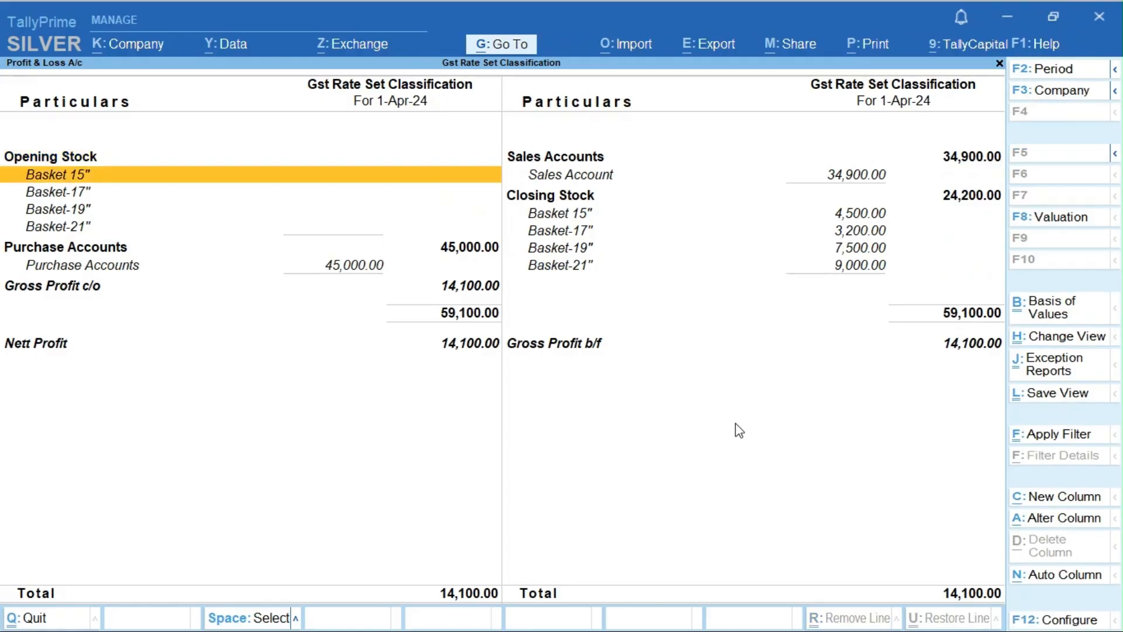
key("Up")
key("Right")
key("Down")
key("Down")
key("Down")
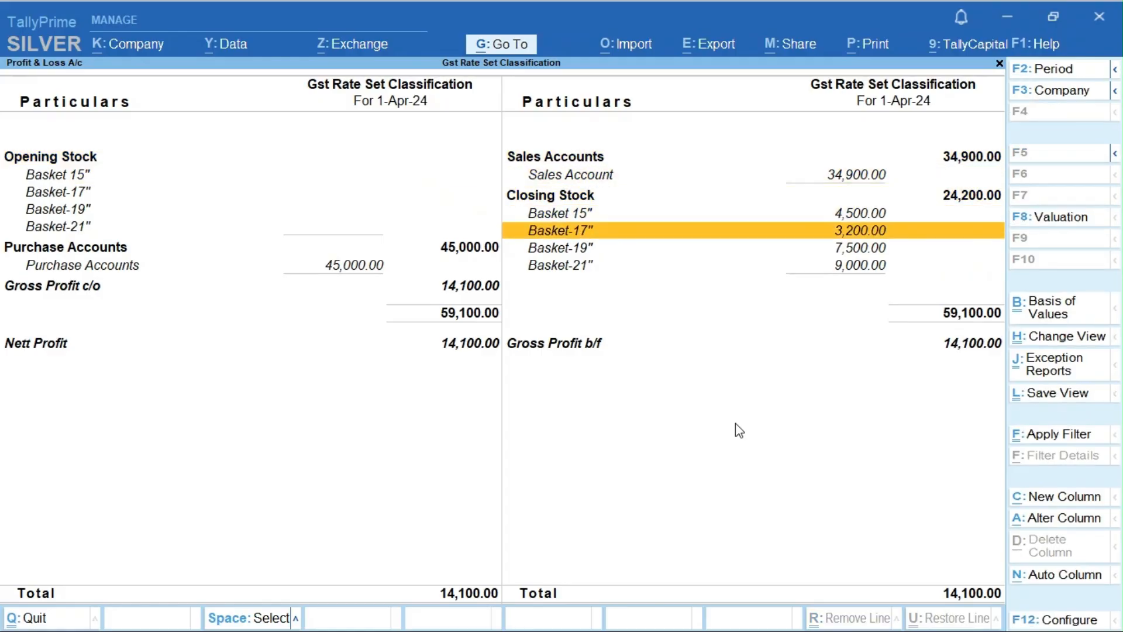
key("Up")
key("Up")
key("Down")
key("Down")
key("Down")
key("Down")
key("Down")
key("Up")
key("Up")
key("Up")
key("Up")
key("Up")
key("Up")
key("Up")
key("Left")
key("Down")
key("Down")
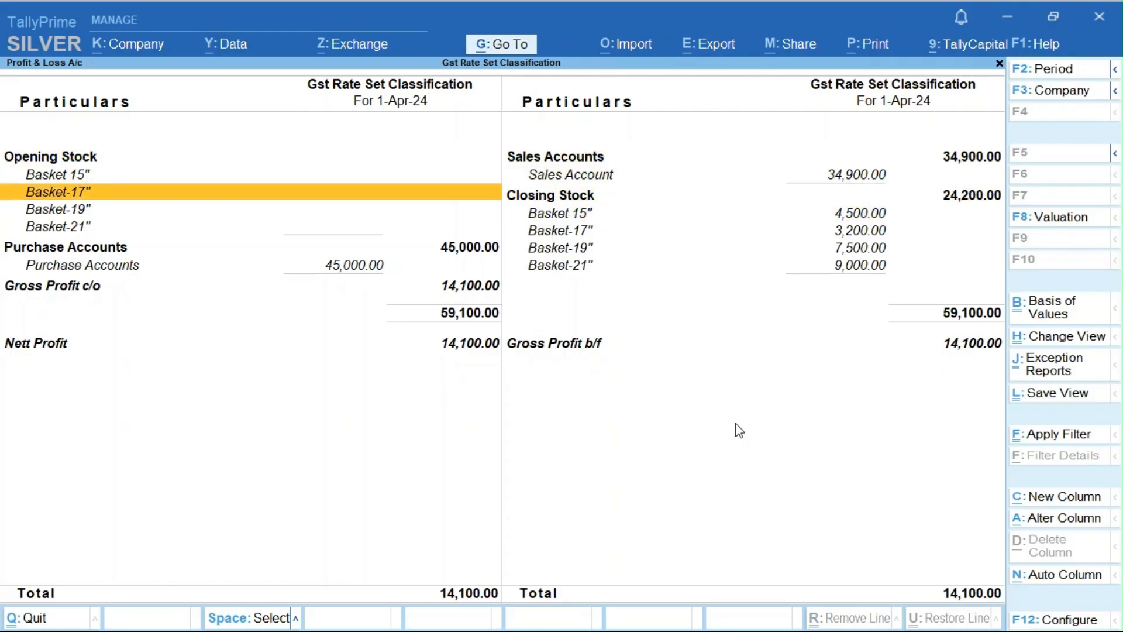
key("Down")
key("Down")
key("Down")
key("Down")
key("Up")
key("Up")
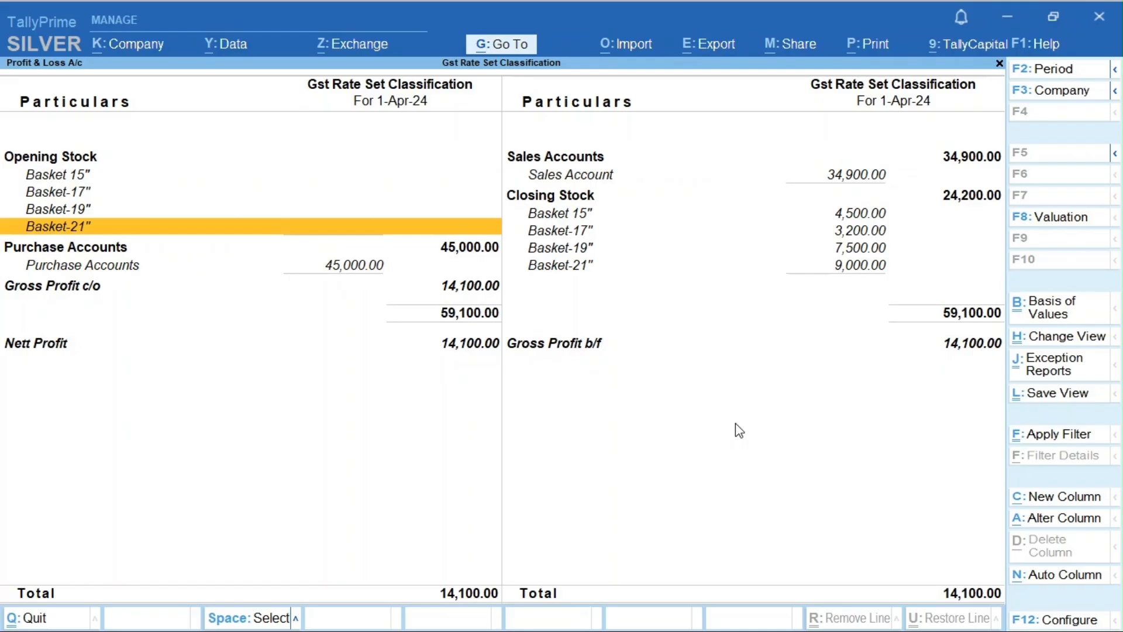
key("Escape")
key("Escape")
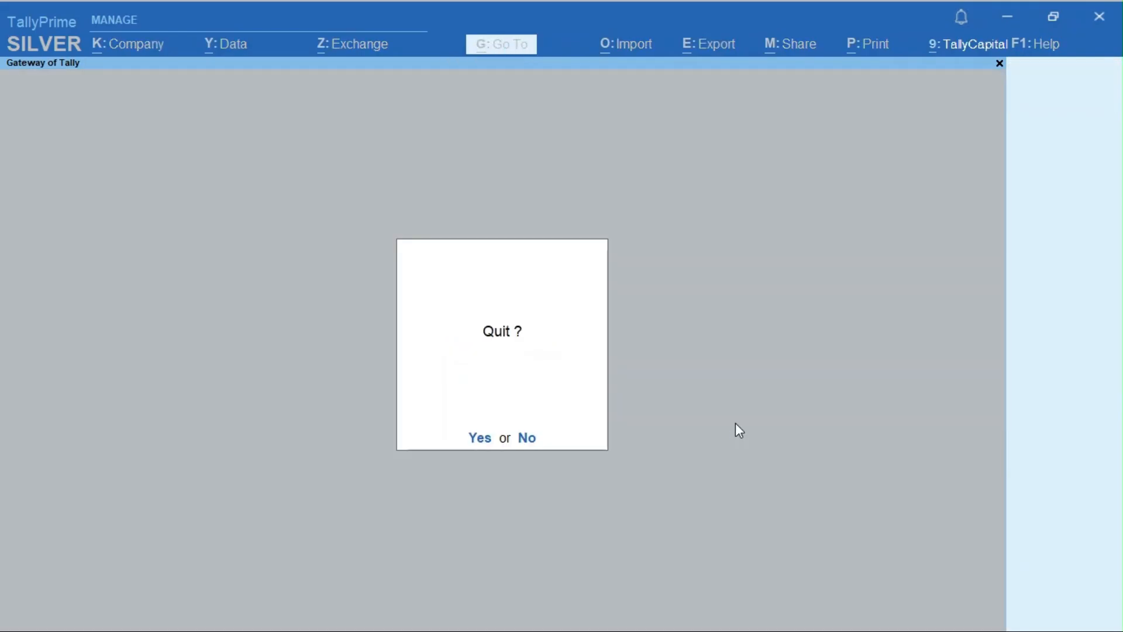
key("Escape")
Navigate to GSTR-1's invalid HSN/SAC exceptions and open the flagged sales voucher.
key("d")
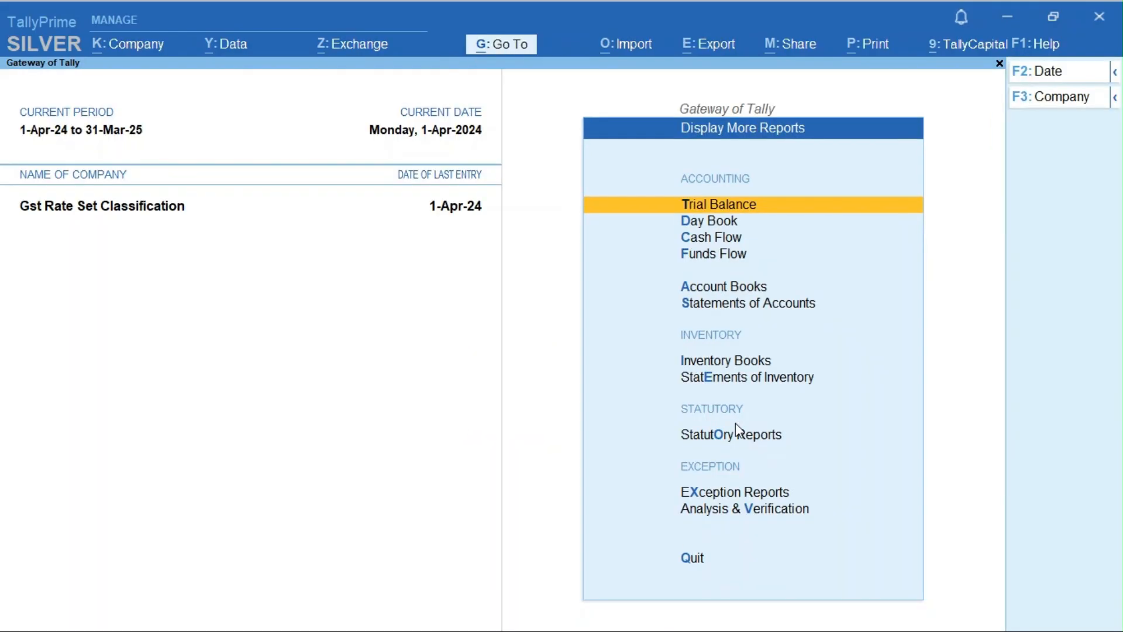
key("Down")
key("Down")
key("Down")
key("Down")
key("Down")
key("Down")
key("Down")
key("Down")
key("Down")
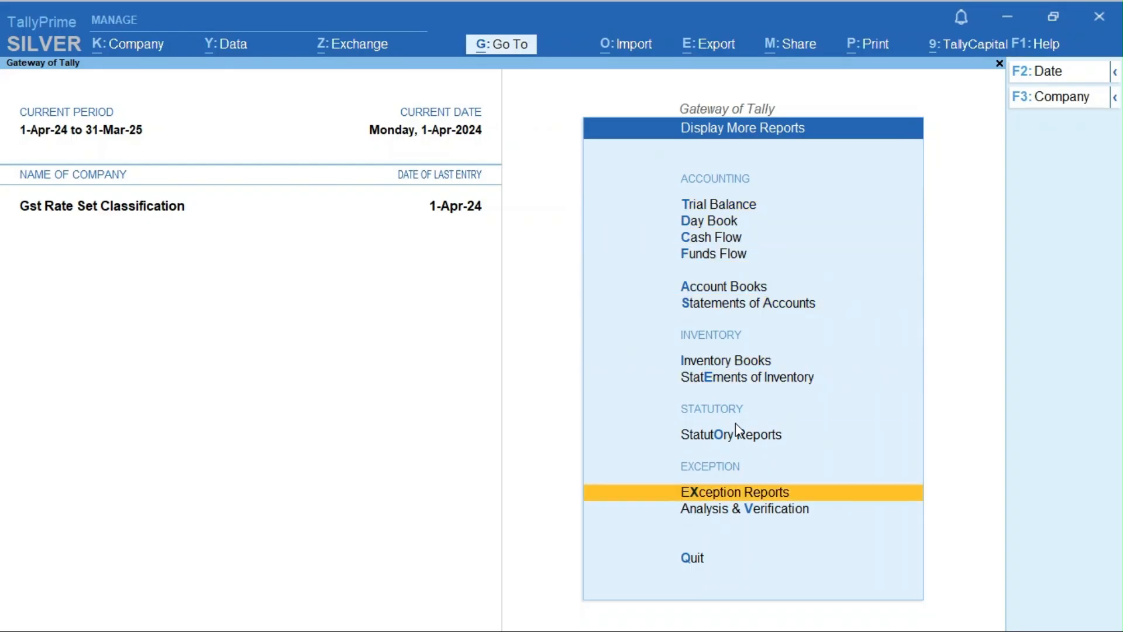
key("Up")
key("Up")
key("Down")
key("Return")
key("Return")
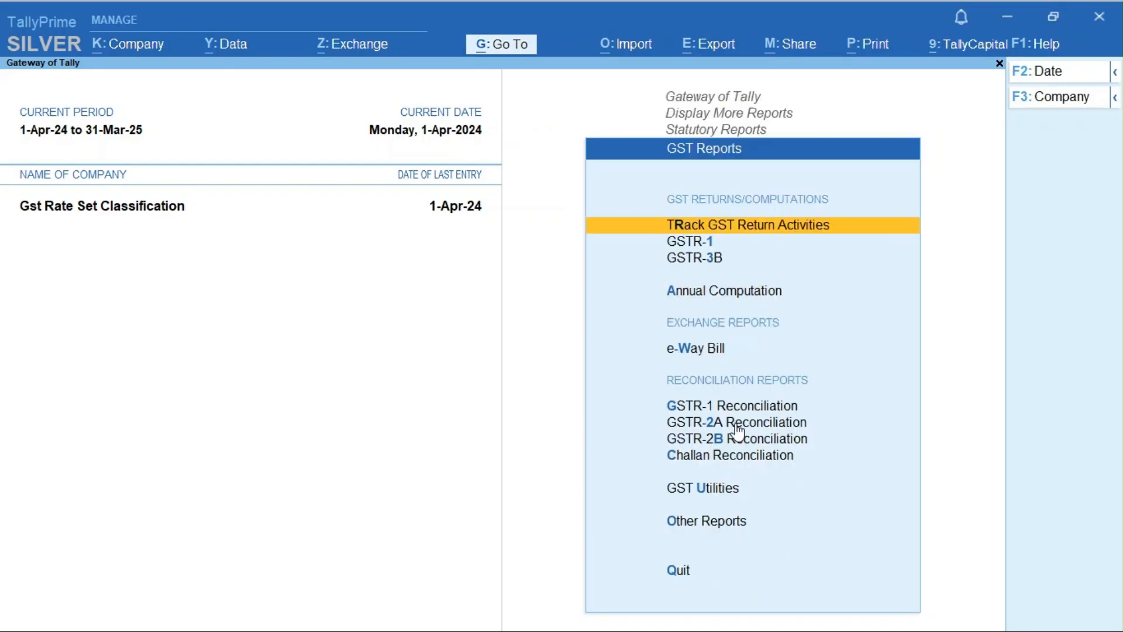
key("Down")
key("Return")
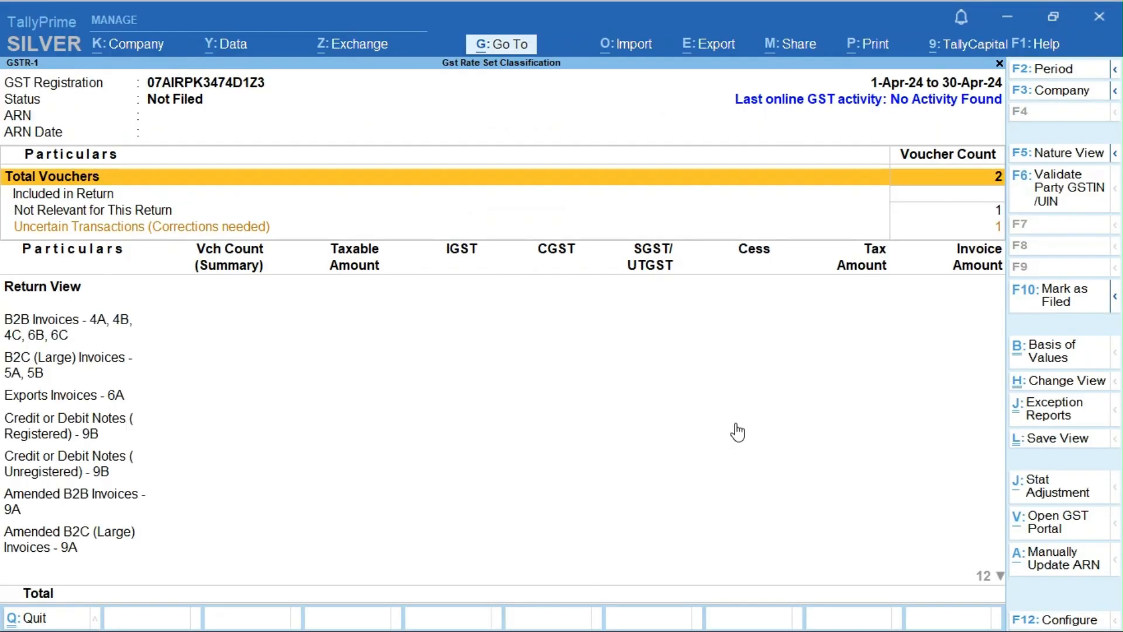
key("Down")
key("Down")
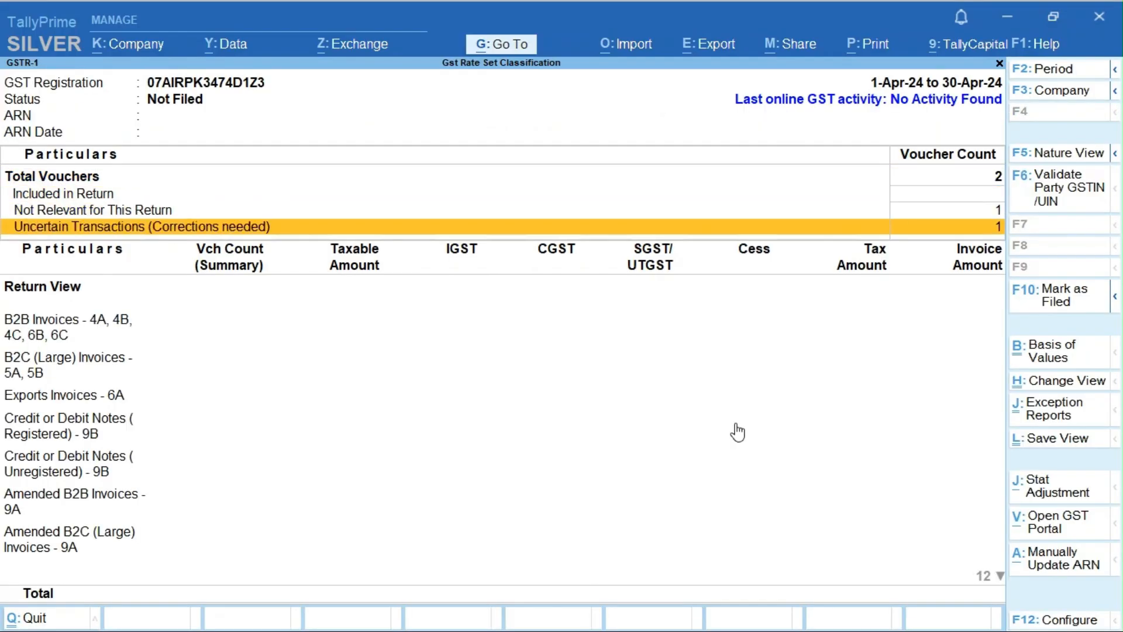
key("Return")
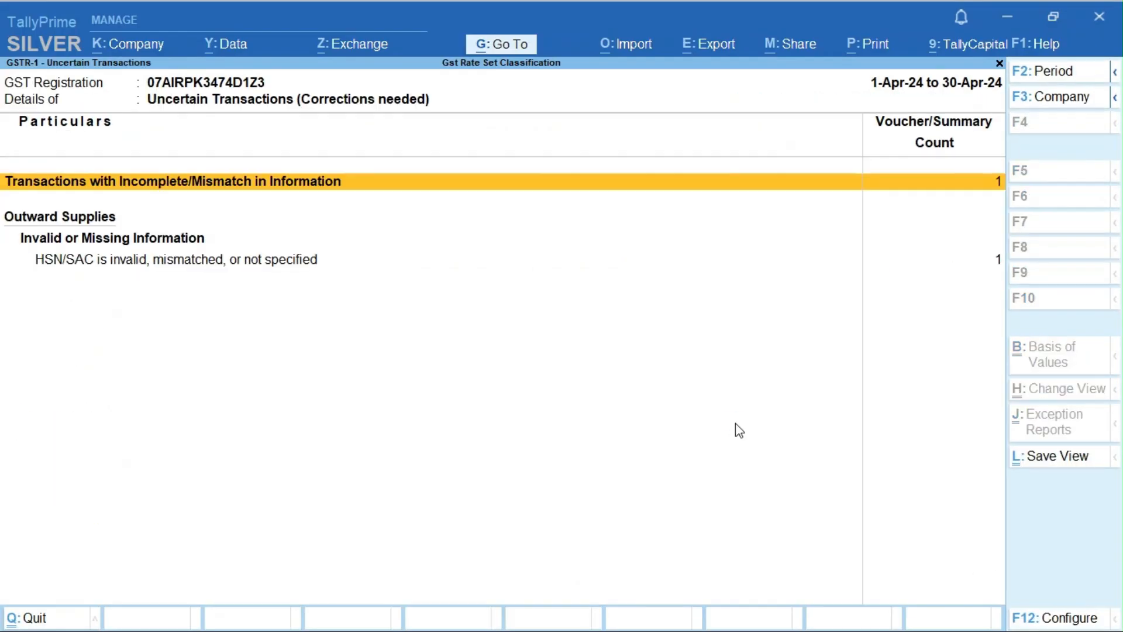
key("Down")
key("Down")
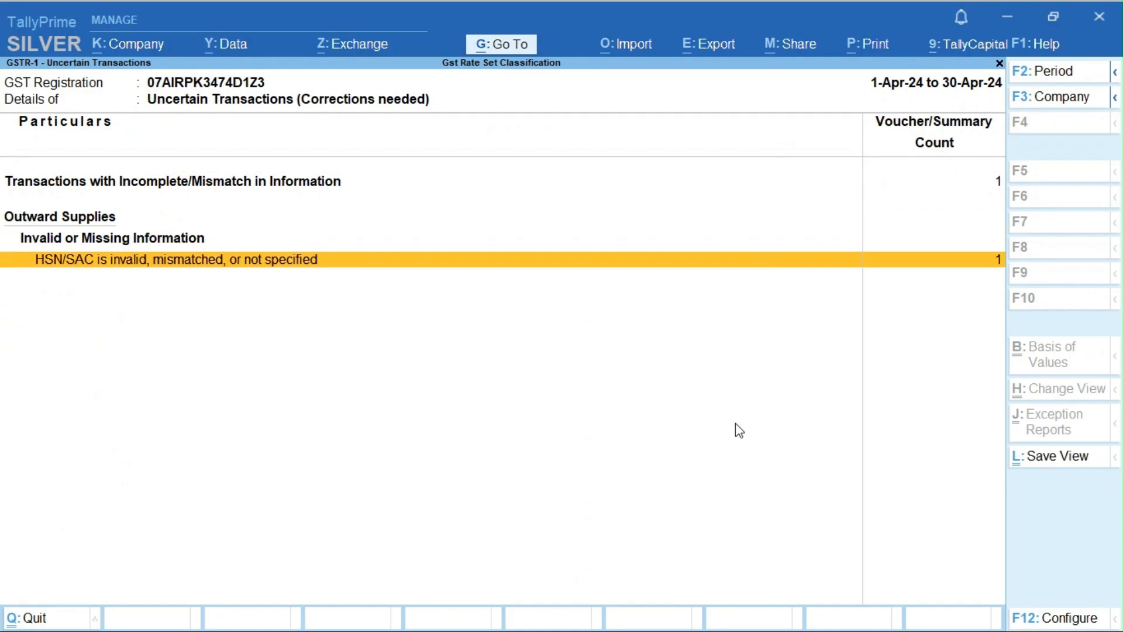
key("Return")
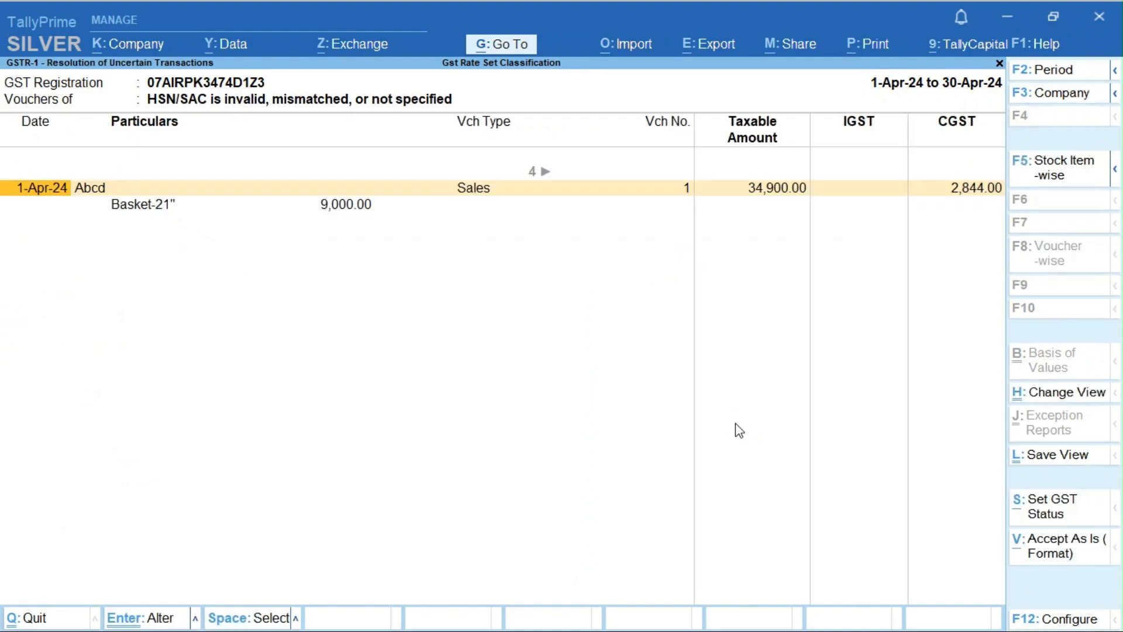
key("Return")
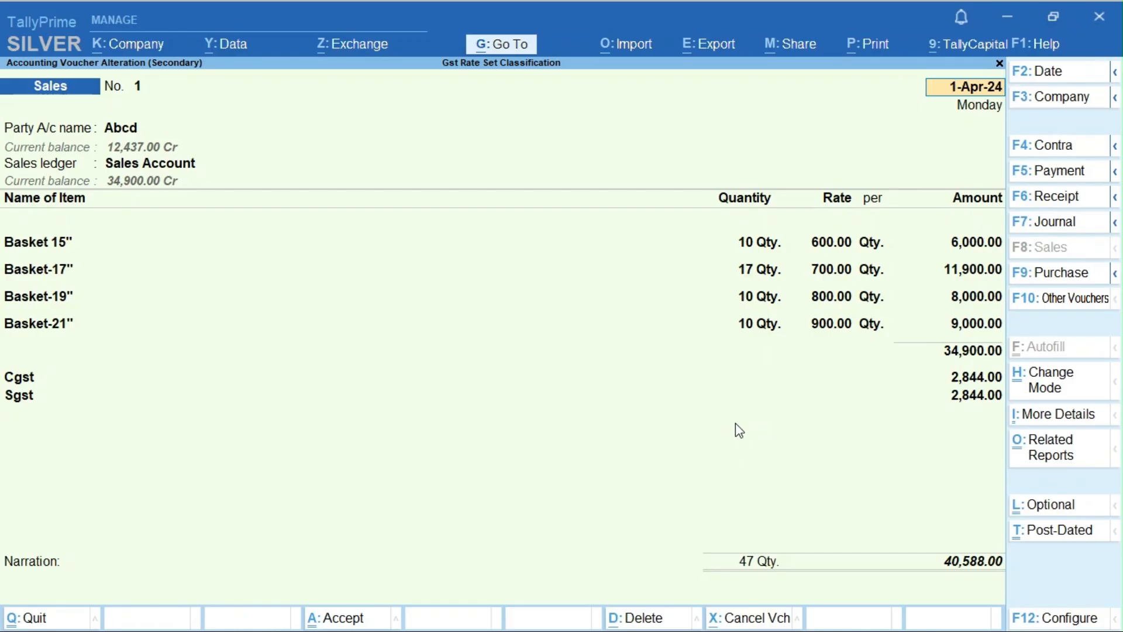
Quit without changes and reopen Abcd's Sales voucher No. 1 from the invalid HSN/SAC list.
key("Escape")
key("y")
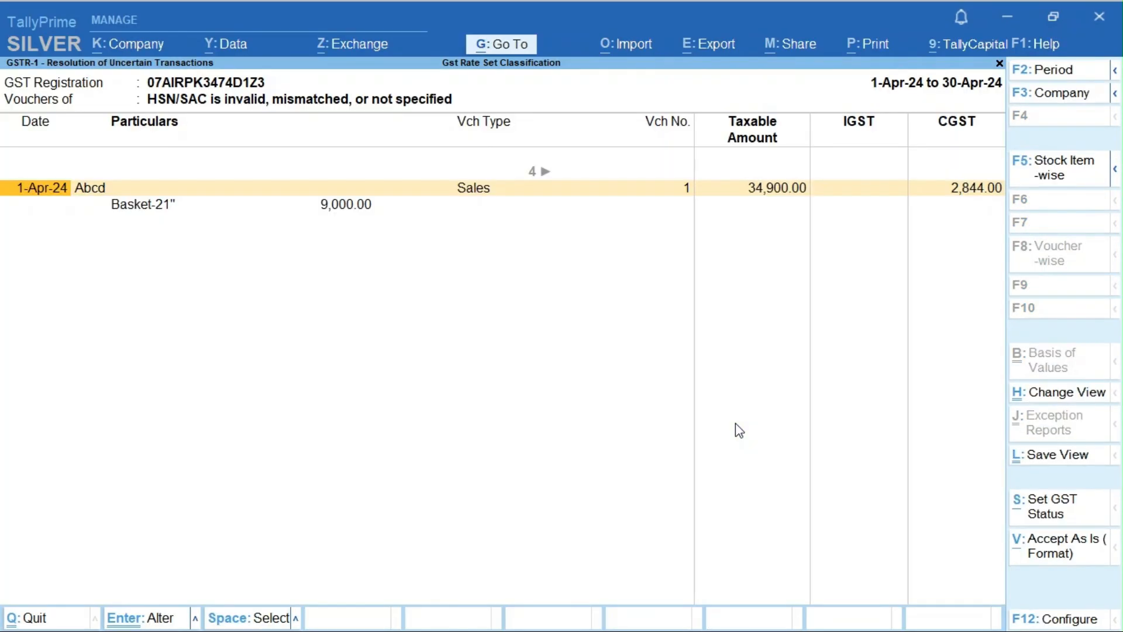
key("Escape")
key("Escape")
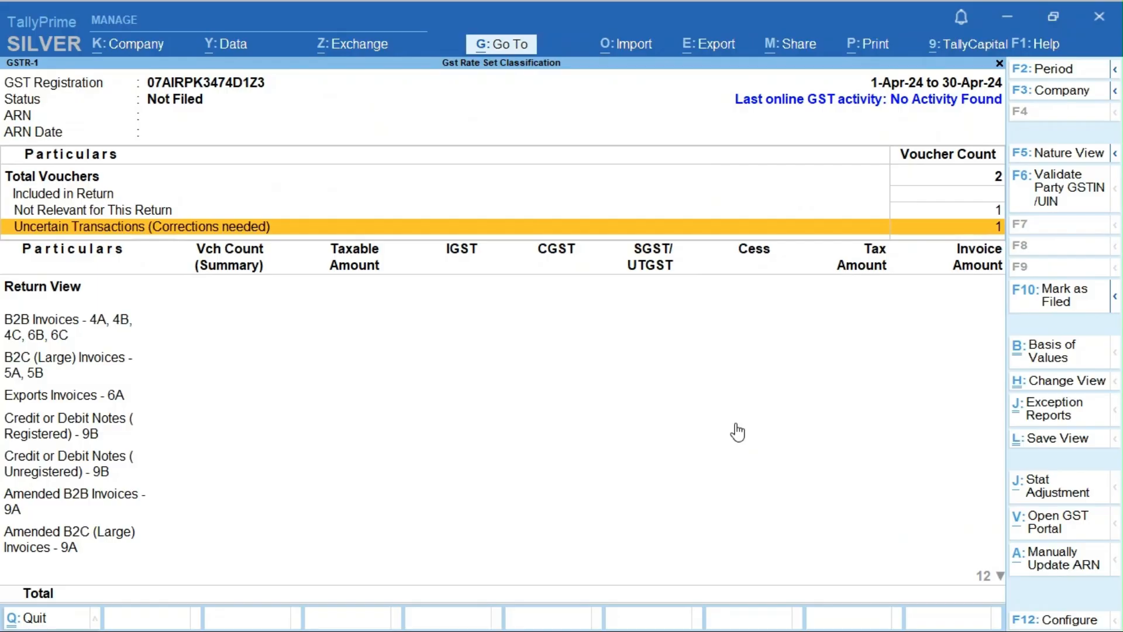
key("Return")
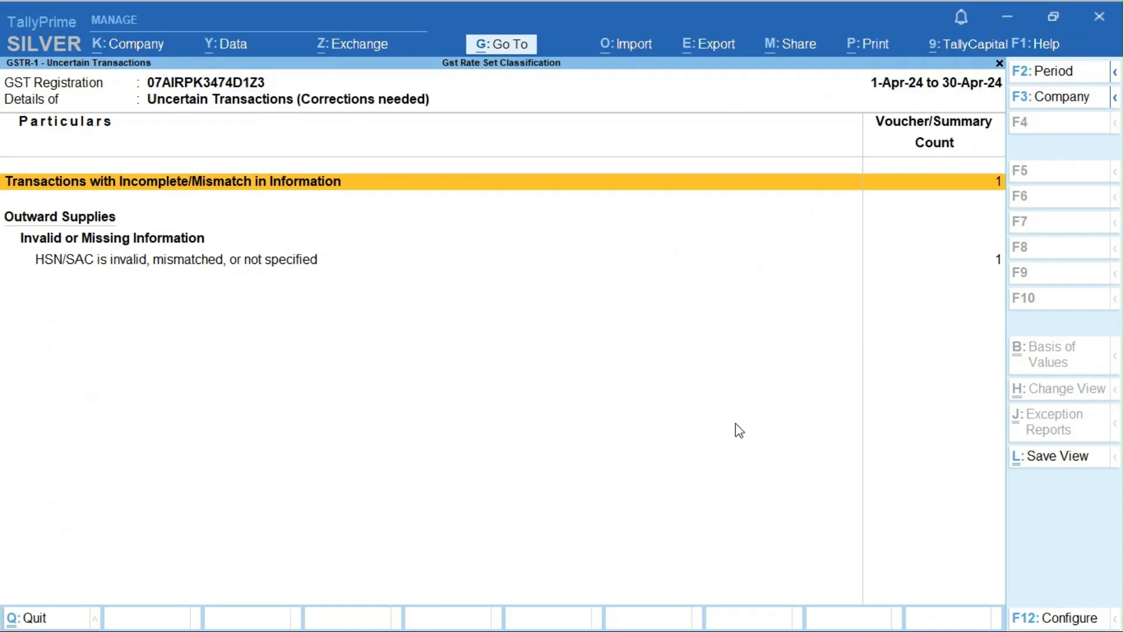
key("Down")
key("Down")
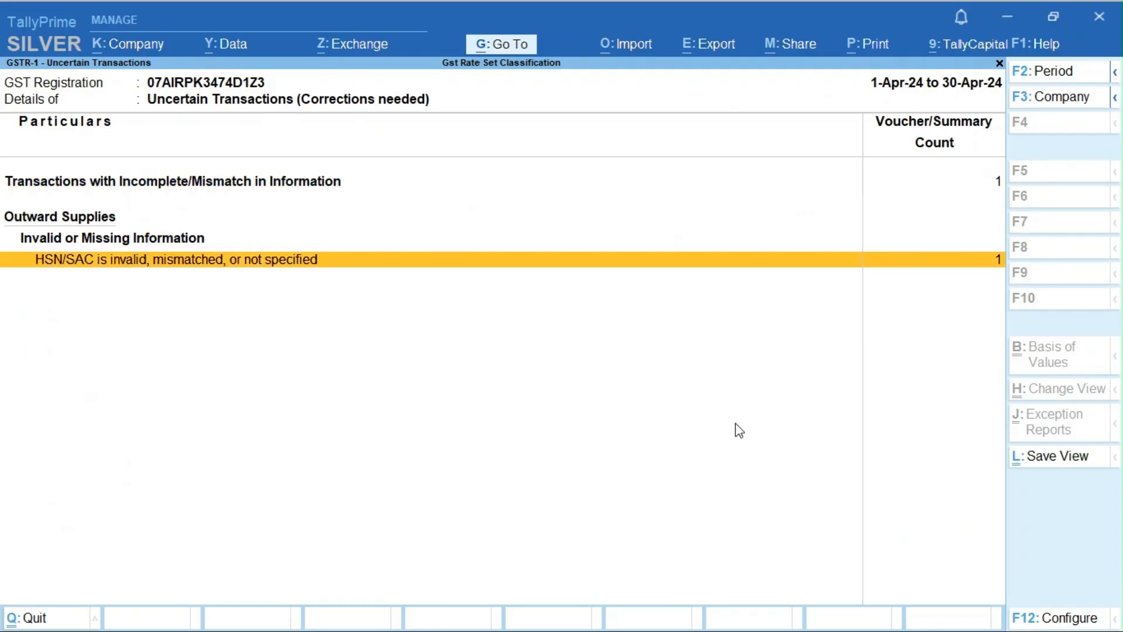
key("Return")
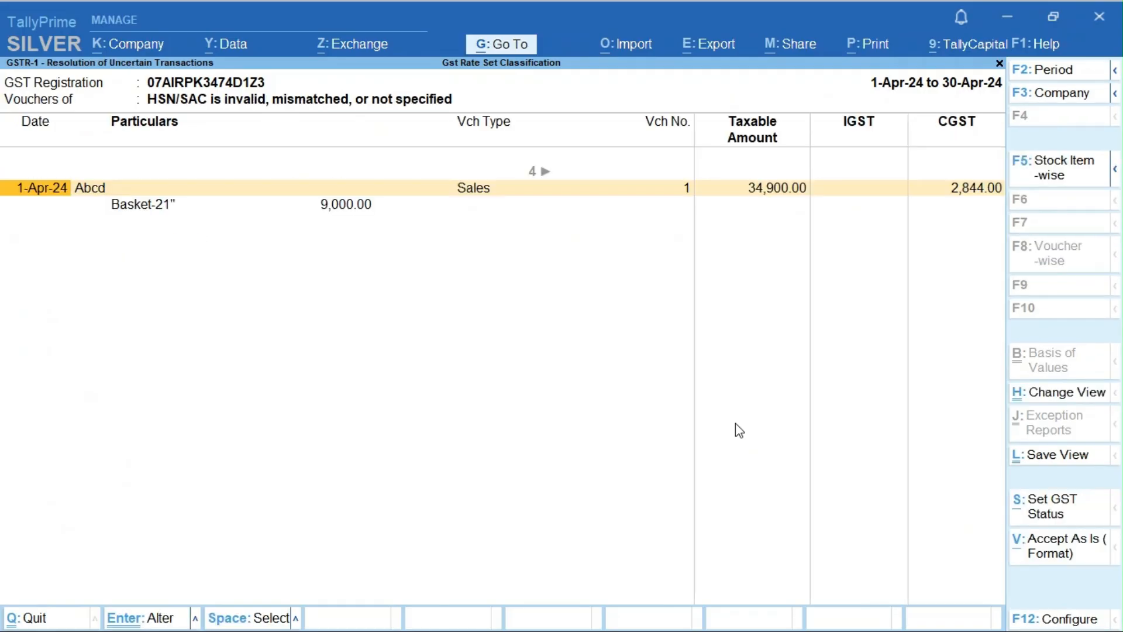
key("Return")
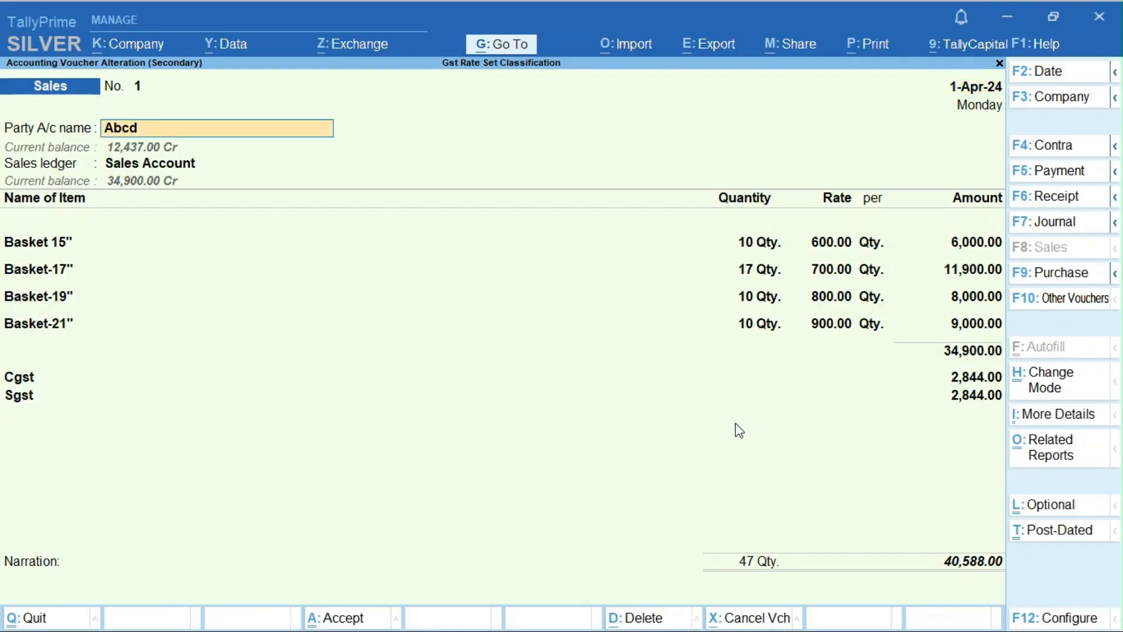
Inspect the Basket 15" stock item: Gst Rate-5% classification with HSN 251710.
left_click(51, 248)
key("ctrl+Return")
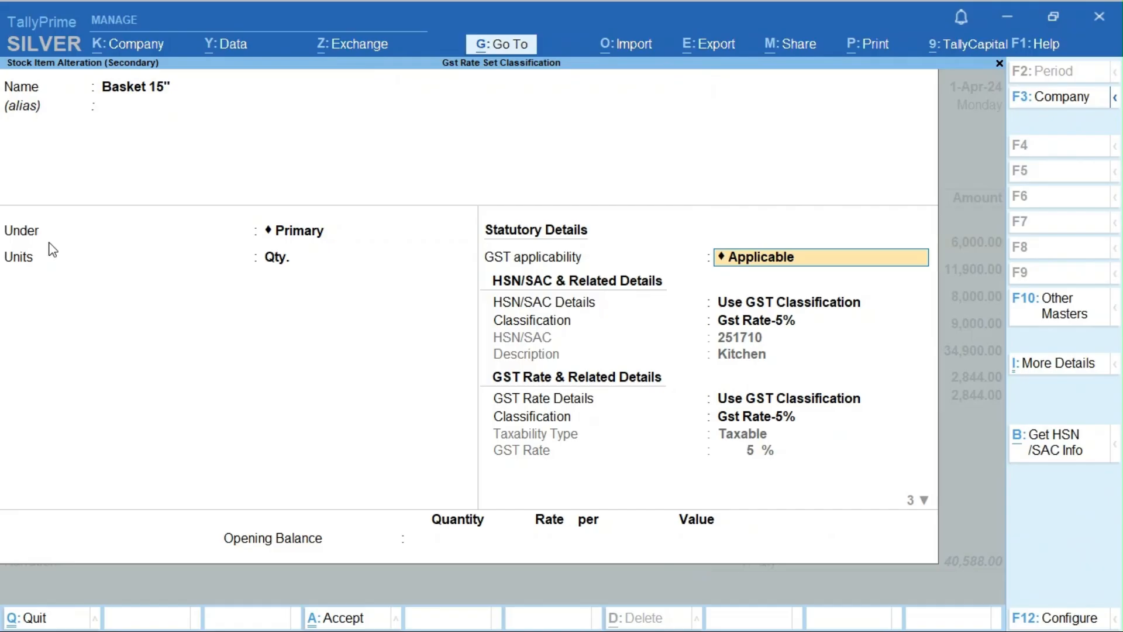
key("Escape")
key("Escape")
key("Return")
Close the sales voucher, revisit the incomplete/mismatch vouchers, and return to Gateway of Tally.
key("Escape")
key("Escape")
key("Return")
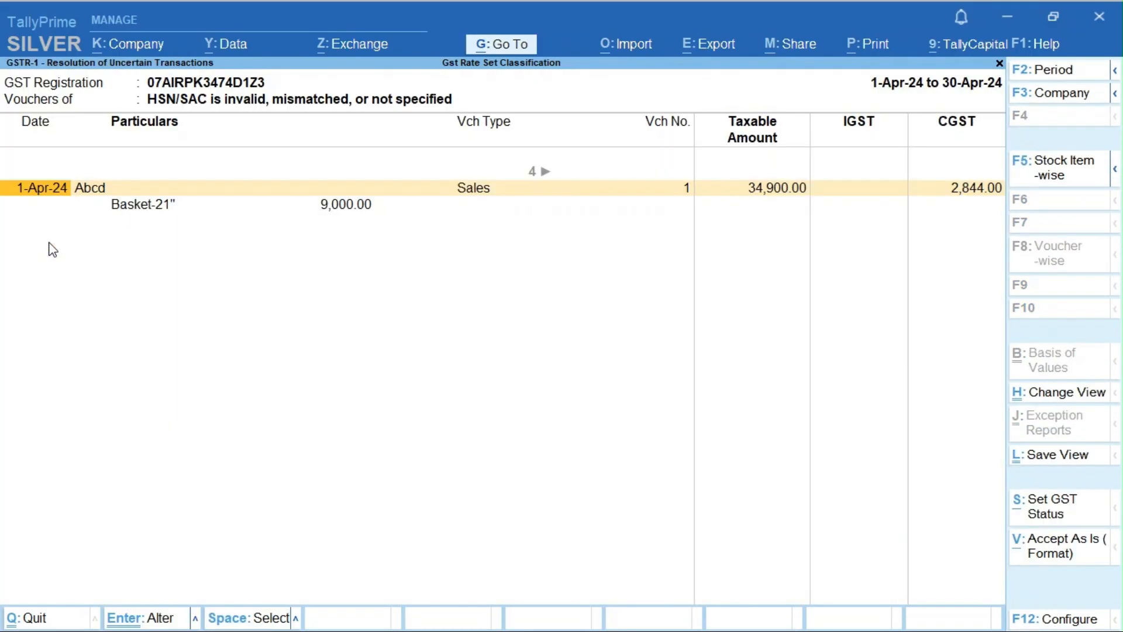
key("Escape")
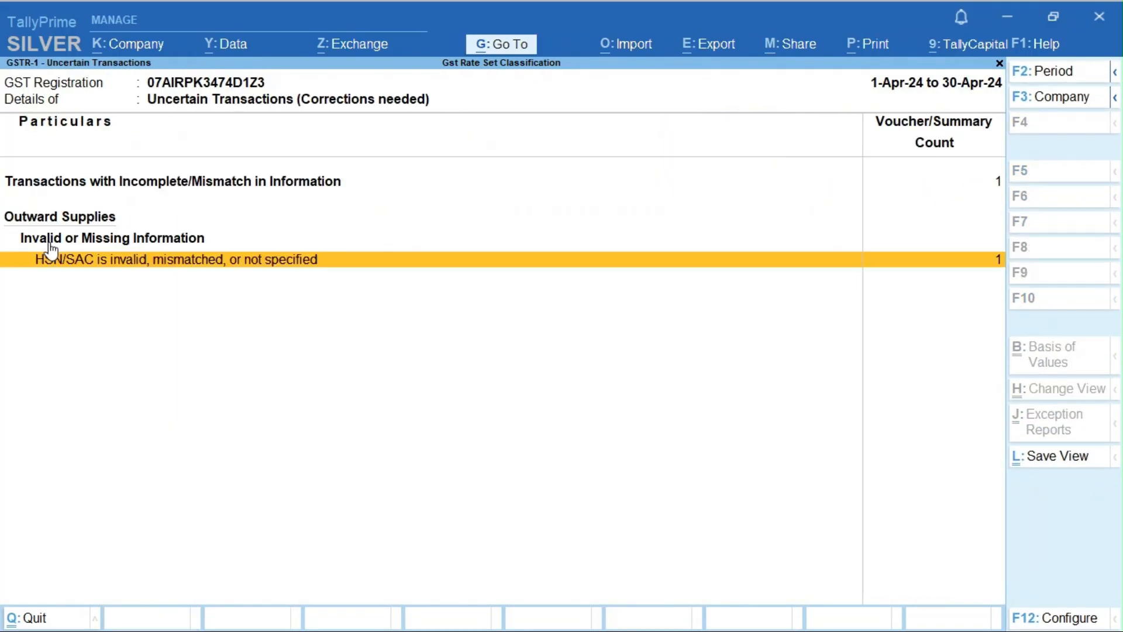
key("Up")
key("Up")
key("Return")
key("Return")
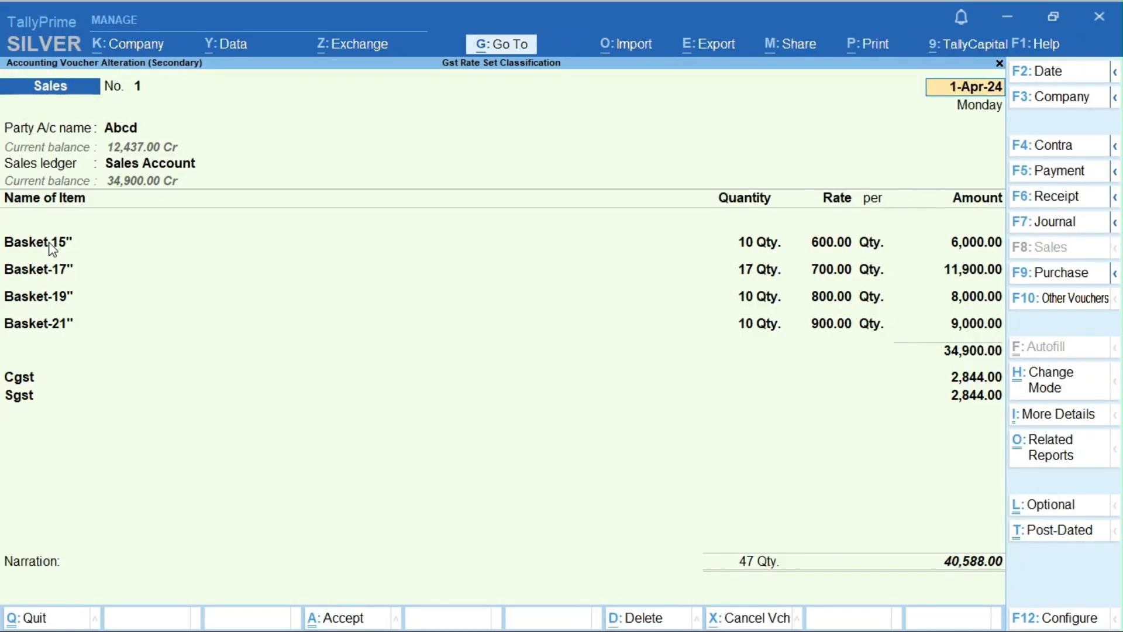
key("Return")
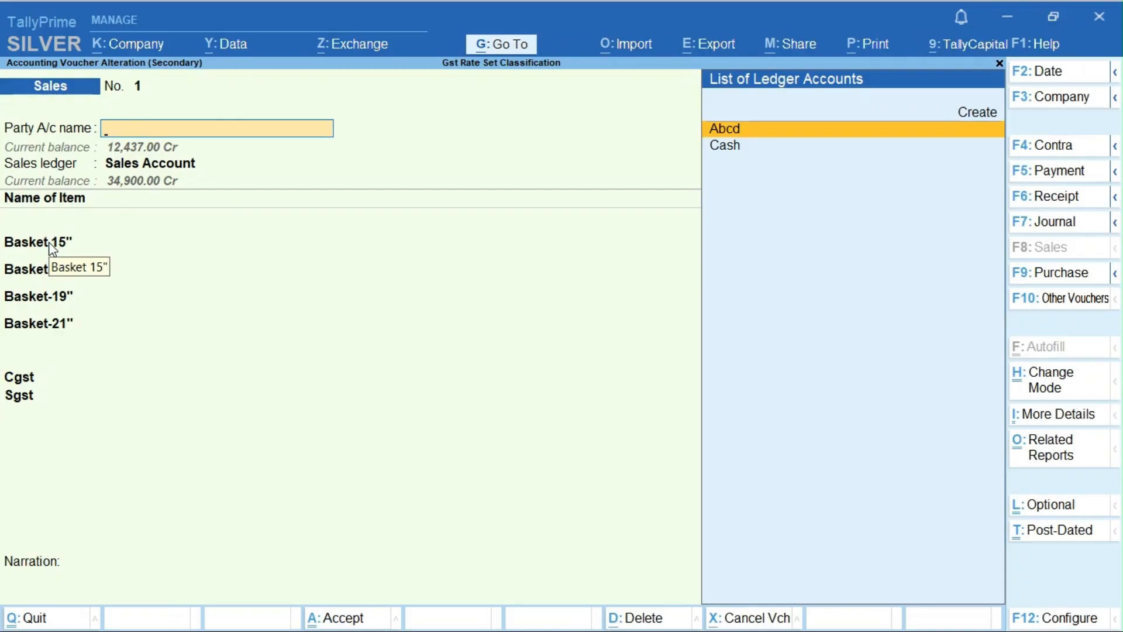
key("Escape")
key("Escape")
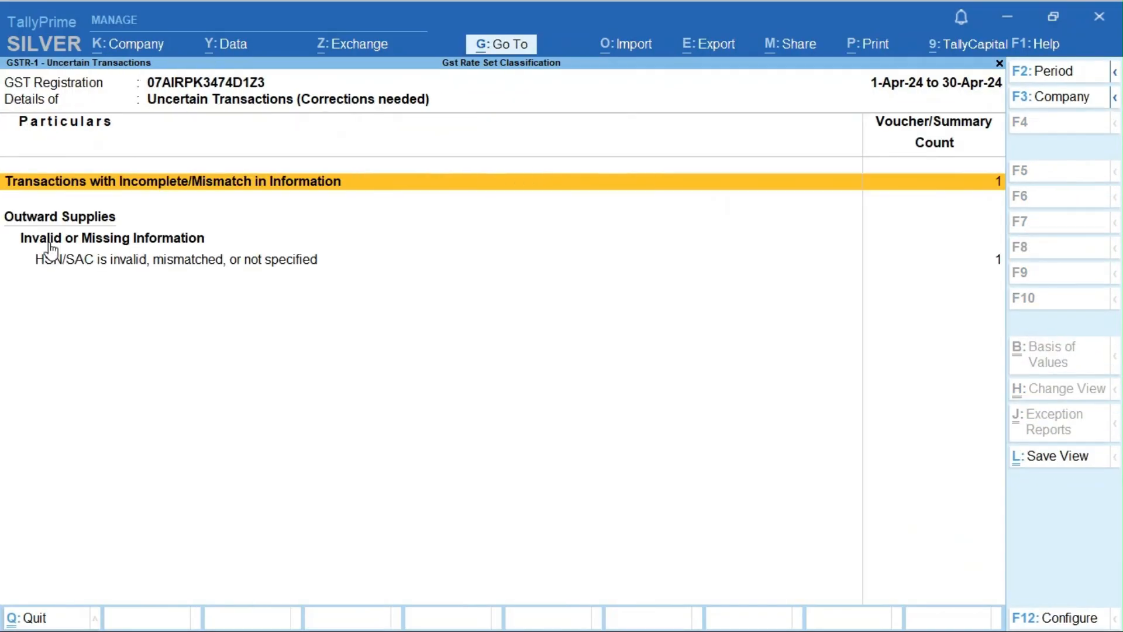
key("Escape")
key("Escape")
key("Escape")
key("Escape")
key("Escape")
key("Home")
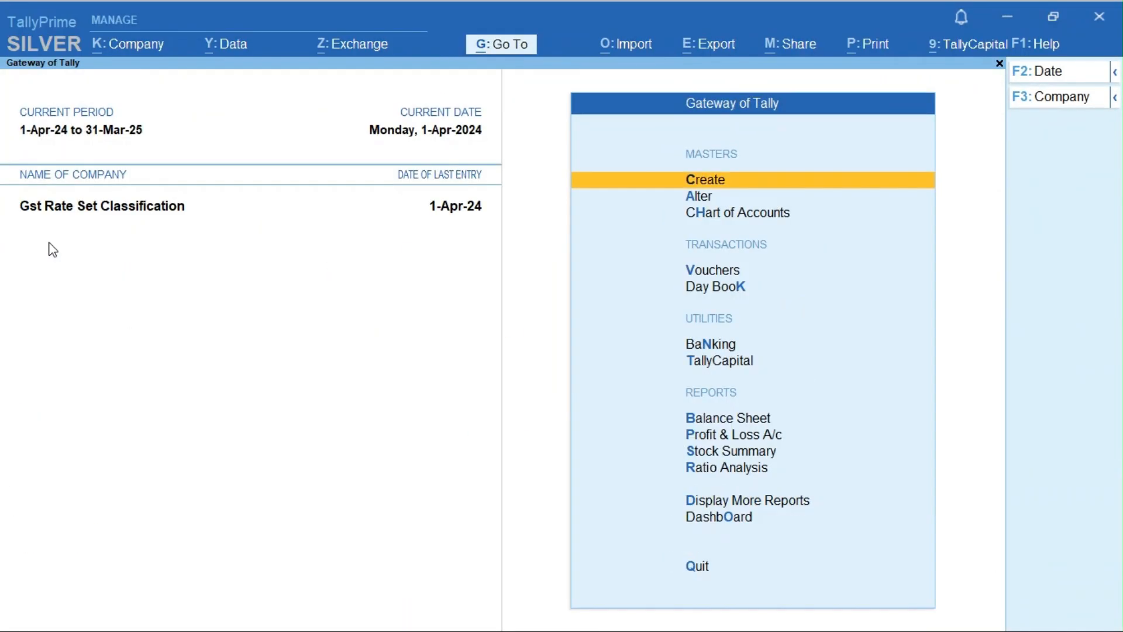
key("d")
key("Down")
key("Down")
key("Down")
key("Down")
key("Down")
key("Down")
key("Down")
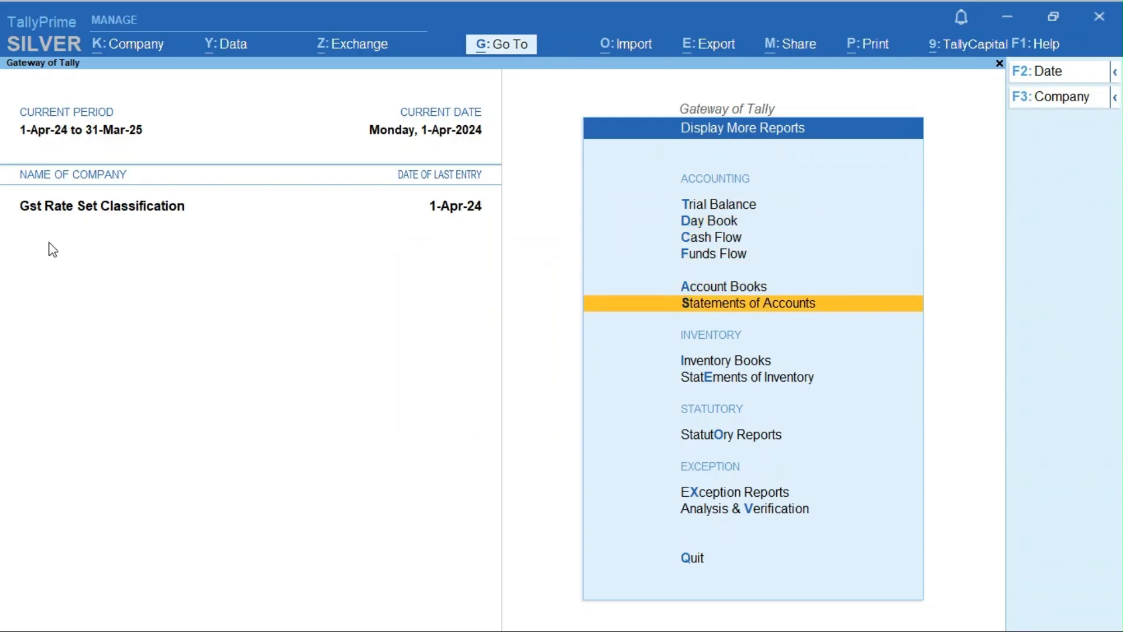
key("Down")
key("Return")
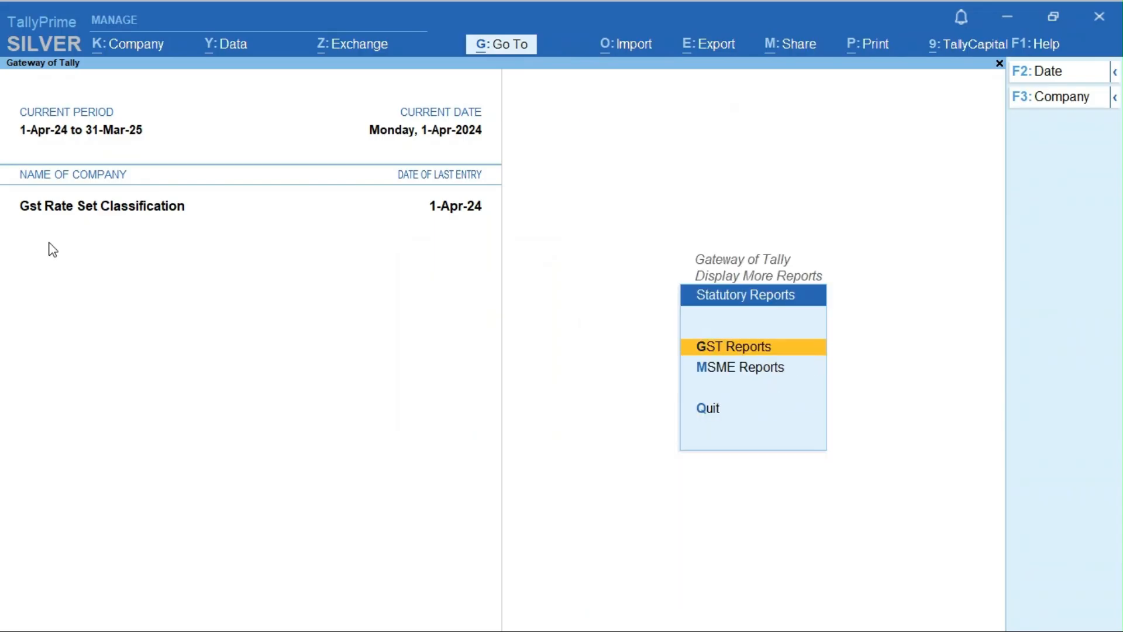
key("Return")
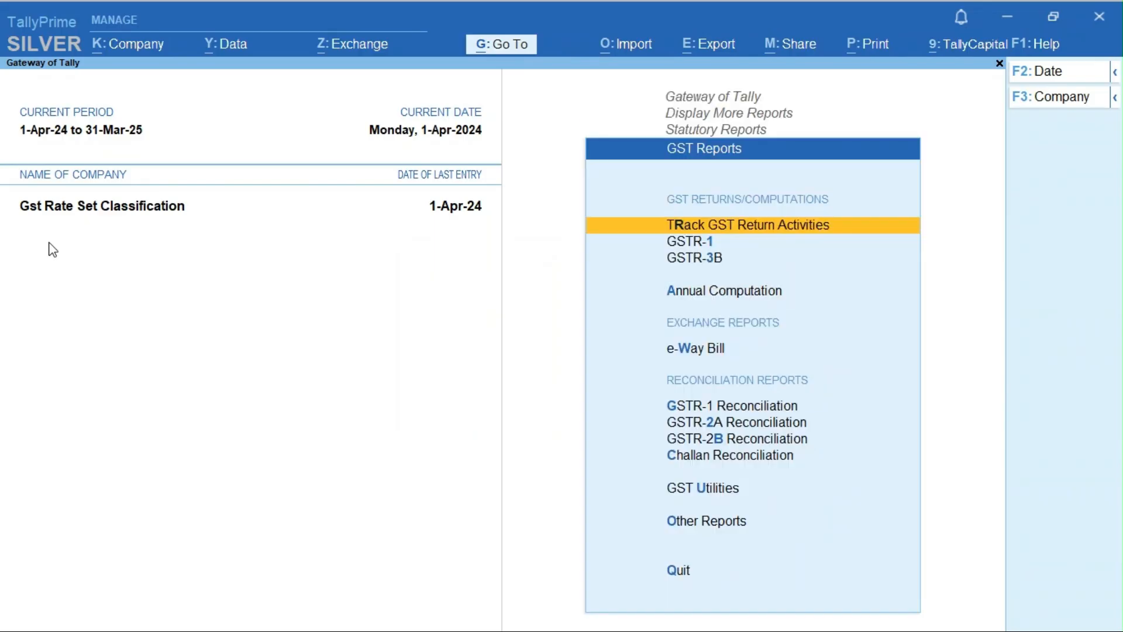
key("Down")
key("Down")
key("Down")
key("Down")
key("Down")
key("Down")
key("Down")
key("Down")
key("Down")
key("Up")
key("Up")
key("Up")
key("Up")
key("Up")
key("Up")
key("Up")
key("Up")
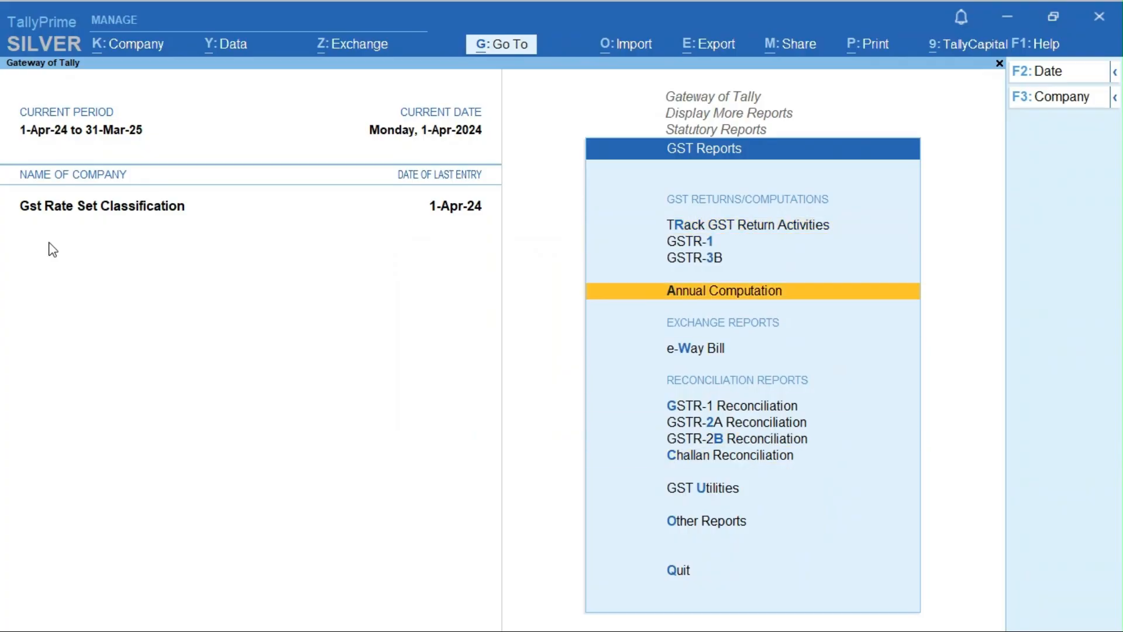
key("Down")
key("Return")
key("Down")
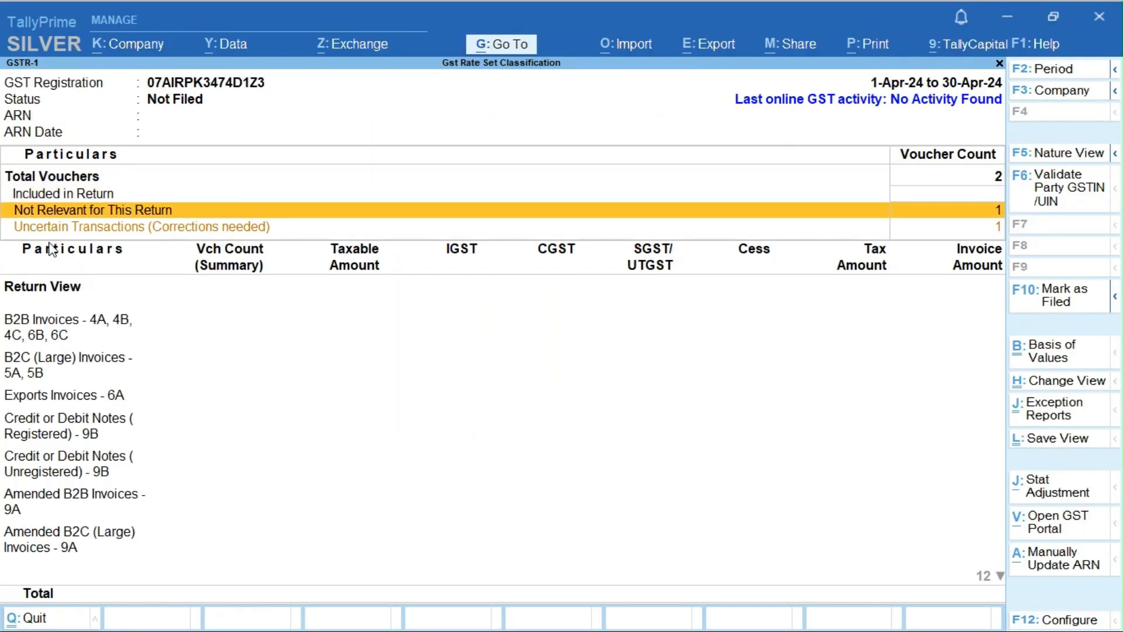
key("Down")
key("Return")
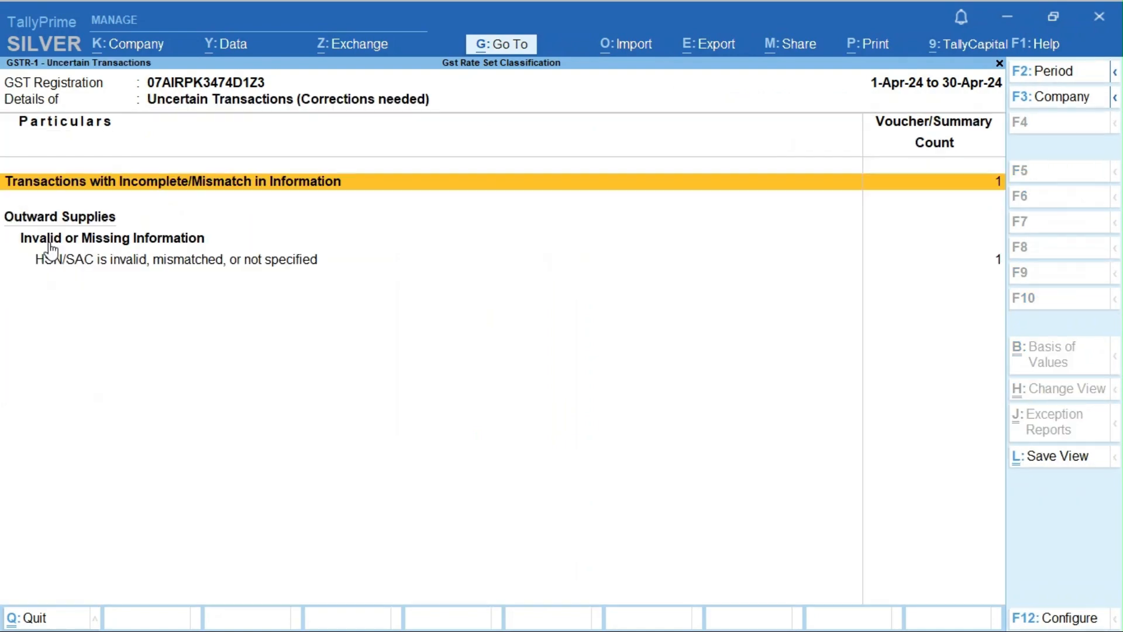
key("Down")
left_click(49, 242)
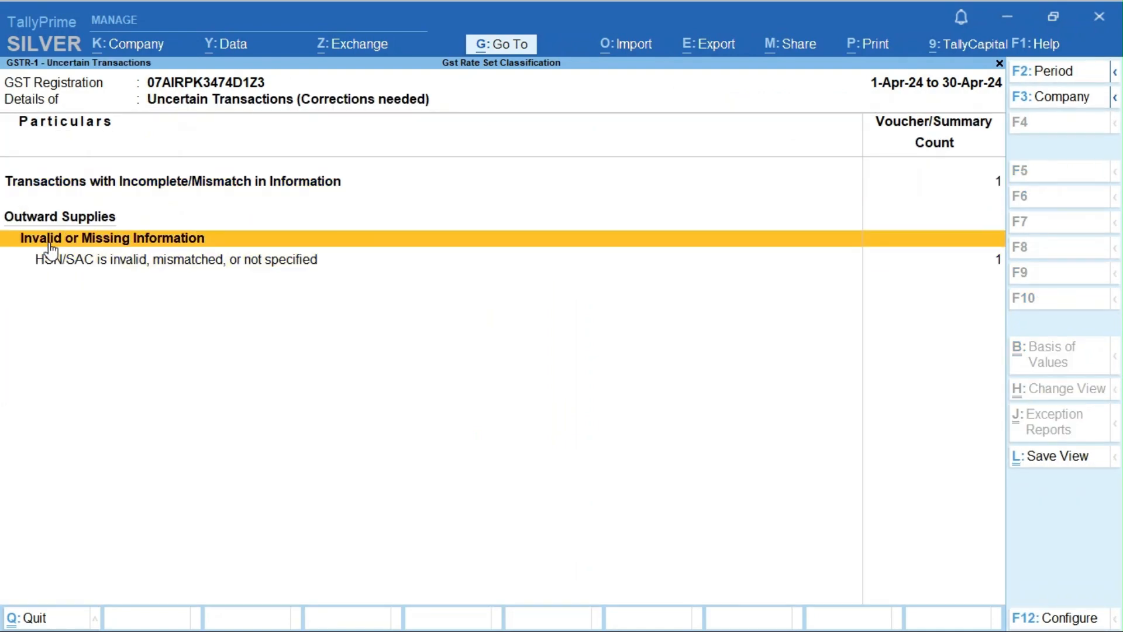
key("Down")
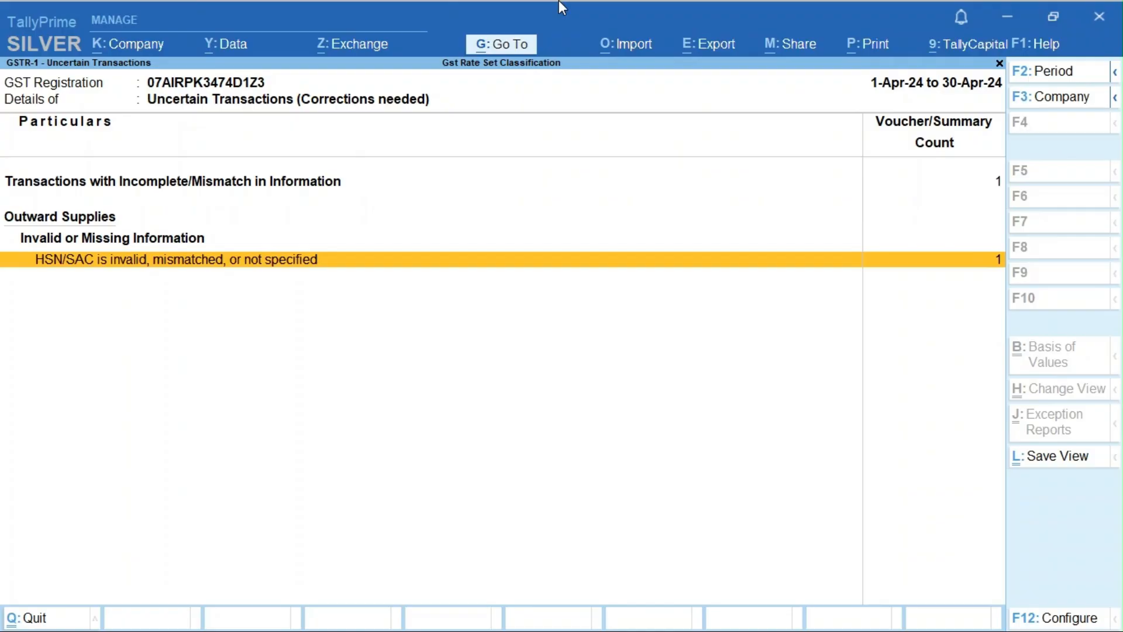
key("Return")
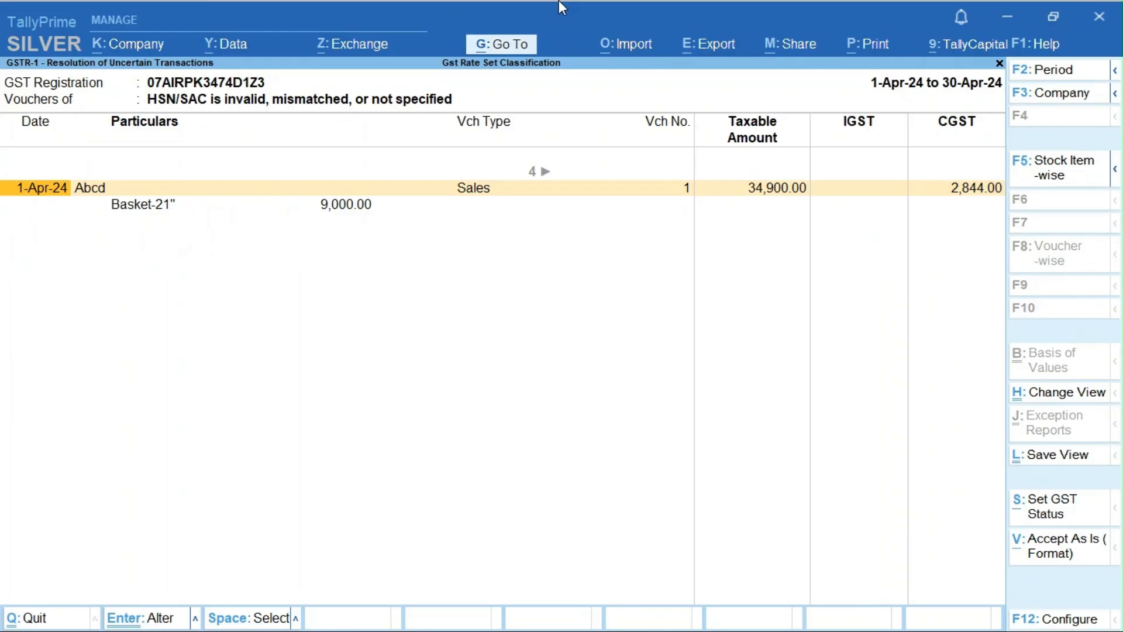
key("Return")
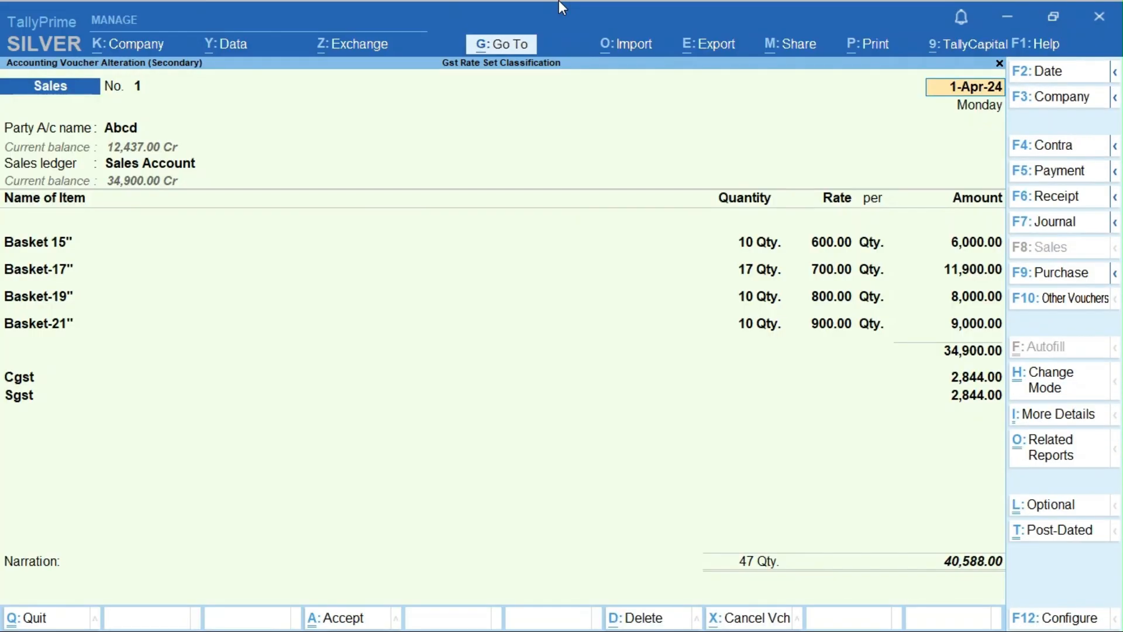
key("Escape")
key("Escape")
key("Return")
key("Escape")
key("Escape")
key("Escape")
key("Escape")
key("Escape")
key("Escape")
key("Escape")
key("Escape")
key("Escape")
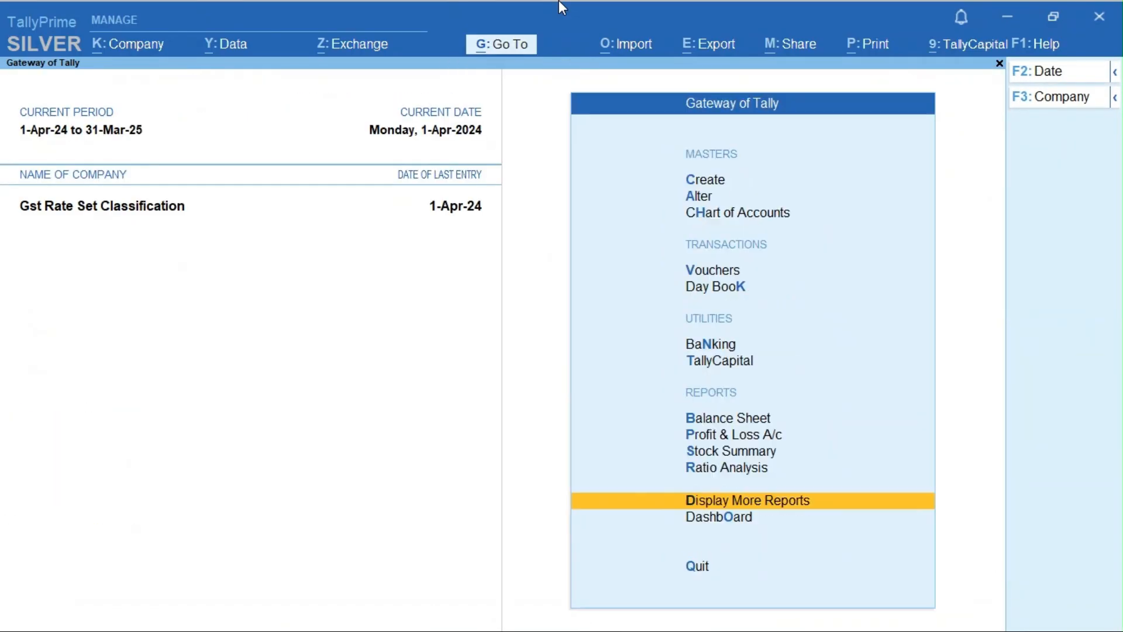
Set the Gst Rate 12% GST classification's HSN/SAC code to 2517 and save it.
key("Down")
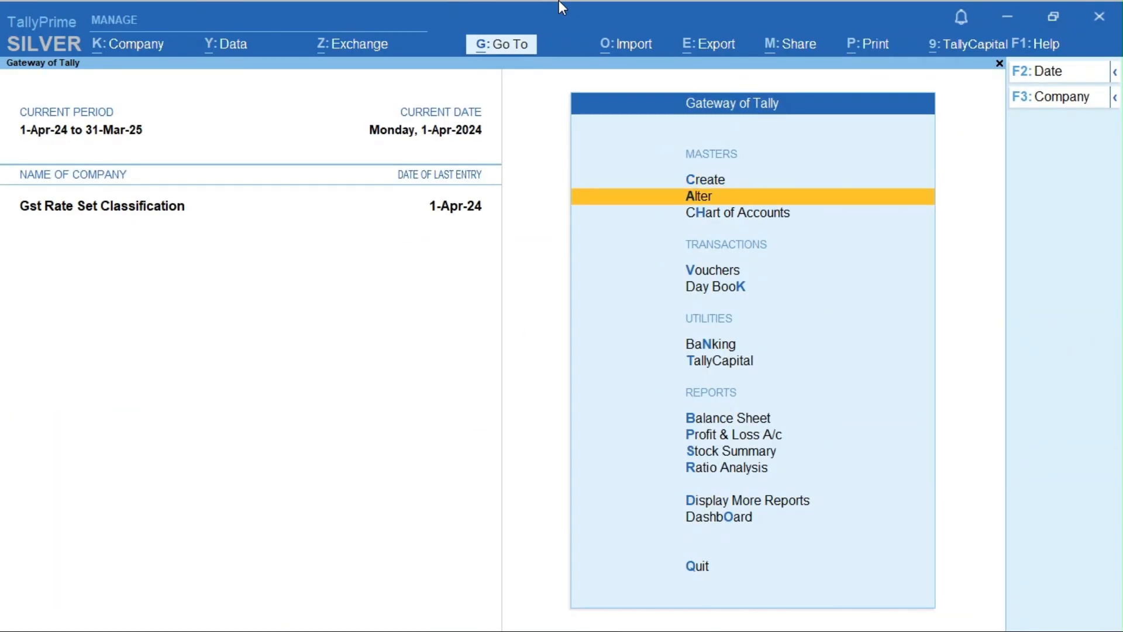
key("Return")
key("Down")
key("Down")
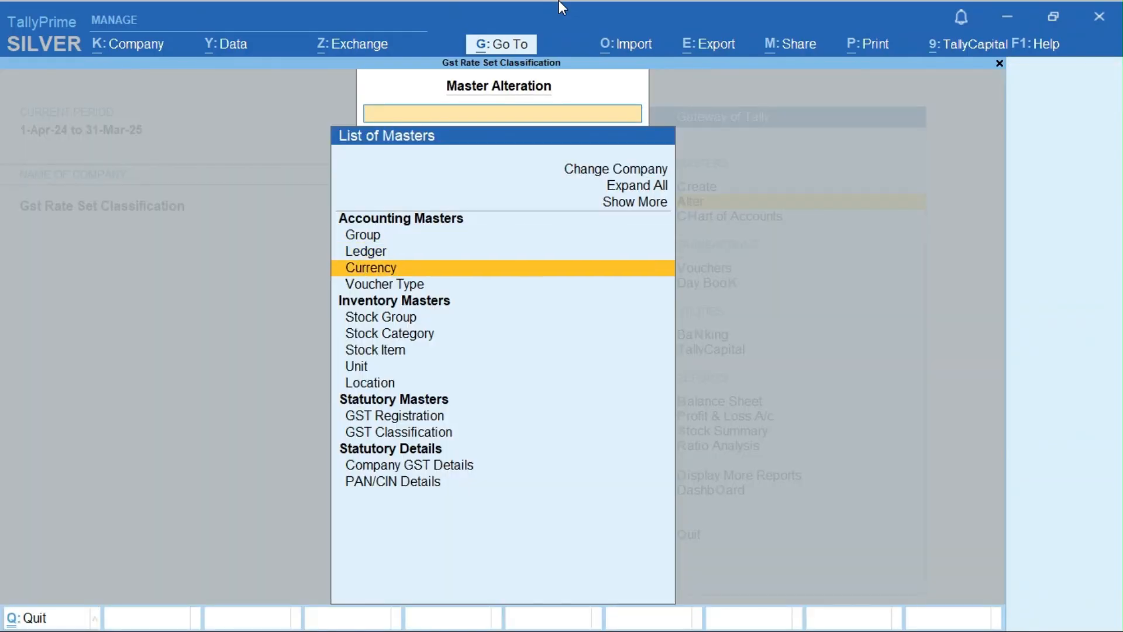
key("Down")
key("Down")
key("Down")
key("Down")
key("Down")
key("Down")
key("Down")
key("Down")
key("Return")
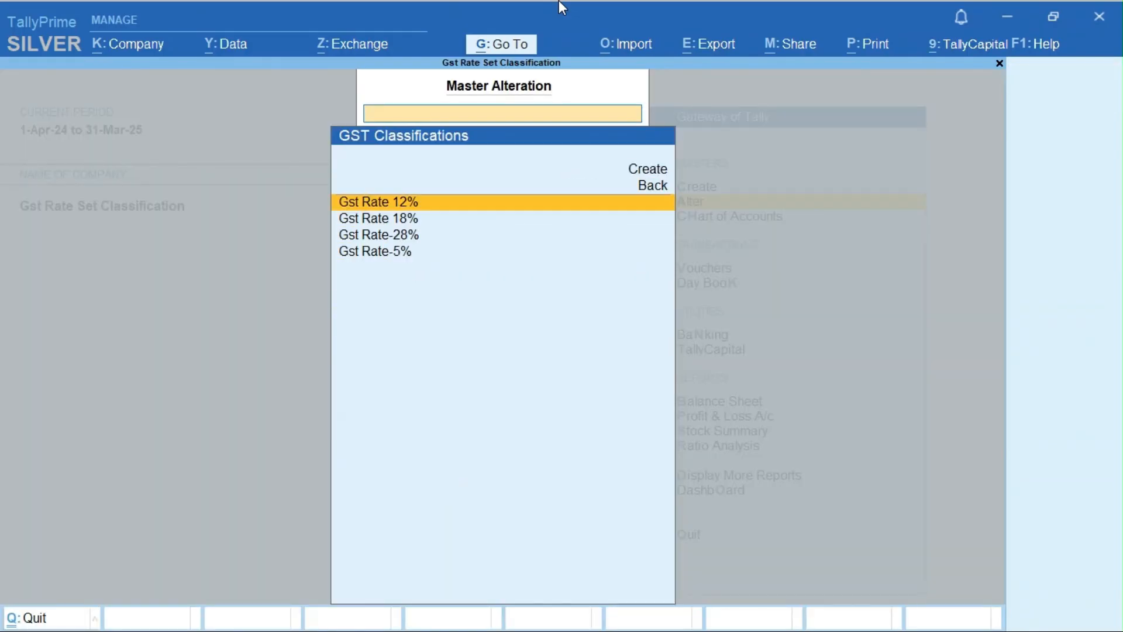
key("Return")
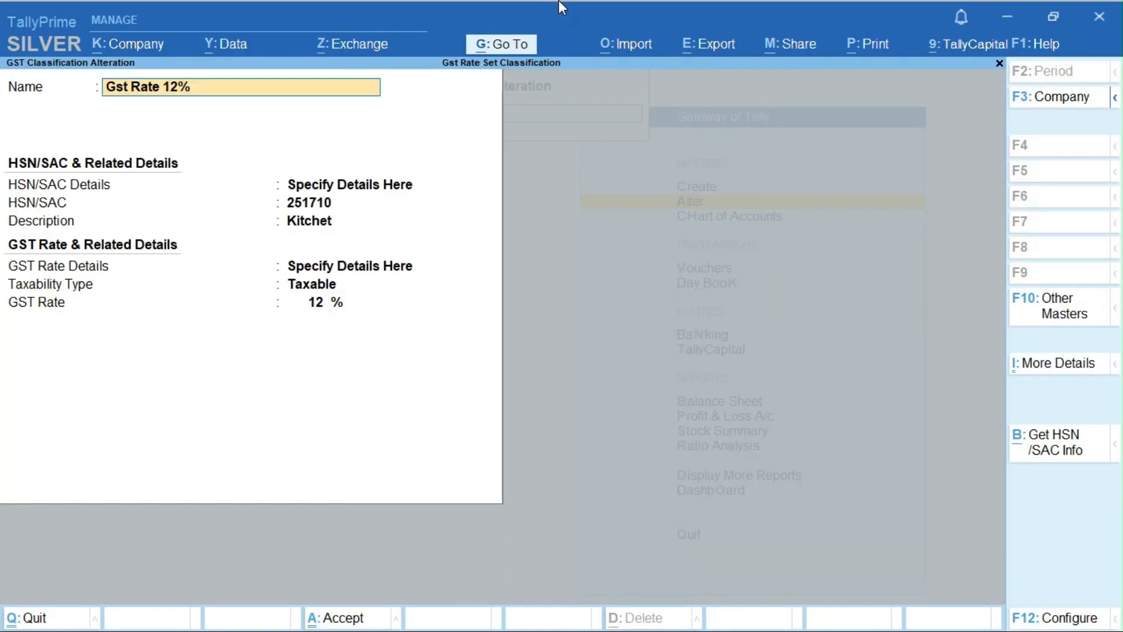
key("Return")
key("Return")
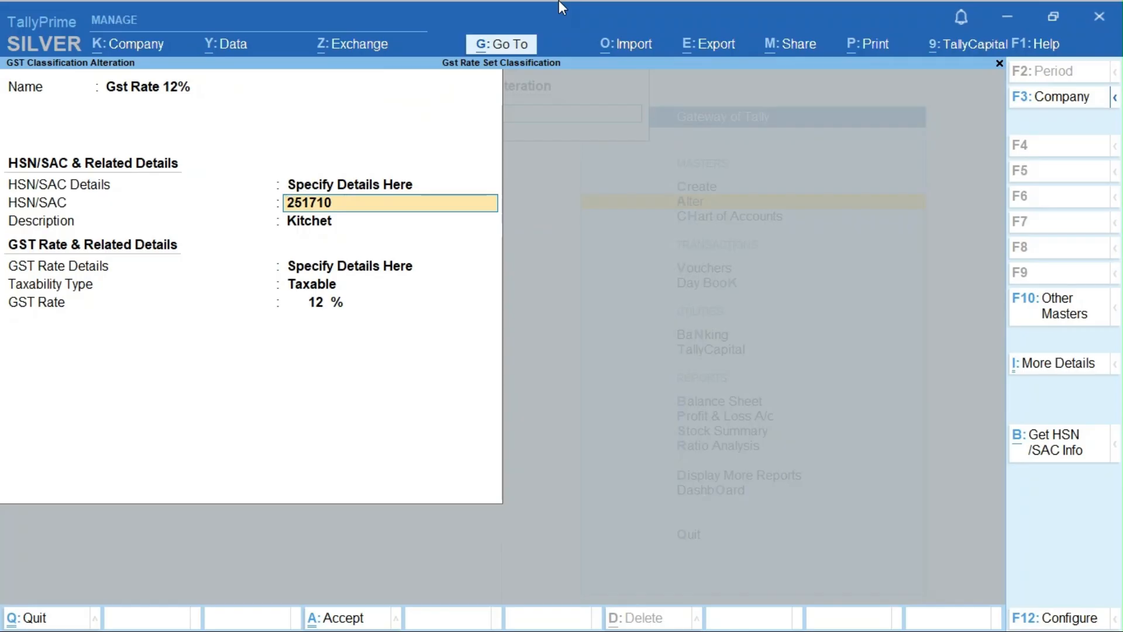
type("2541")
key("BackSpace")
key("BackSpace")
type("17")
key("Return")
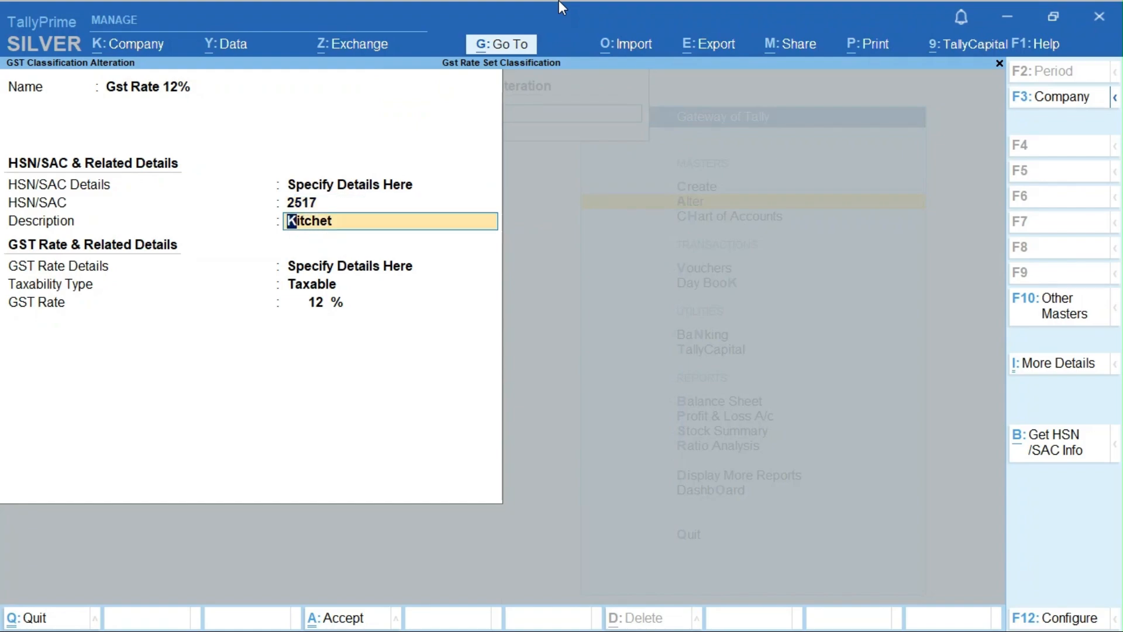
key("ctrl+a")
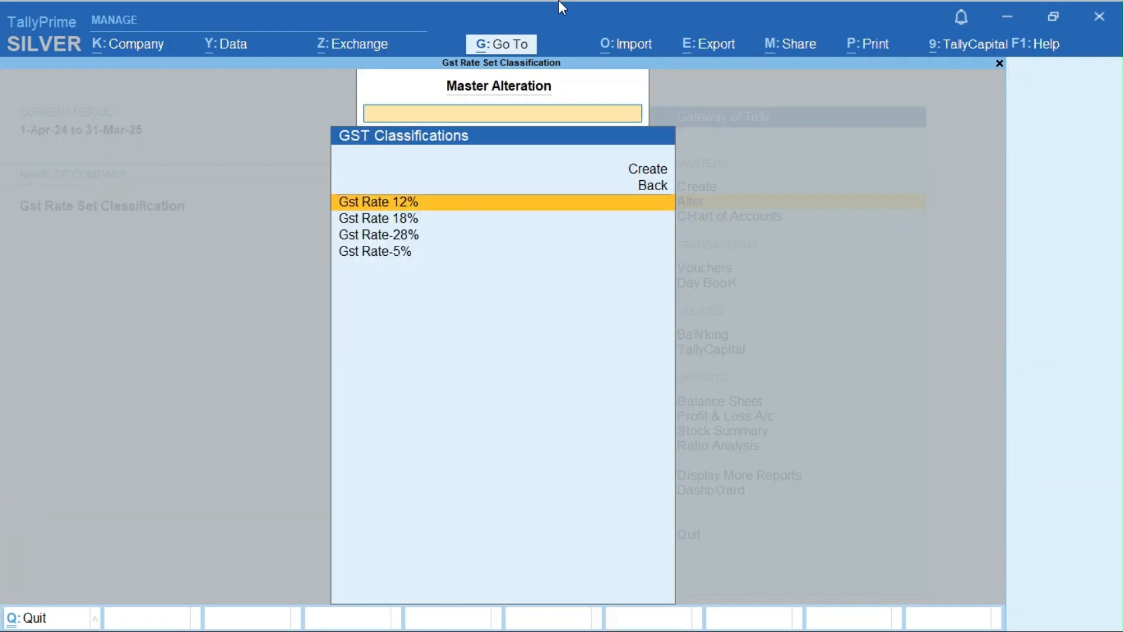
Give the Gst Rate 18% and Gst Rate-28% classifications HSN/SAC code 2517.
key("Down")
key("Return")
key("Return")
key("Return")
type("2")
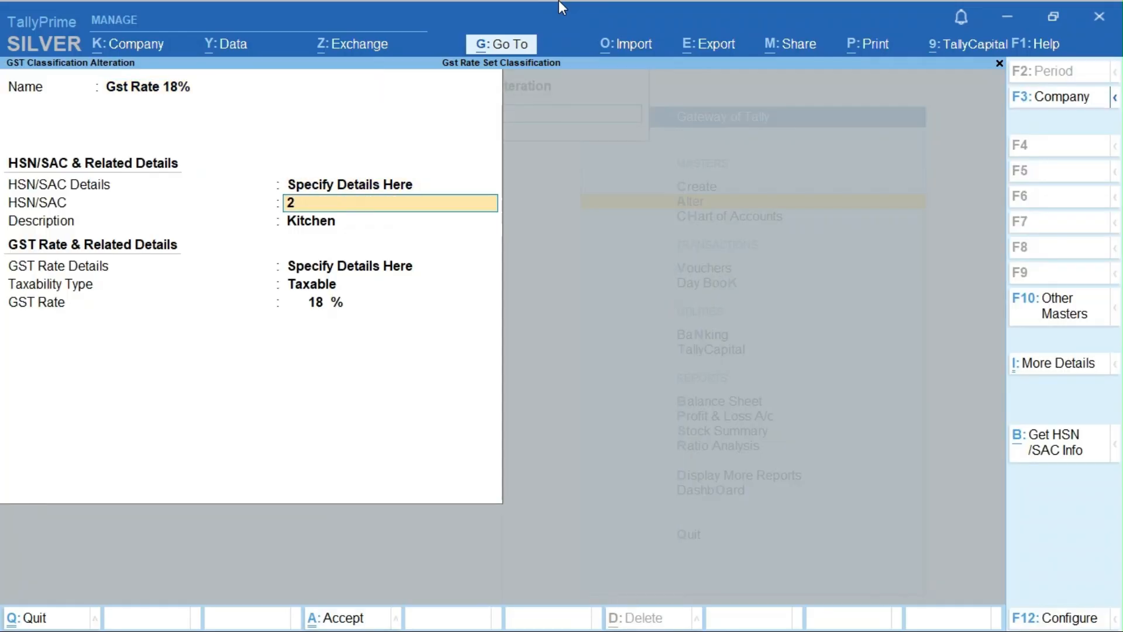
type("517")
key("Return")
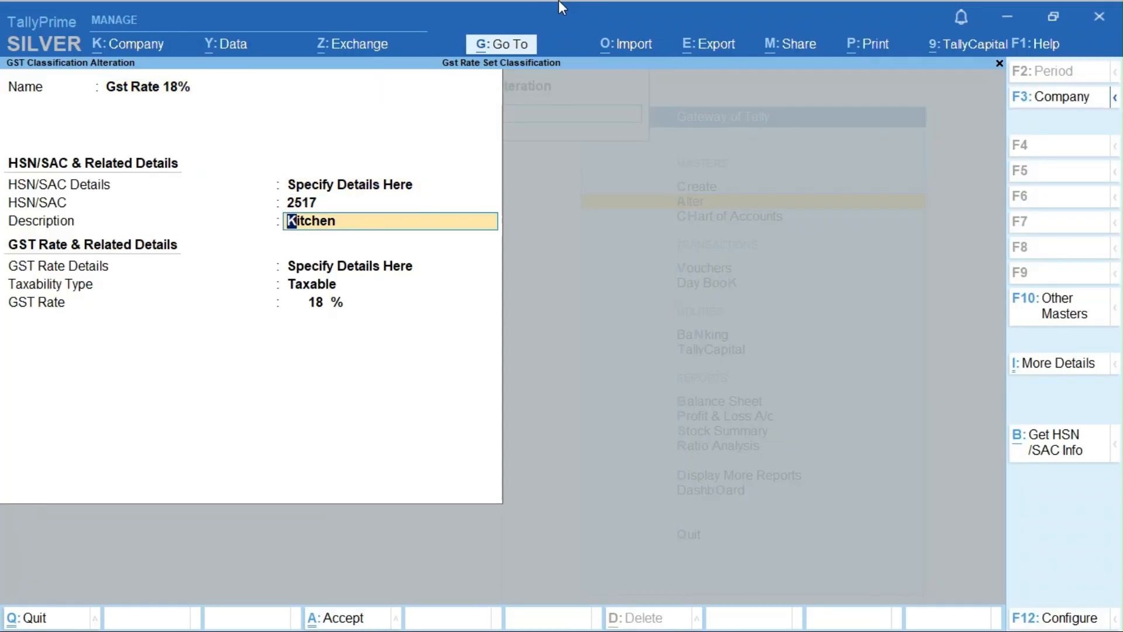
key("ctrl+a")
key("Down")
key("Return")
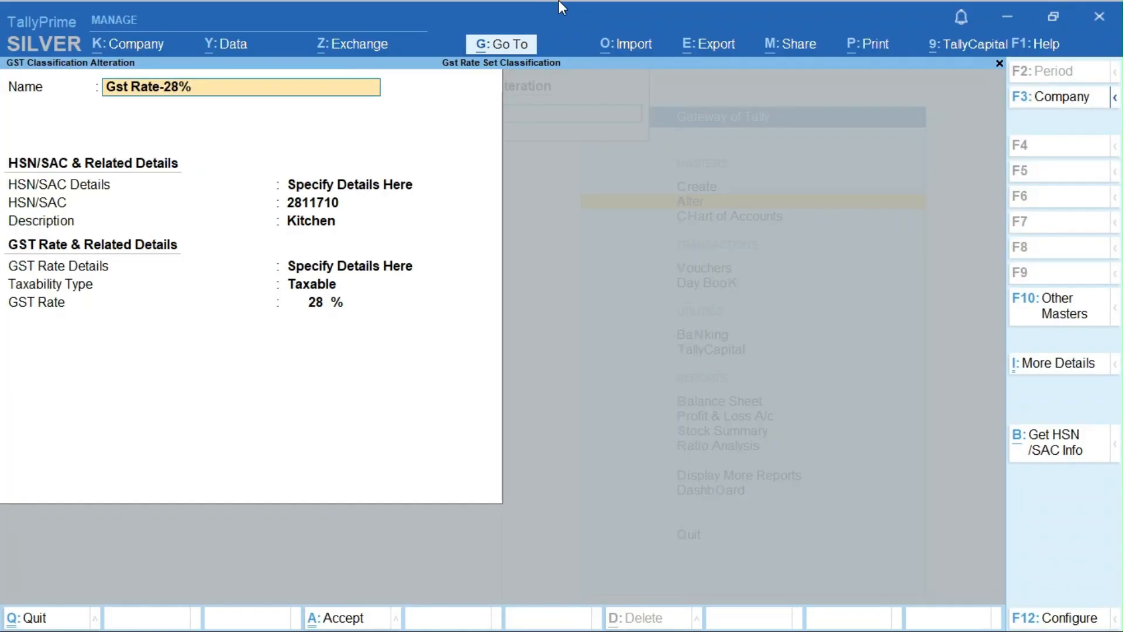
key("Return")
key("Return")
type("251")
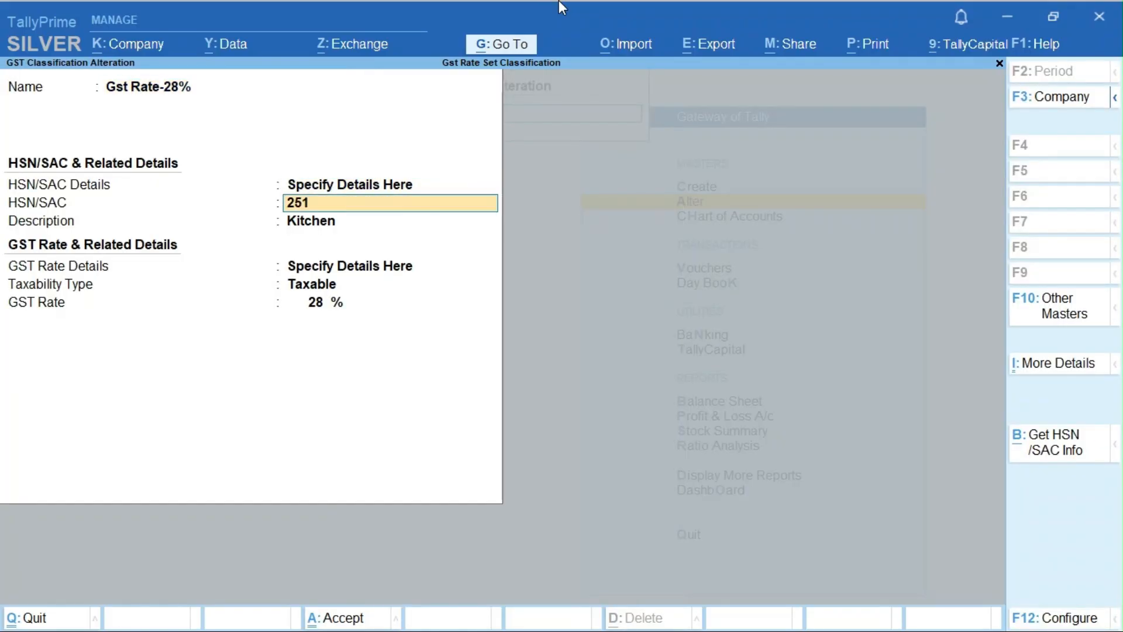
type("7")
key("ctrl+a")
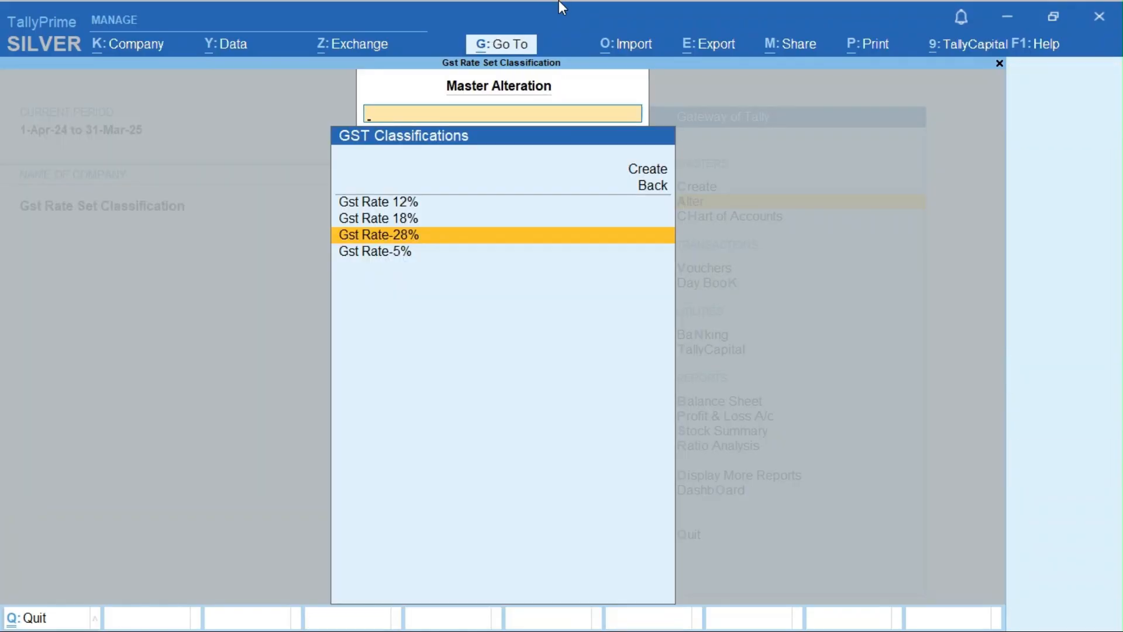
Set HSN/SAC 2517 on the Gst Rate-5% classification, then leave for the main menu.
key("Down")
key("Return")
key("Return")
key("Return")
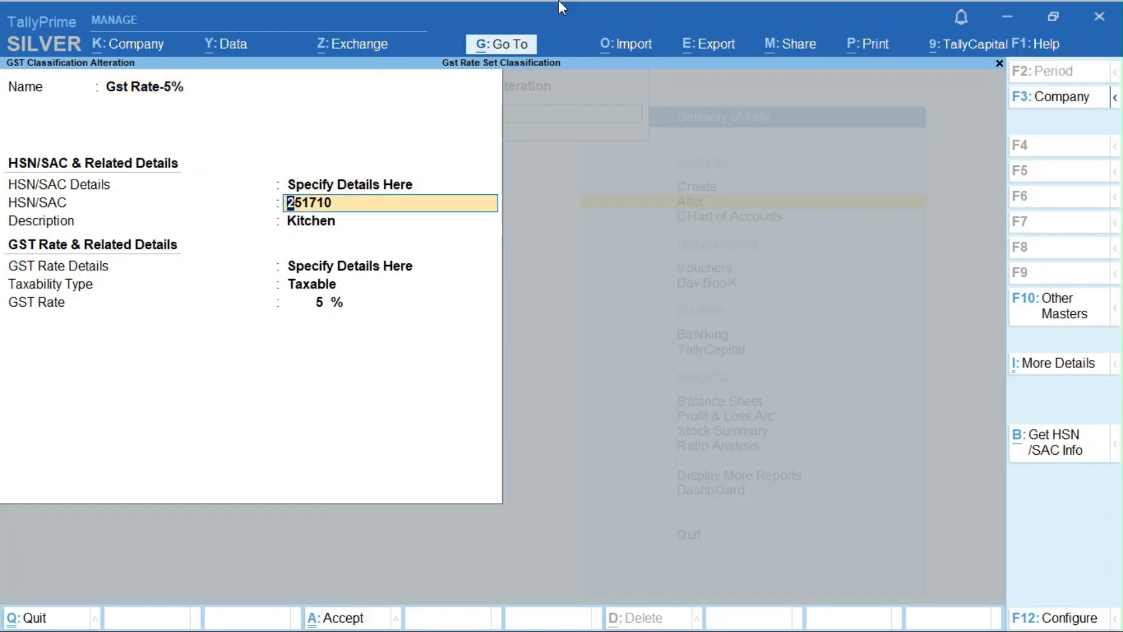
type("2517")
key("Return")
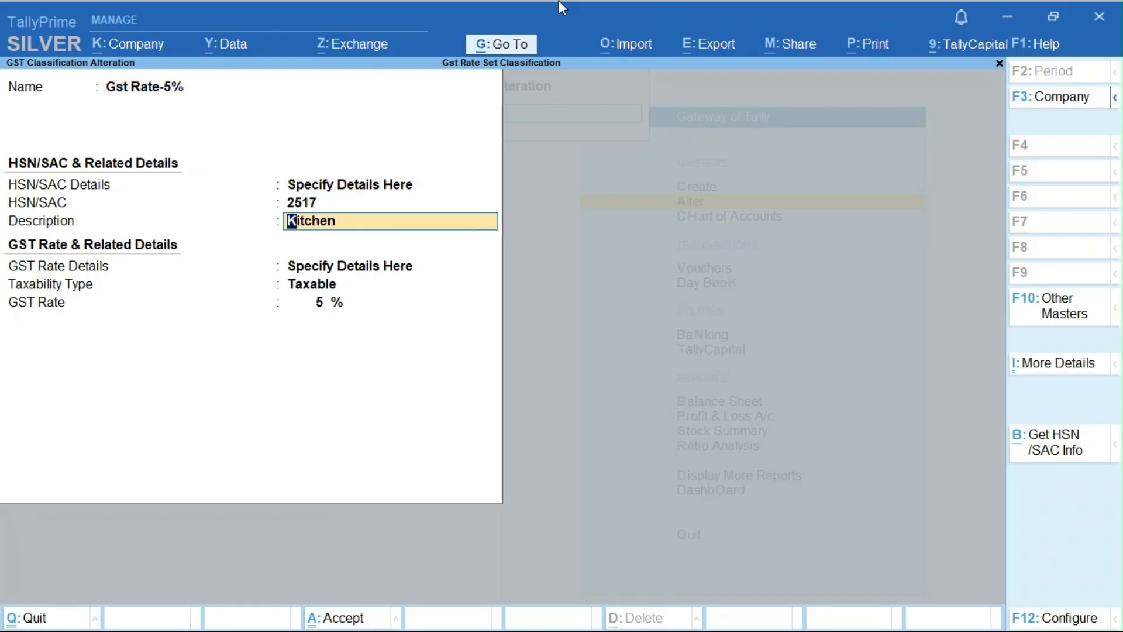
key("ctrl+a")
key("Escape")
key("Escape")
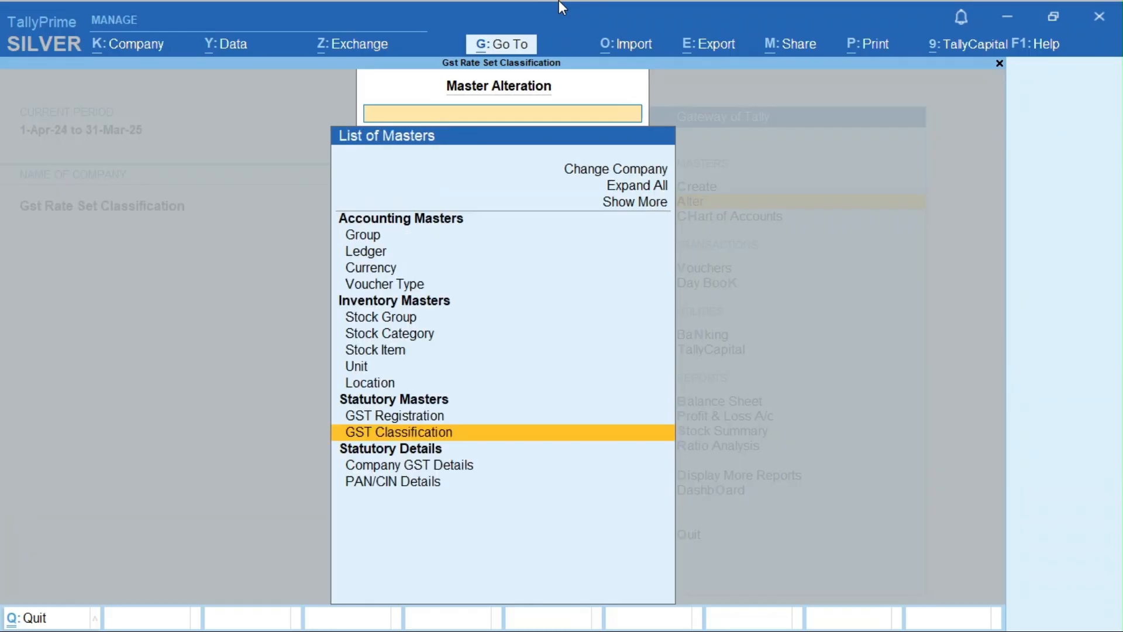
Open the GSTR-1 return from Display More Reports > Statutory Reports > GST Reports.
key("d")
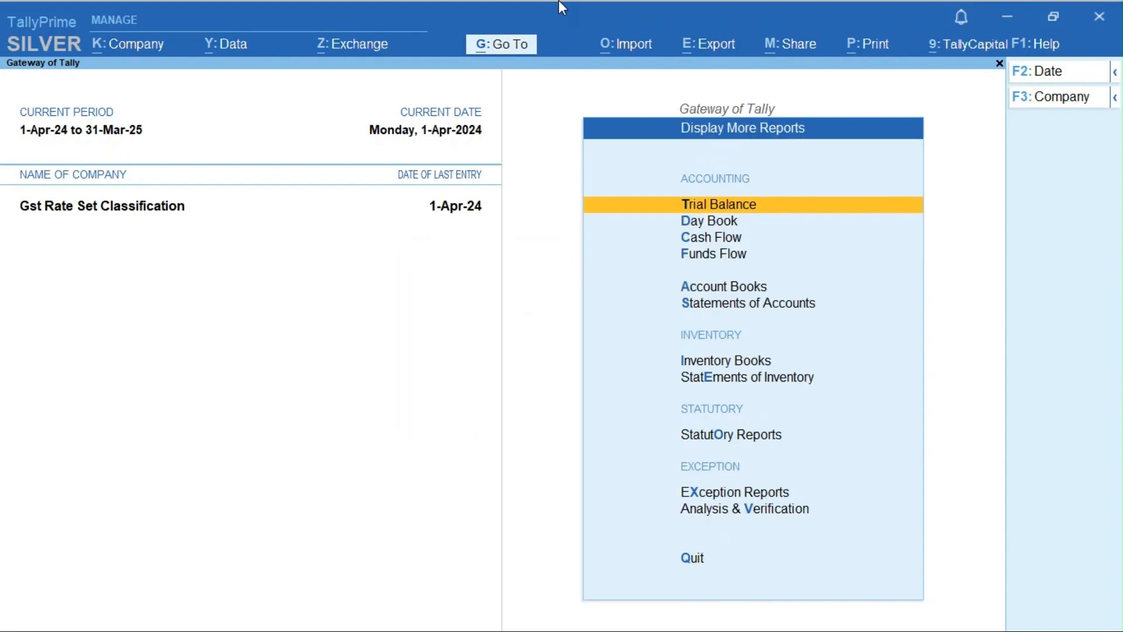
key("Down")
key("Down")
key("Down")
key("Down")
key("Down")
key("Down")
key("Down")
key("Down")
key("Return")
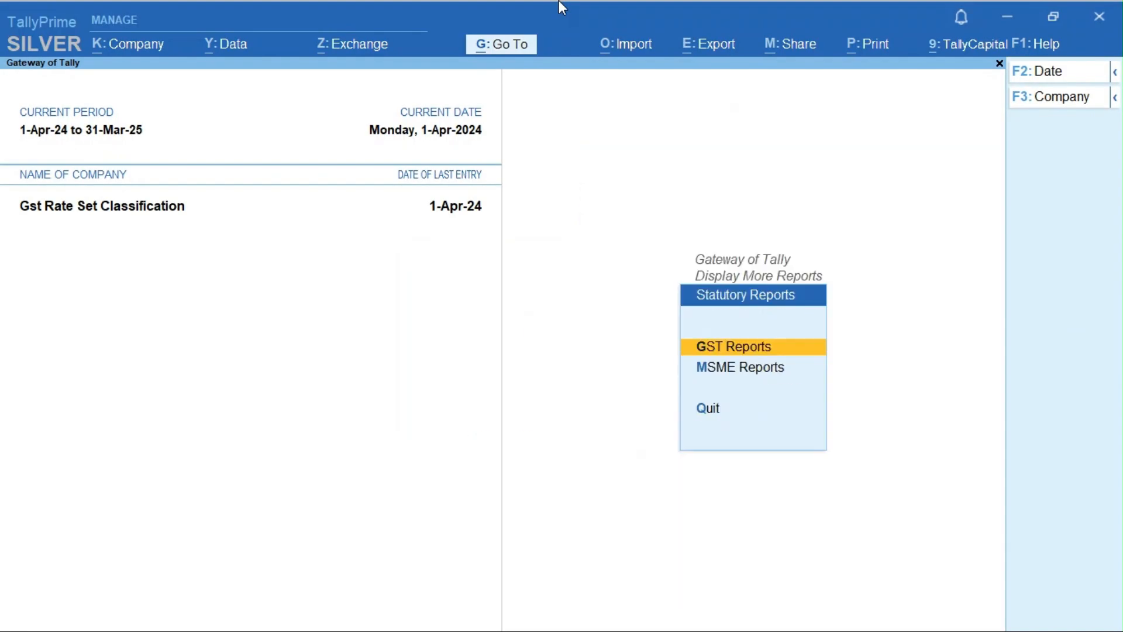
key("Return")
key("Down")
key("Return")
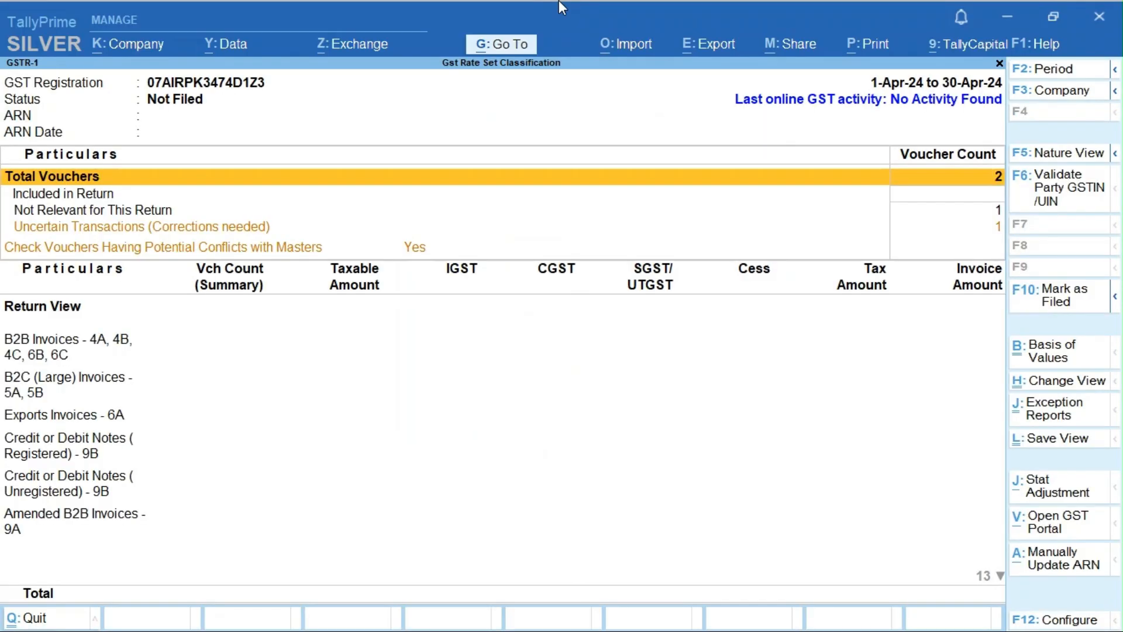
key("Down")
key("Down")
key("Down")
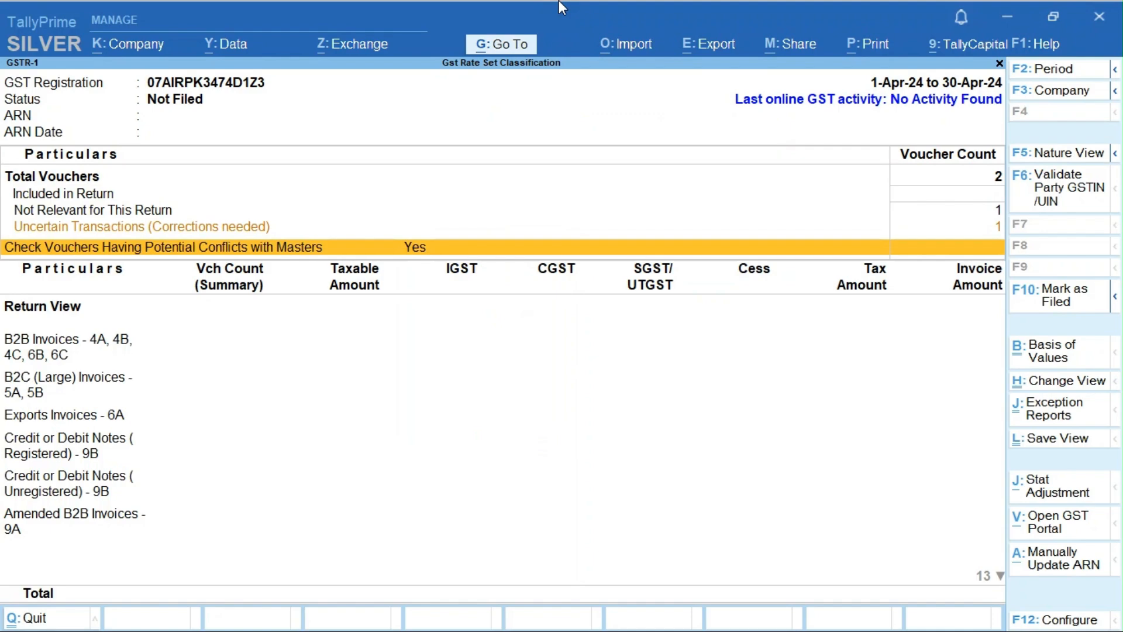
Look through the GSTR-1 summary rows, ending on B2B Invoices.
key("Down")
key("Down")
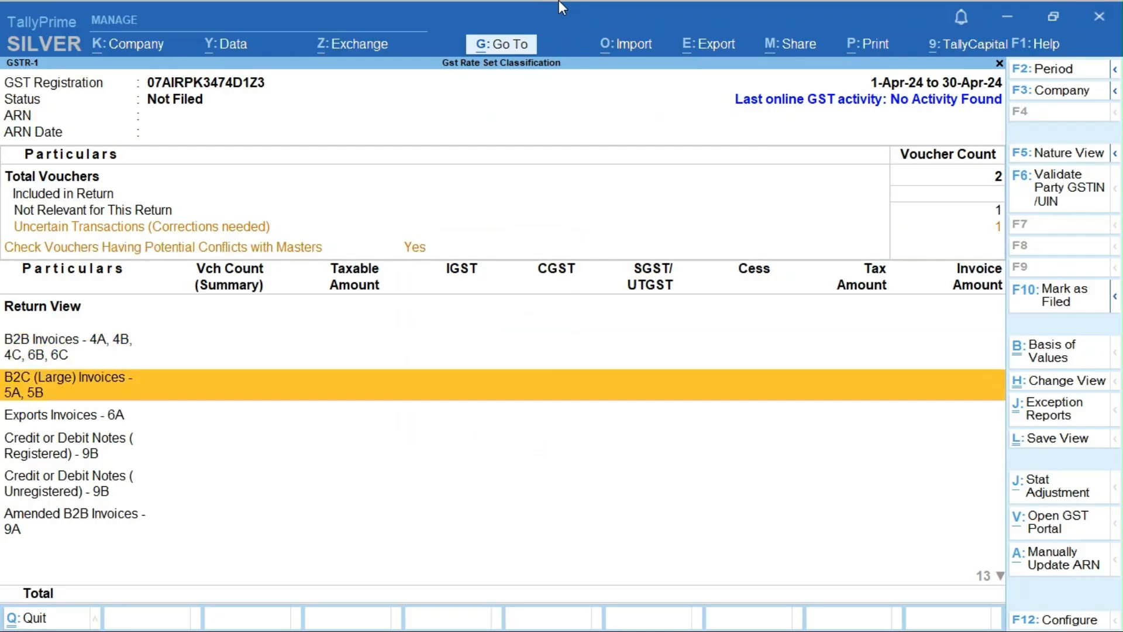
key("Up")
key("Up")
key("Up")
key("Down")
key("Down")
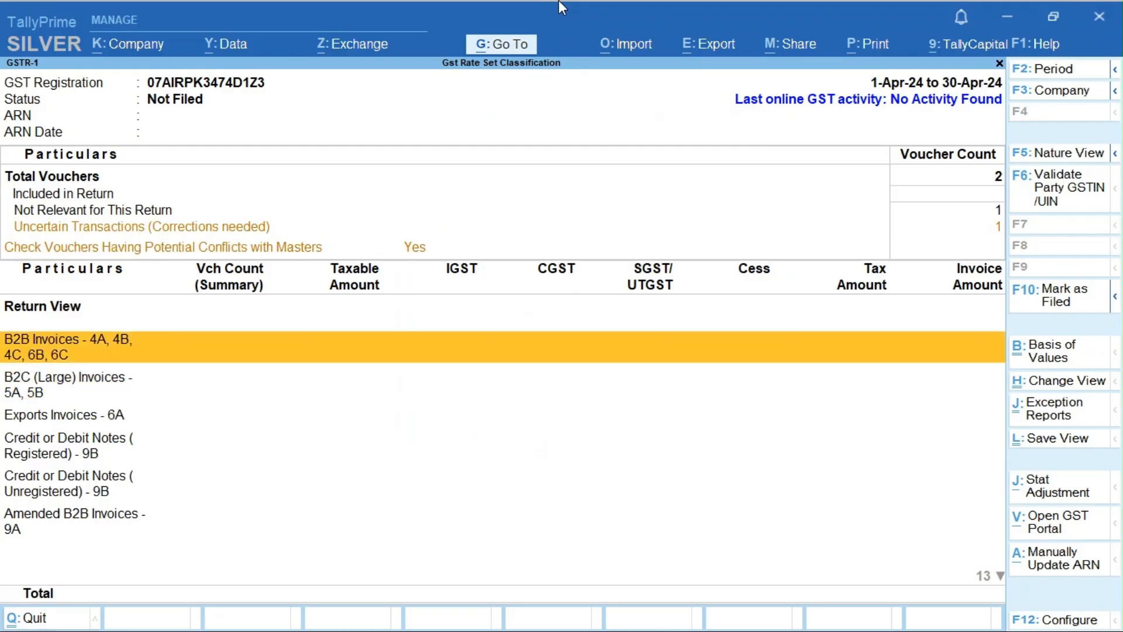
key("Up")
key("Up")
key("Down")
key("Down")
key("Down")
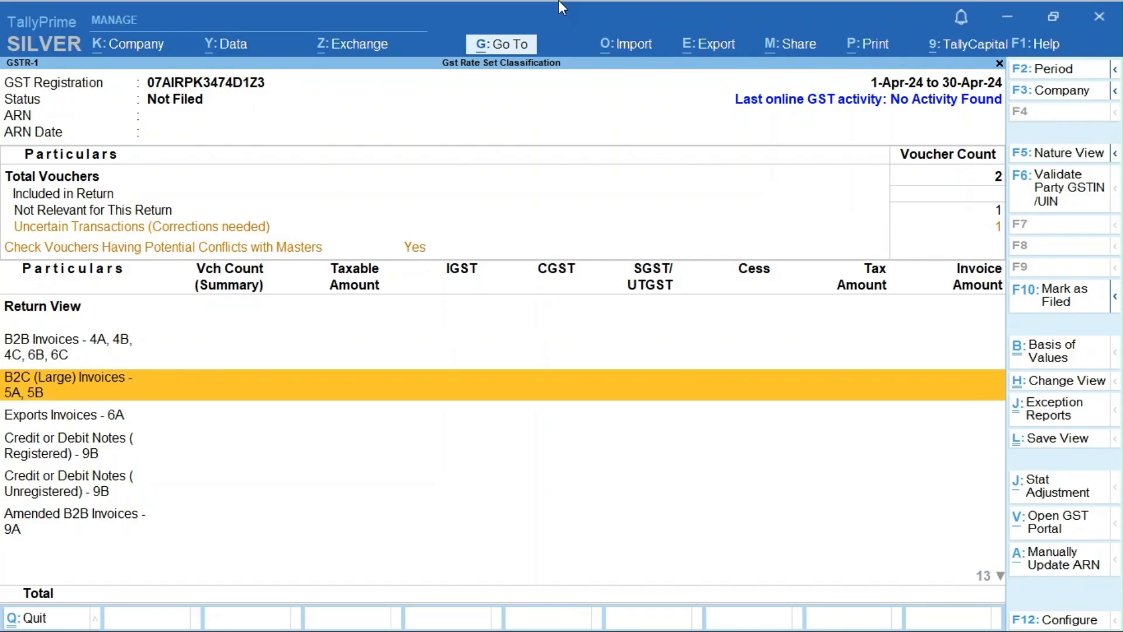
key("Up")
Change the GSTR-1 report period to 1-Apr-24 through 31-Mar-25.
key("F2")
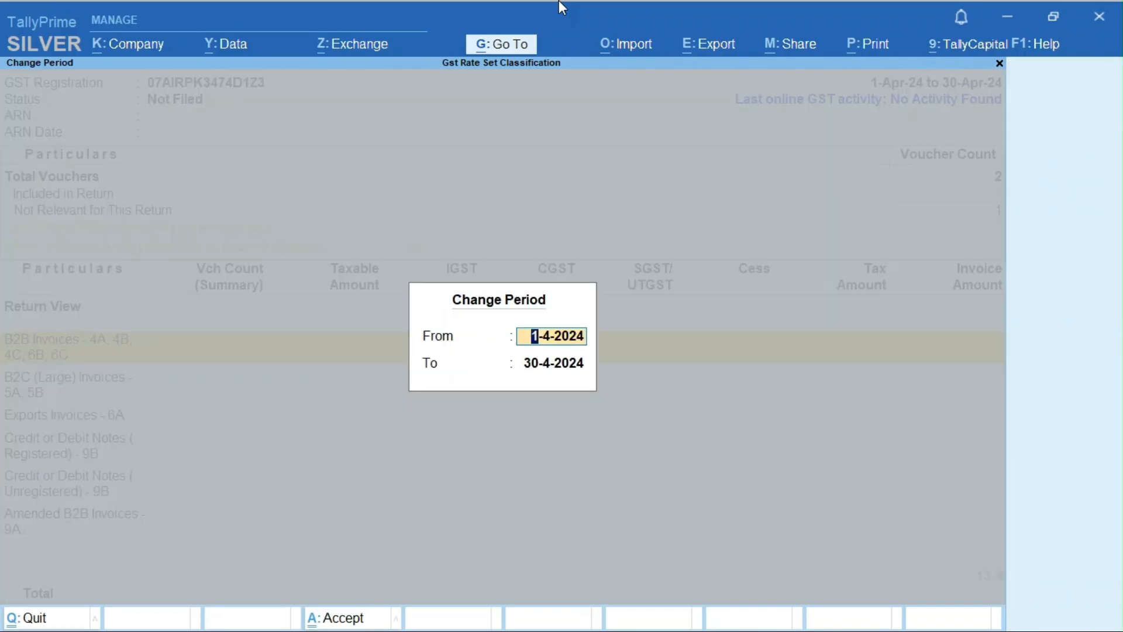
key("space")
key("Return")
key("Return")
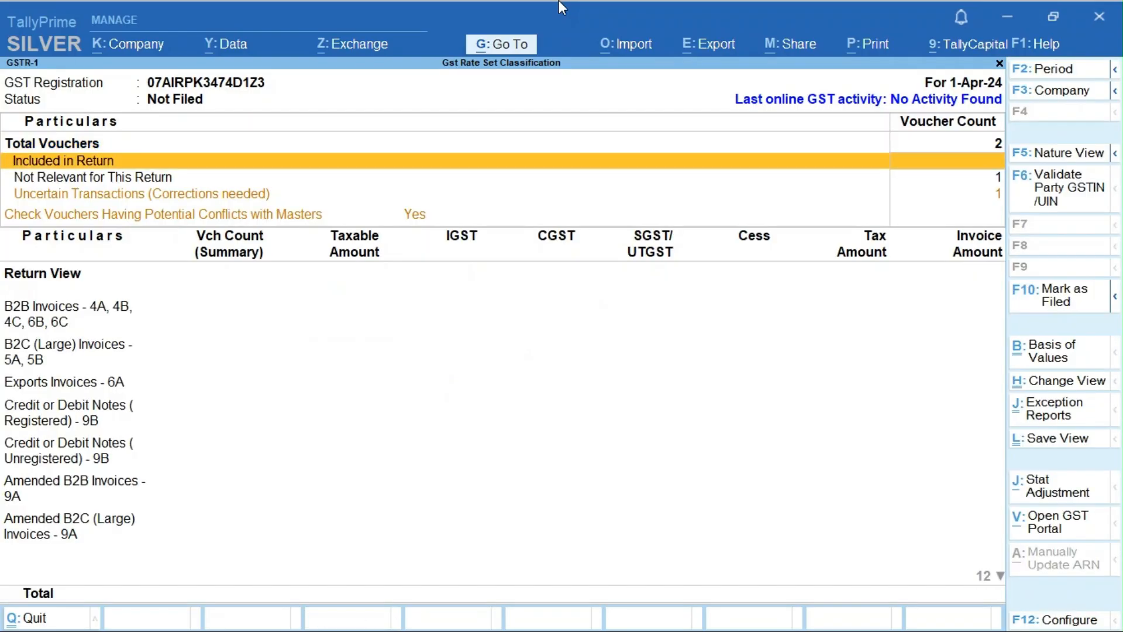
key("F2")
key("space")
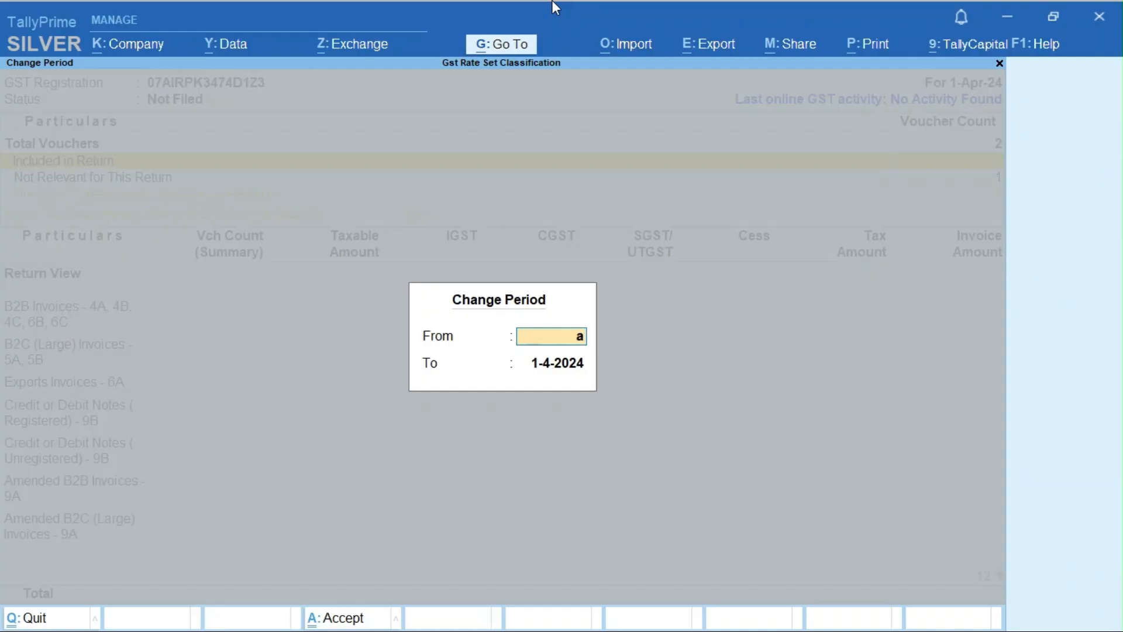
type("ap24")
key("Return")
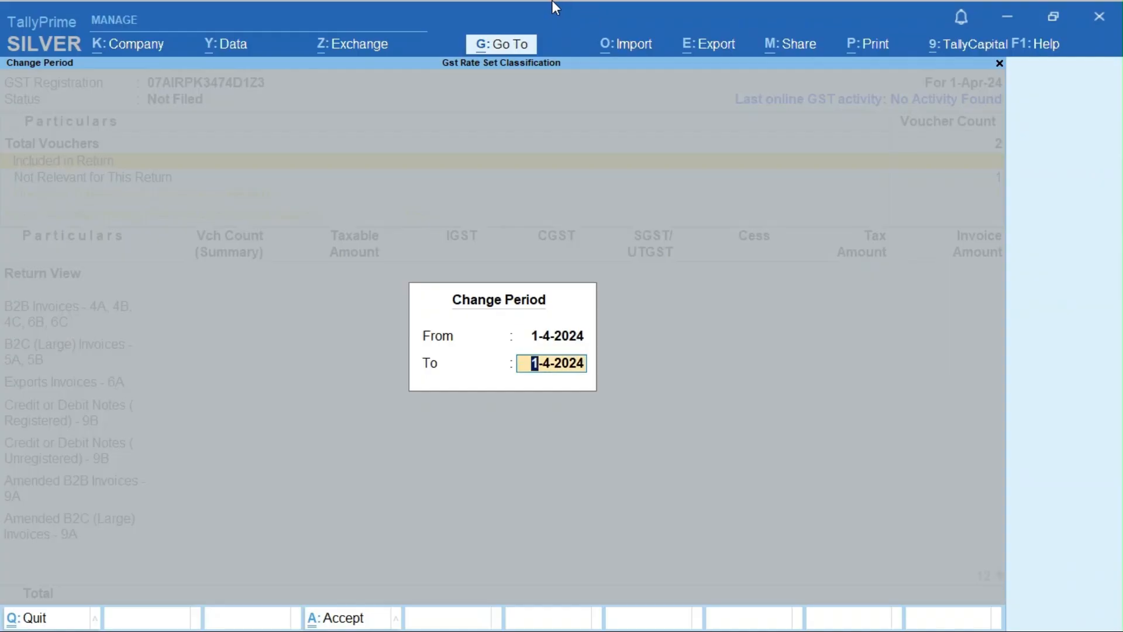
type("mar25")
key("Return")
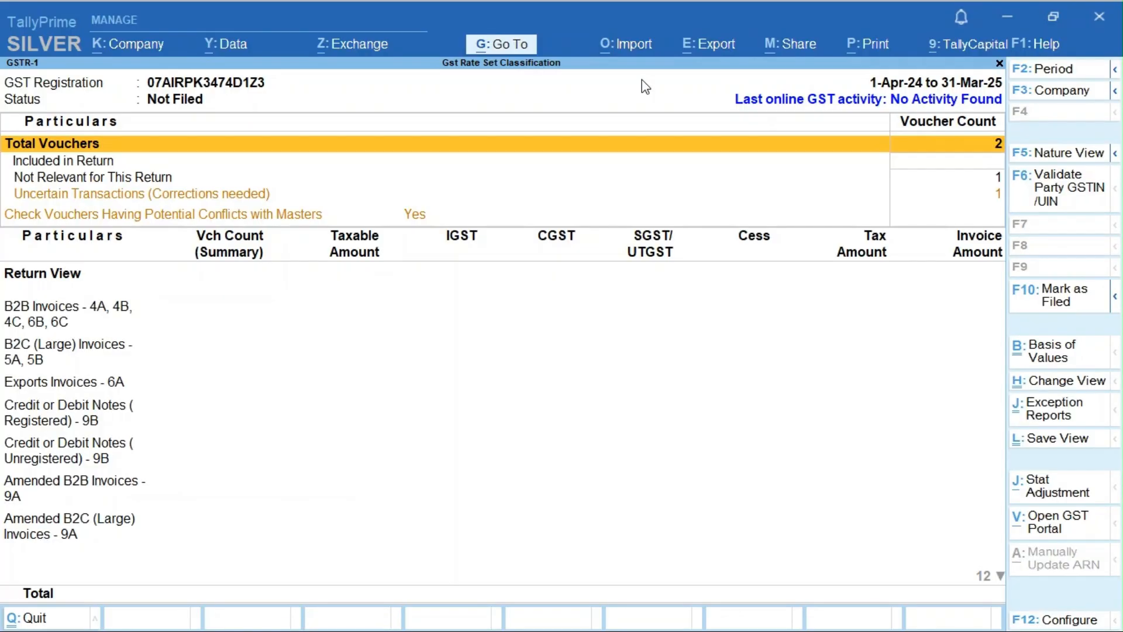
key("Down")
key("Down")
key("Down")
key("Down")
Close GSTR-1 and return to the Gateway, declining the quit prompt.
key("Escape")
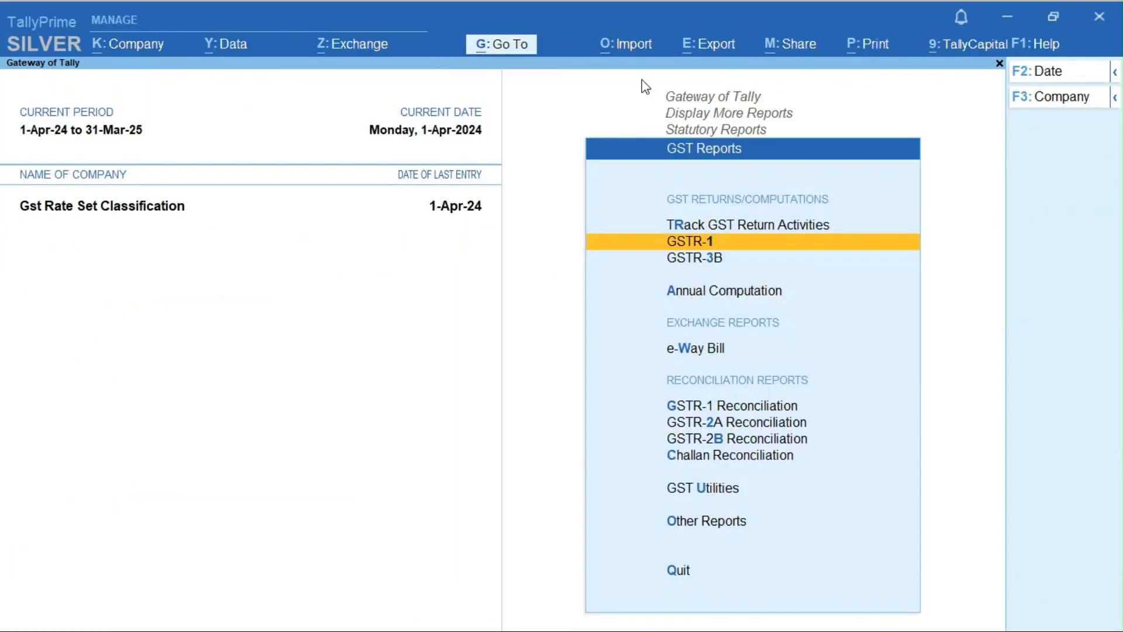
key("Escape")
key("Escape")
key("Escape")
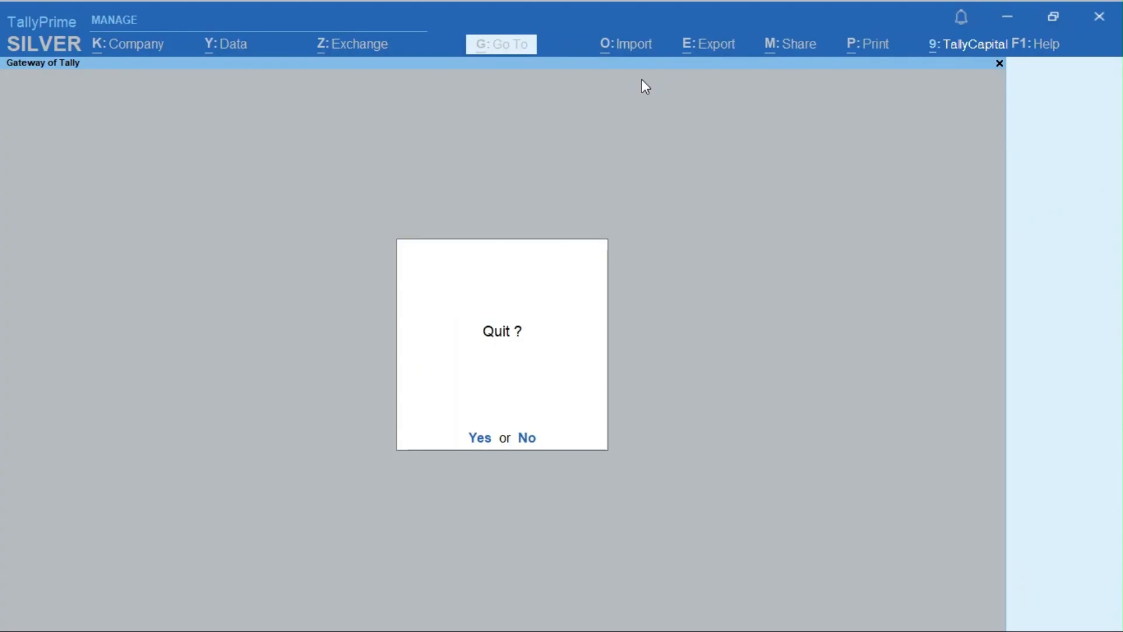
key("Escape")
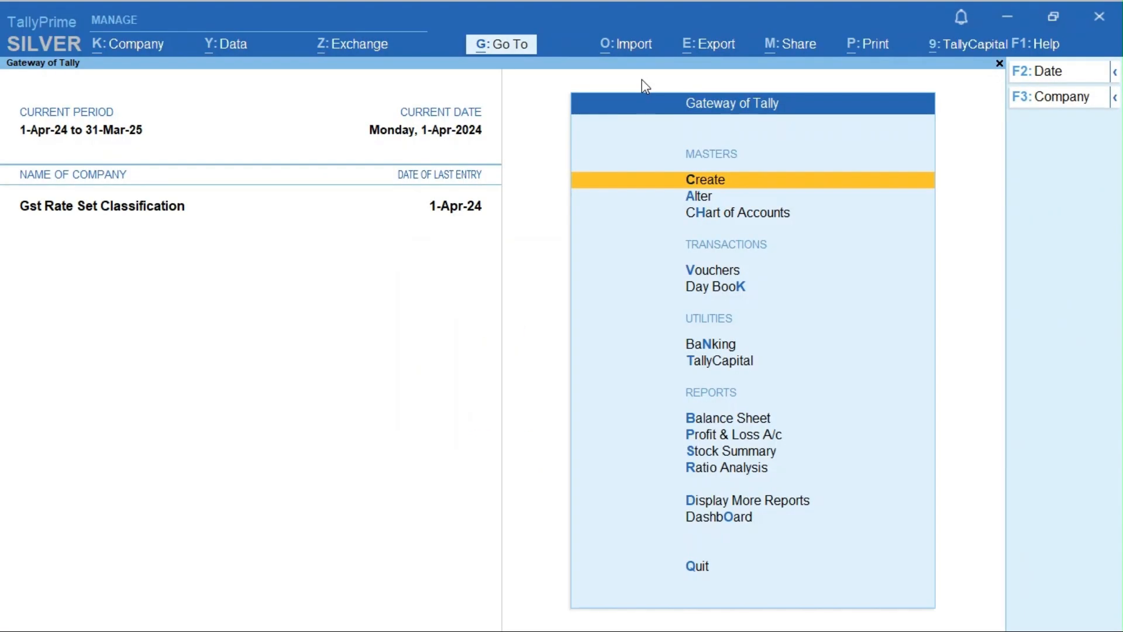
key("Down")
key("Down")
key("Down")
key("Down")
key("Down")
key("Down")
key("Down")
key("Escape")
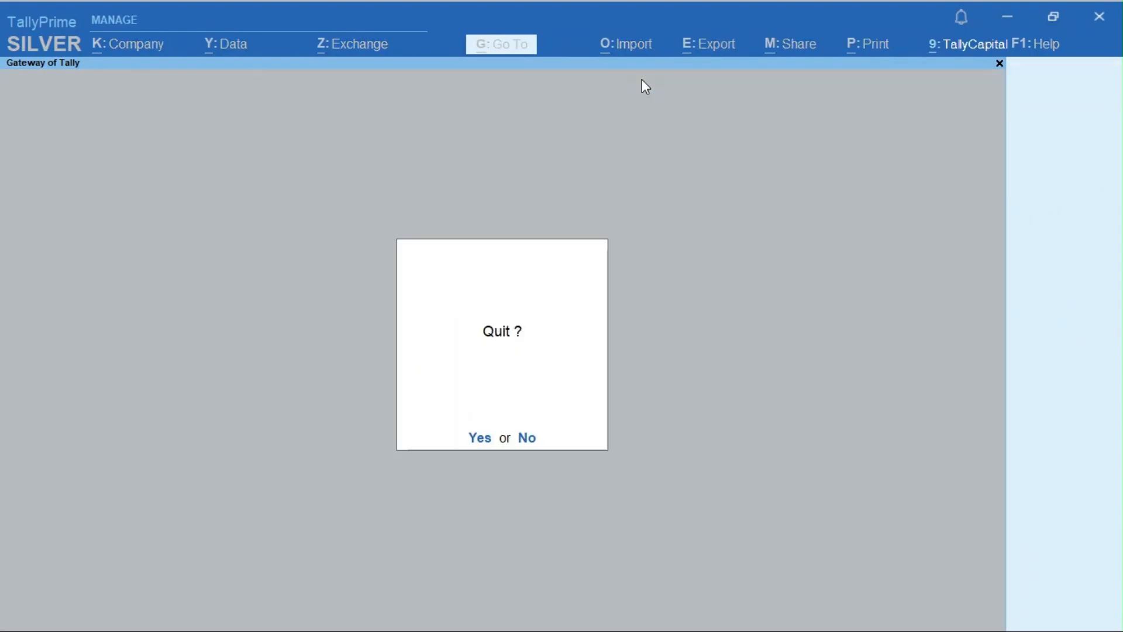
key("Escape")
Review the Day Book's sales and purchase vouchers with their CGST and SGST entries.
key("d")
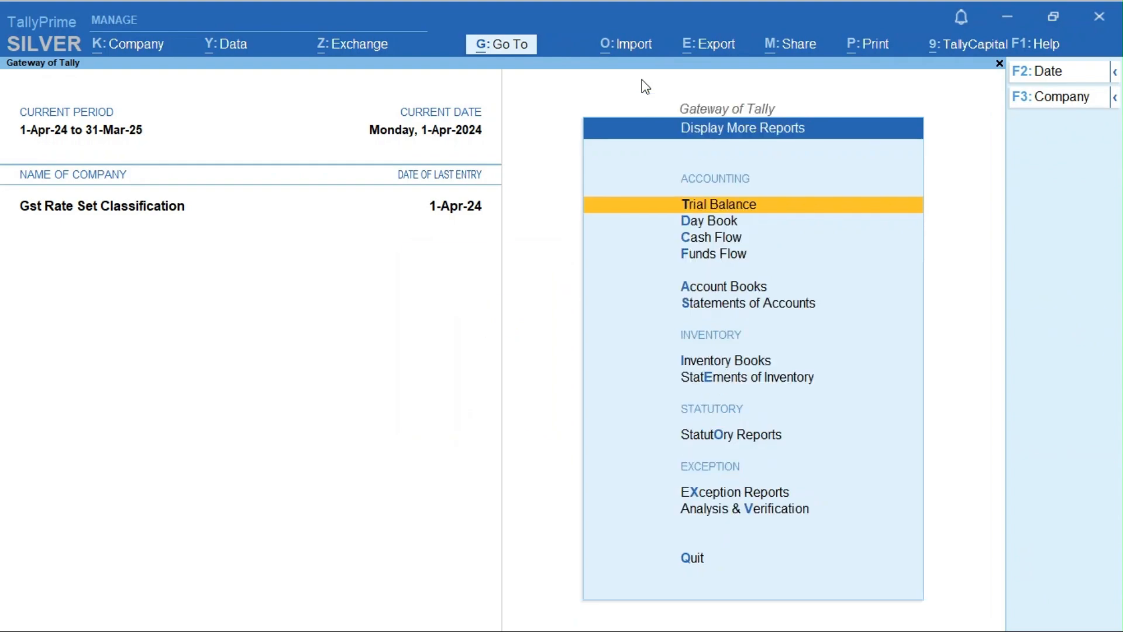
key("Down")
key("Return")
key("Down")
key("Down")
key("Escape")
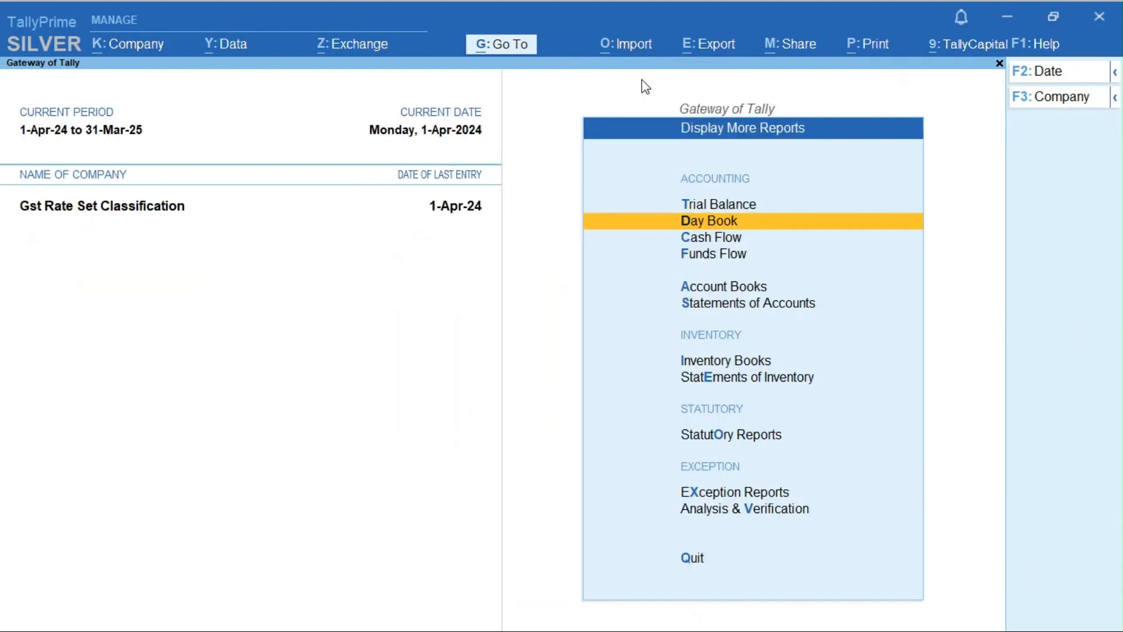
key("Escape")
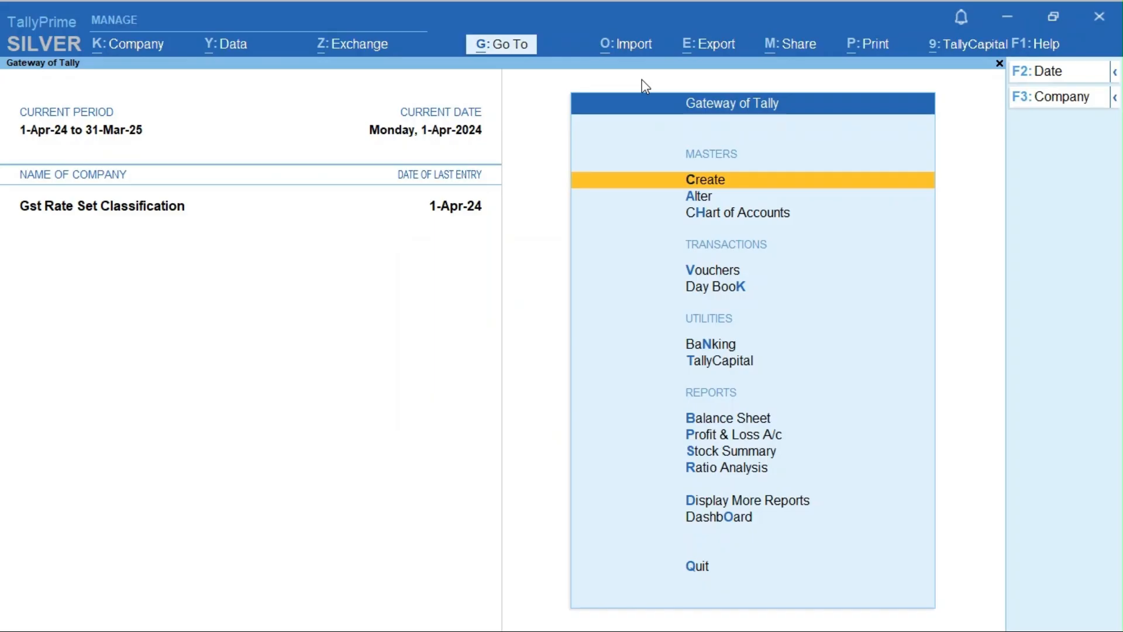
key("d")
key("Down")
key("Return")
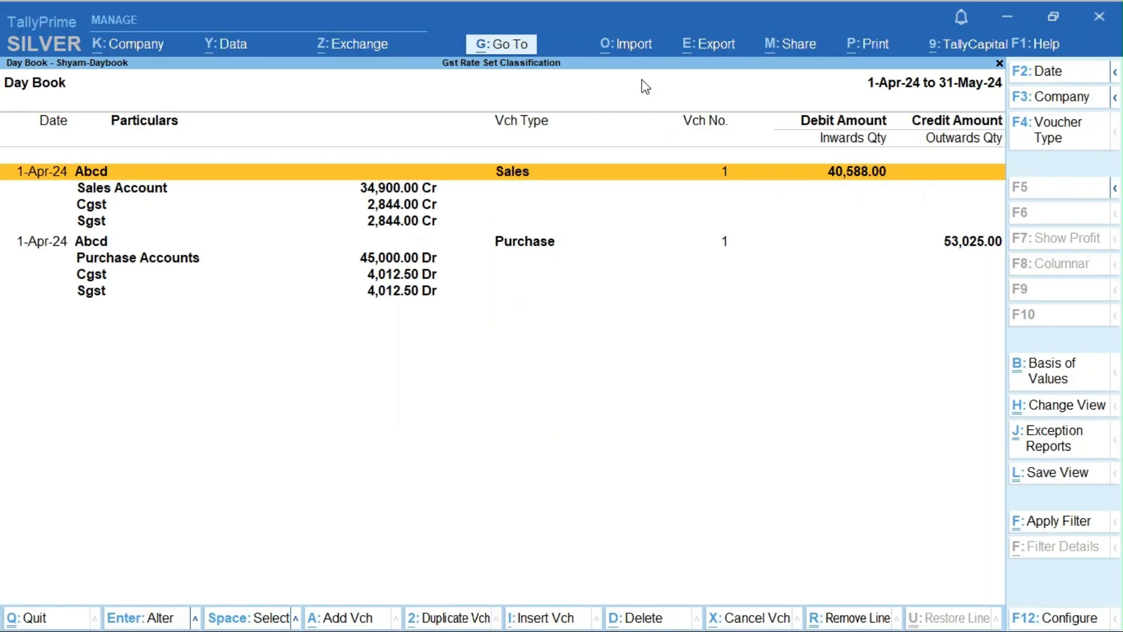
key("Escape")
key("Escape")
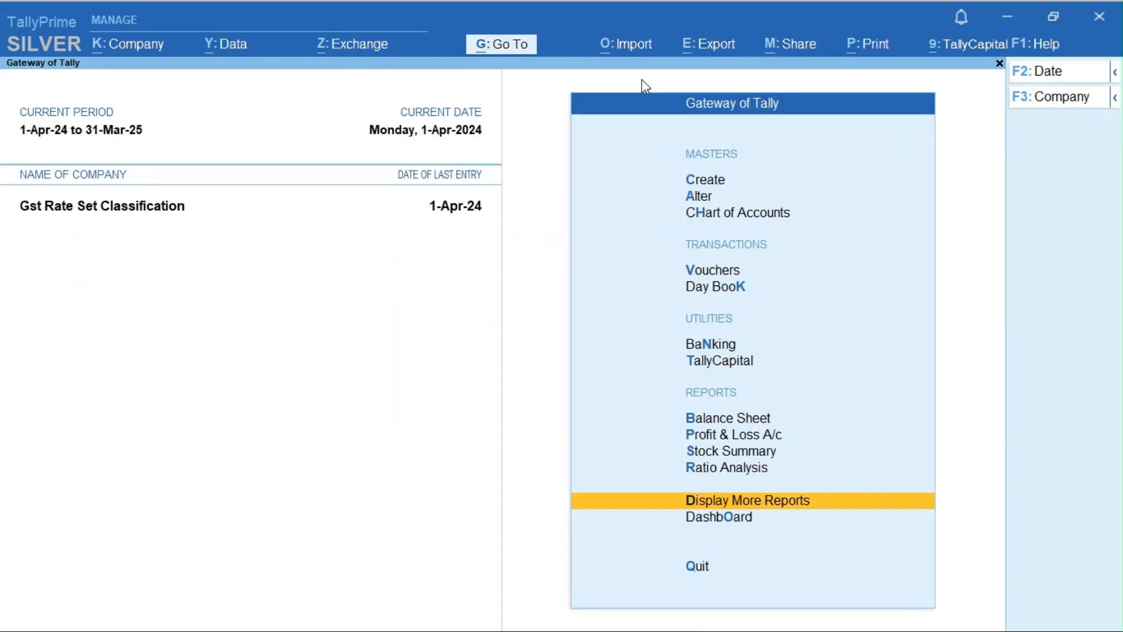
key("Escape")
key("n")
Go to Statutory Reports > GST Reports and select the GSTR-1 return.
key("Down")
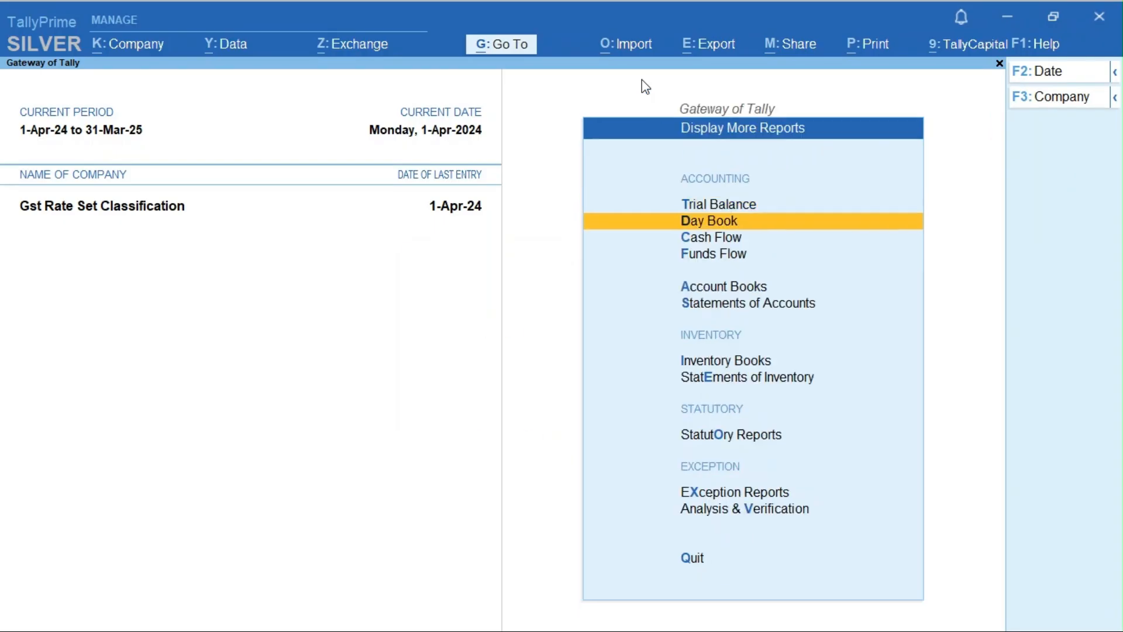
key("Up")
key("Up")
key("Up")
key("Up")
key("Up")
key("Return")
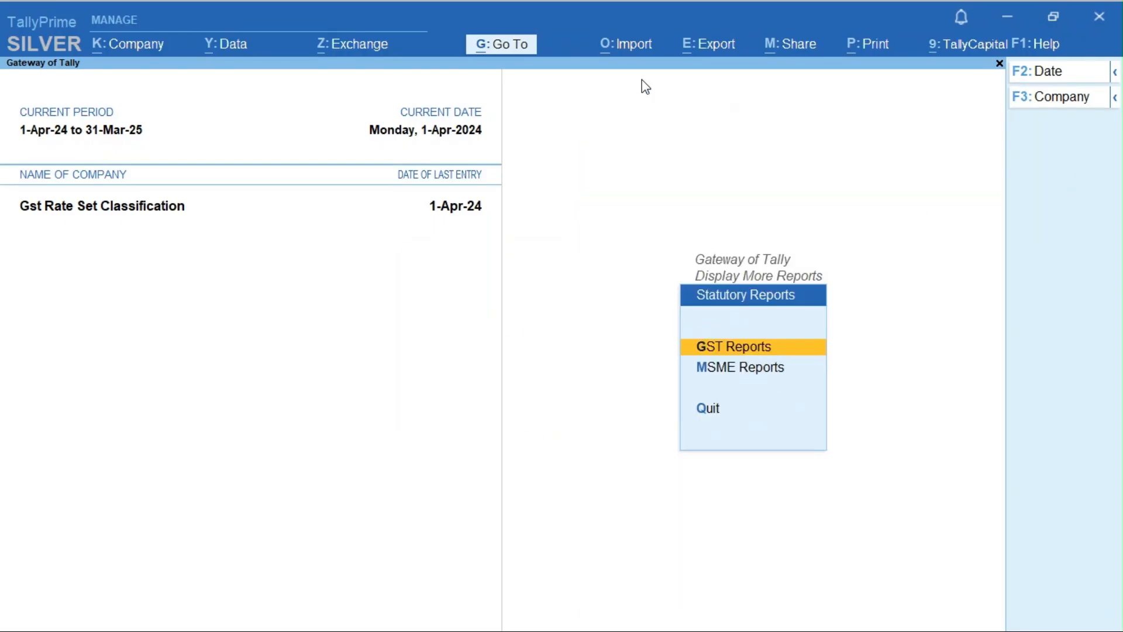
key("Down")
key("Up")
key("Return")
key("Down")
Open GSTR-1 with the April 2024 period and check the Uncertain Transactions row.
key("Return")
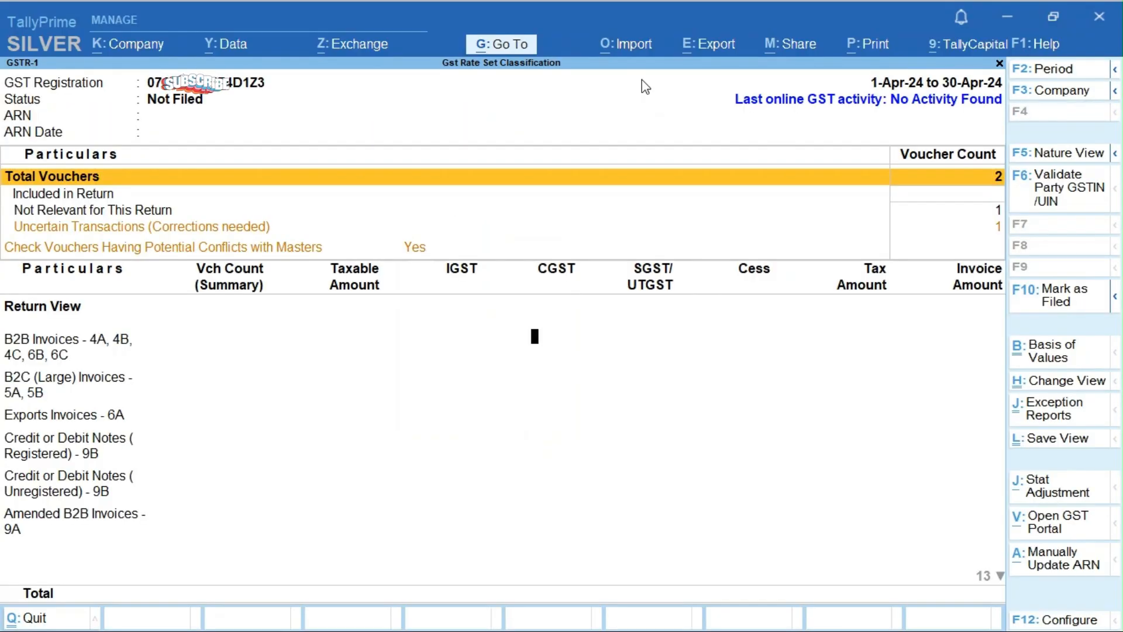
key("F2")
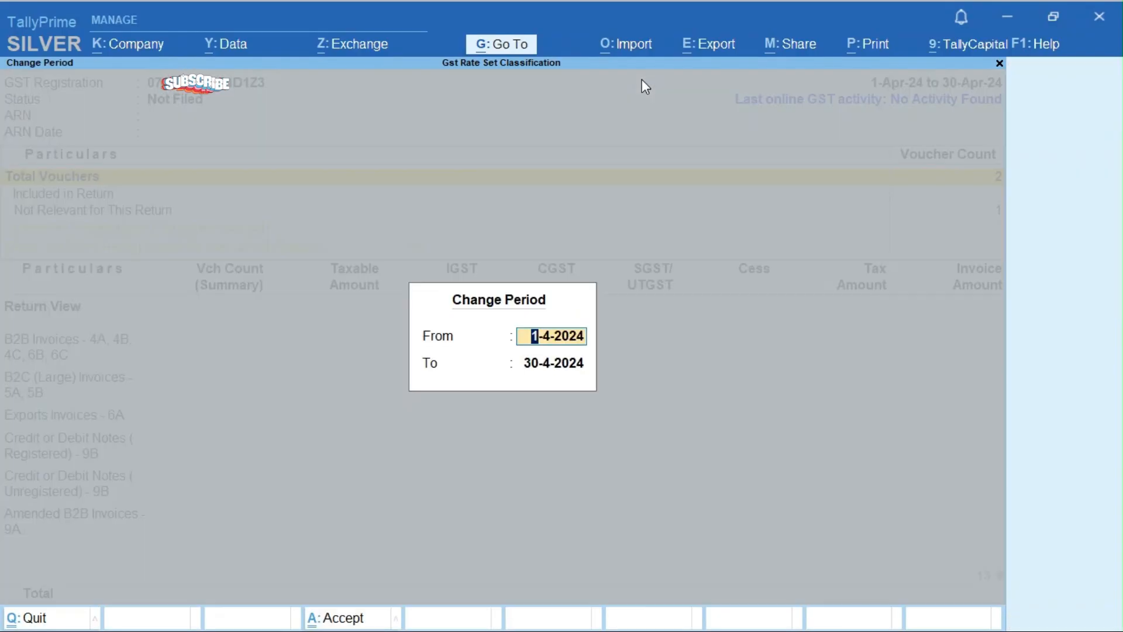
key("Return")
key("Return")
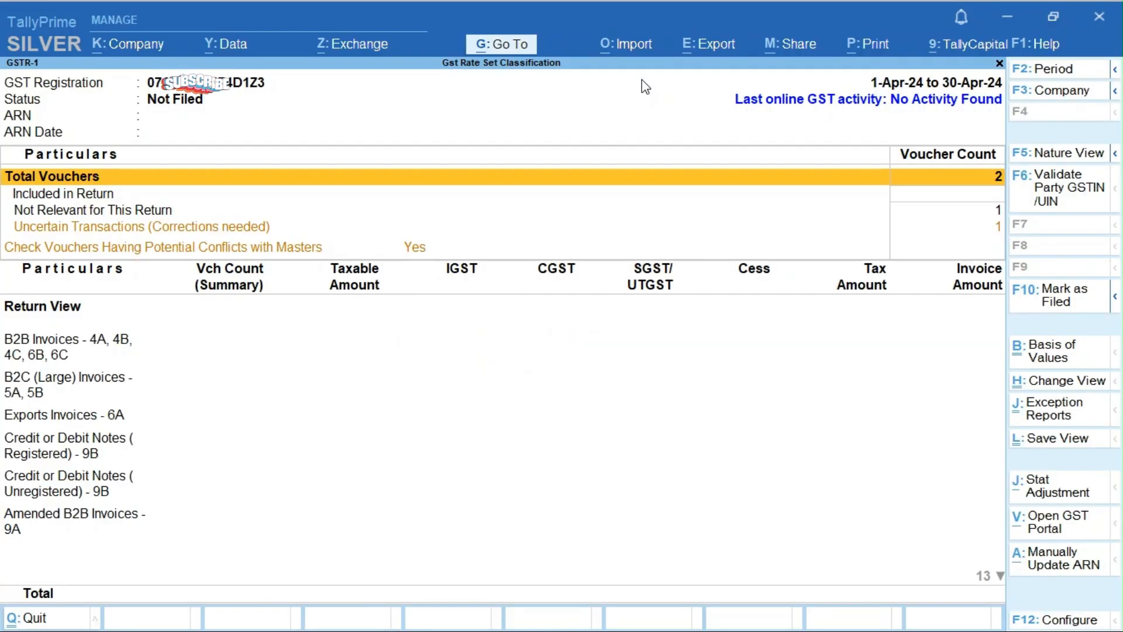
key("Down")
key("Down")
key("Up")
key("Up")
key("Down")
key("Down")
key("Down")
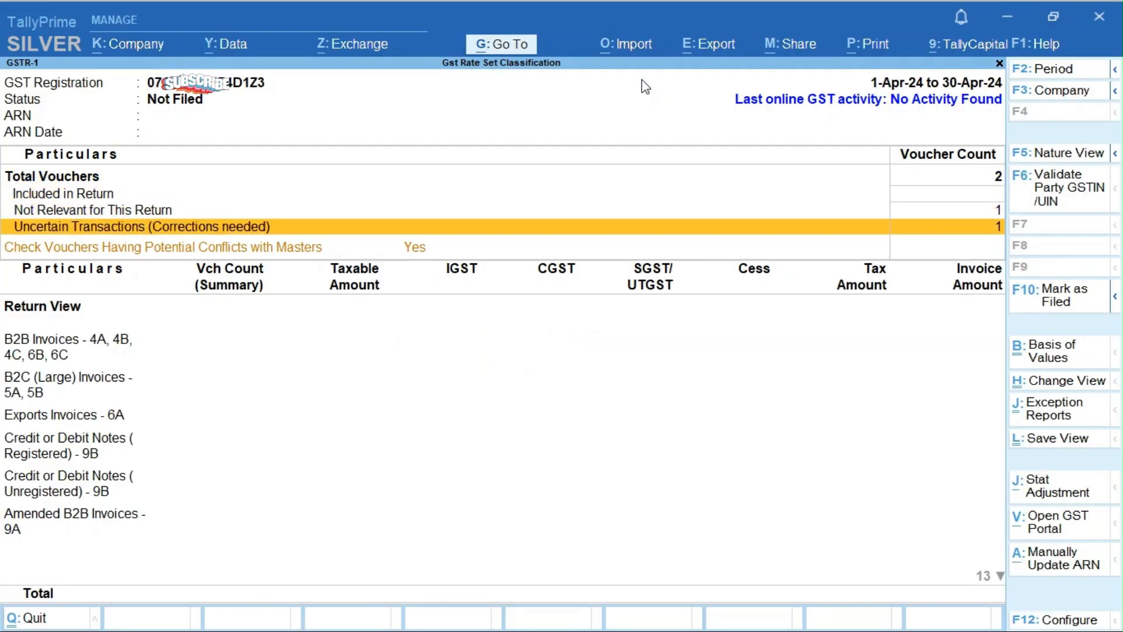
key("Down")
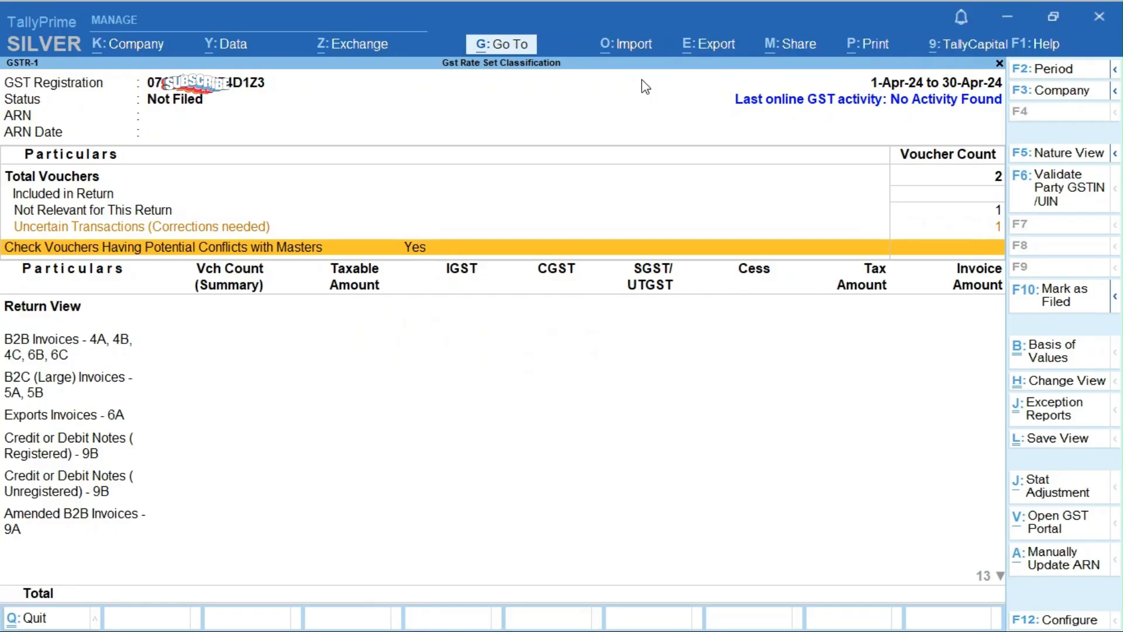
Close GSTR-1 and browse the Display More Reports list, ending at the Gateway.
key("Escape")
key("Escape")
key("Escape")
key("Escape")
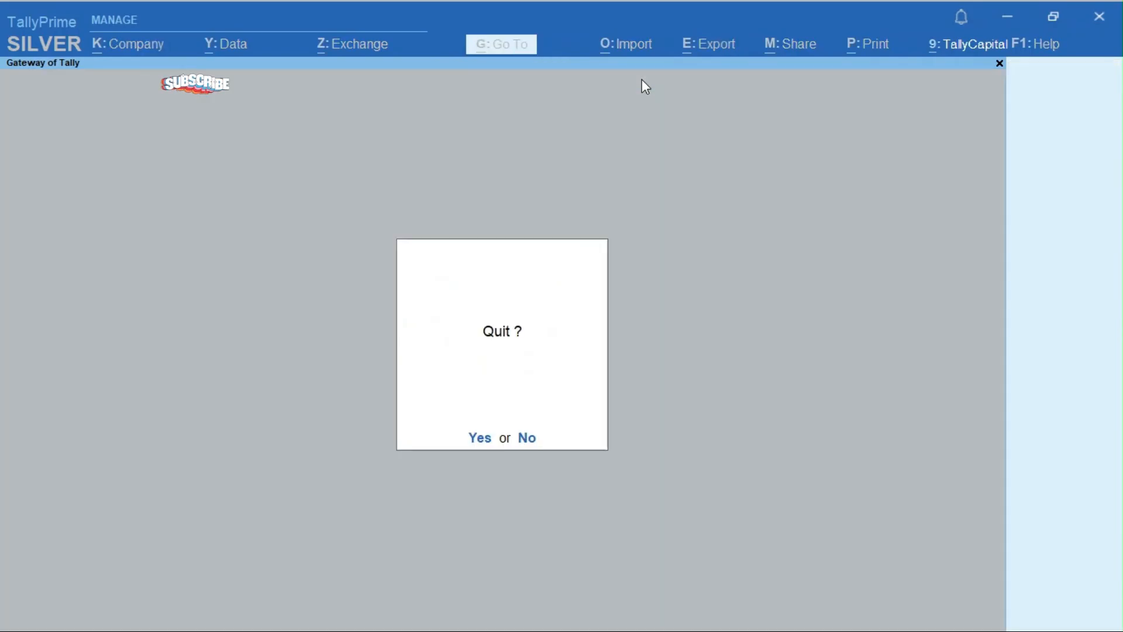
key("Escape")
key("d")
key("Down")
key("Down")
key("Down")
key("Down")
key("Down")
key("Down")
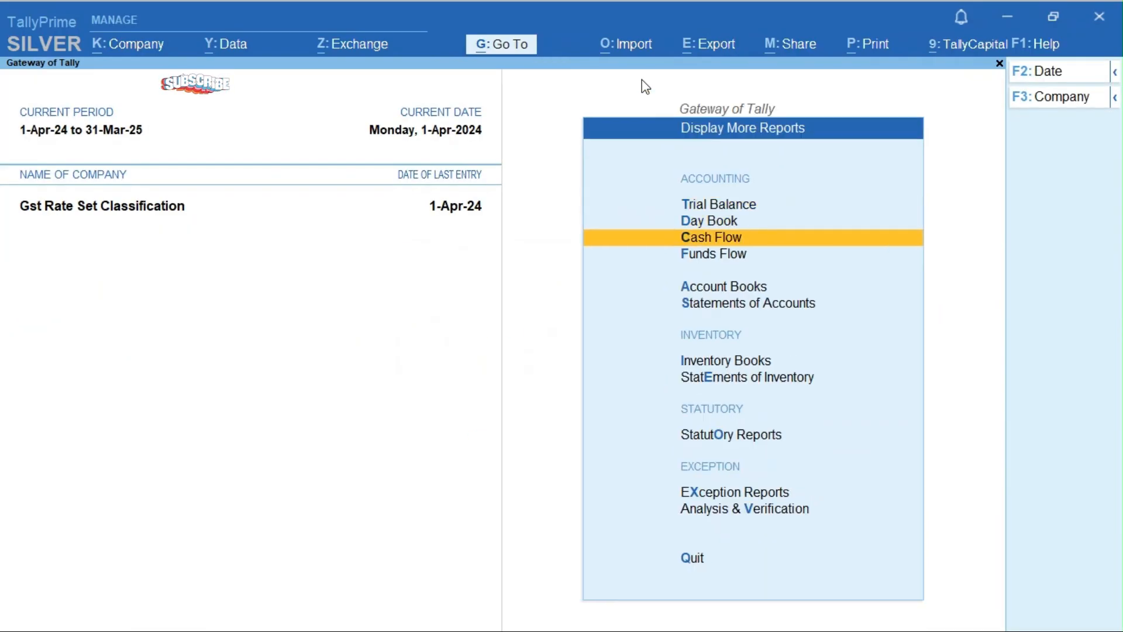
key("Escape")
key("Escape")
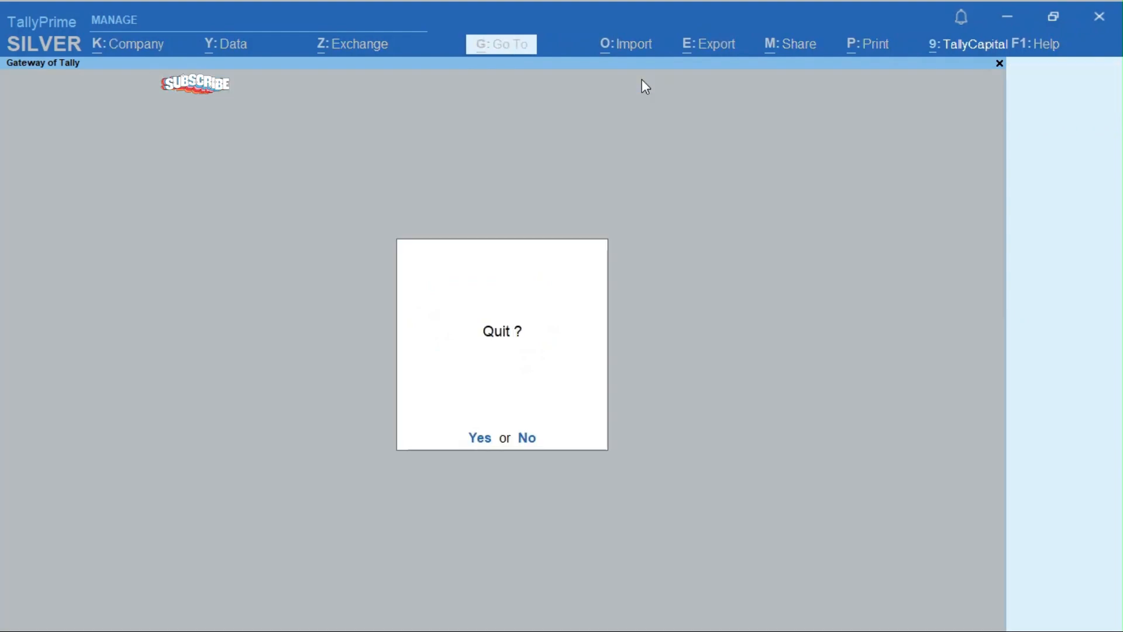
key("Escape")
key("d")
key("Down")
key("Down")
key("Down")
key("Down")
key("Down")
key("Down")
key("Down")
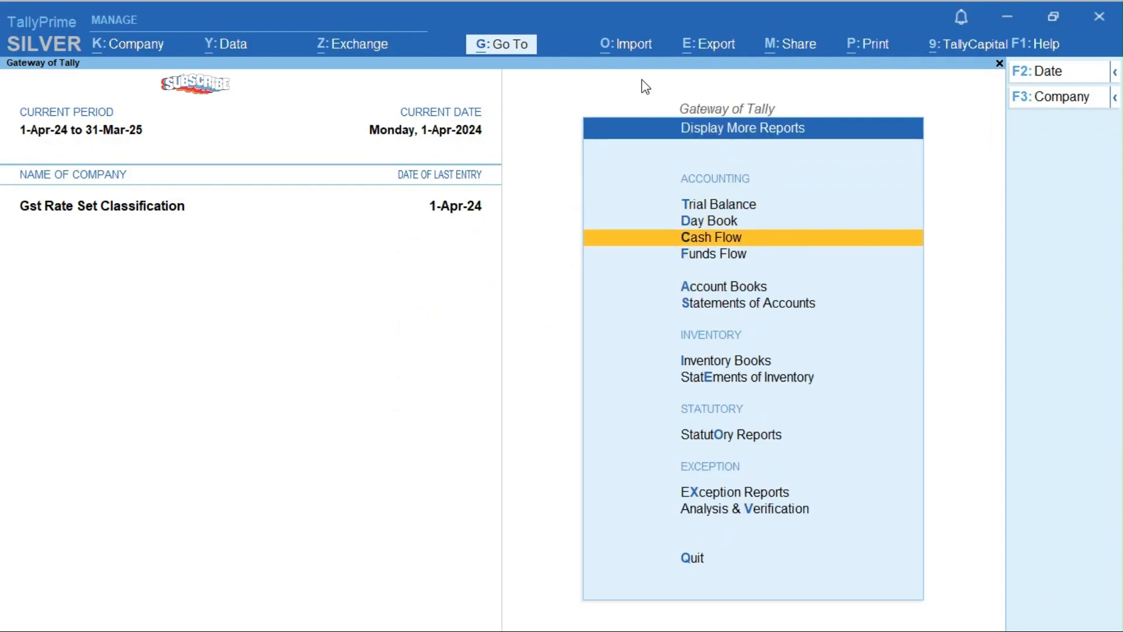
key("Up")
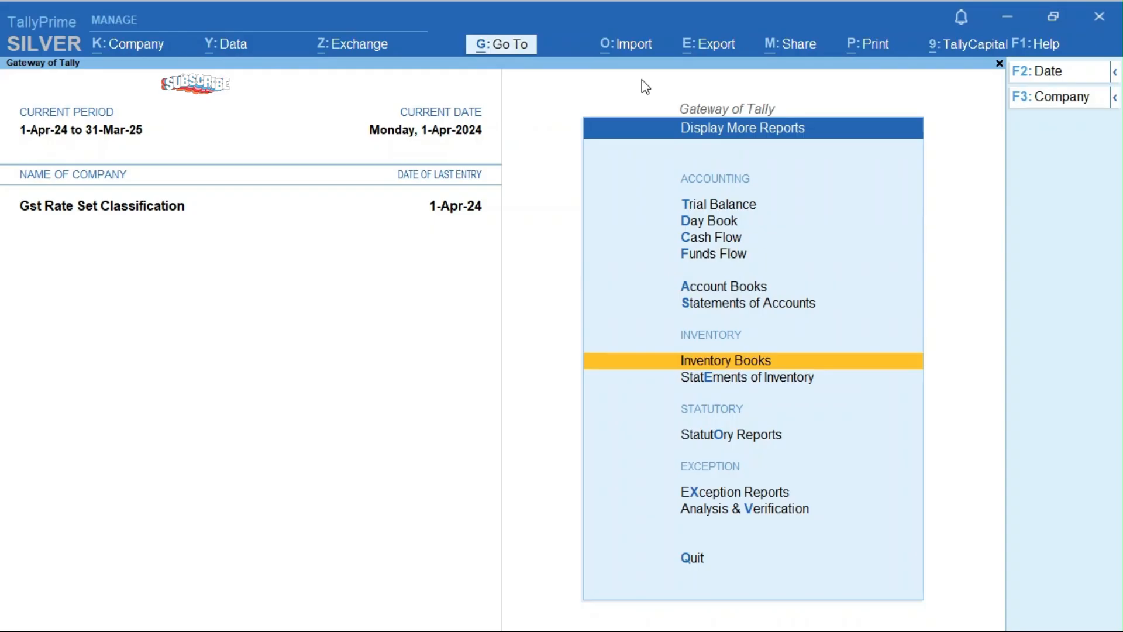
key("Up")
key("Up")
key("Down")
key("Down")
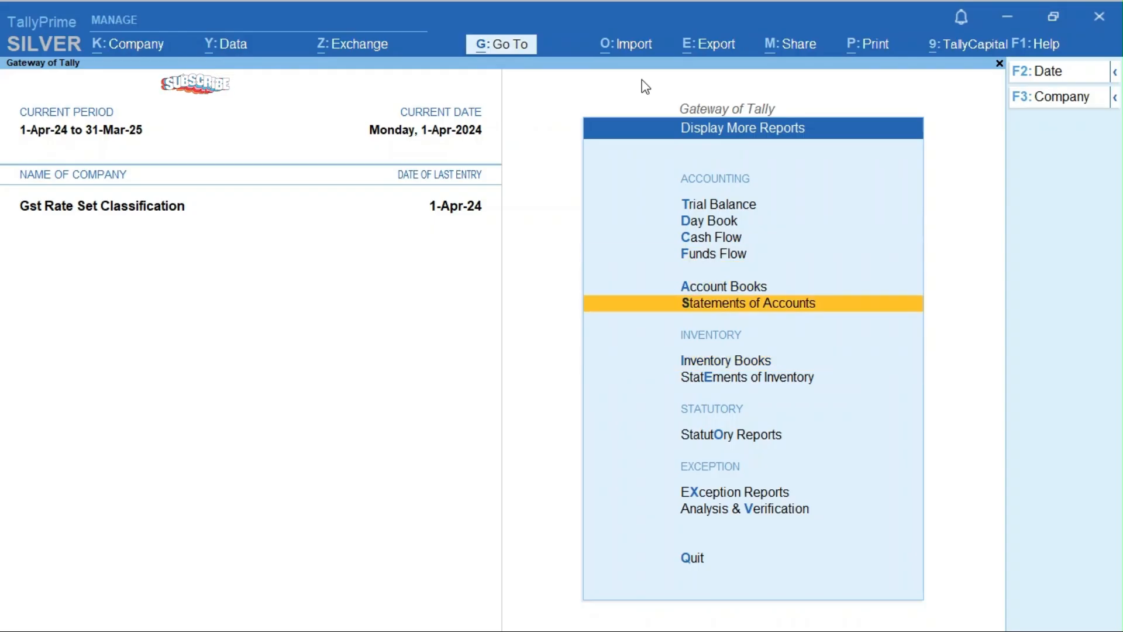
key("Escape")
key("Escape")
key("Escape")
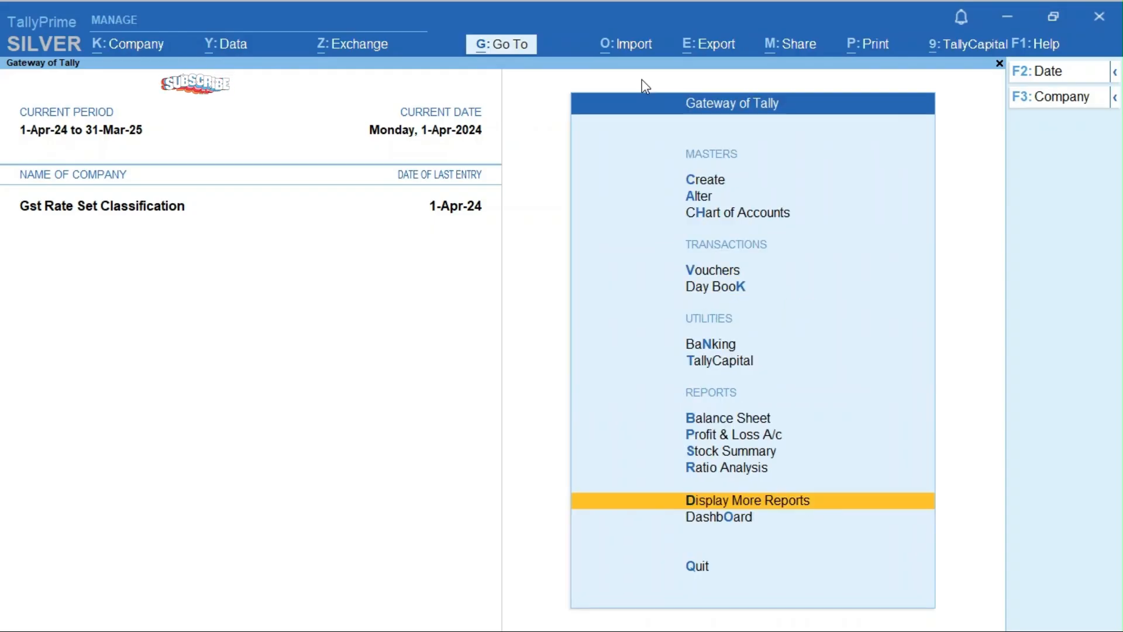
Open the Day Book listing the 40,588.00 sales and 53,025.00 purchase vouchers.
key("d")
key("Down")
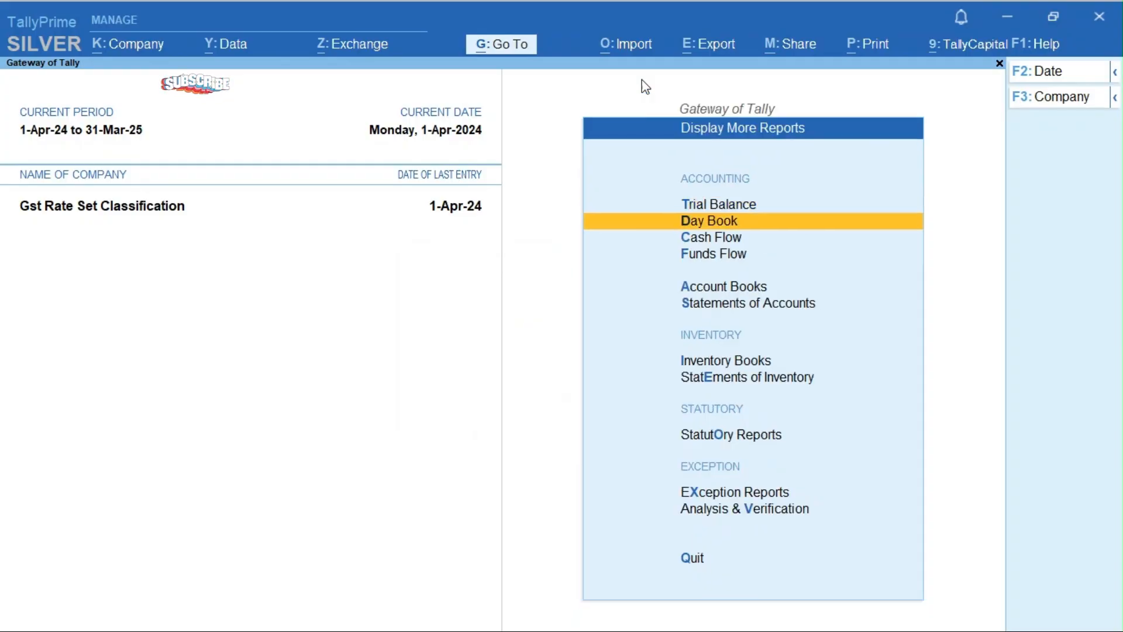
key("Return")
key("Down")
key("Down")
key("Down")
key("Down")
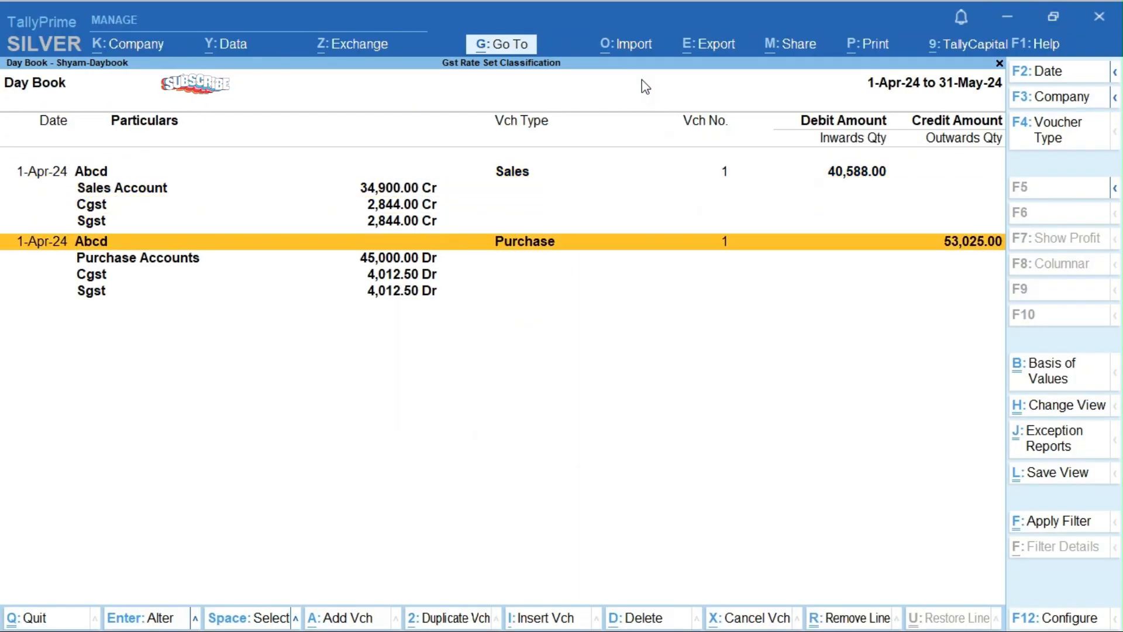
Open the Sales voucher and preview its tax invoice with basket items and CGST/SGST.
key("Up")
key("Up")
key("Up")
key("Up")
key("Return")
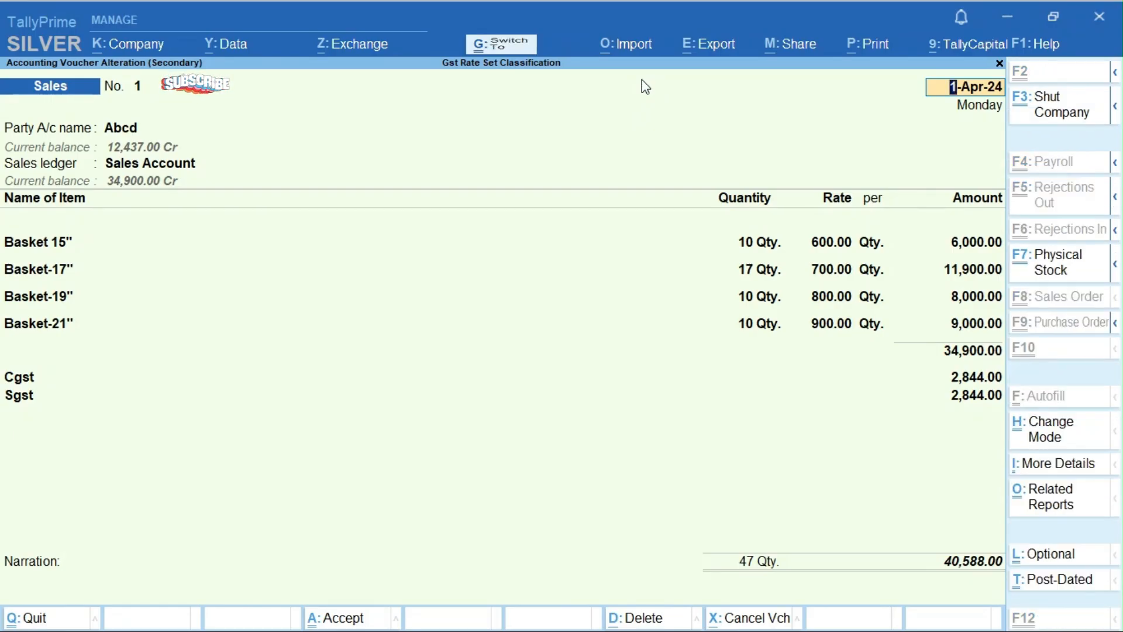
key("alt+p")
key("Escape")
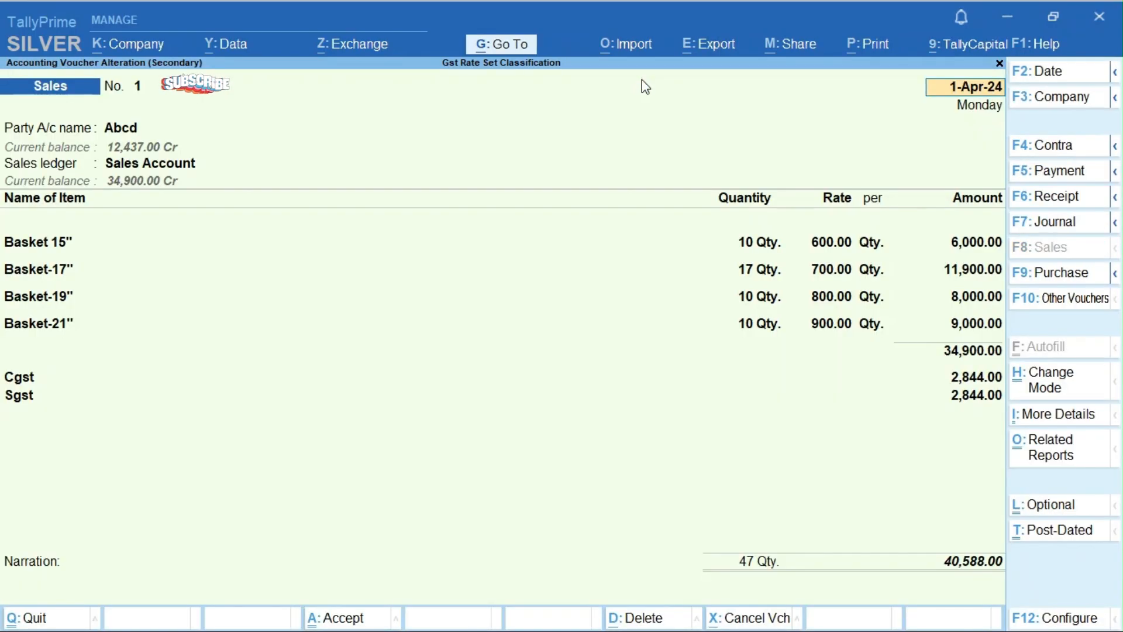
key("Escape")
key("Escape")
key("Escape")
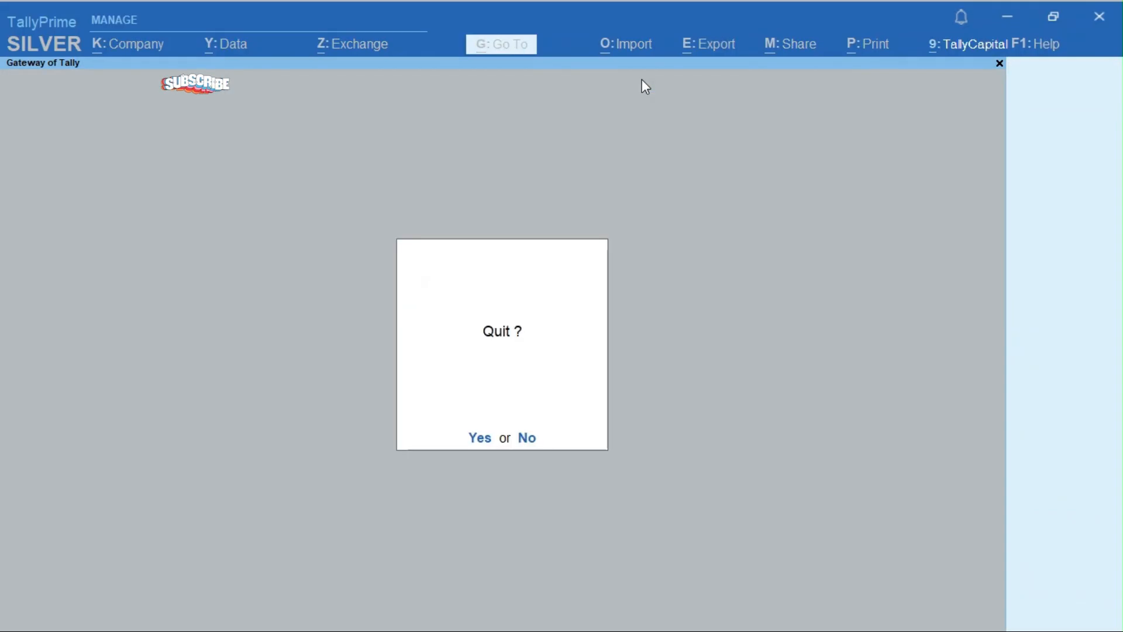
key("n")
Browse the Gateway menu, then open Display More Reports > Statutory Reports.
key("Down")
key("Down")
key("Down")
key("Down")
key("Down")
key("Down")
key("Down")
key("Down")
key("Down")
key("Down")
key("Down")
key("Up")
key("Up")
key("Up")
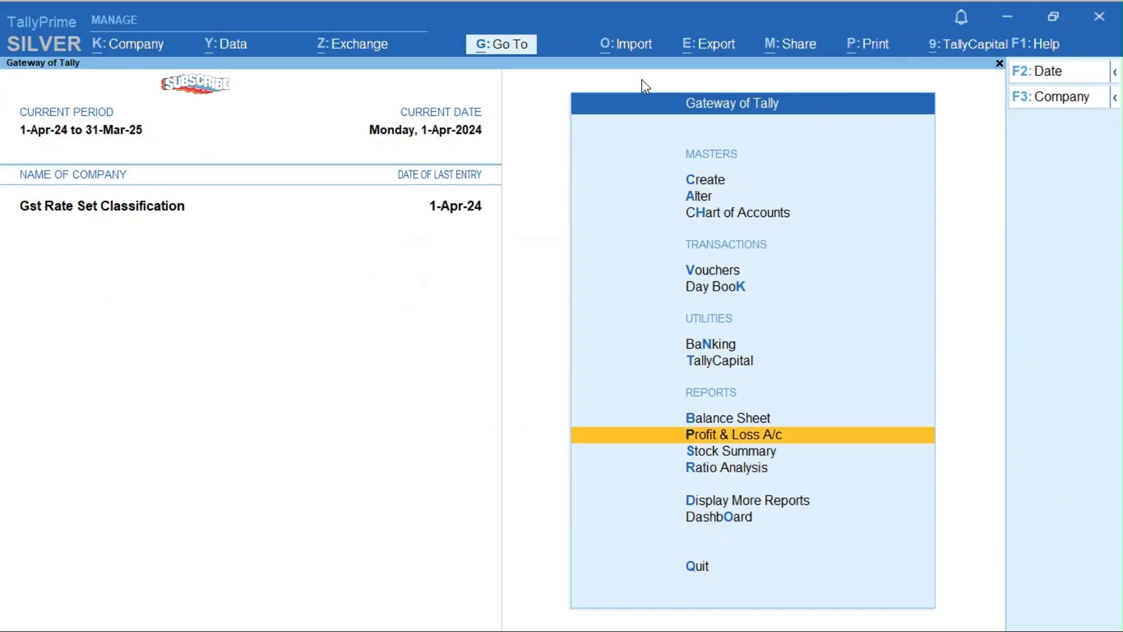
key("Up")
key("Down")
key("Down")
key("Up")
key("Up")
key("Up")
key("Up")
key("Up")
key("Up")
key("Up")
key("Up")
key("Up")
key("Up")
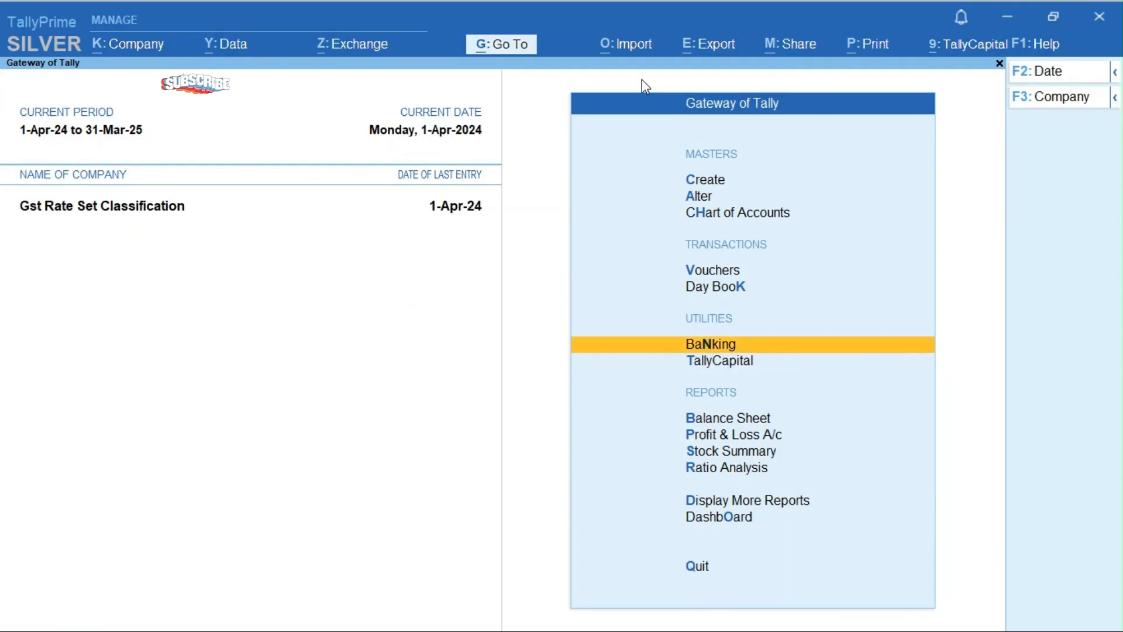
key("Return")
key("n")
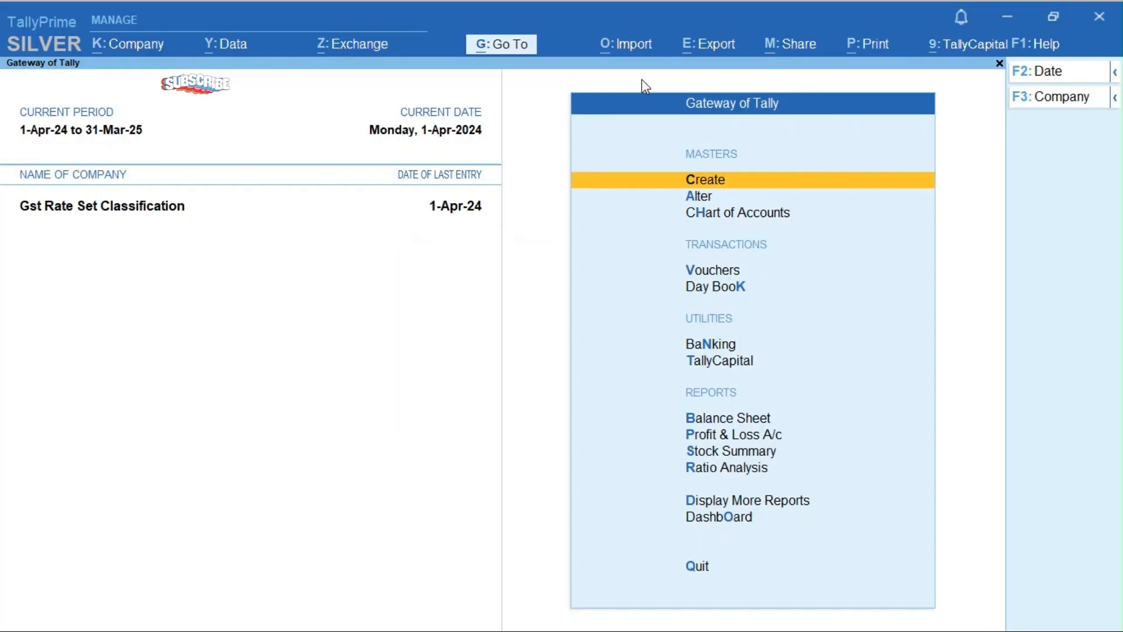
key("d")
key("Down")
key("Down")
key("Down")
key("Down")
key("Down")
key("Down")
key("Down")
key("Down")
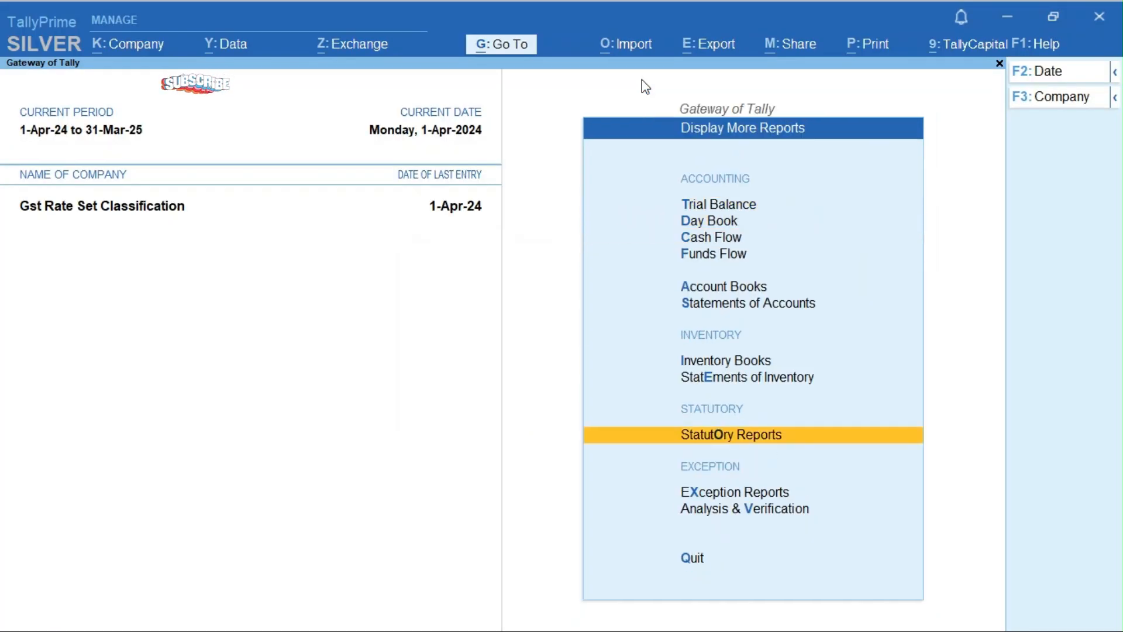
key("Return")
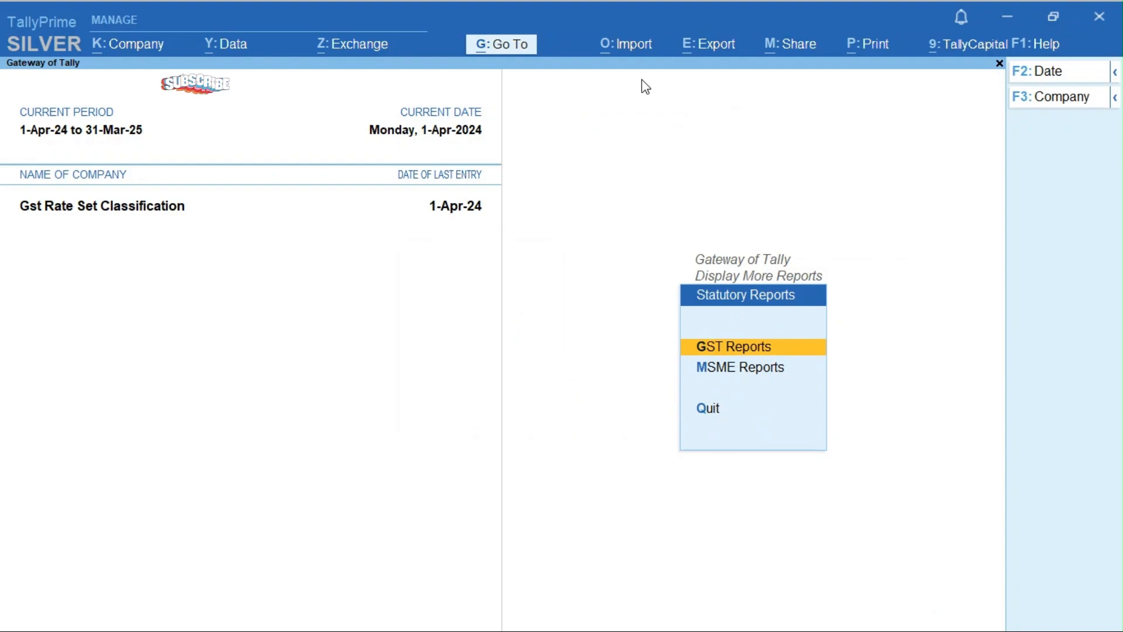
Open GSTR-1 and review its Total Vouchers, Not Relevant and Uncertain Transactions rows.
key("Return")
key("Down")
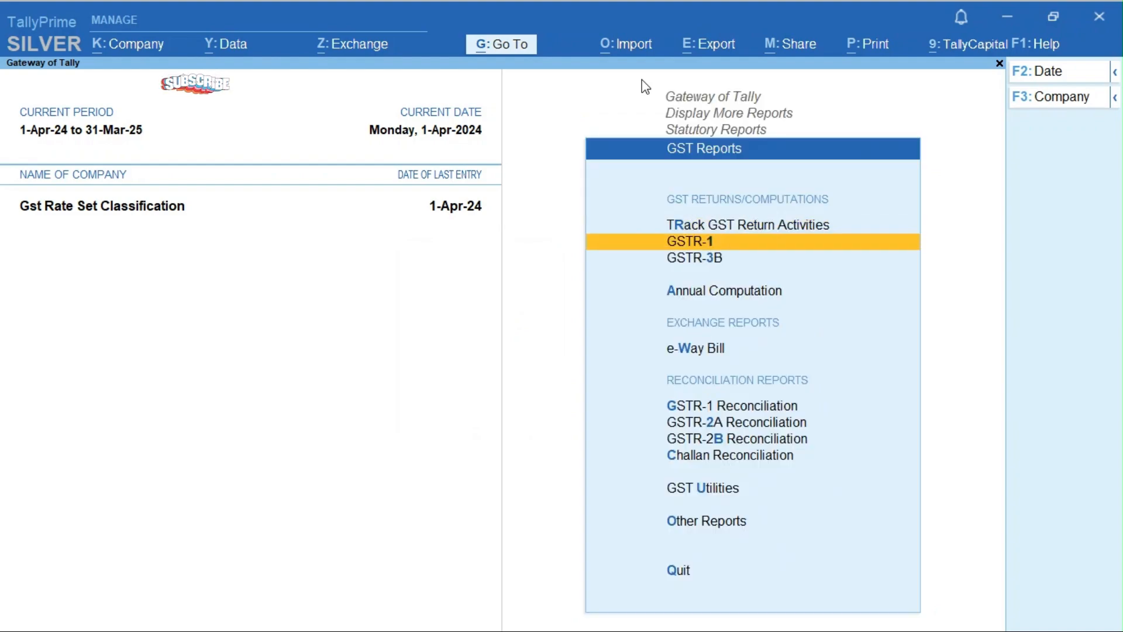
key("Down")
key("Down")
key("Down")
key("Up")
key("Up")
key("Up")
key("Return")
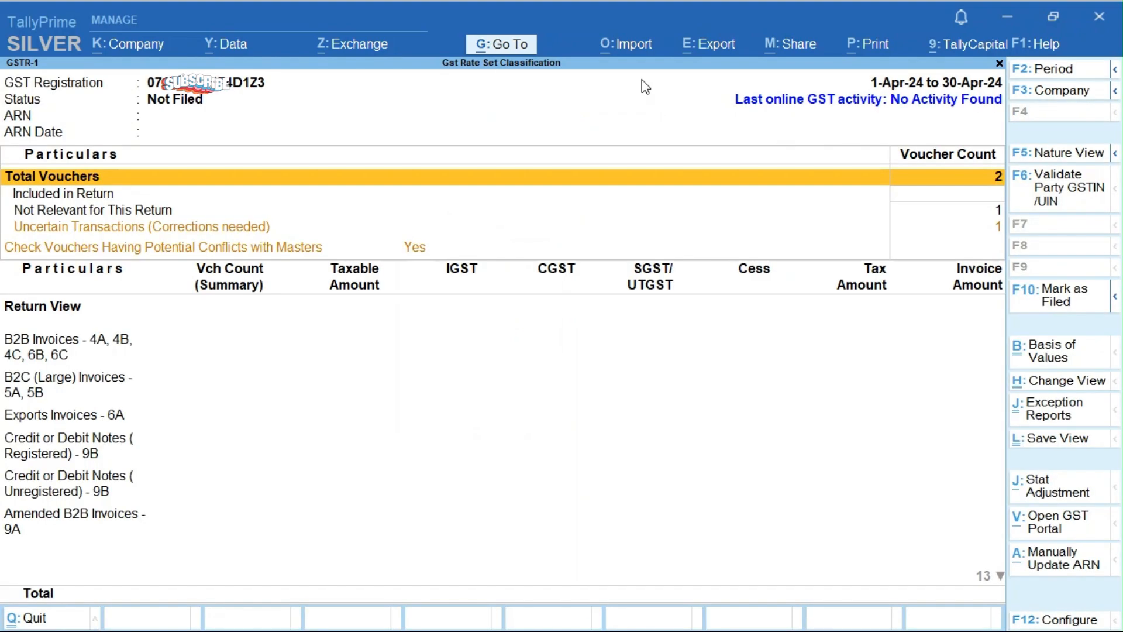
key("Down")
key("Down")
key("Up")
key("Down")
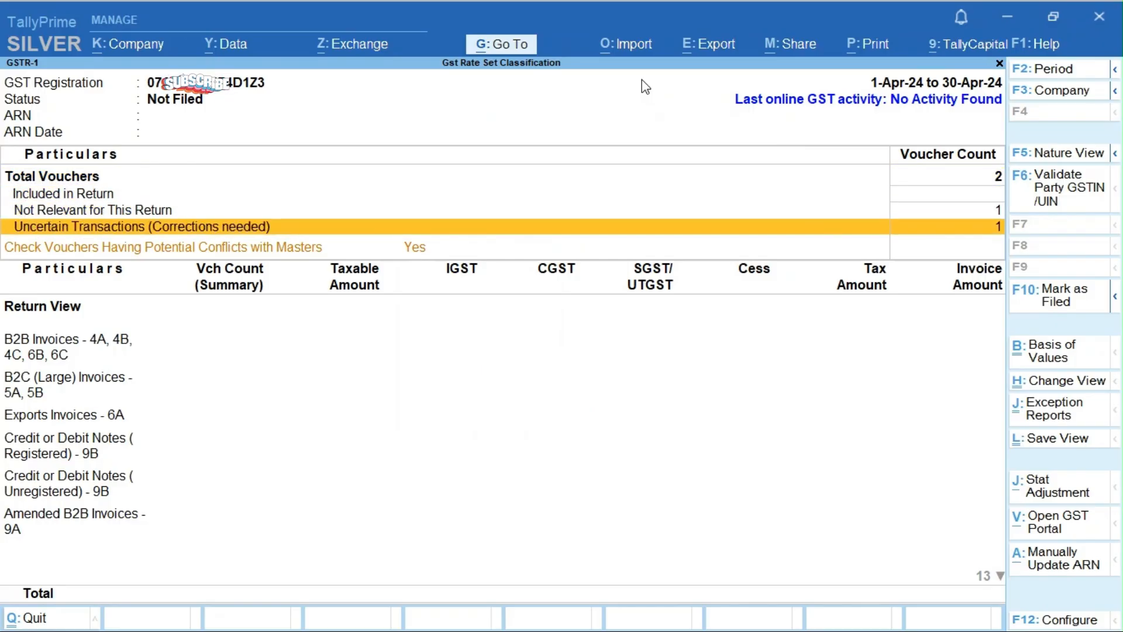
key("Up")
key("Up")
key("Up")
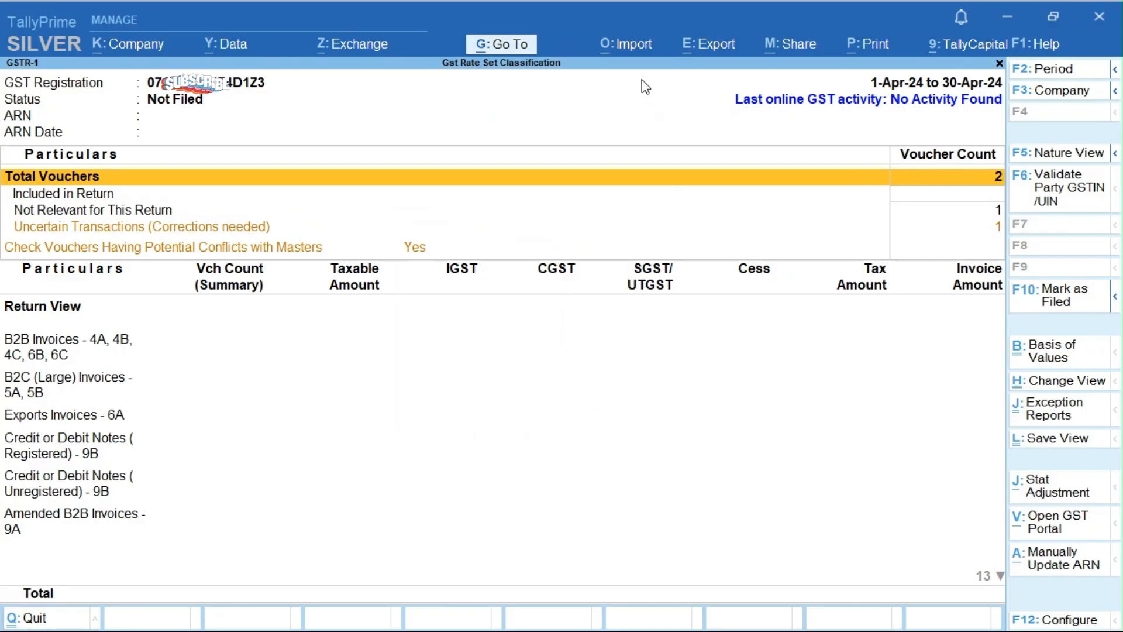
key("Down")
key("Down")
key("Down")
key("Down")
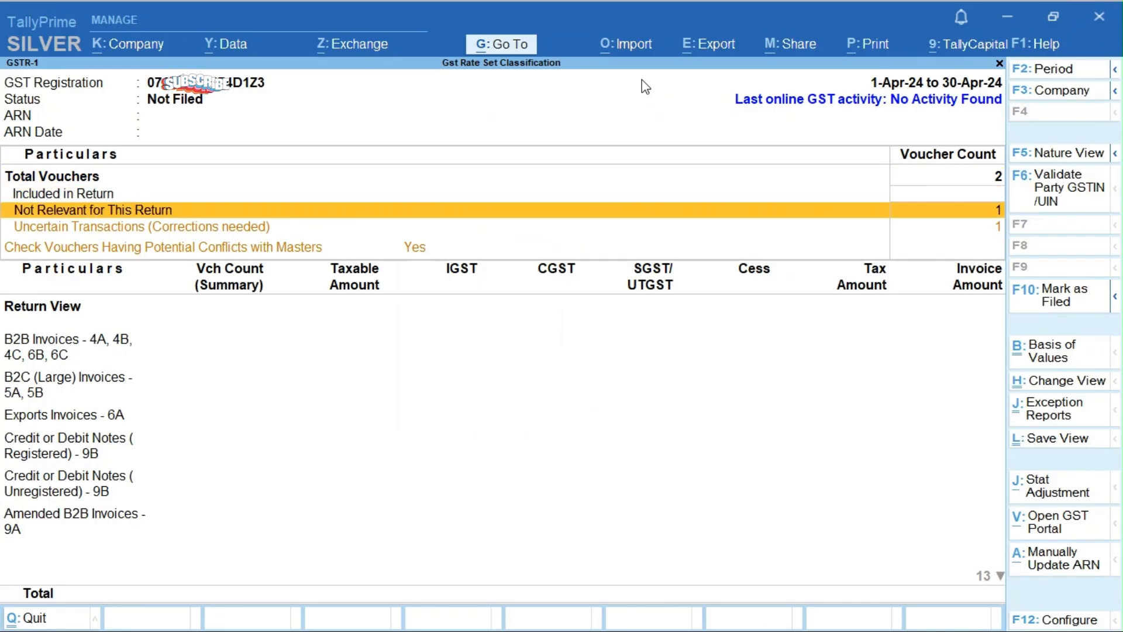
Confirm the 1-Apr-24 to 30-Apr-24 period, then close GSTR-1 back to the Gateway.
key("F2")
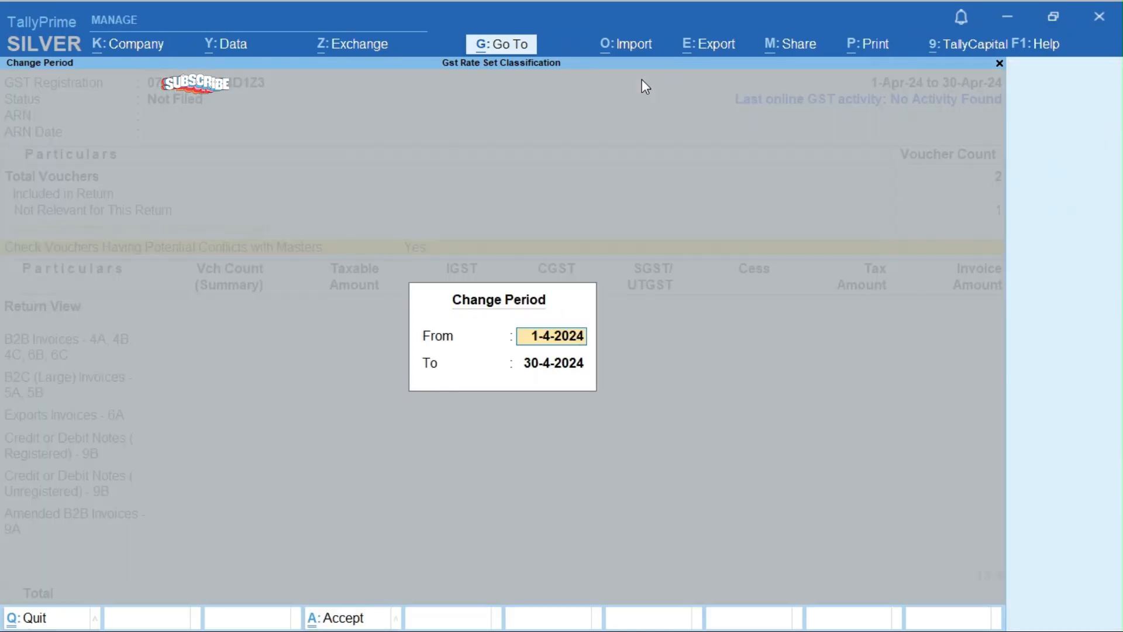
key("Return")
key("Return")
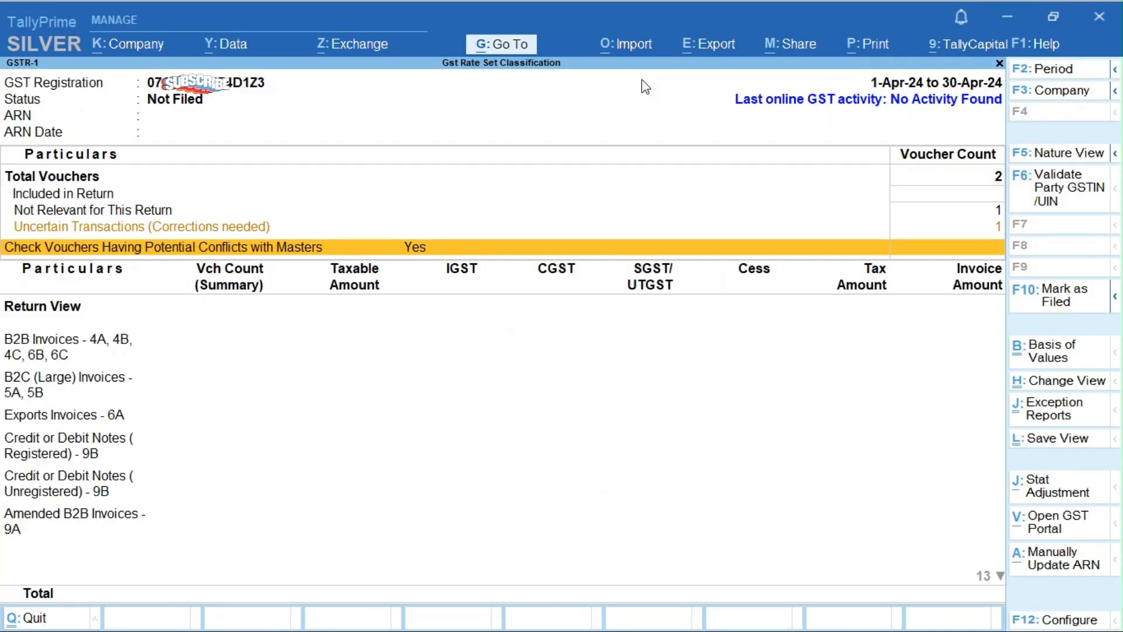
key("Down")
key("Down")
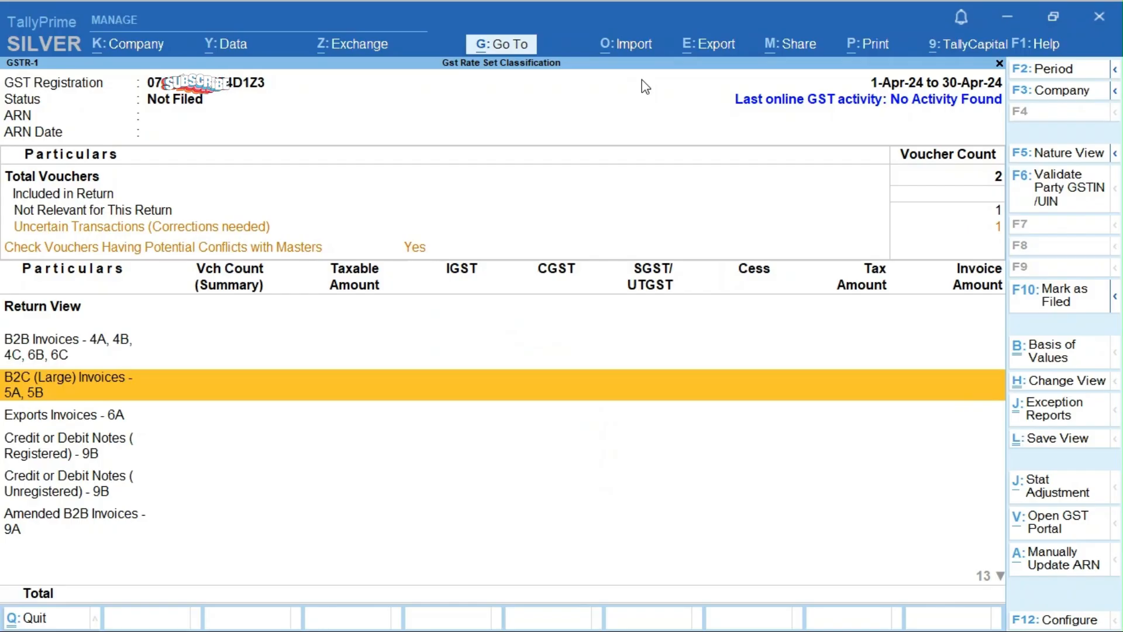
key("Escape")
key("Escape")
key("Escape")
key("Escape")
key("Escape")
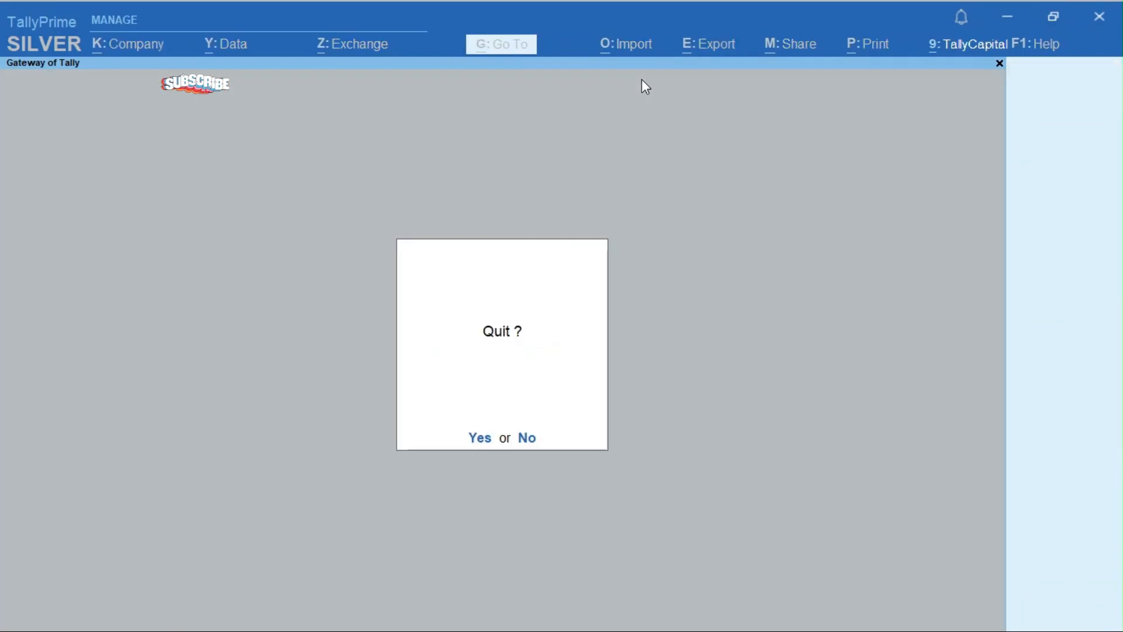
key("Escape")
Open the Day Book and bring up the 40,588.00 sales voucher for alteration.
key("d")
key("Down")
key("Return")
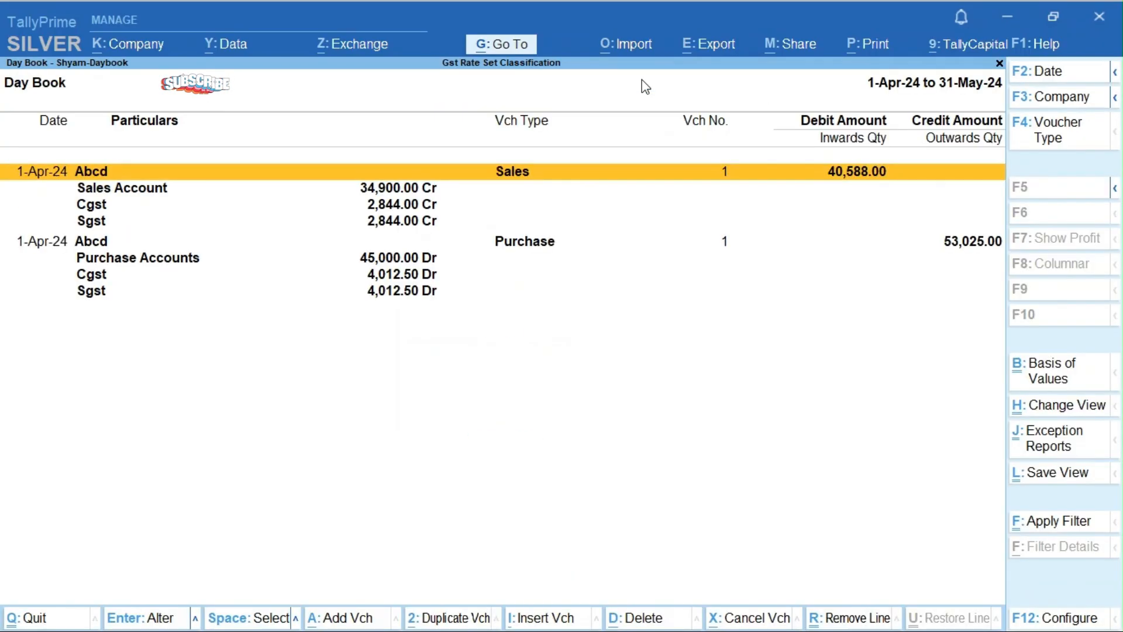
key("Return")
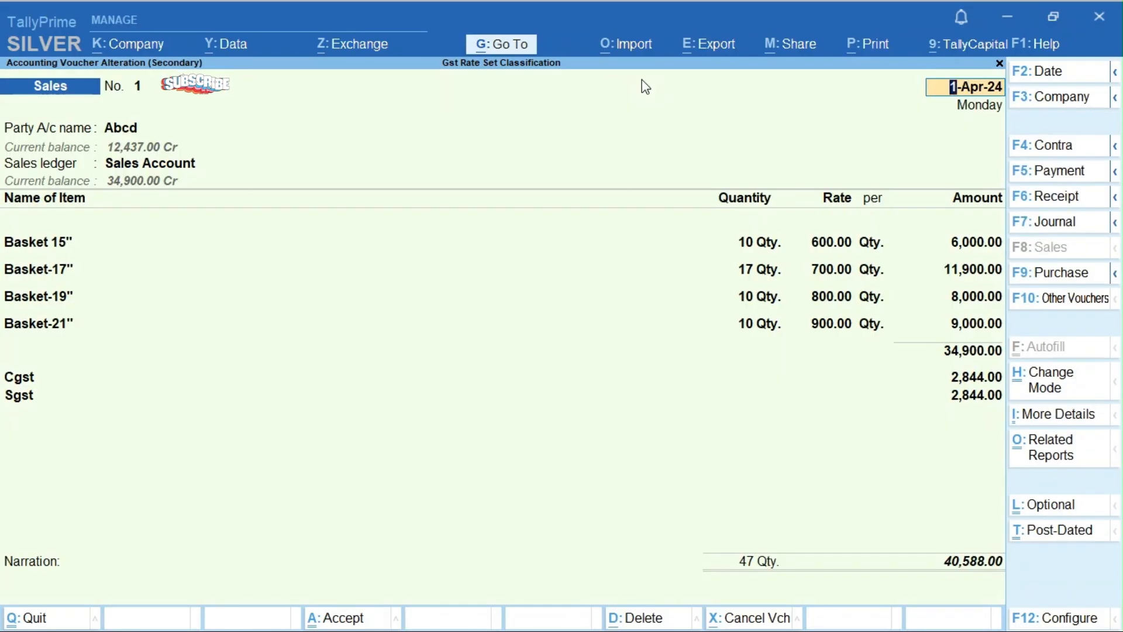
type("`")
key("Escape")
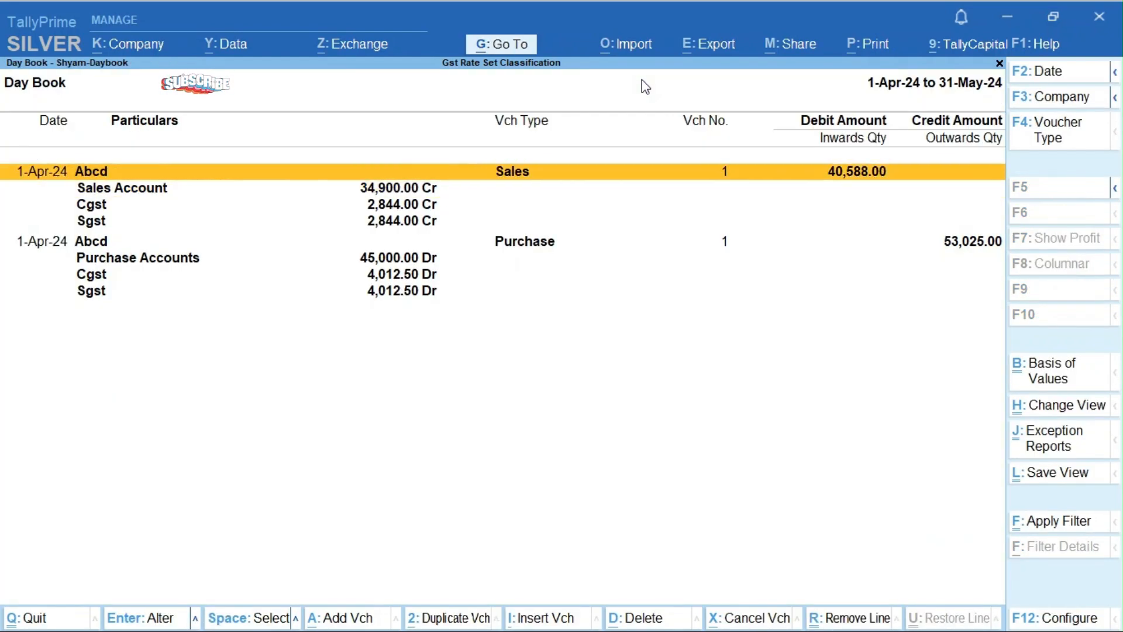
Change the sales voucher date to 5-Apr-24, save it, and close the Day Book.
key("Return")
key("F2")
type("5")
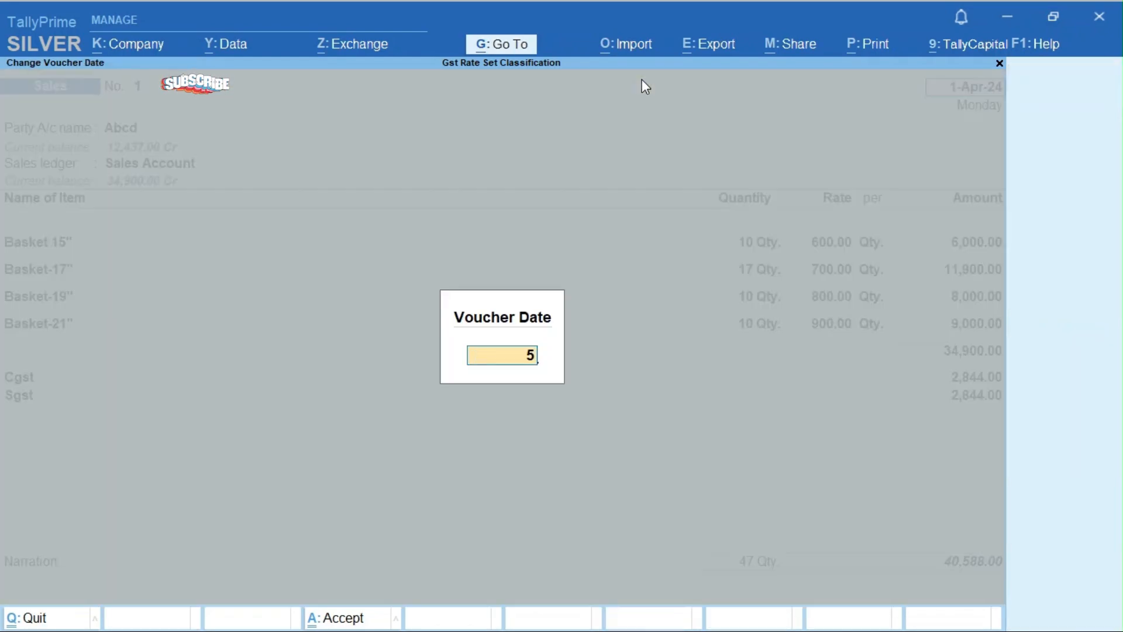
type("-4")
key("Return")
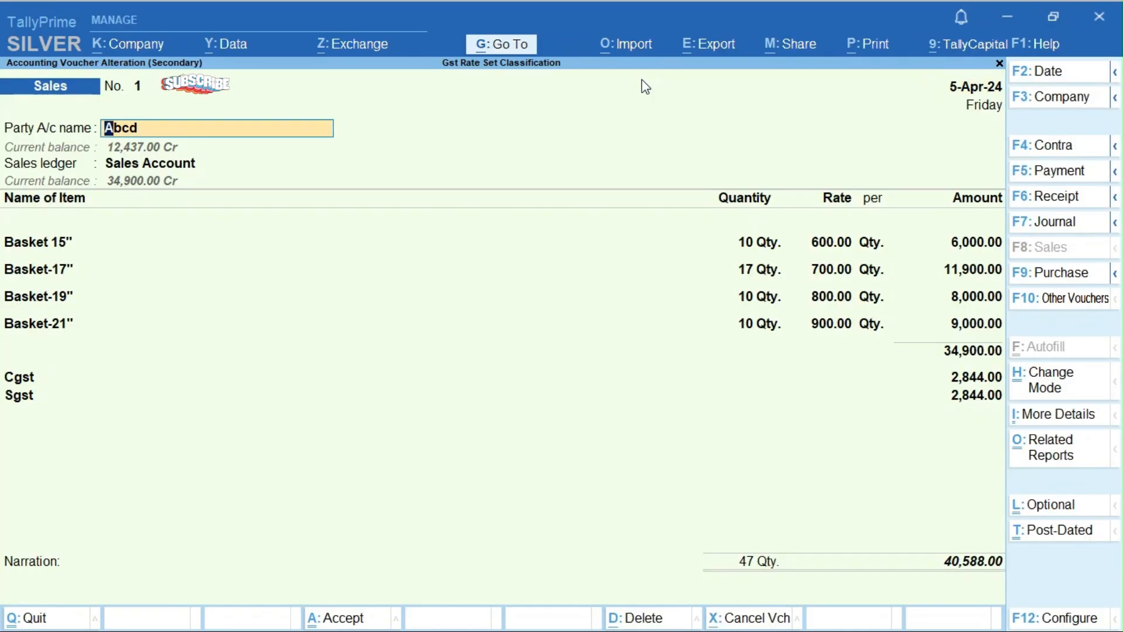
key("ctrl+a")
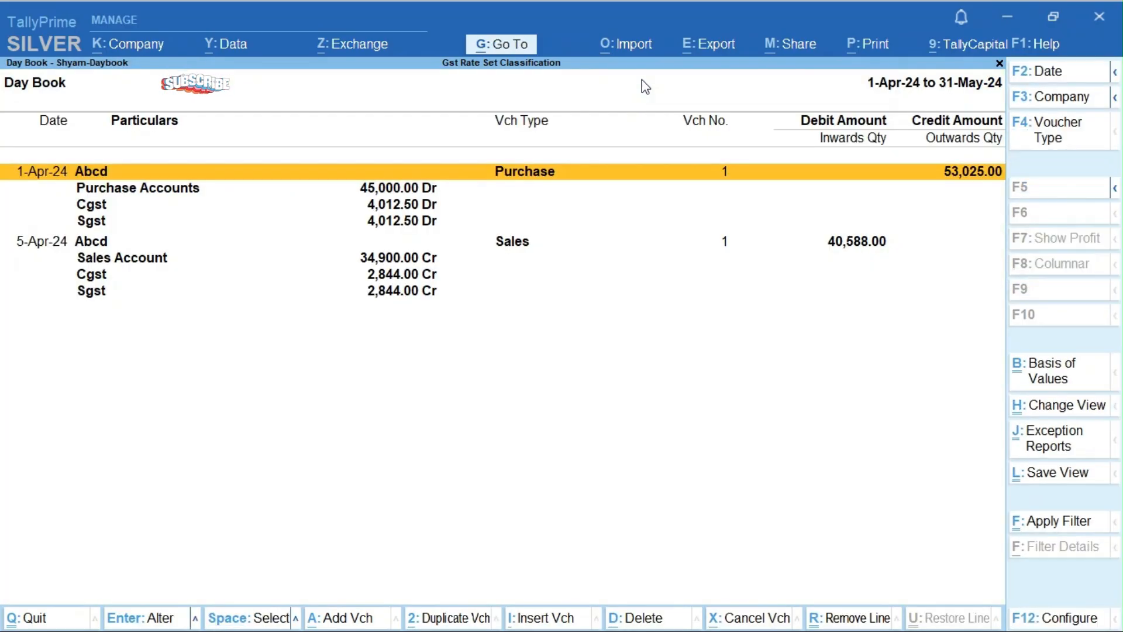
key("Down")
key("Down")
key("Down")
key("Down")
key("Down")
key("Up")
key("Up")
key("Up")
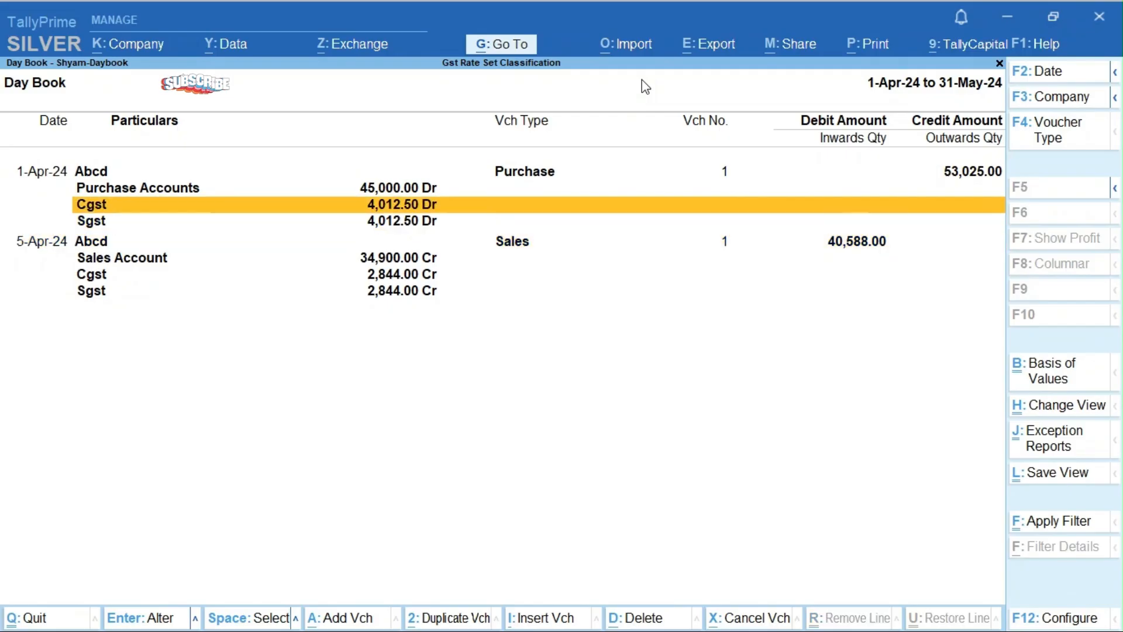
key("Escape")
key("Escape")
key("Escape")
key("Escape")
Go to Statutory Reports > GST Reports > GSTR-1.
key("d")
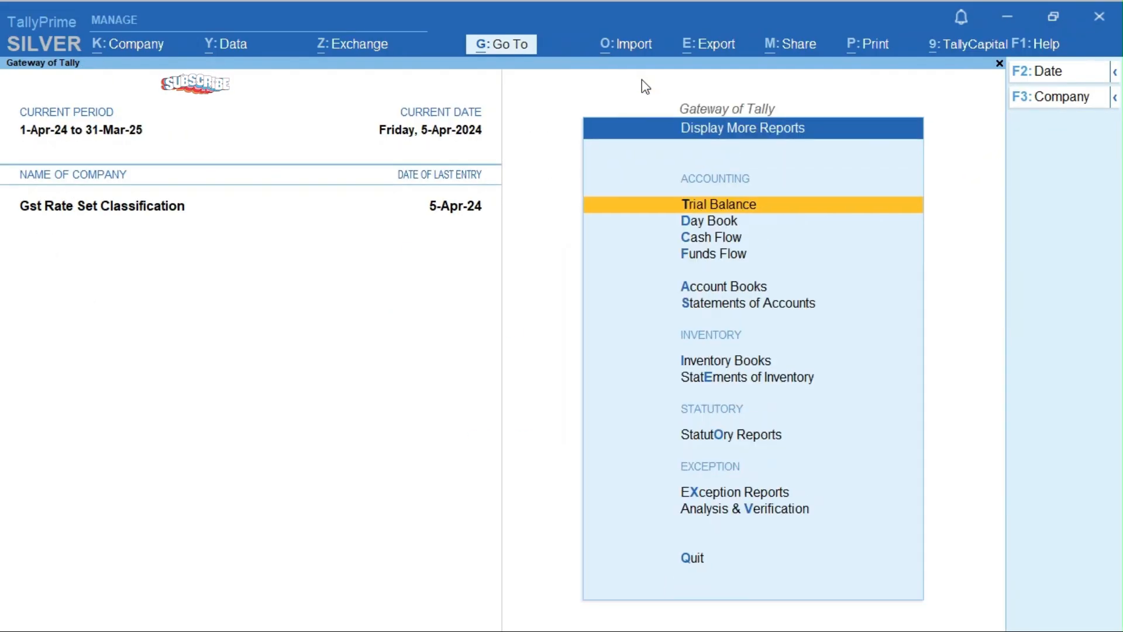
key("Down")
key("Down")
key("Down")
key("Down")
key("Down")
key("Down")
key("Down")
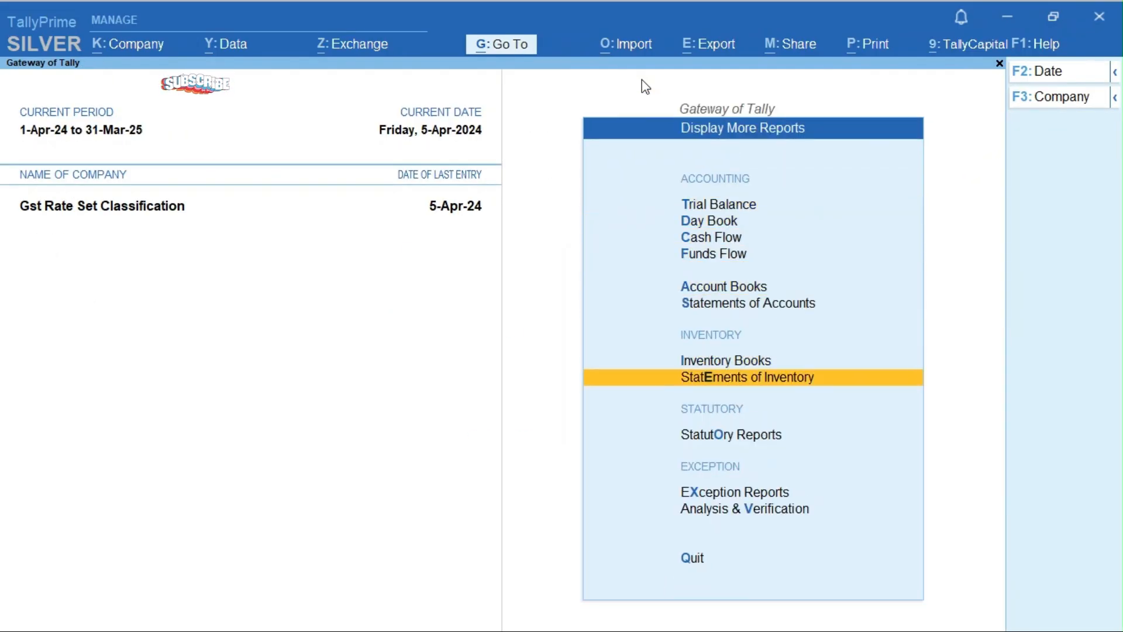
key("Down")
key("Return")
key("Return")
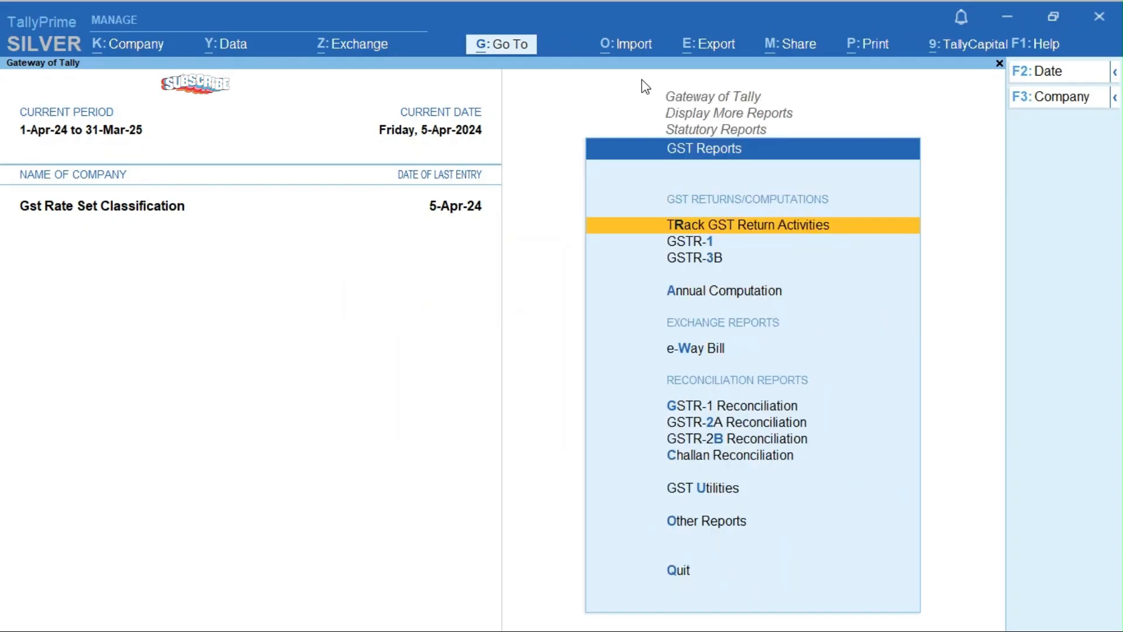
key("Down")
key("Return")
key("Down")
key("Down")
Review the GSTR-1 B2B invoice (34,900.00 taxable, 40,588.00 total), then return to GST Reports.
key("Down")
key("Down")
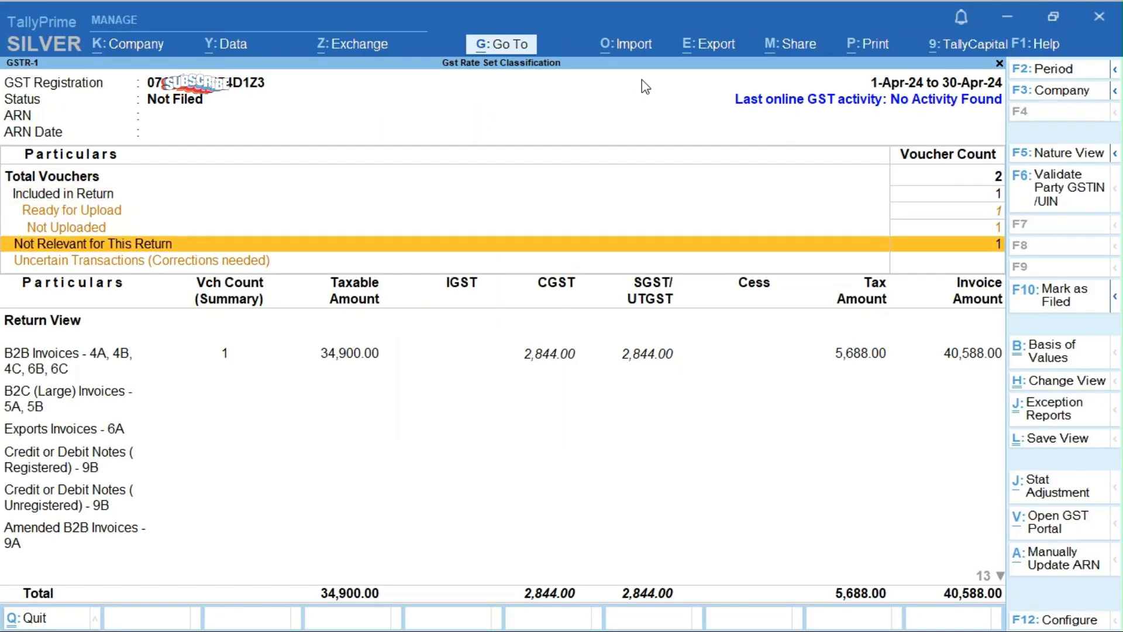
key("Down")
key("Down")
key("Up")
key("Up")
key("Up")
key("Down")
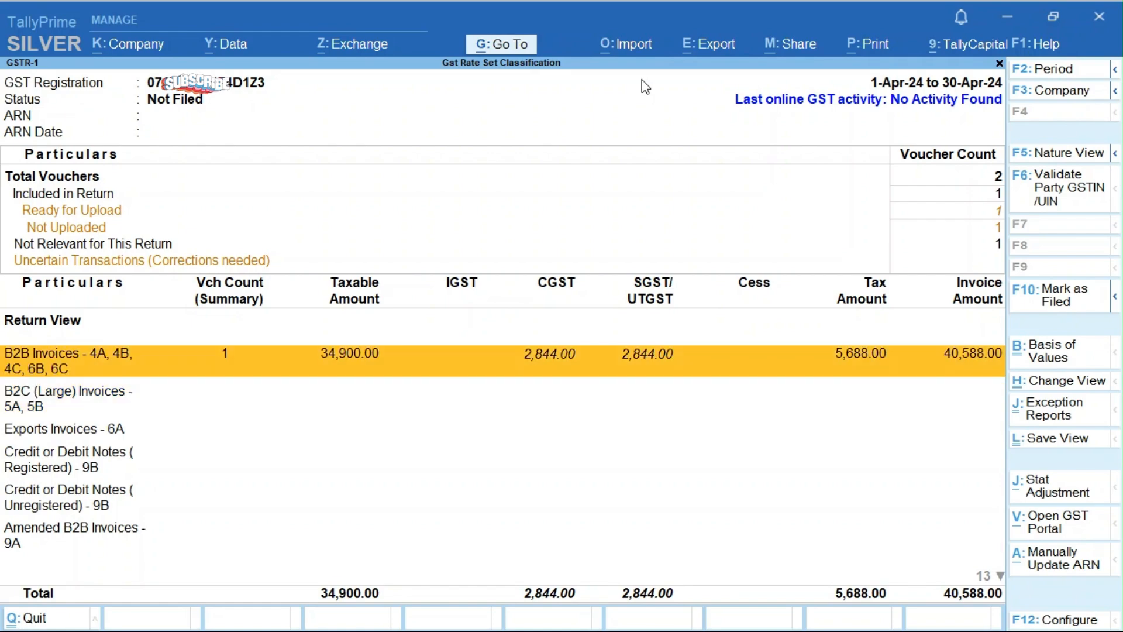
key("Up")
key("Up")
key("Up")
key("Down")
key("Down")
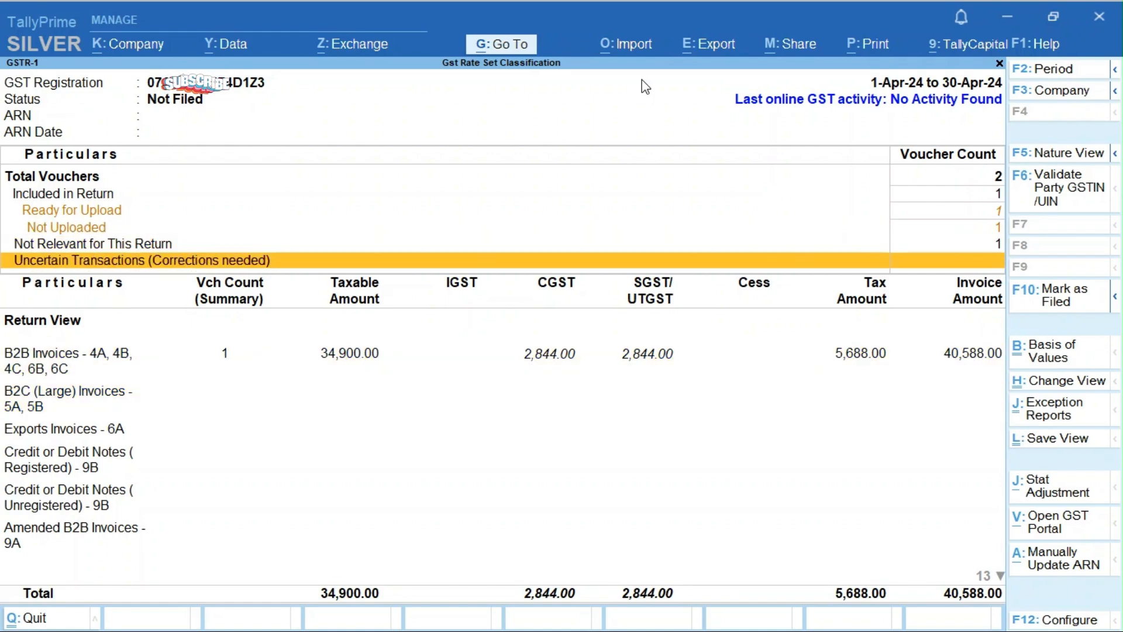
key("Up")
key("Up")
key("Down")
key("Down")
key("Up")
key("Down")
key("Down")
key("Down")
key("Up")
key("Up")
key("Up")
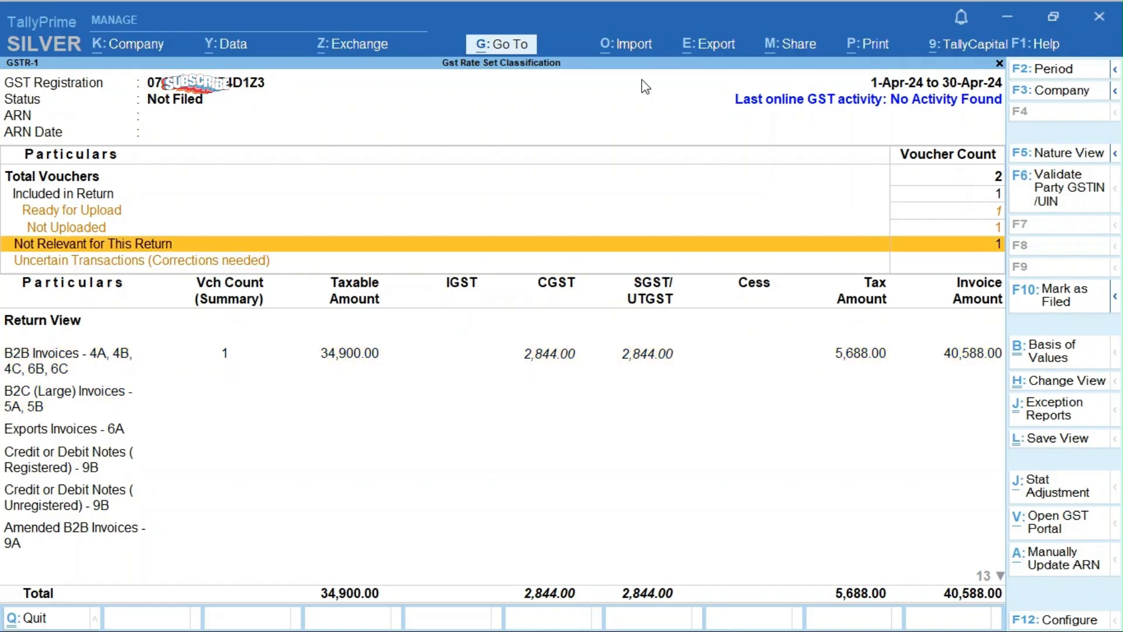
key("Escape")
key("Down")
key("Down")
key("Down")
Review the unreconciled 53,025.00 purchase in GSTR-2A Reconciliation, then return to the Gateway.
key("Down")
key("Down")
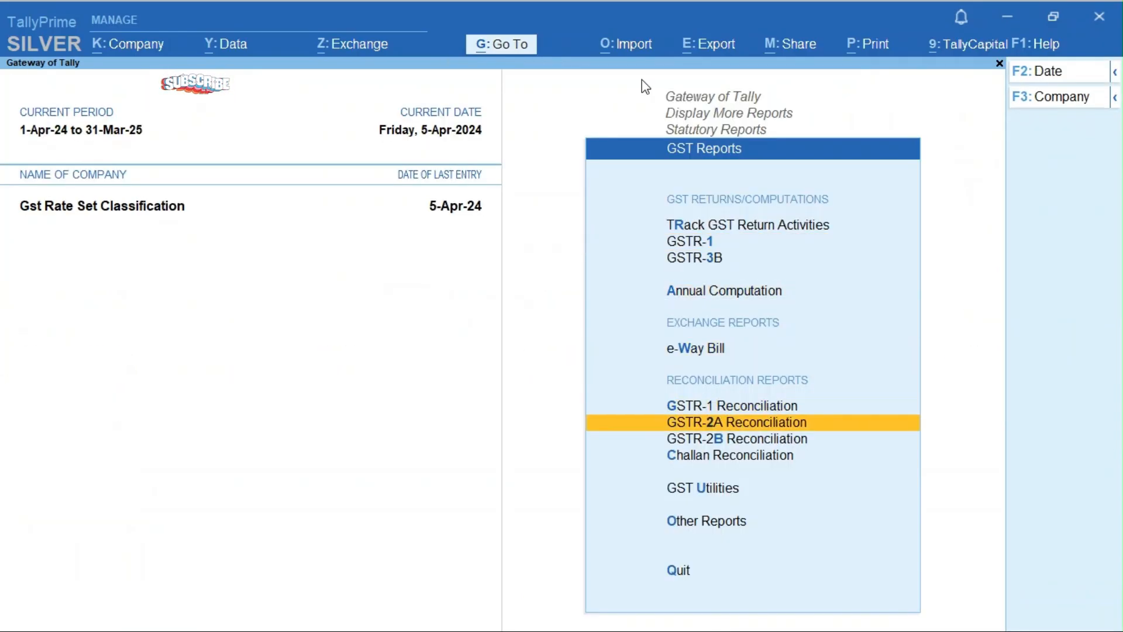
key("Return")
key("Down")
key("Up")
key("Down")
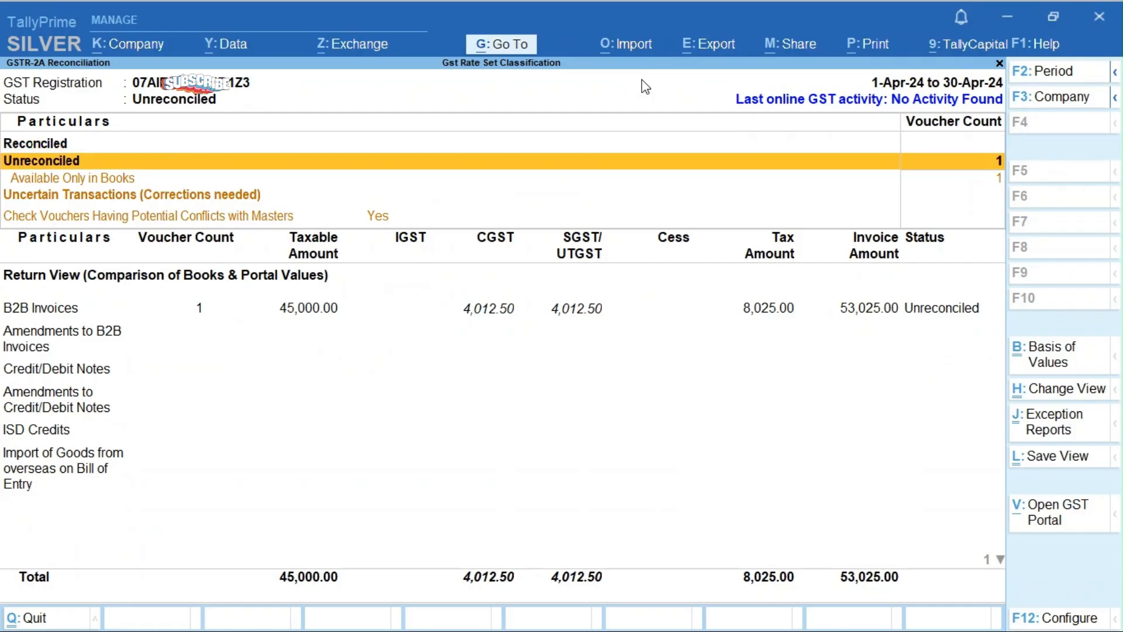
key("Down")
key("Down")
key("Down")
key("Down")
key("Down")
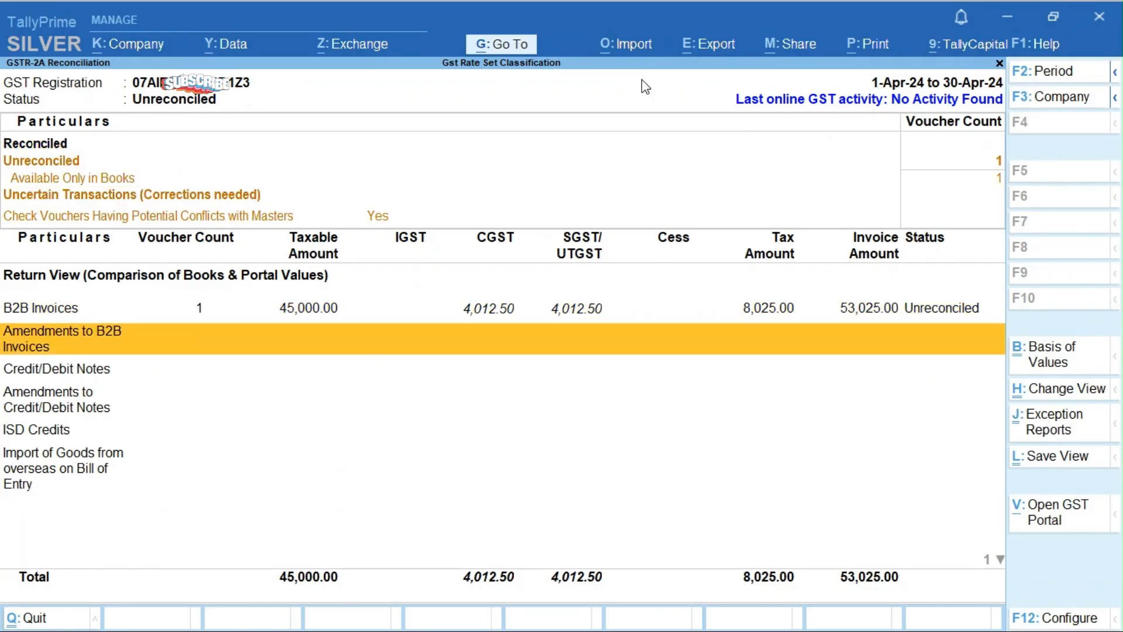
key("Up")
key("Up")
key("Up")
key("Down")
key("Up")
key("Down")
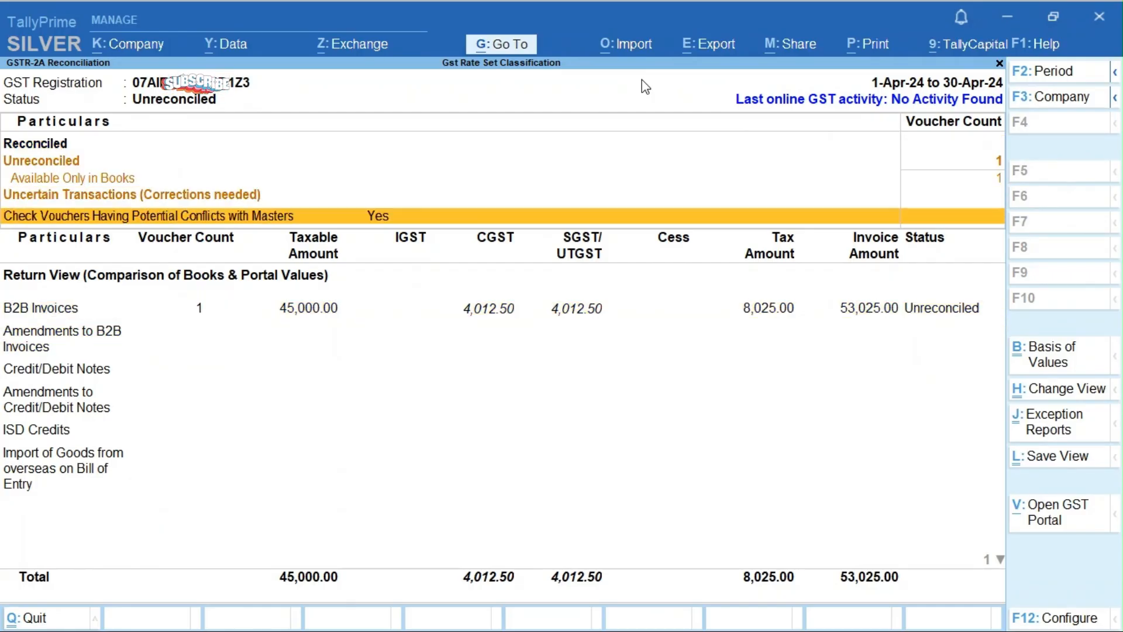
key("Down")
key("Up")
key("Up")
key("Down")
key("Escape")
key("Escape")
key("Escape")
key("Escape")
key("Escape")
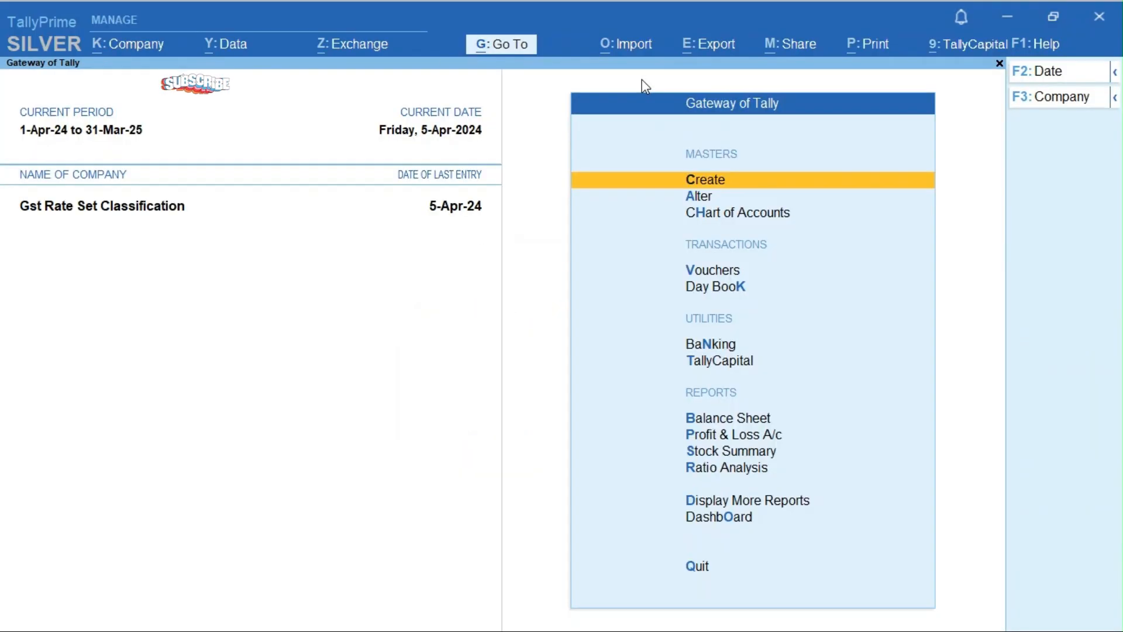
Check the Day Book's 1-Apr-24 purchase and 5-Apr-24 sales vouchers, then close it.
key("d")
key("Return")
key("Down")
key("Up")
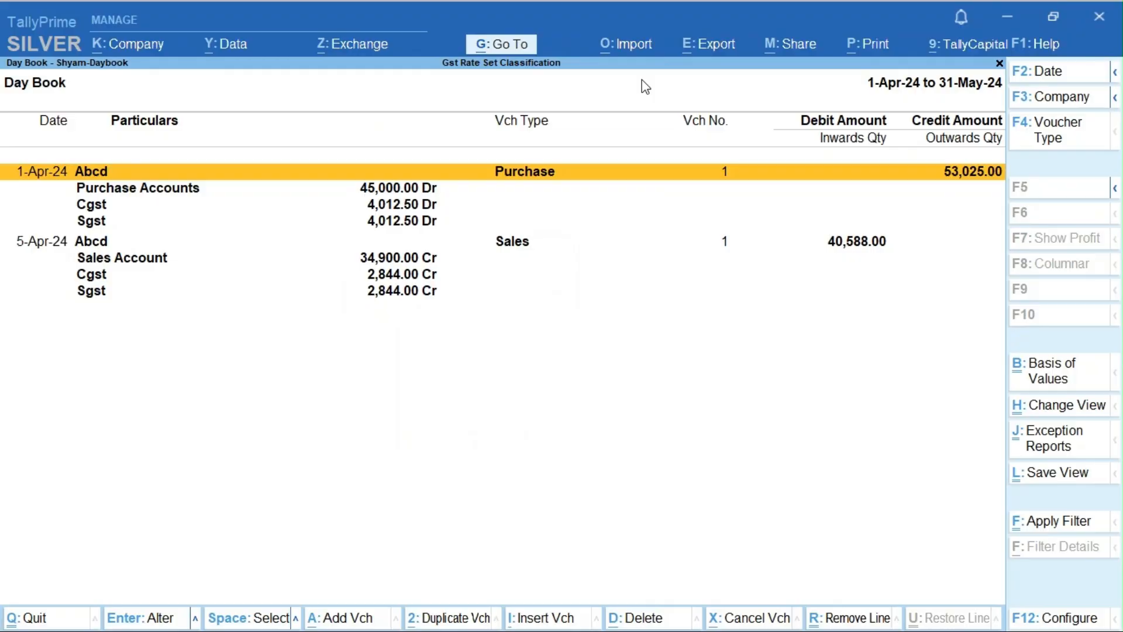
key("Down")
key("Down")
key("Down")
key("Down")
key("Down")
key("Up")
key("Up")
key("Up")
key("Up")
key("Up")
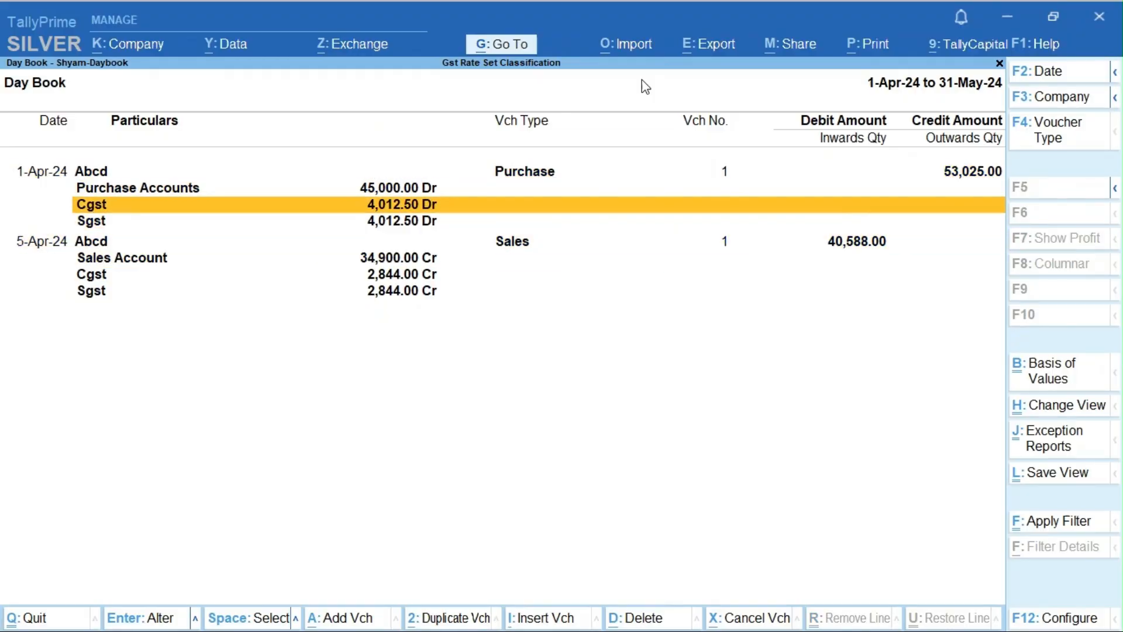
key("Down")
key("Up")
key("Down")
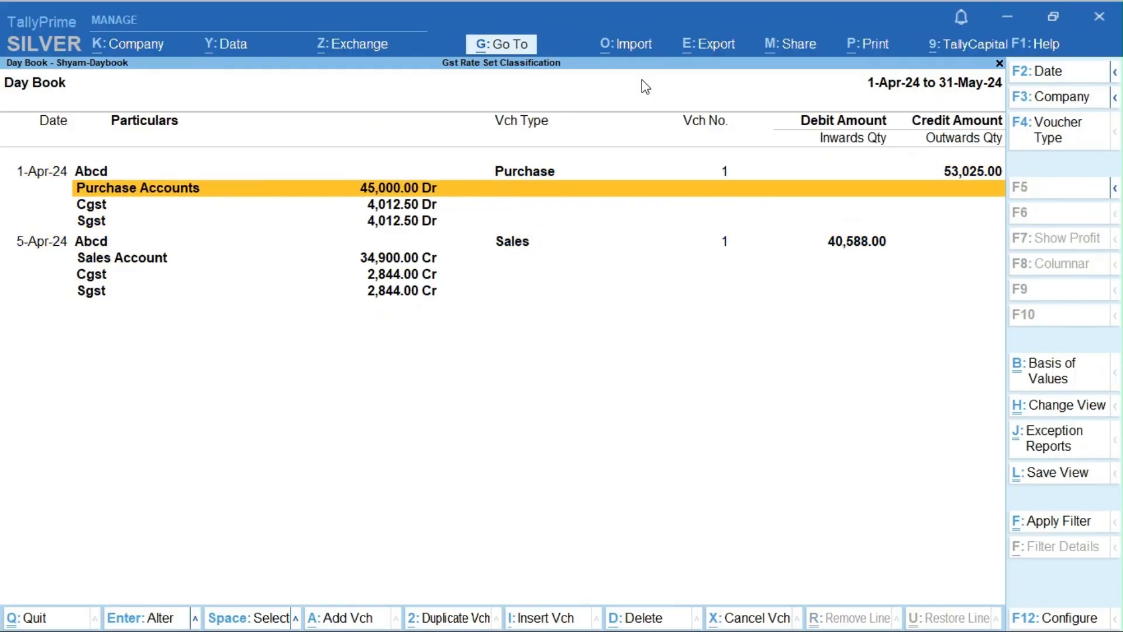
key("Up")
key("Down")
key("Down")
key("Down")
key("Down")
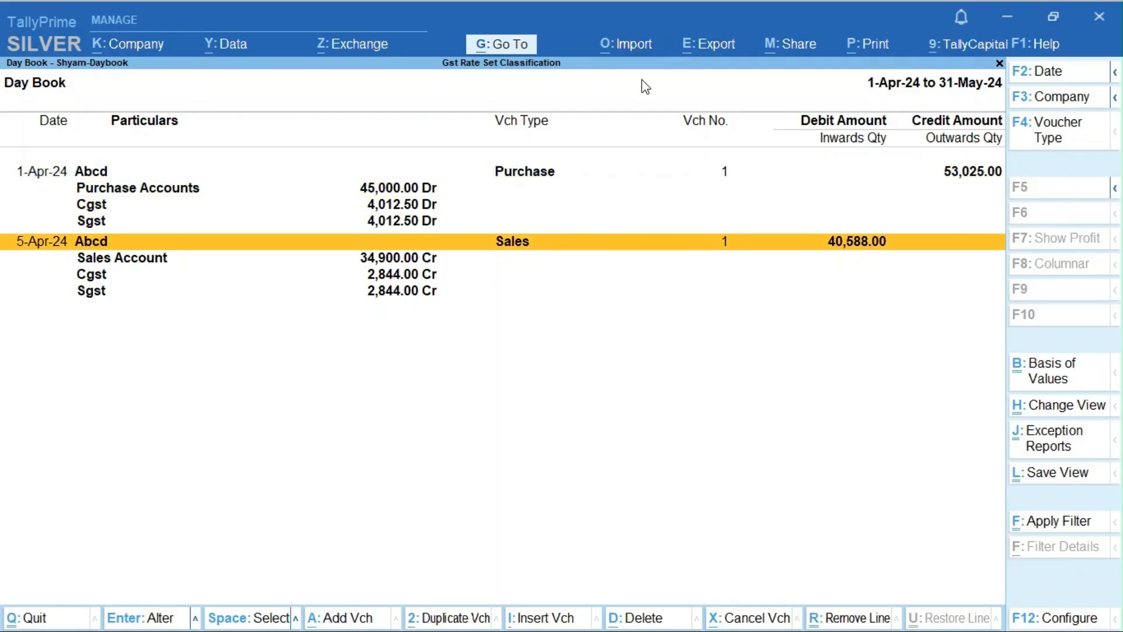
key("Escape")
key("Down")
key("Down")
key("Down")
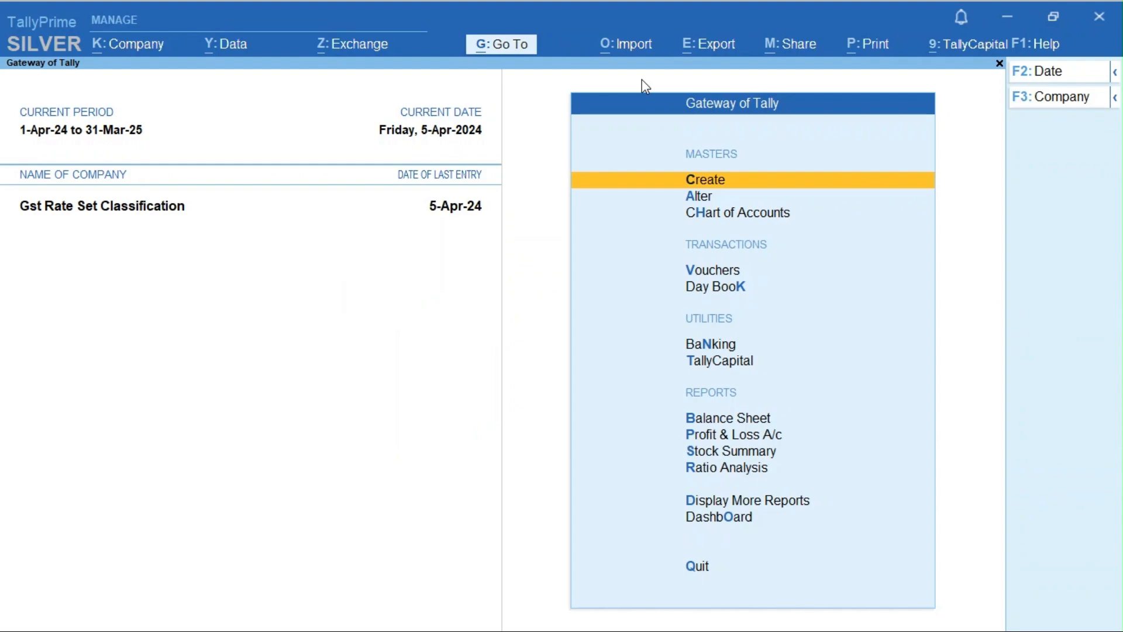
Show the Balance Sheet in detailed form and check both sides total 24,200.00.
key("b")
key("alt+F5")
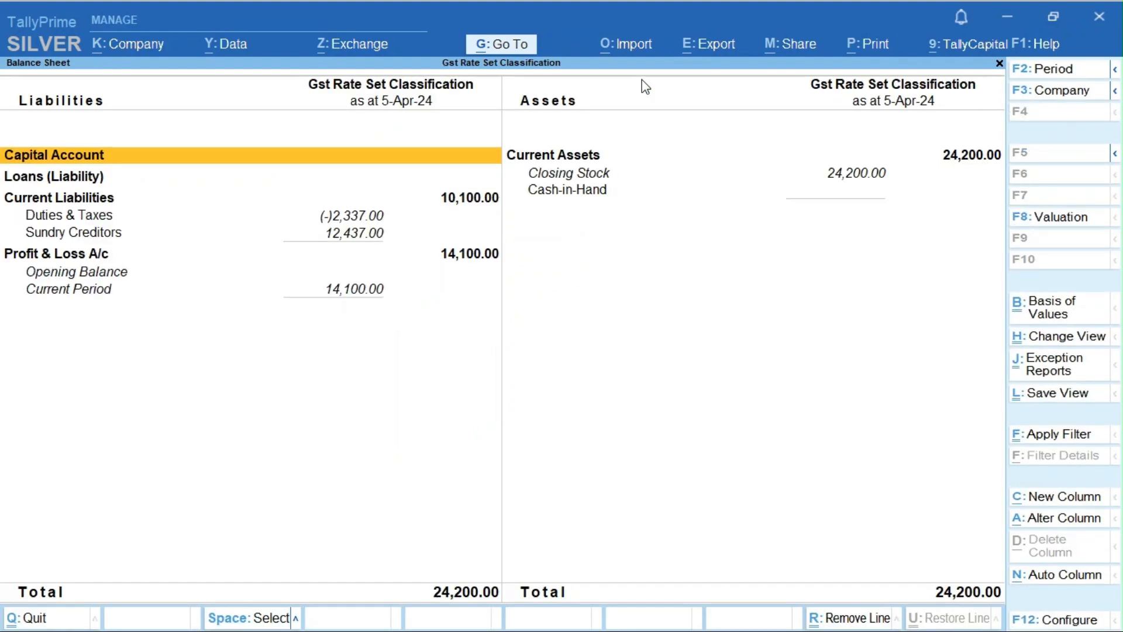
key("Down")
key("Down")
key("Down")
key("Down")
key("Down")
key("Up")
key("Up")
key("Up")
key("Right")
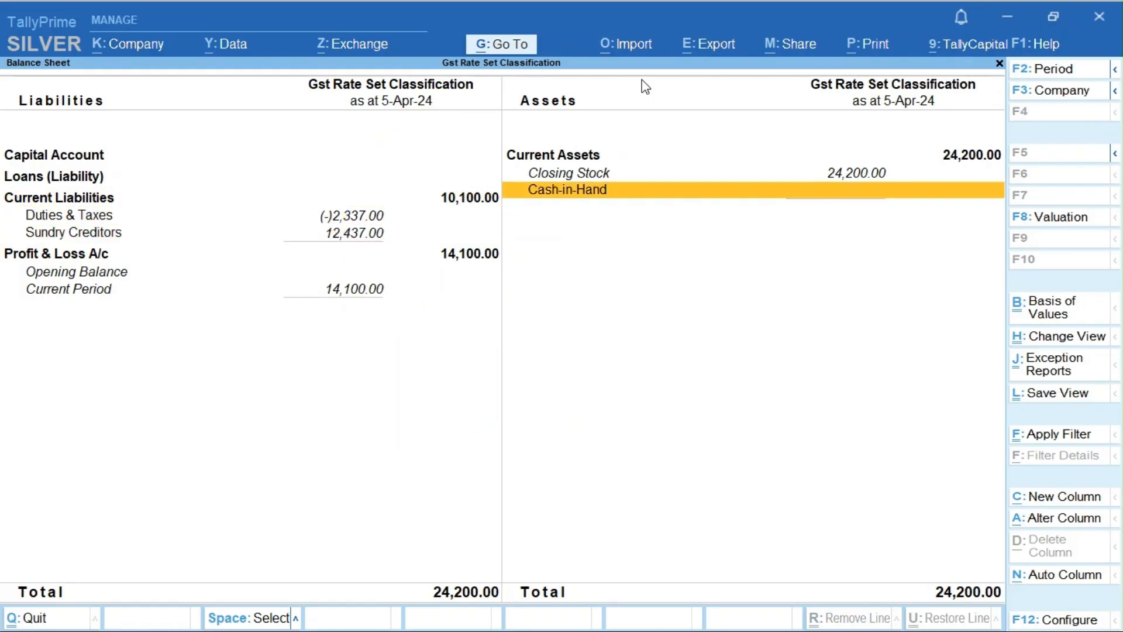
key("Left")
key("Up")
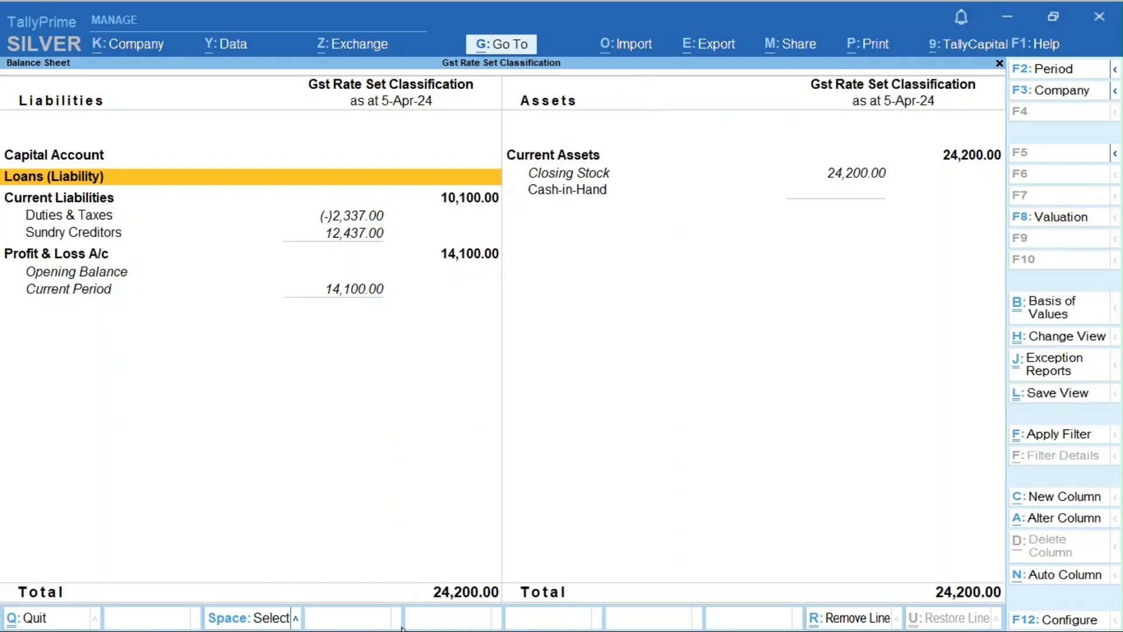
Hide TallyPrime and bring the Book1 Excel workbook of GST calculations to the front.
key("super+d")
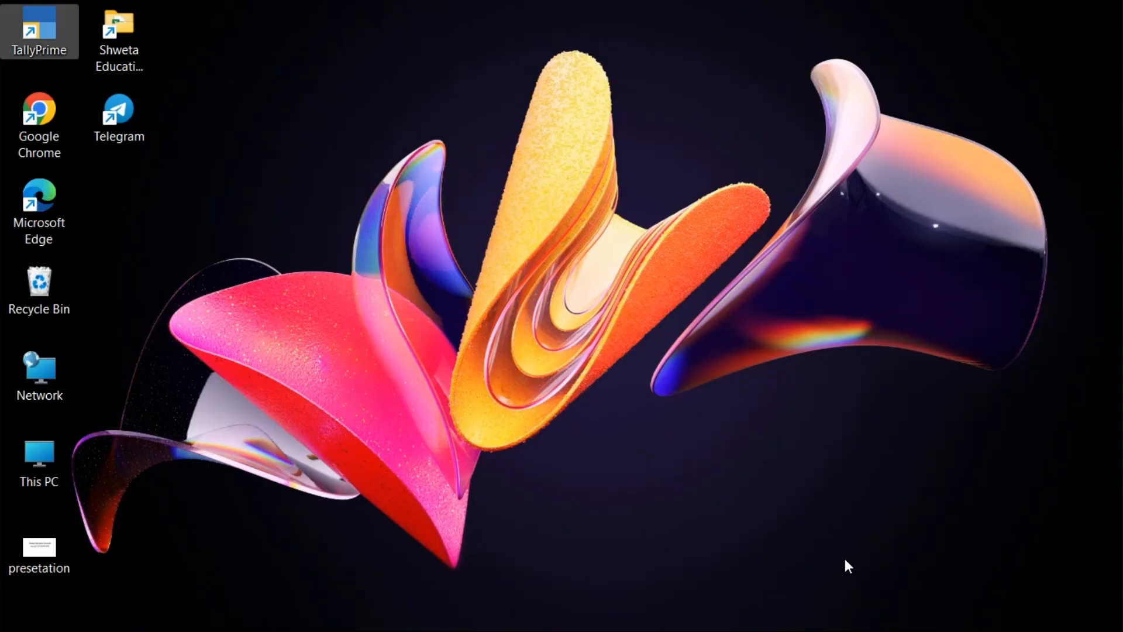
key("alt+Tab")
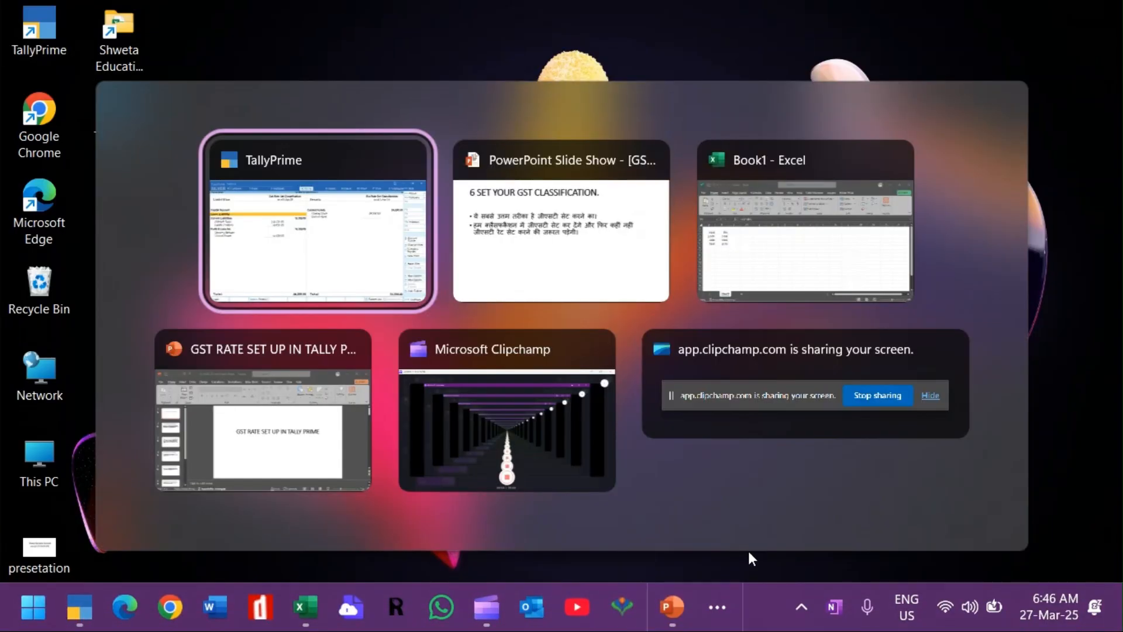
key("Tab")
key("Tab")
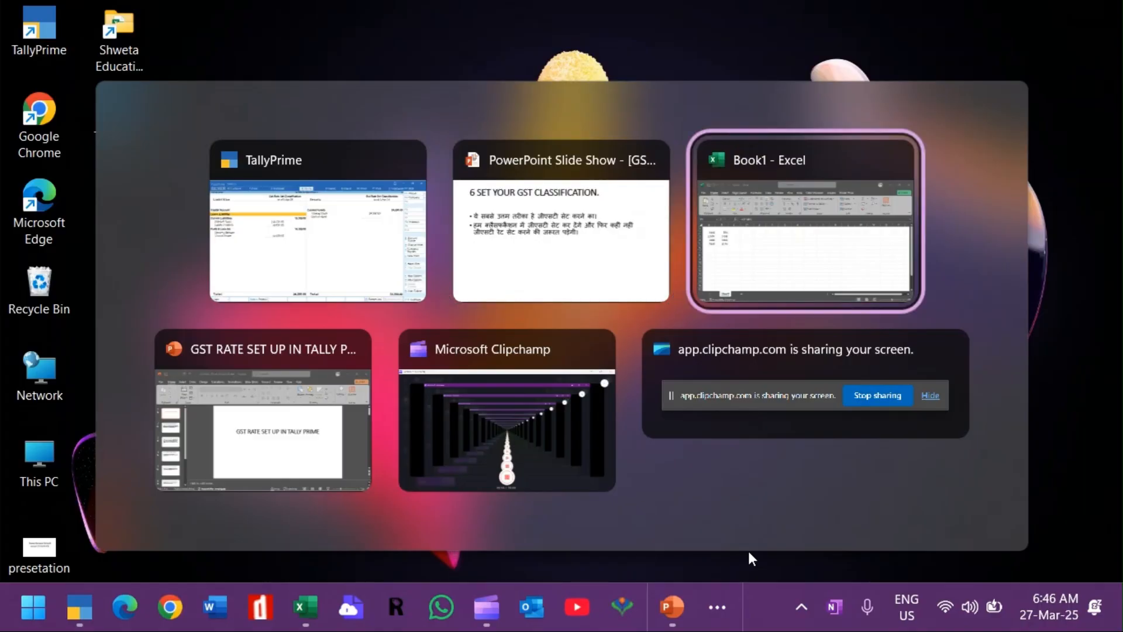
key("alt+Tab")
key("Tab")
key("Tab")
key("Tab")
key("Tab")
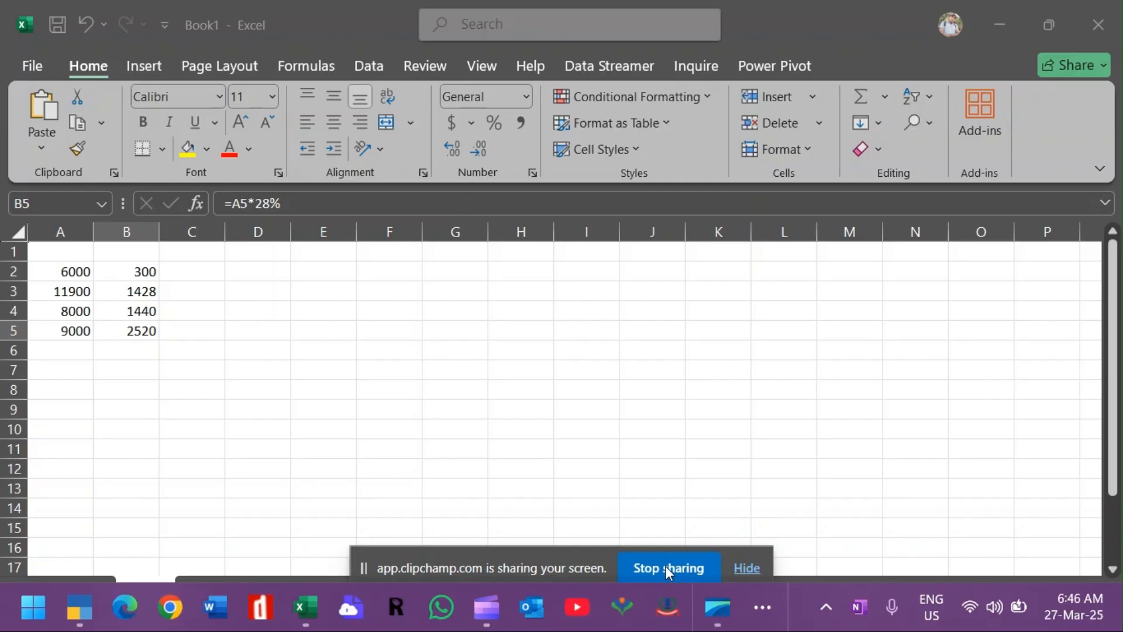
Switch from Excel to the Microsoft Clipchamp window.
key("alt+Tab")
key("Tab")
key("Tab")
key("Tab")
key("Tab")
key("Tab")
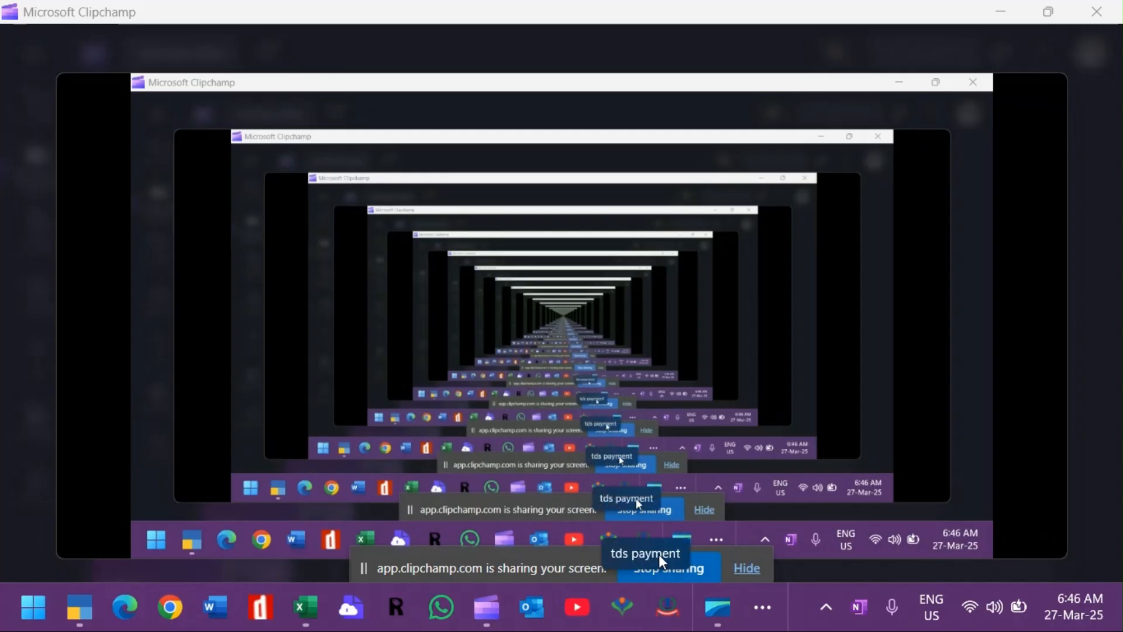
key("alt+Tab")
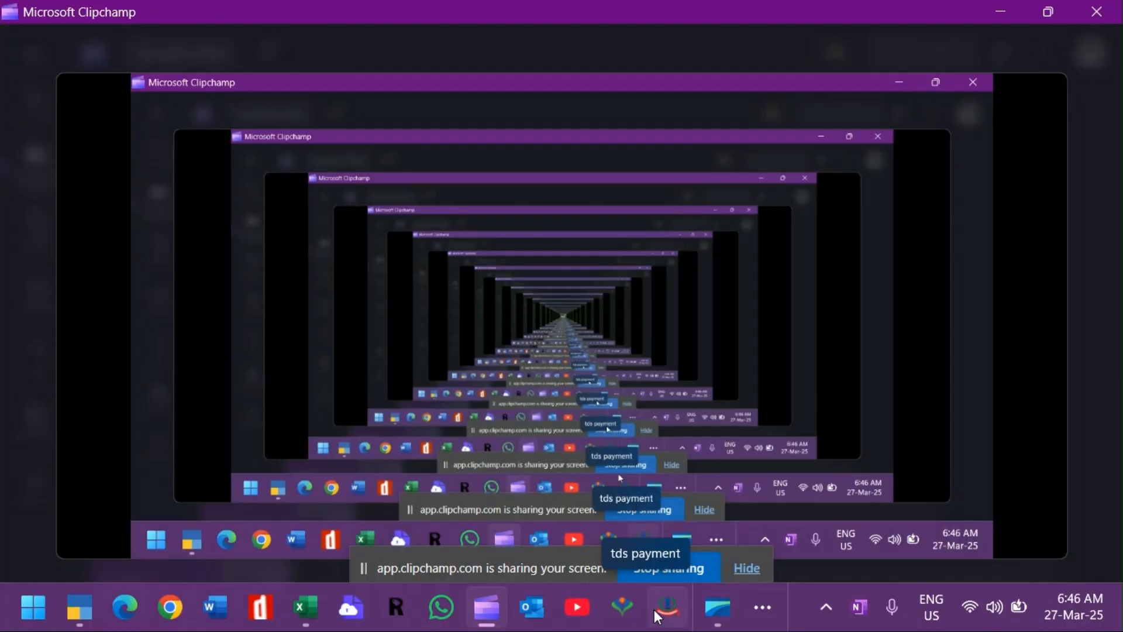